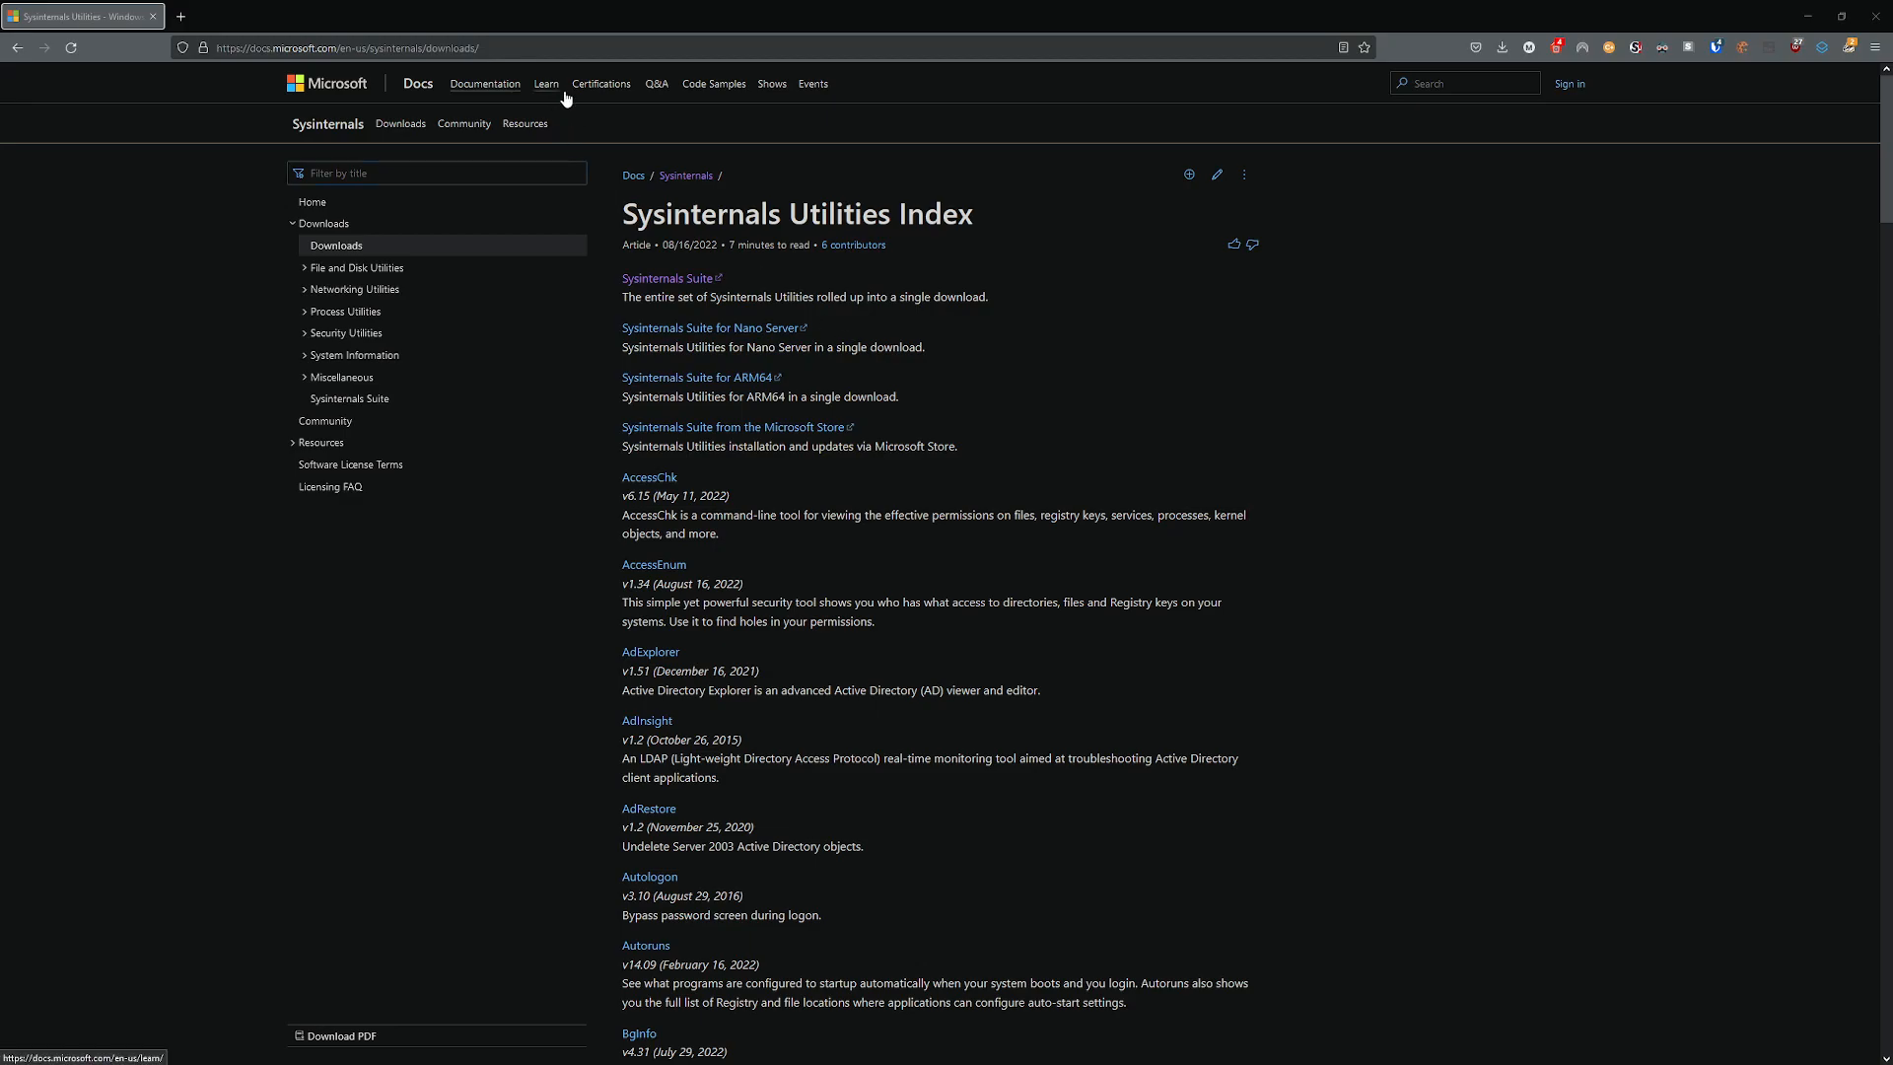
{"action": "left_click", "coordinate": [551, 48]}
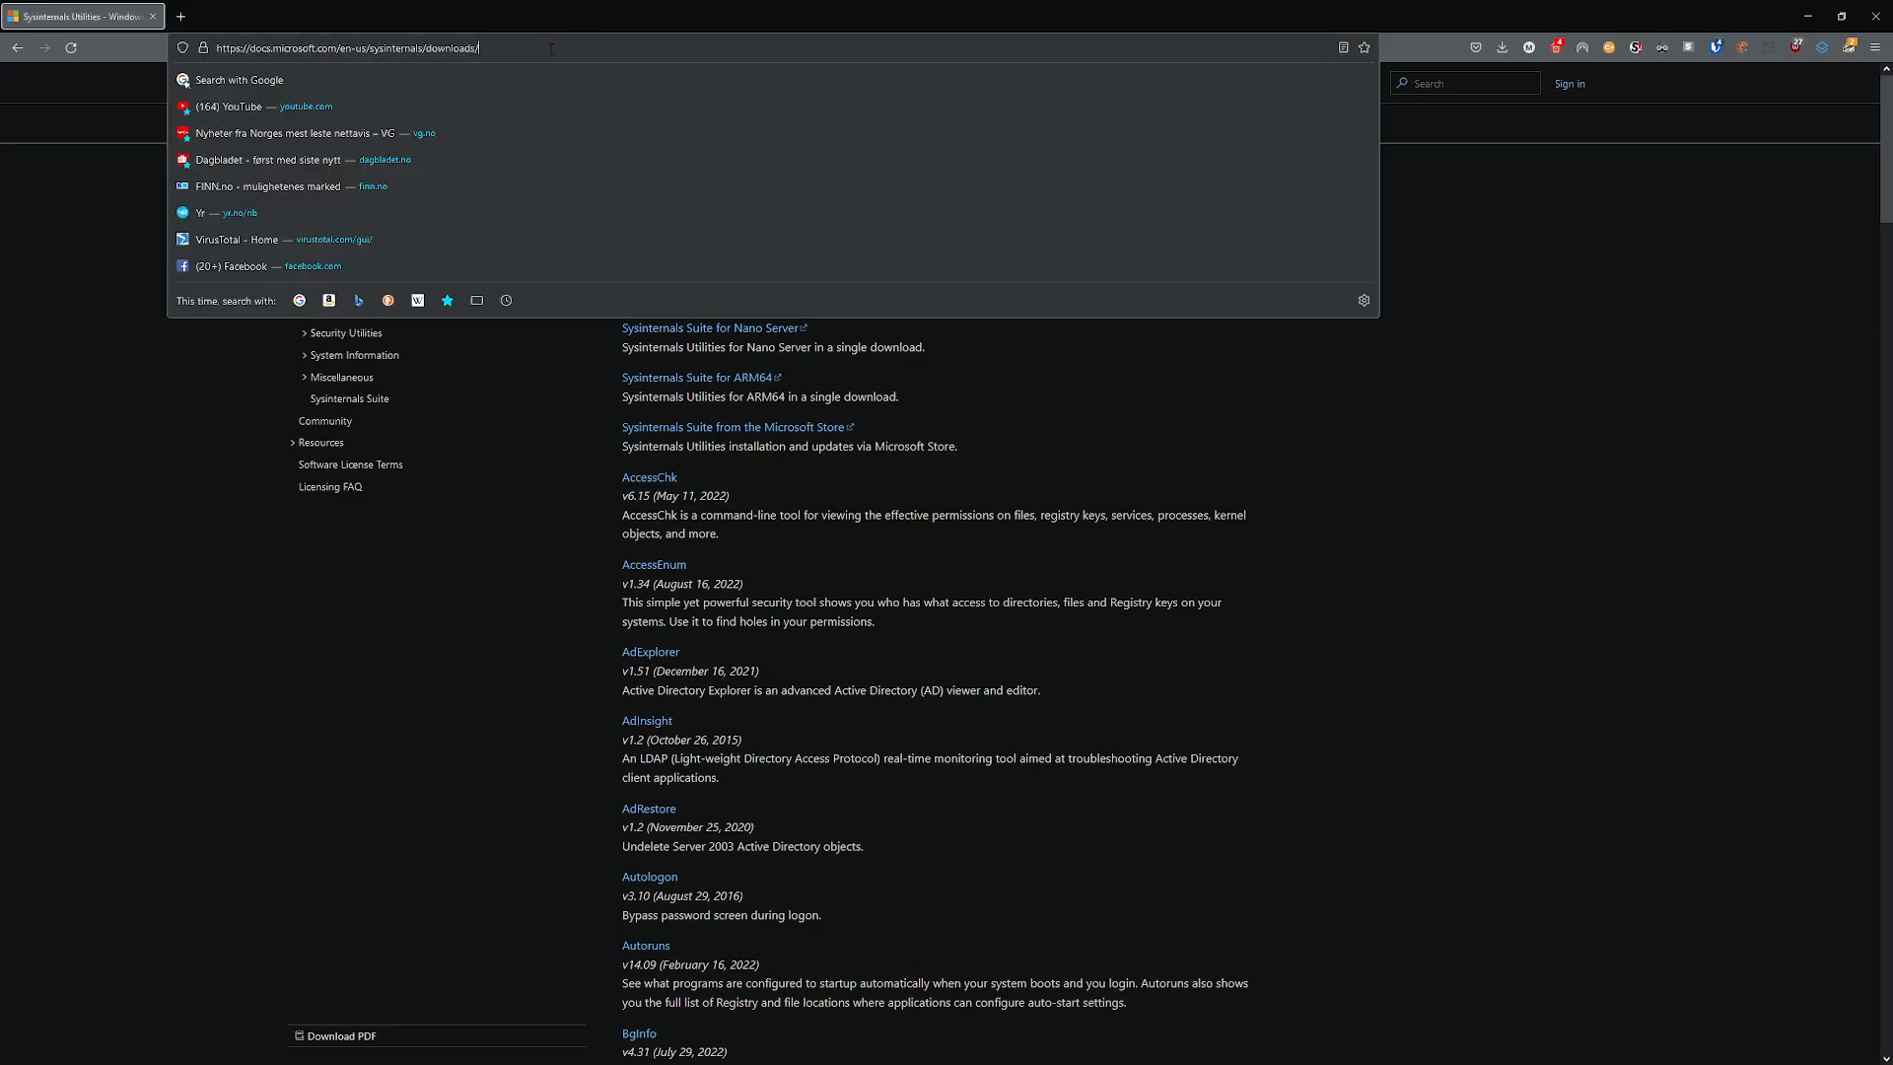
{"action": "key", "text": "Escape"}
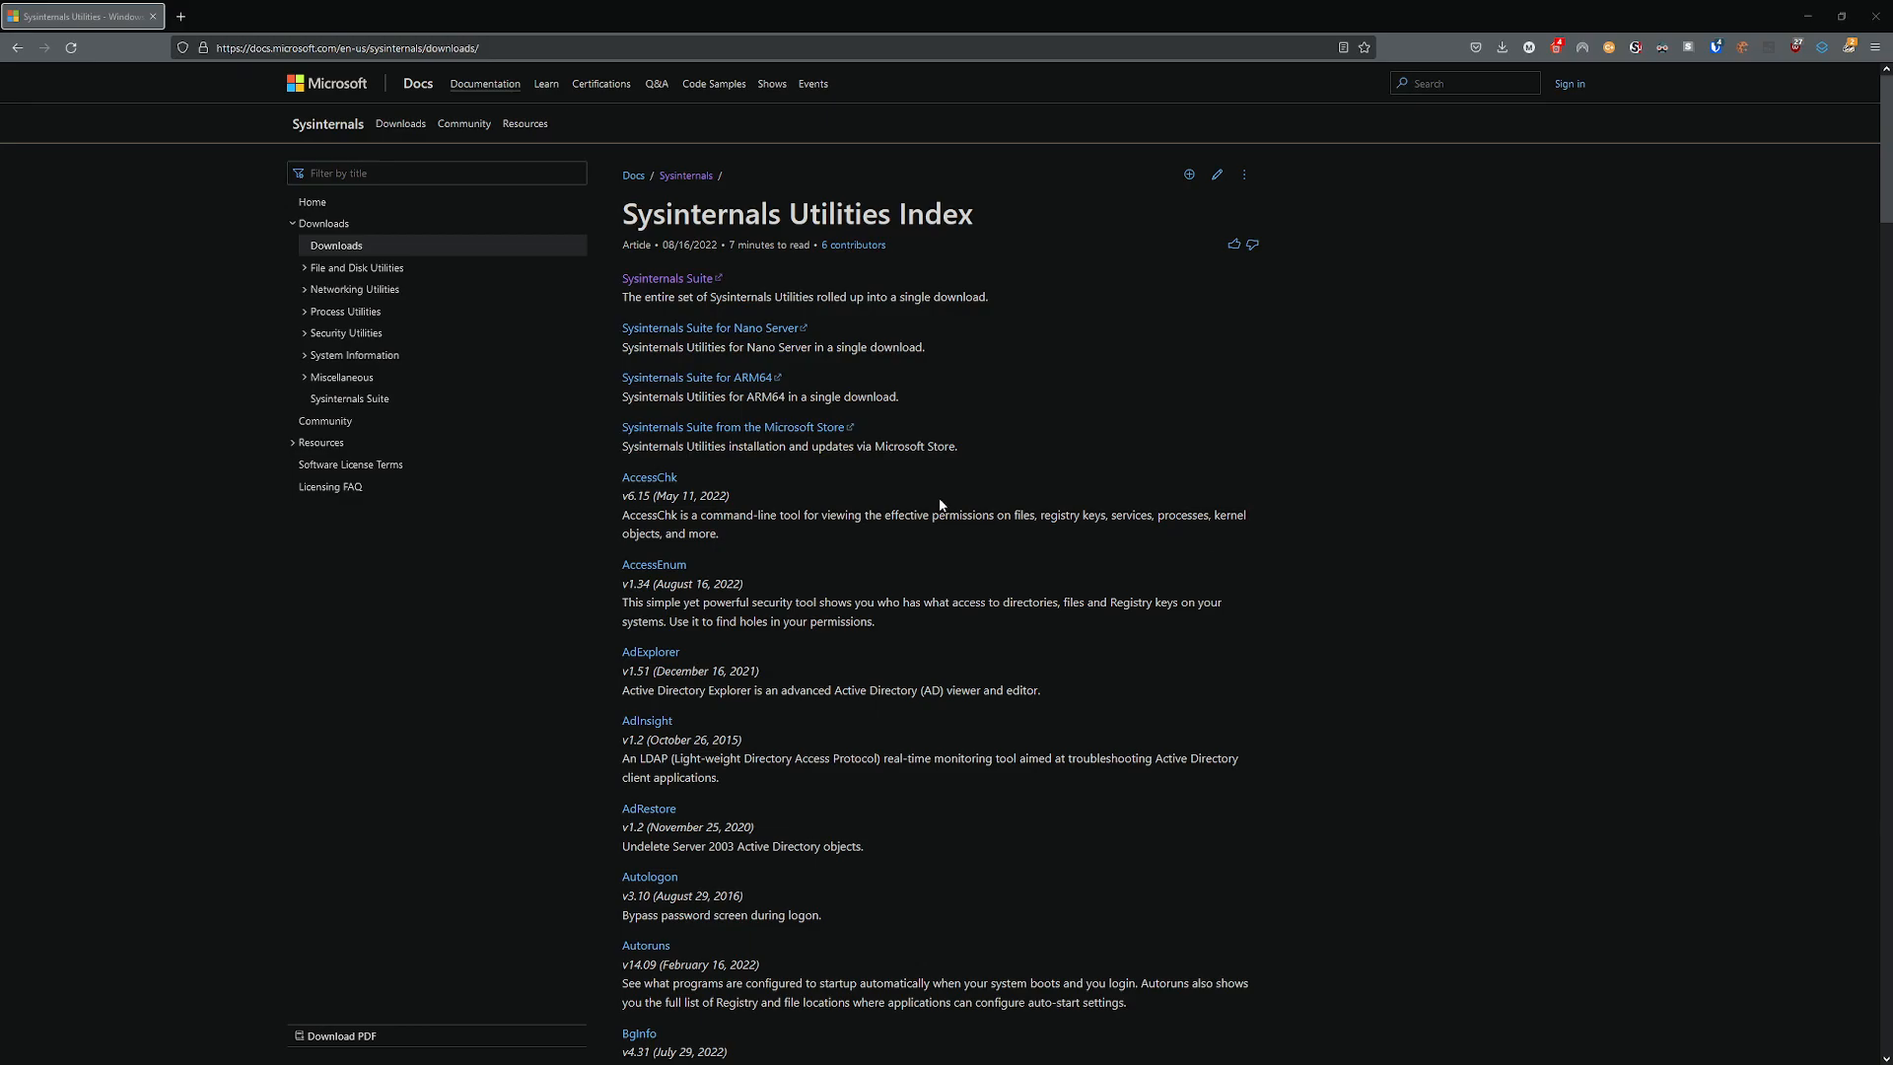
Bring the SysinternalsSuite folder window in front of the browser and maximize it.
{"action": "left_click", "coordinate": [702, 283]}
{"action": "left_click_drag", "start_coordinate": [1444, 187], "coordinate": [895, 188]}
{"action": "double_click", "coordinate": [903, 188]}
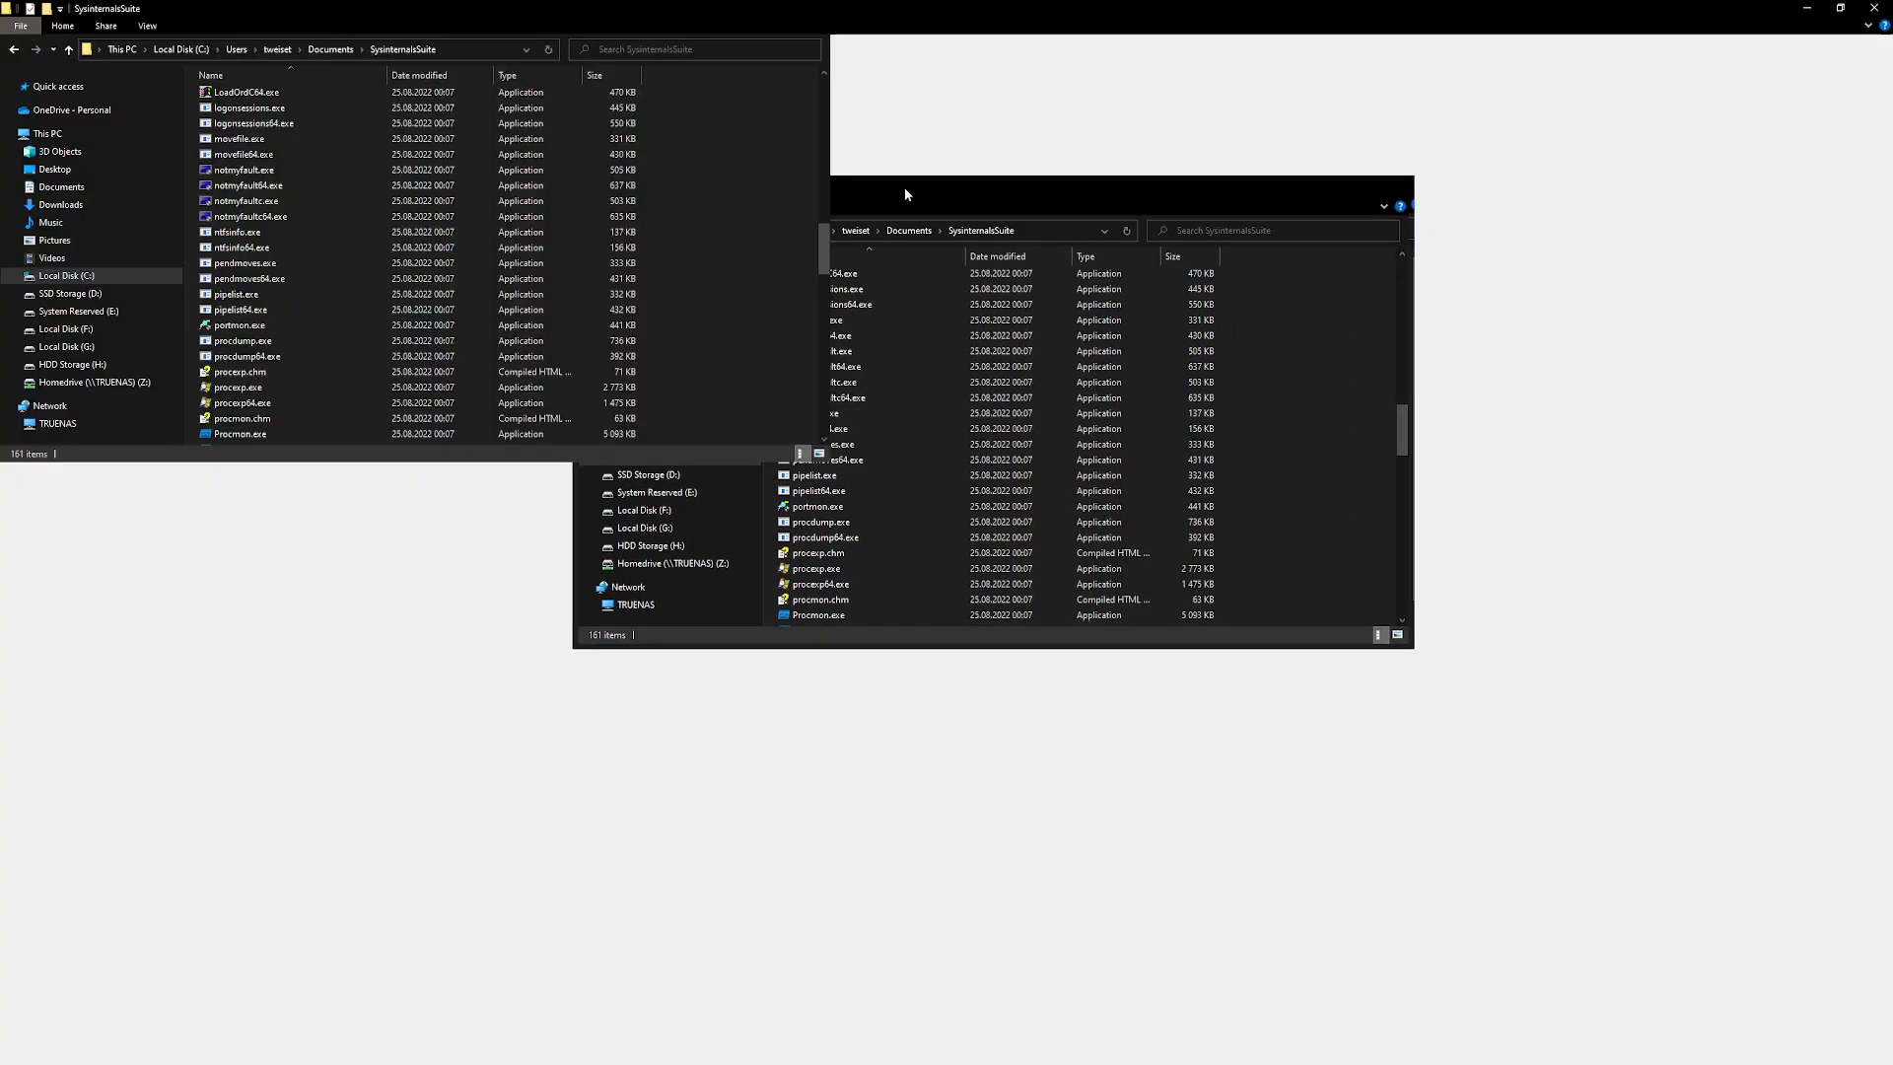
Look through the executables in the SysinternalsSuite folder, including the Autoruns, procexp, Procmon and tcpview tools.
{"action": "scroll", "coordinate": [402, 371], "scroll_direction": "up", "scroll_amount": 20}
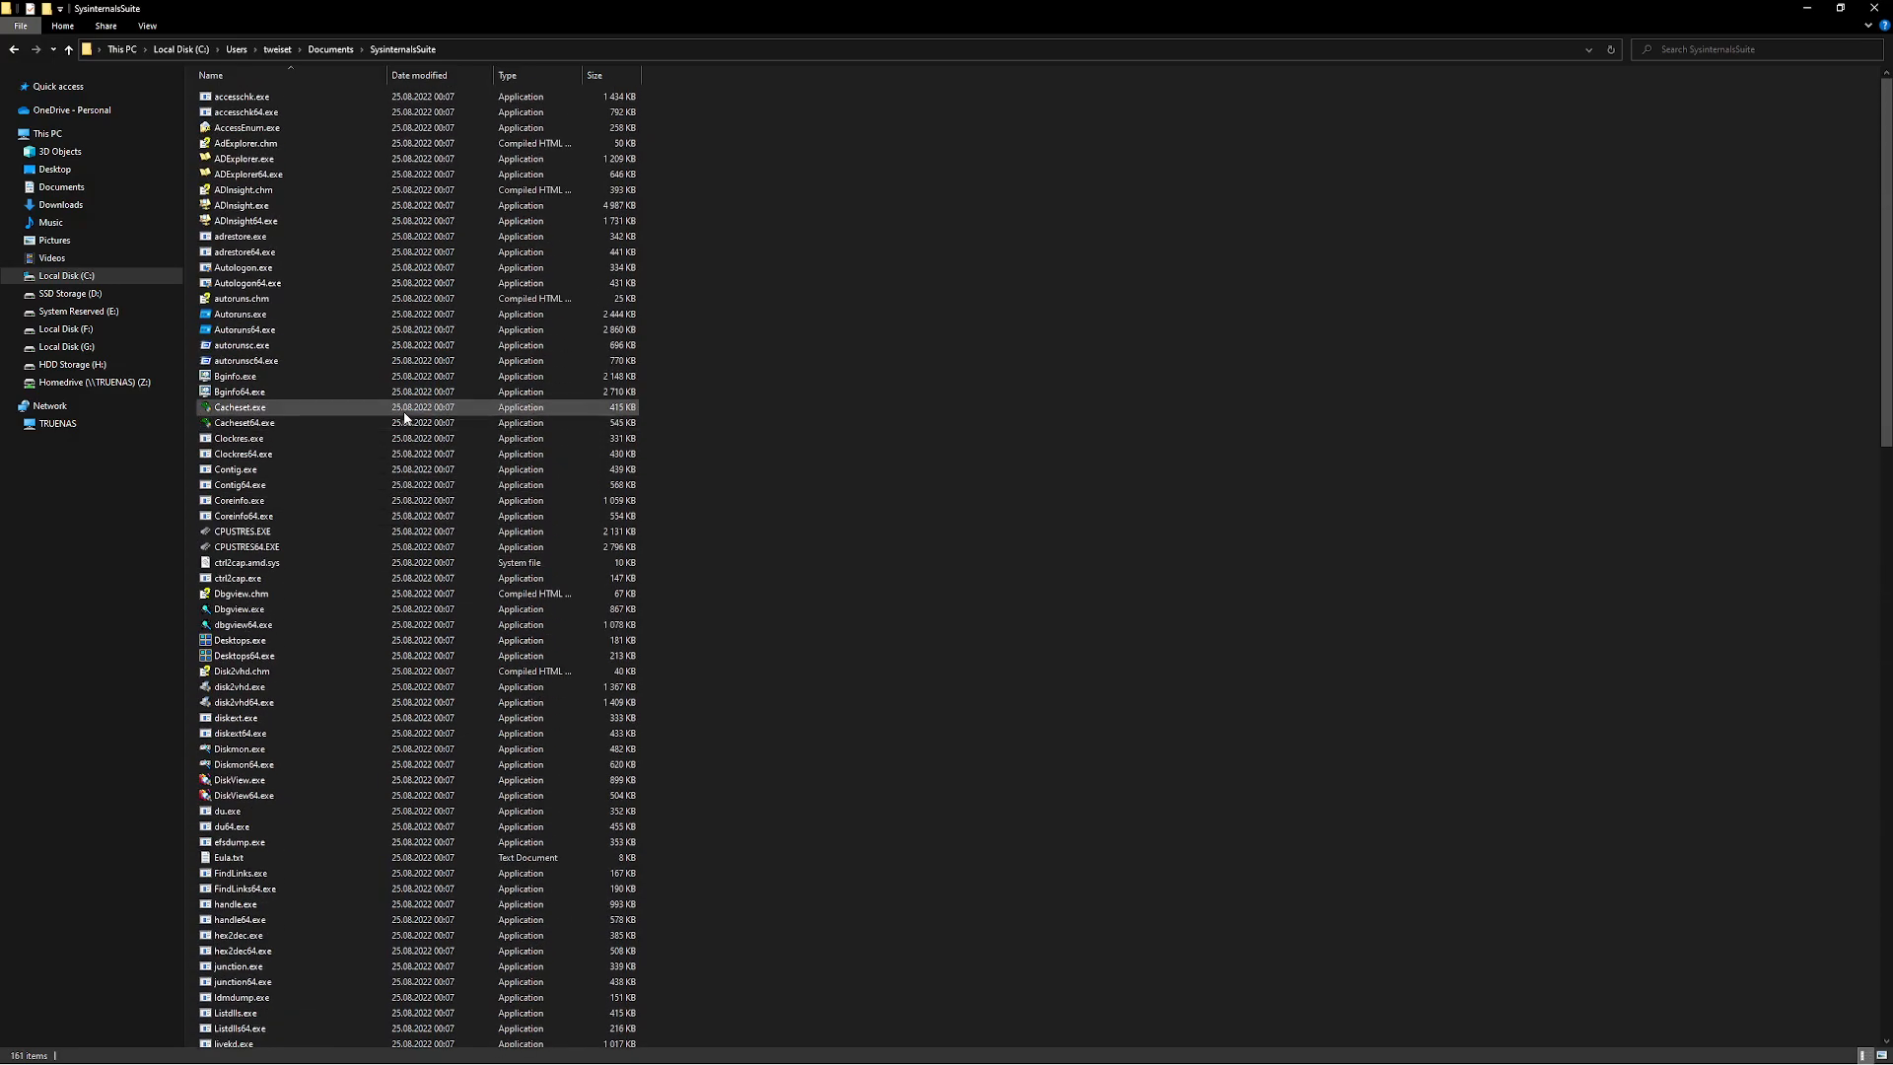
{"action": "scroll", "coordinate": [404, 418], "scroll_direction": "down", "scroll_amount": 3}
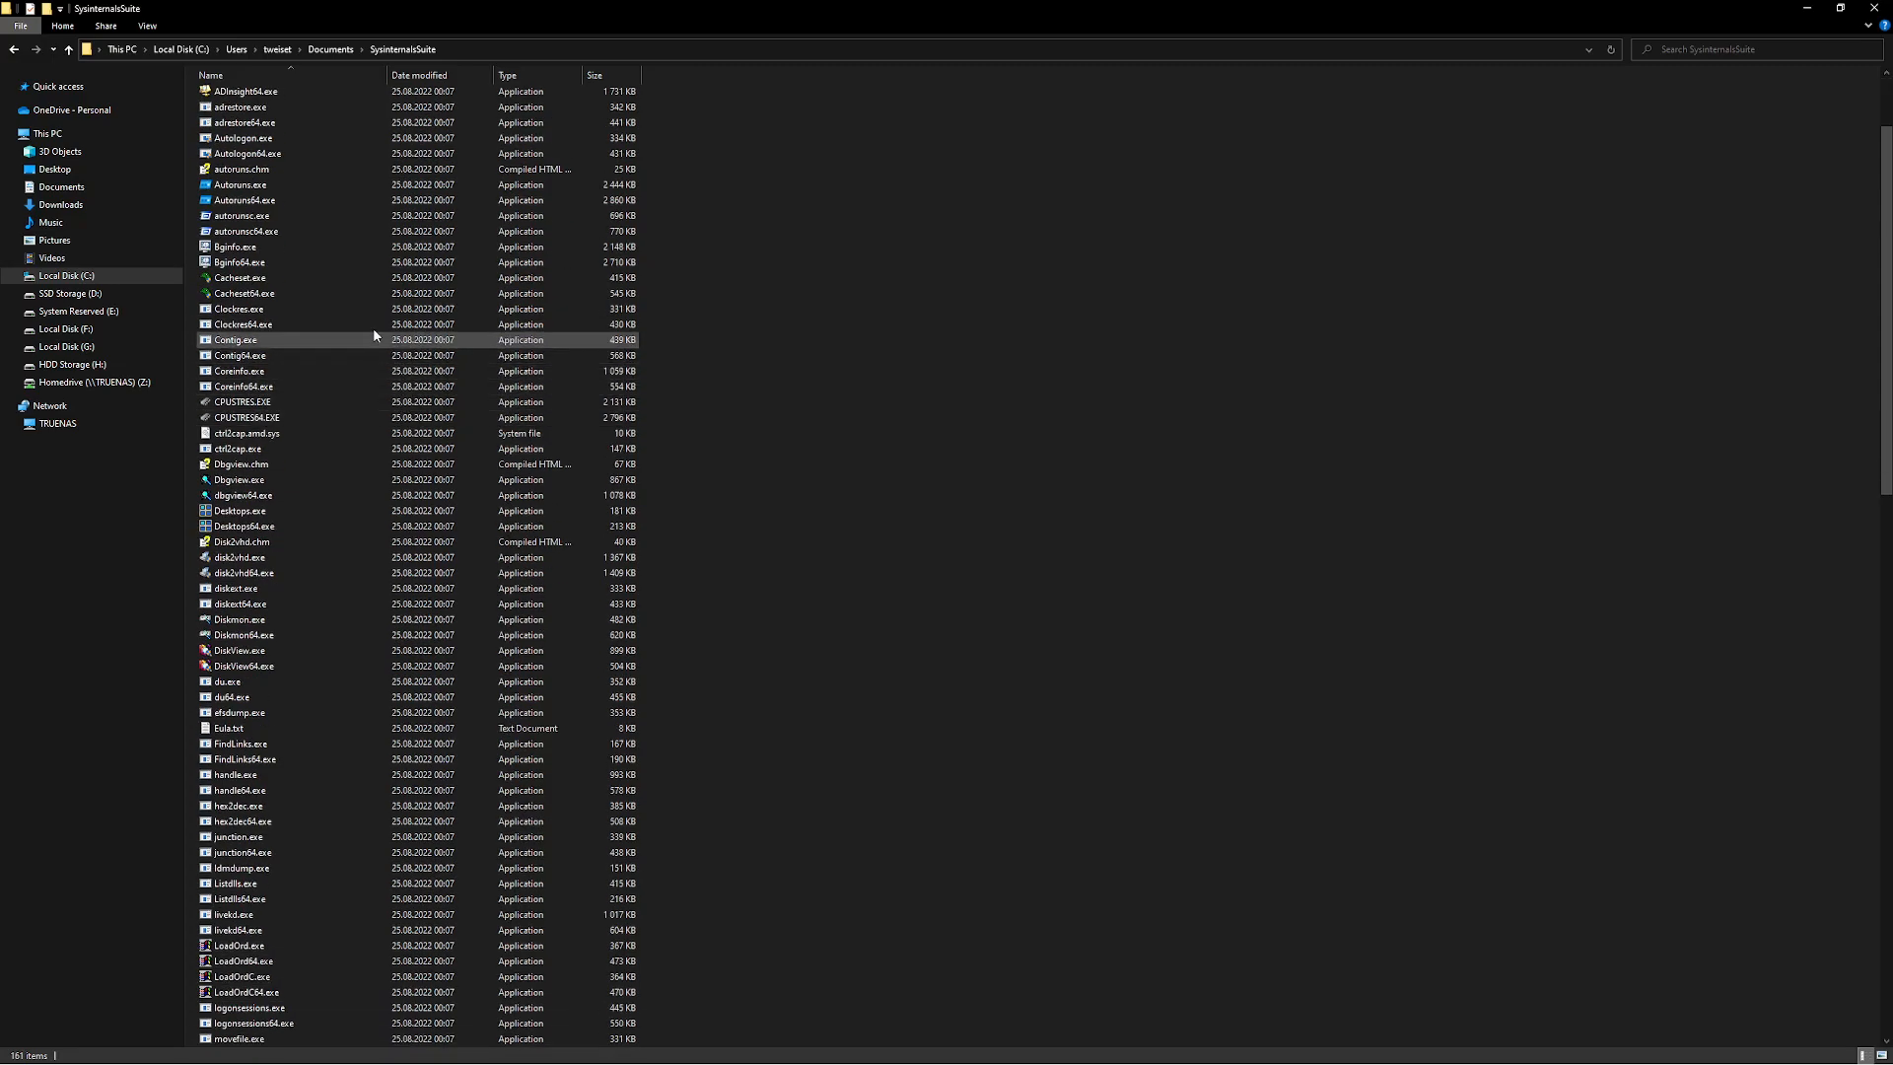
{"action": "mouse_move", "coordinate": [394, 261]}
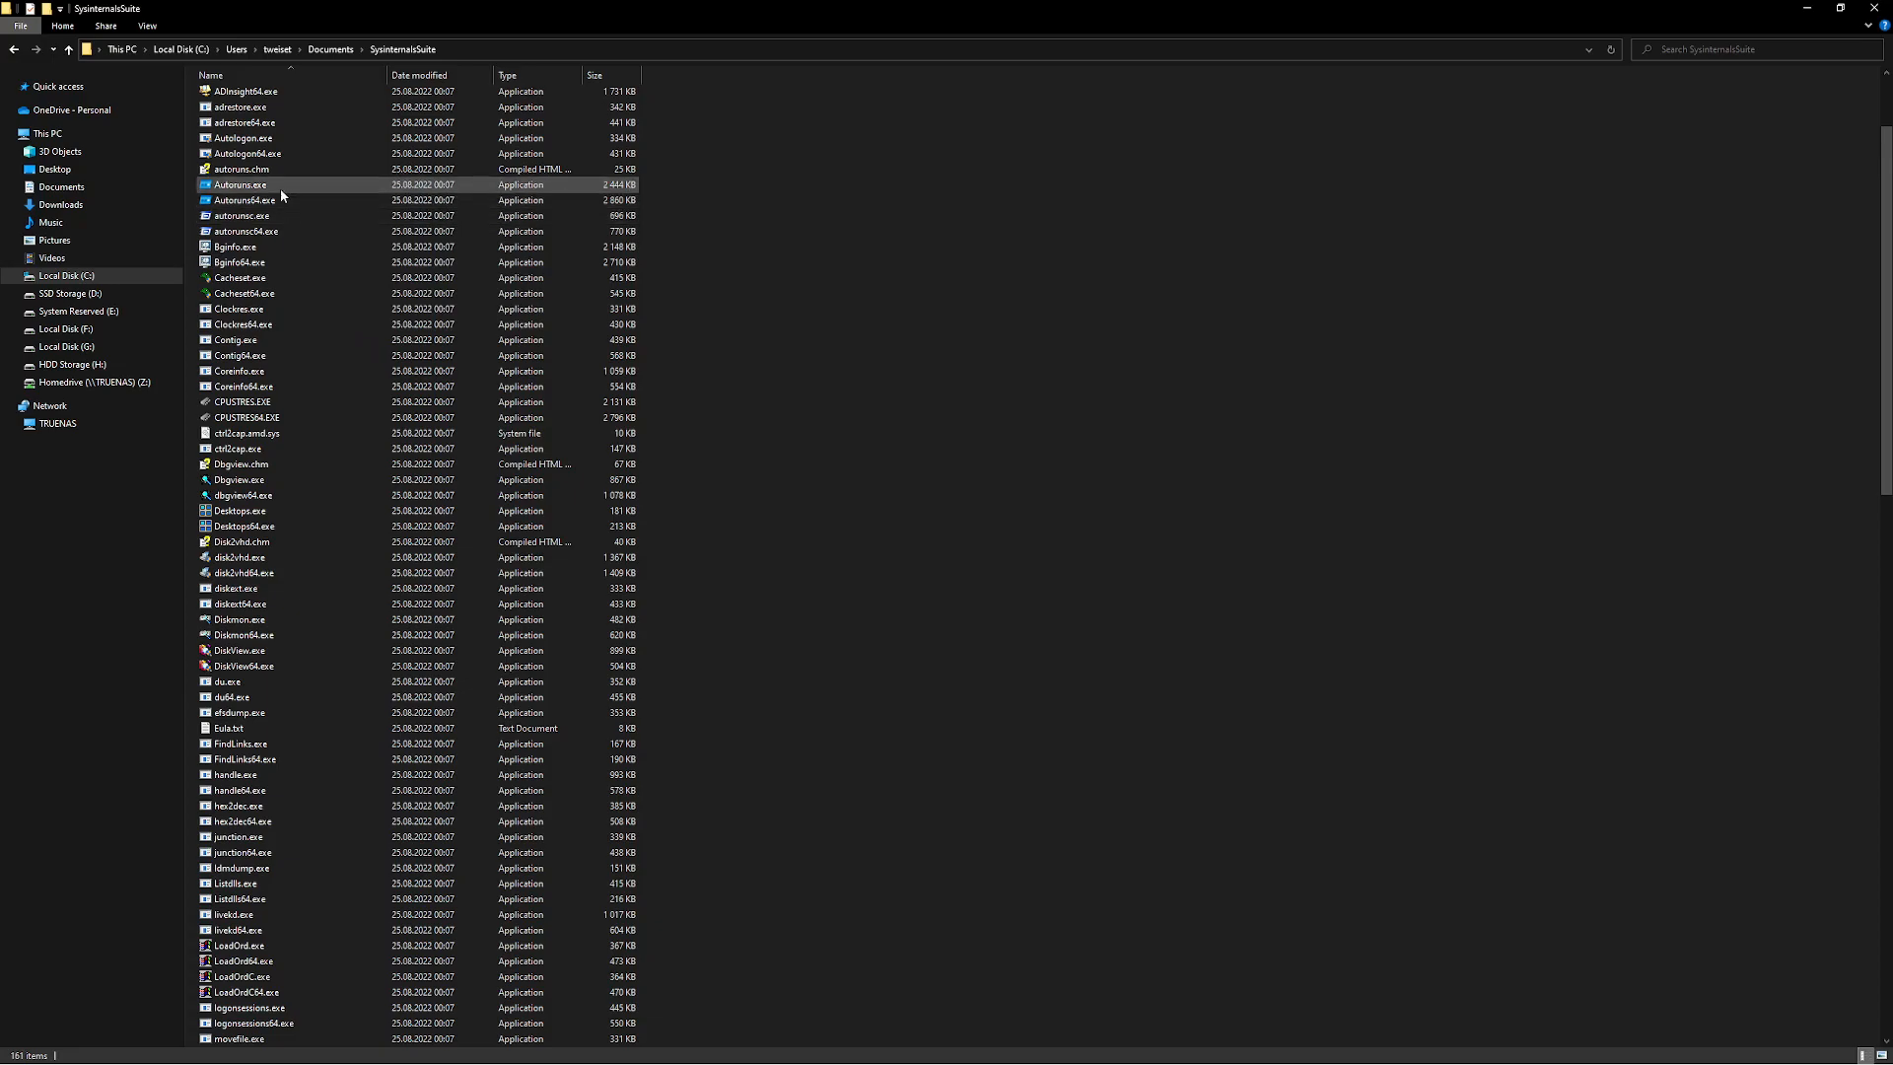
{"action": "scroll", "coordinate": [429, 350], "scroll_direction": "down", "scroll_amount": 20}
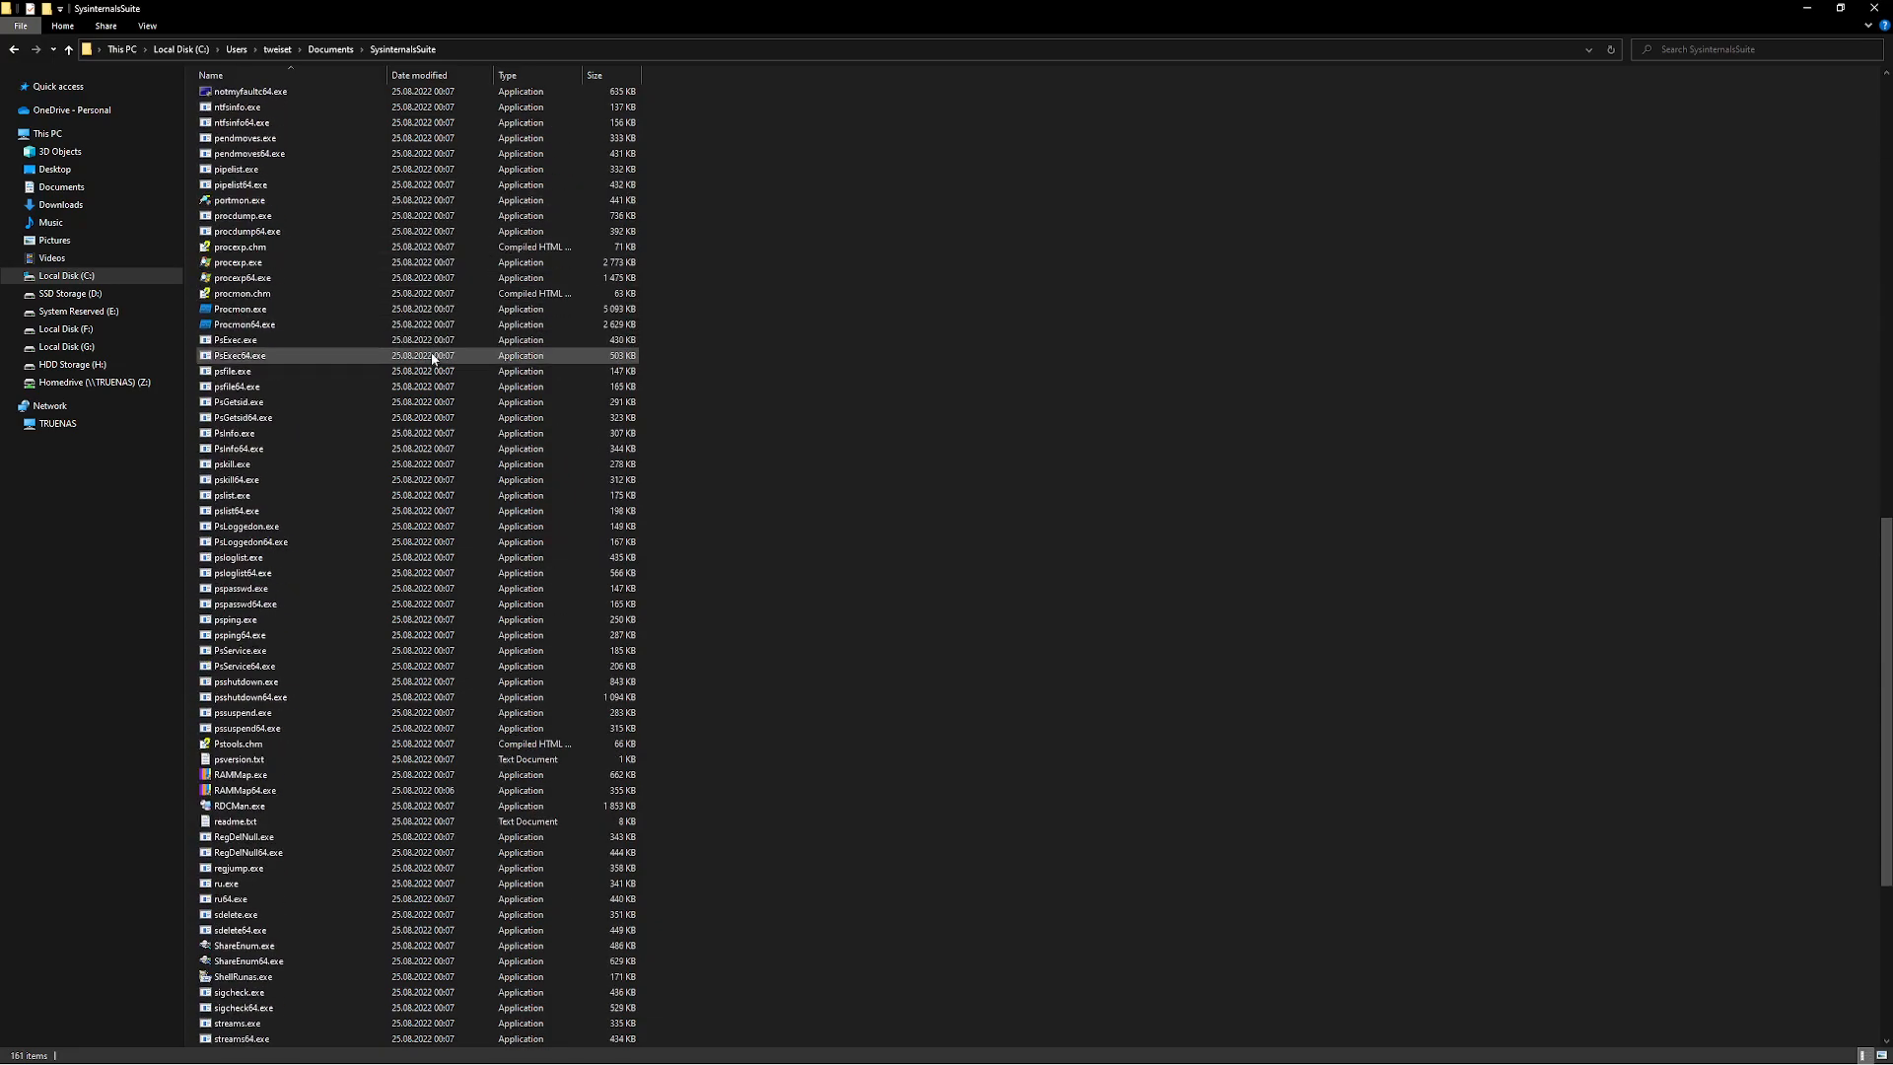
{"action": "scroll", "coordinate": [433, 358], "scroll_direction": "down", "scroll_amount": 6}
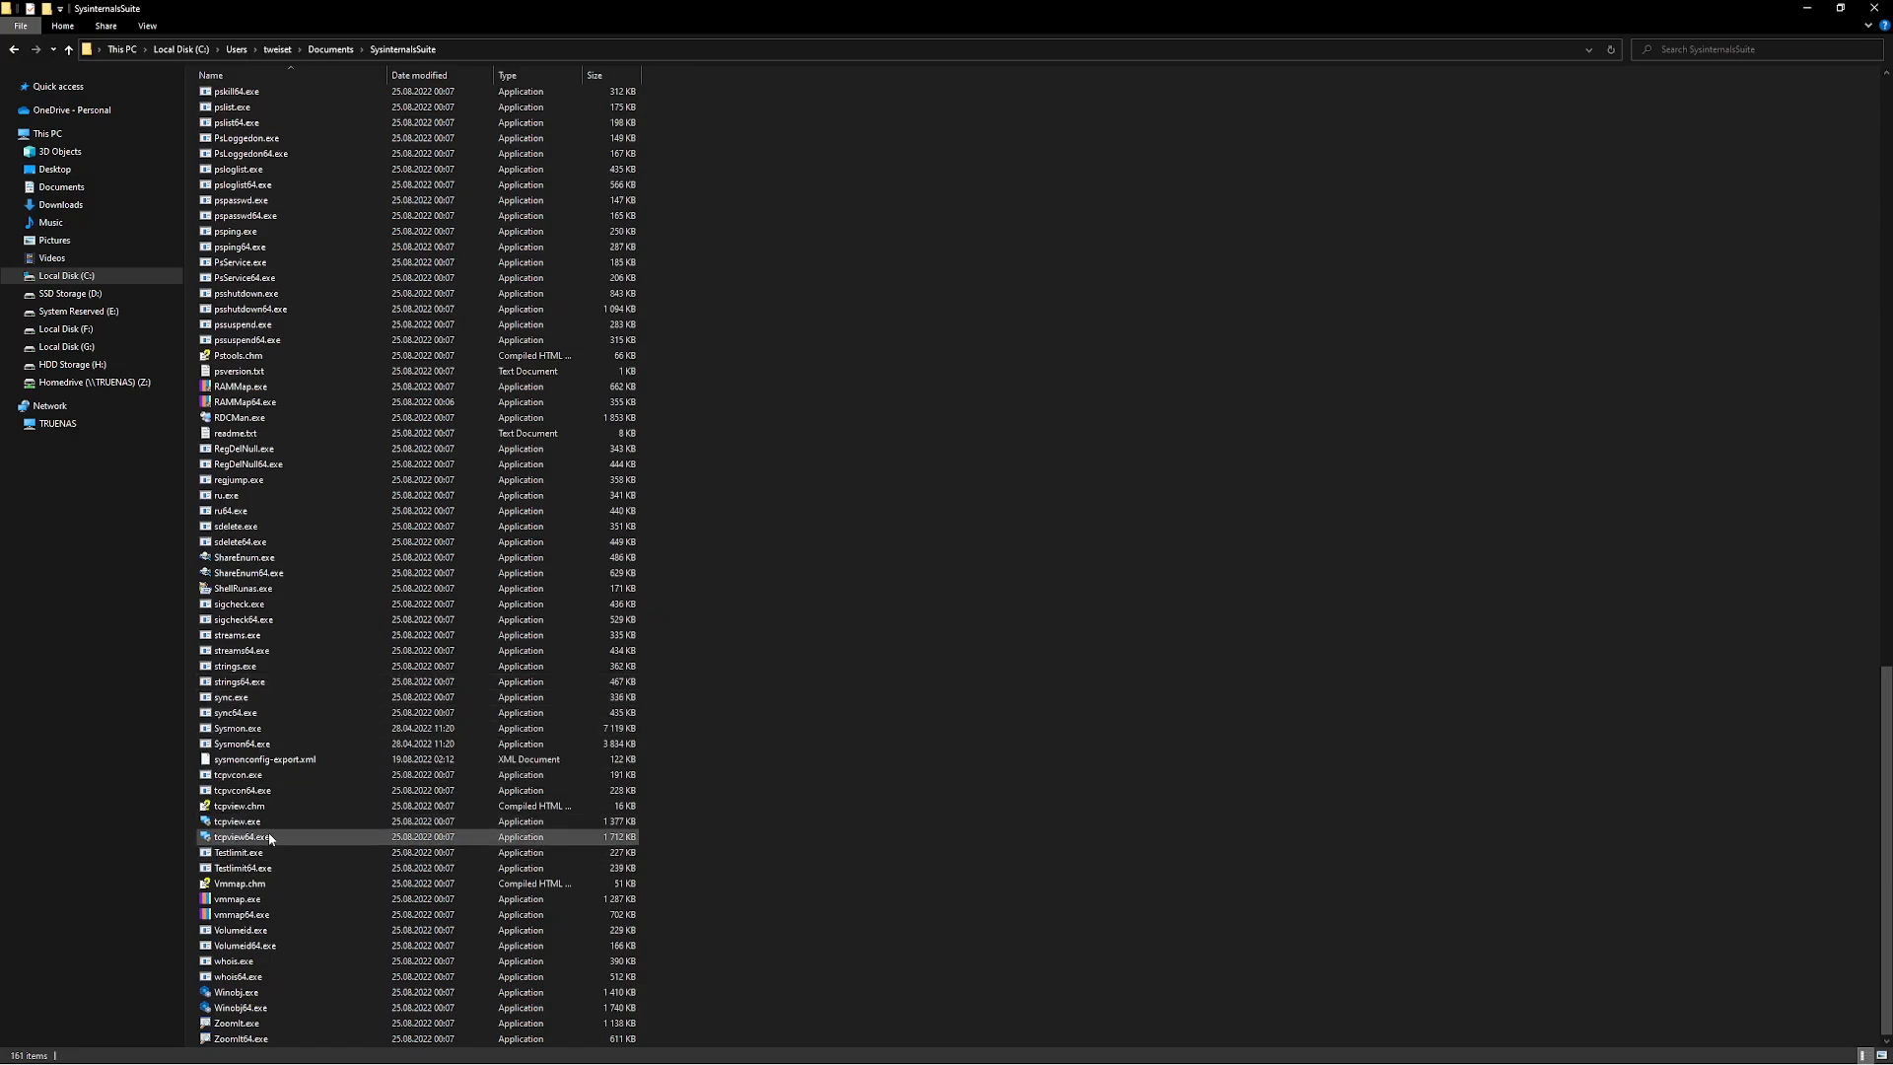
{"action": "mouse_move", "coordinate": [284, 838]}
{"action": "scroll", "coordinate": [286, 832], "scroll_direction": "up", "scroll_amount": 20}
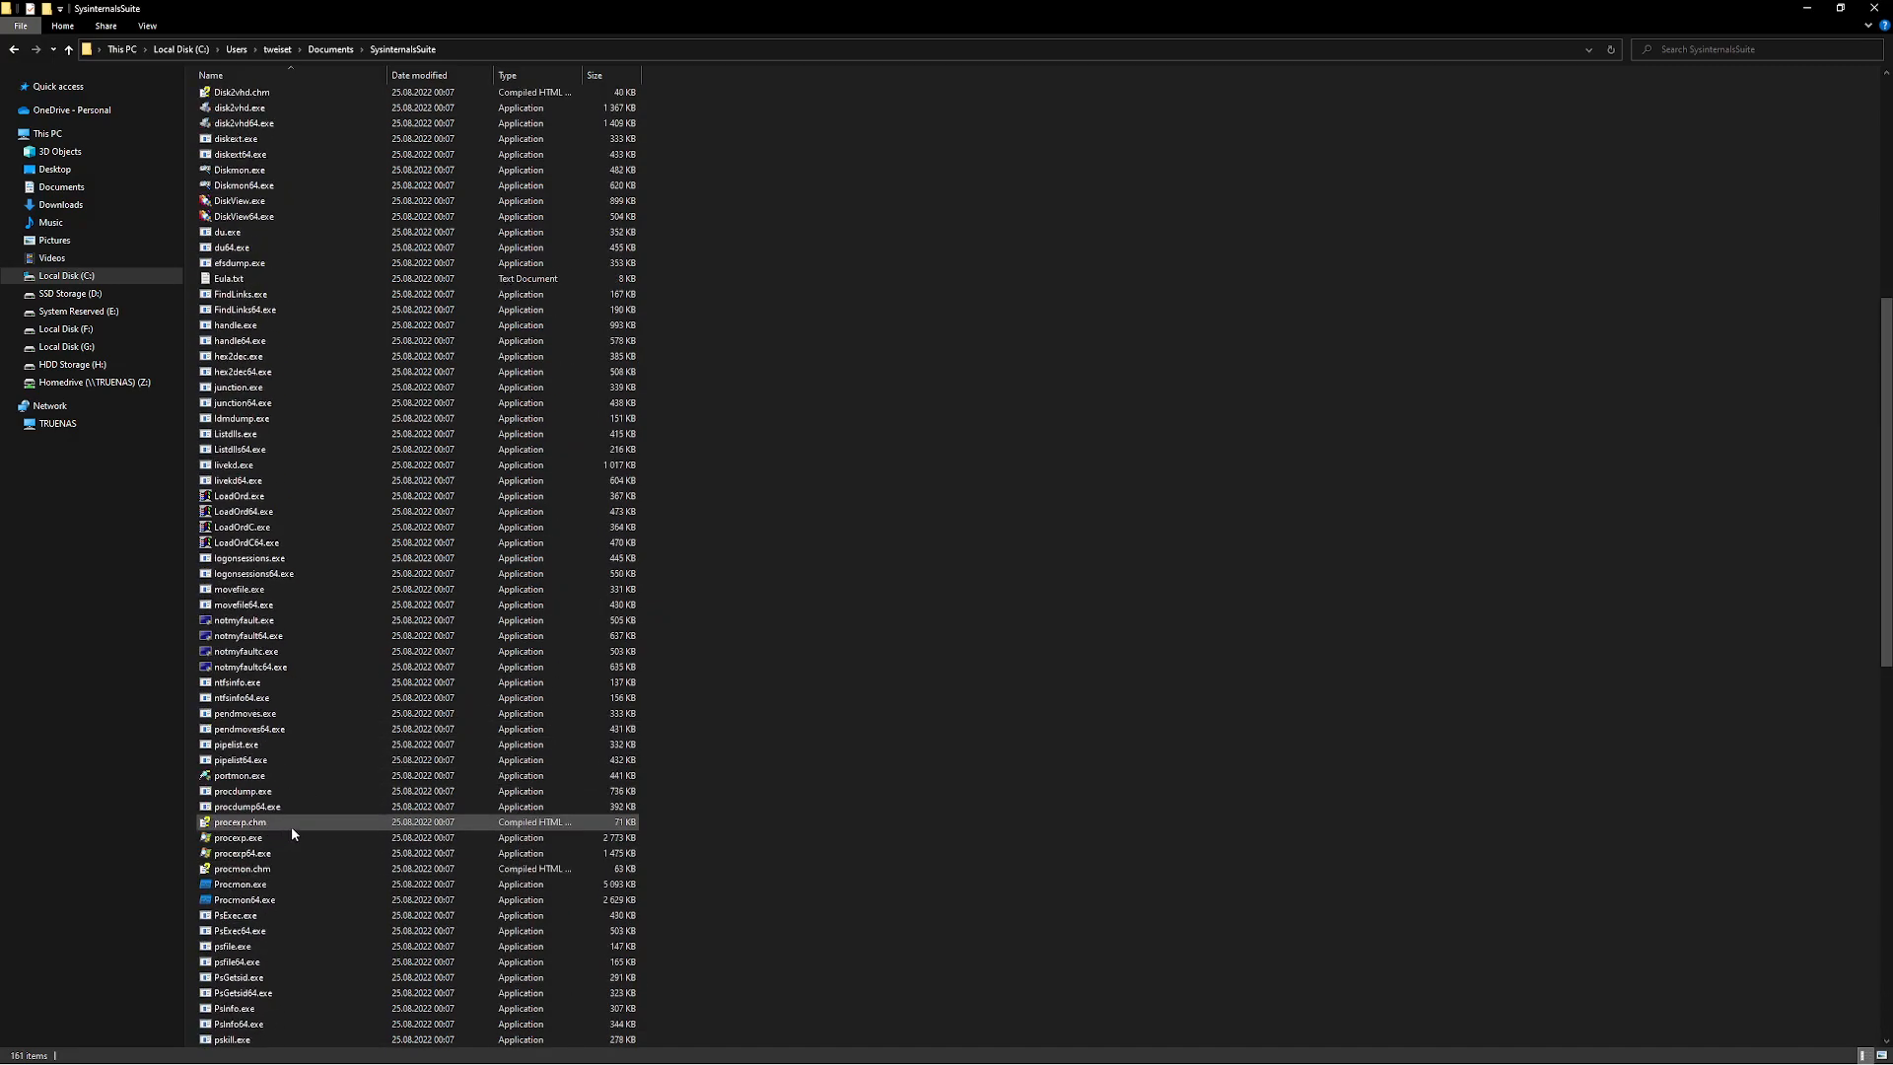
{"action": "scroll", "coordinate": [291, 834], "scroll_direction": "down", "scroll_amount": 7}
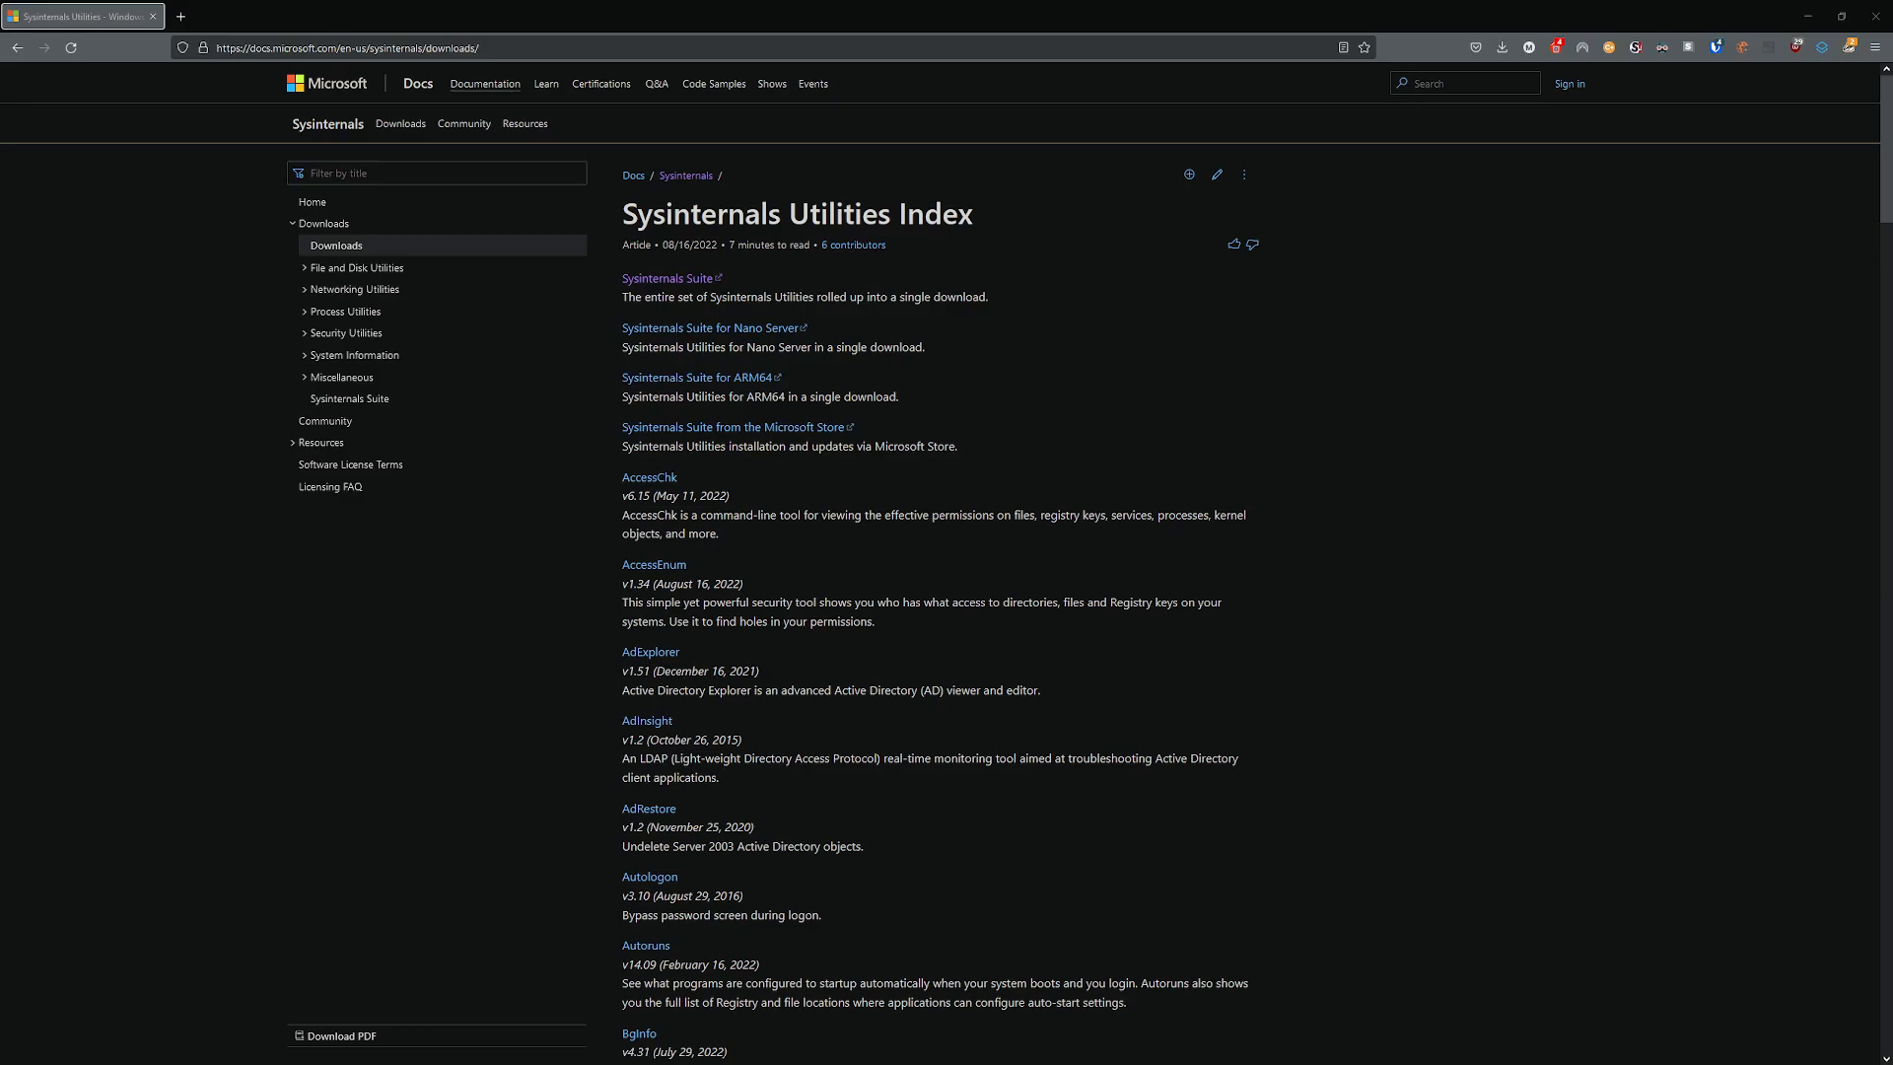
Bring the Process Explorer window in front of the Sysinternals web page and adjust its placement.
{"action": "left_click_drag", "start_coordinate": [1892, 168], "coordinate": [867, 168]}
{"action": "left_click_drag", "start_coordinate": [1338, 533], "coordinate": [1278, 271]}
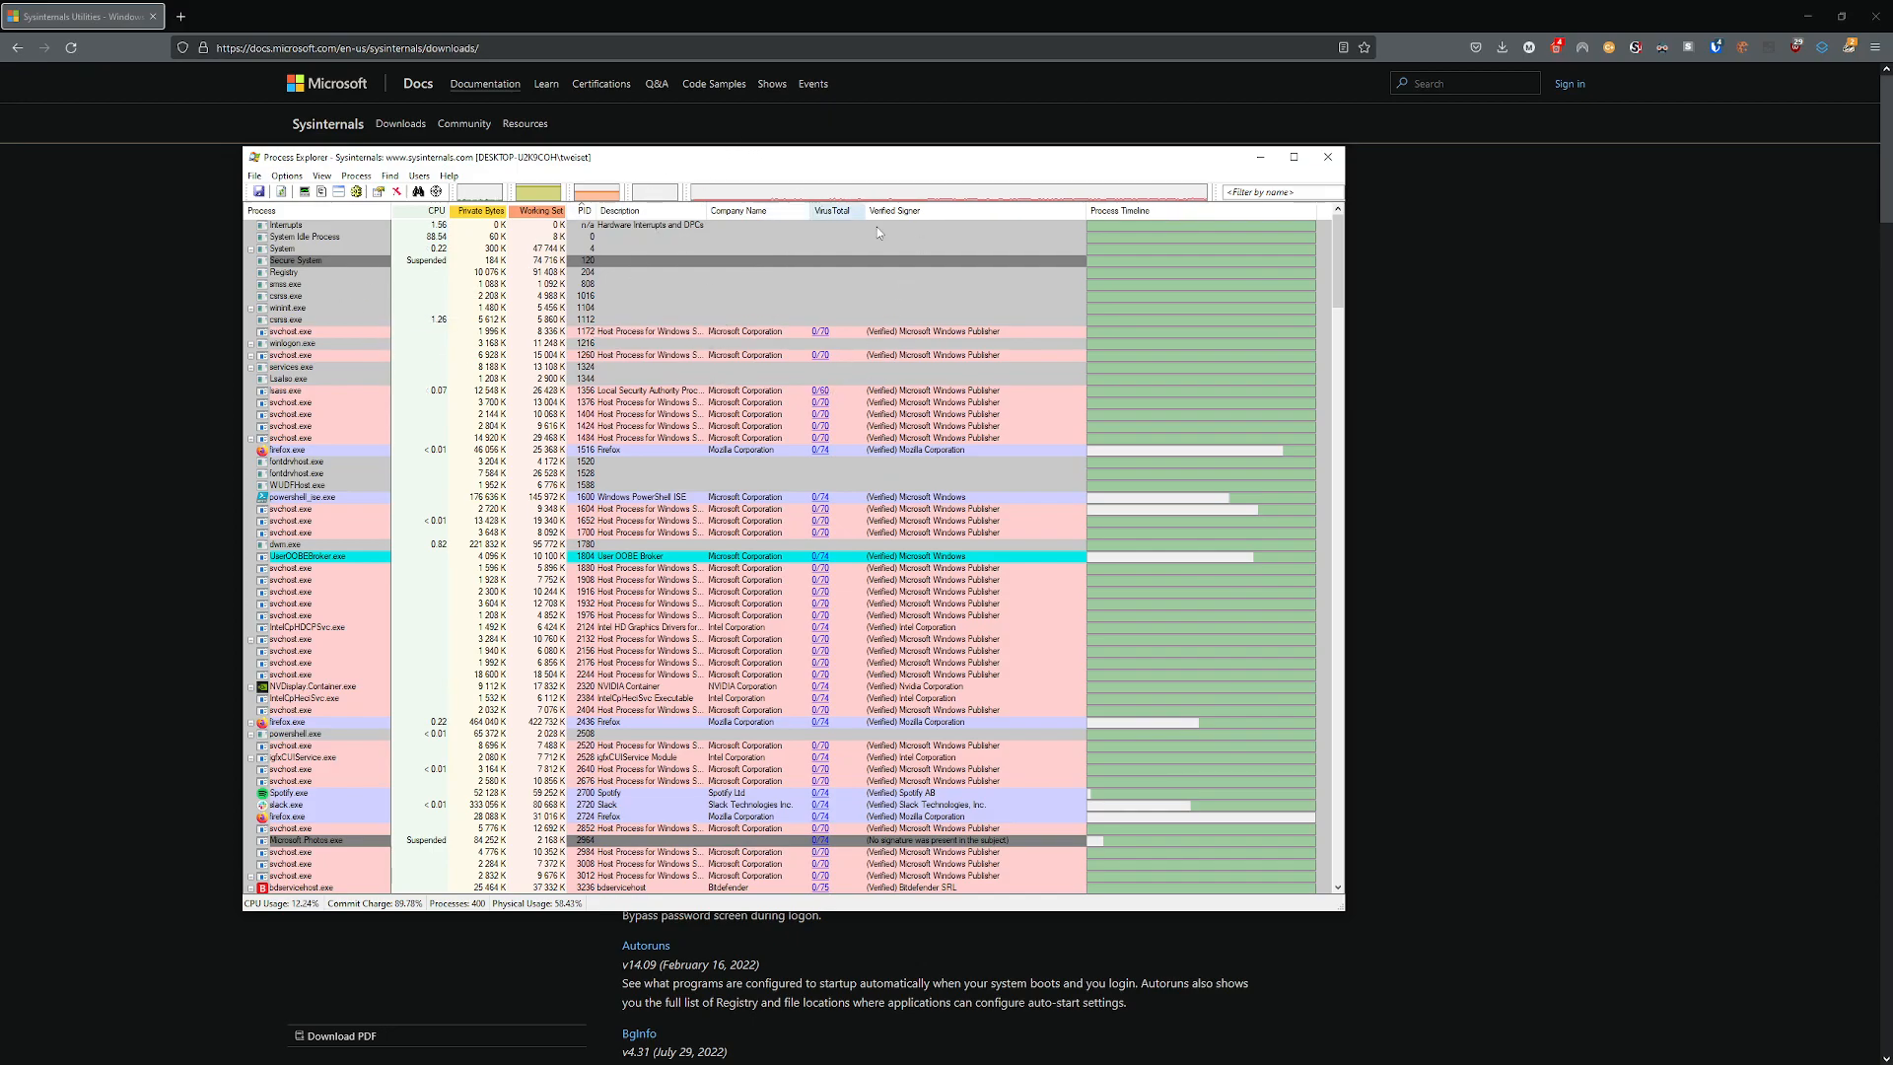
Review the Verify Image Signatures and Check VirusTotal.com settings in Process Explorer.
{"action": "left_click", "coordinate": [287, 177]}
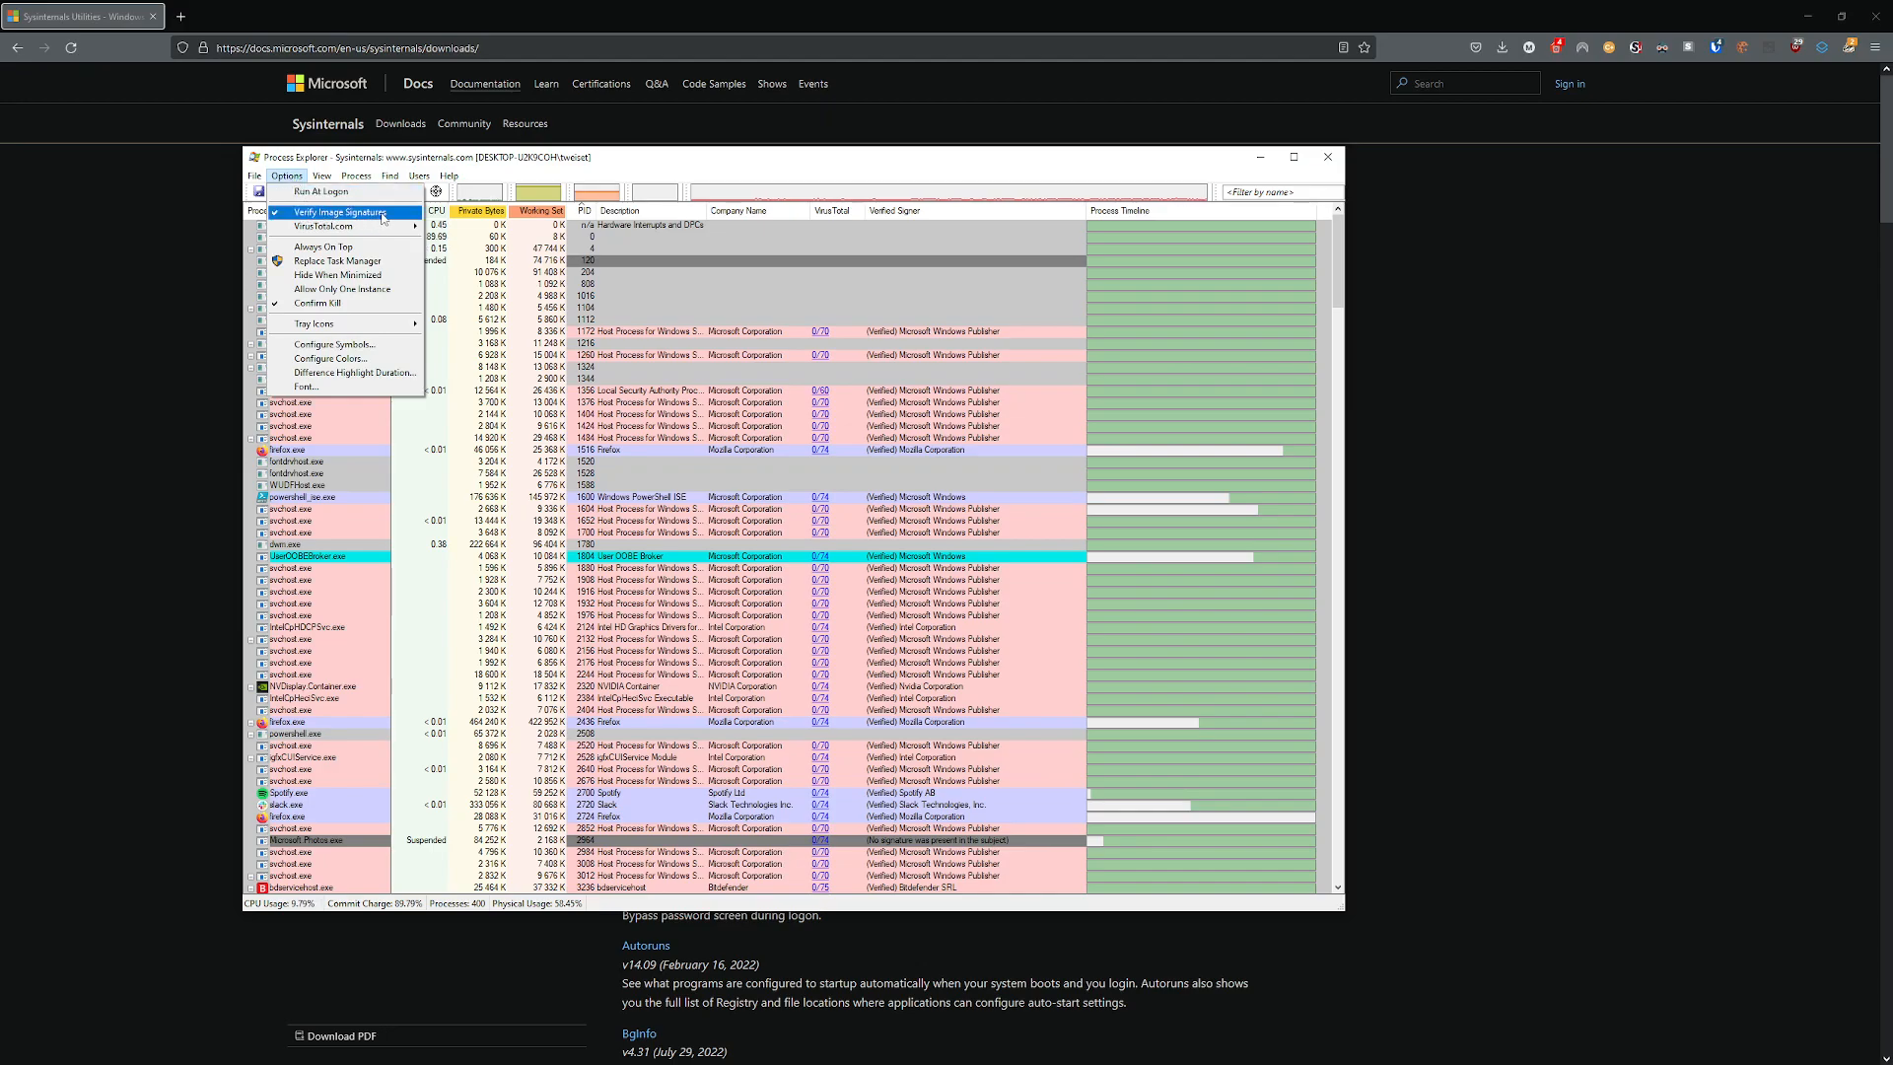
{"action": "mouse_move", "coordinate": [359, 226]}
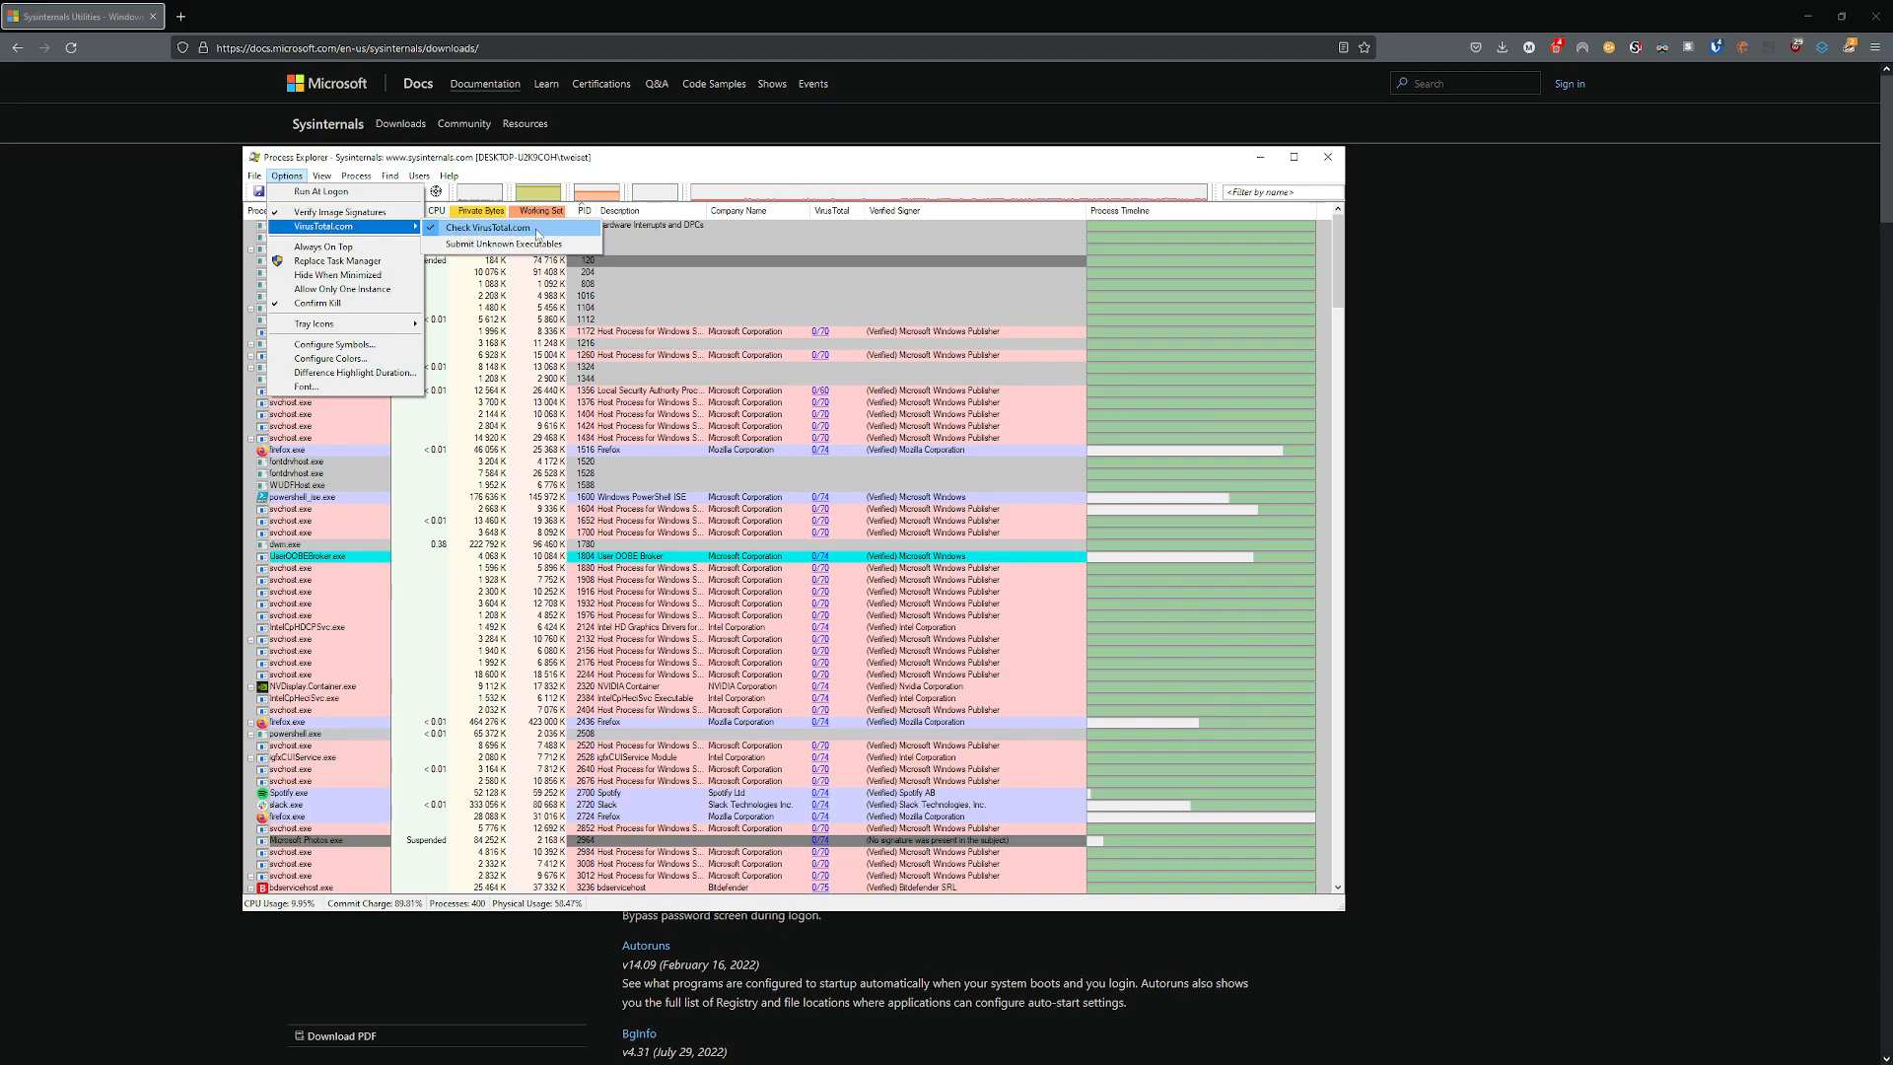
{"action": "left_click", "coordinate": [477, 251]}
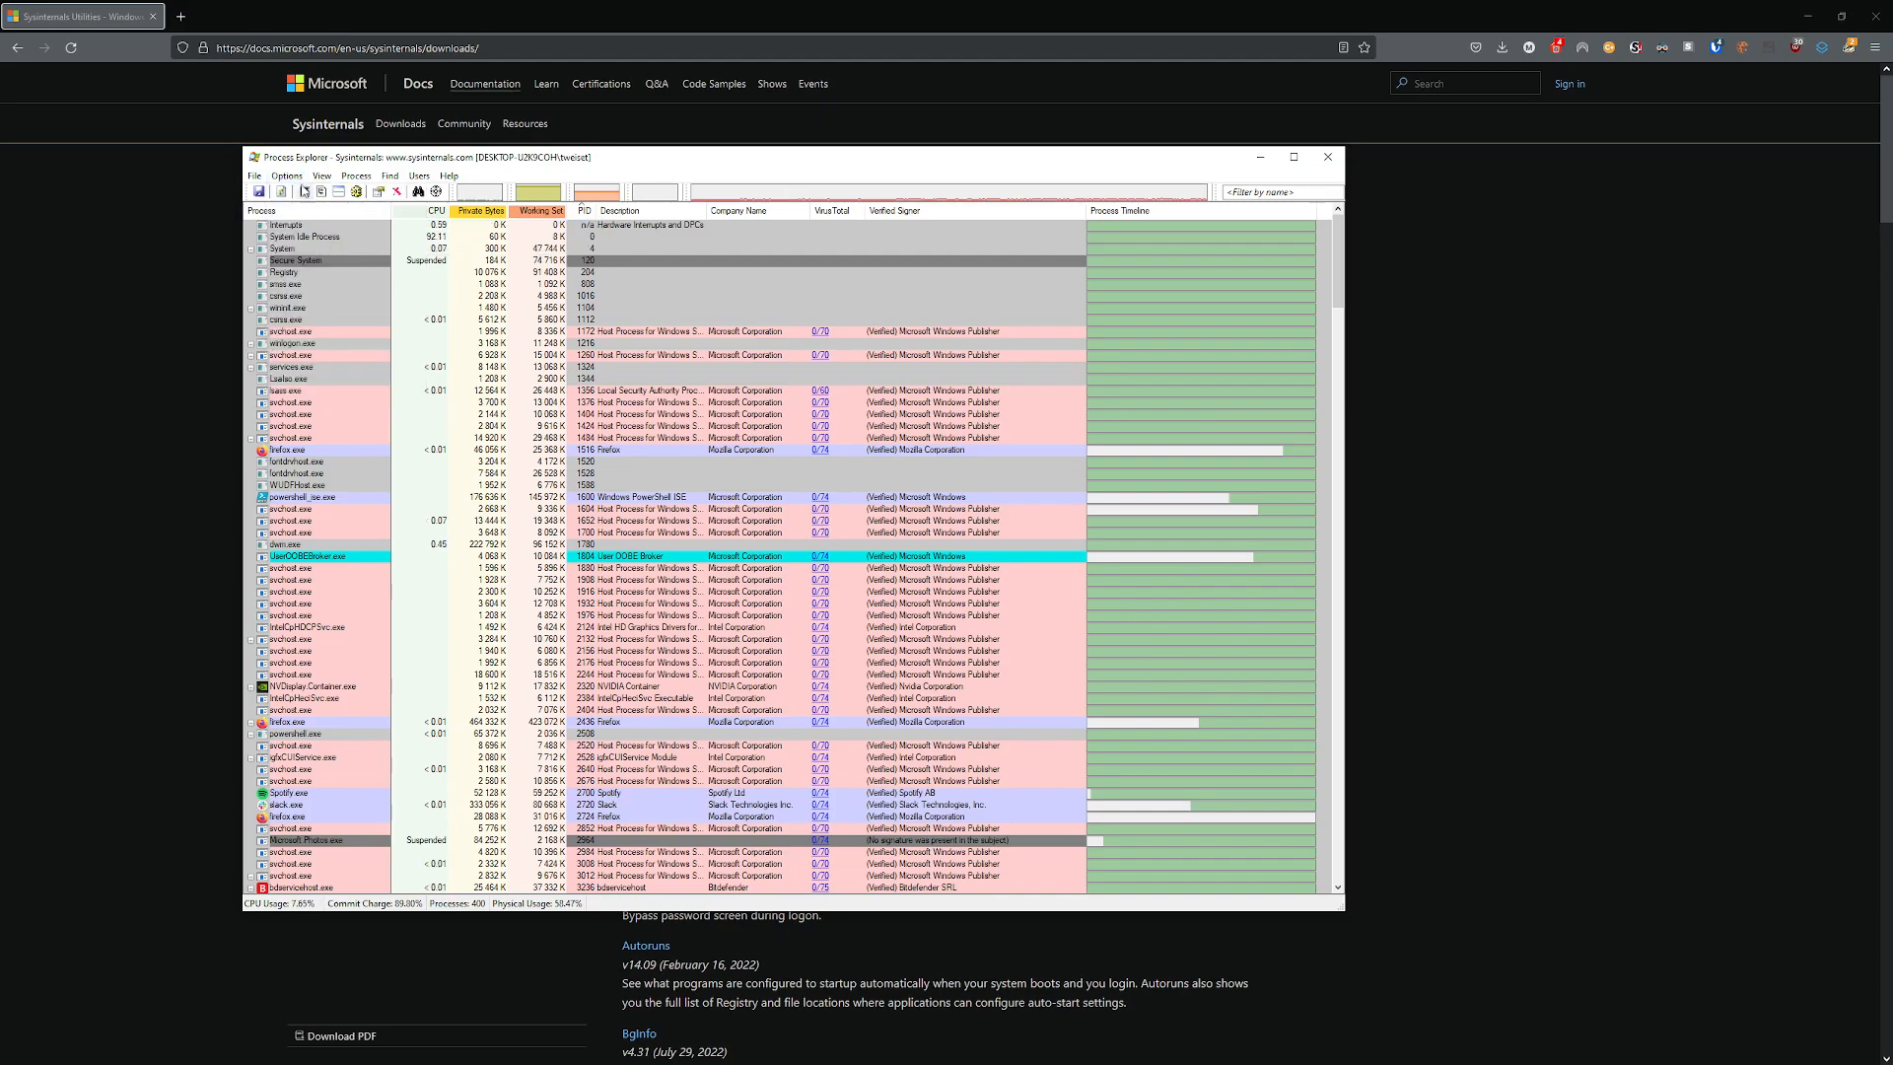
Review which Process Image and Process Performance columns are selected for the process list, and accept the selection.
{"action": "left_click", "coordinate": [325, 178]}
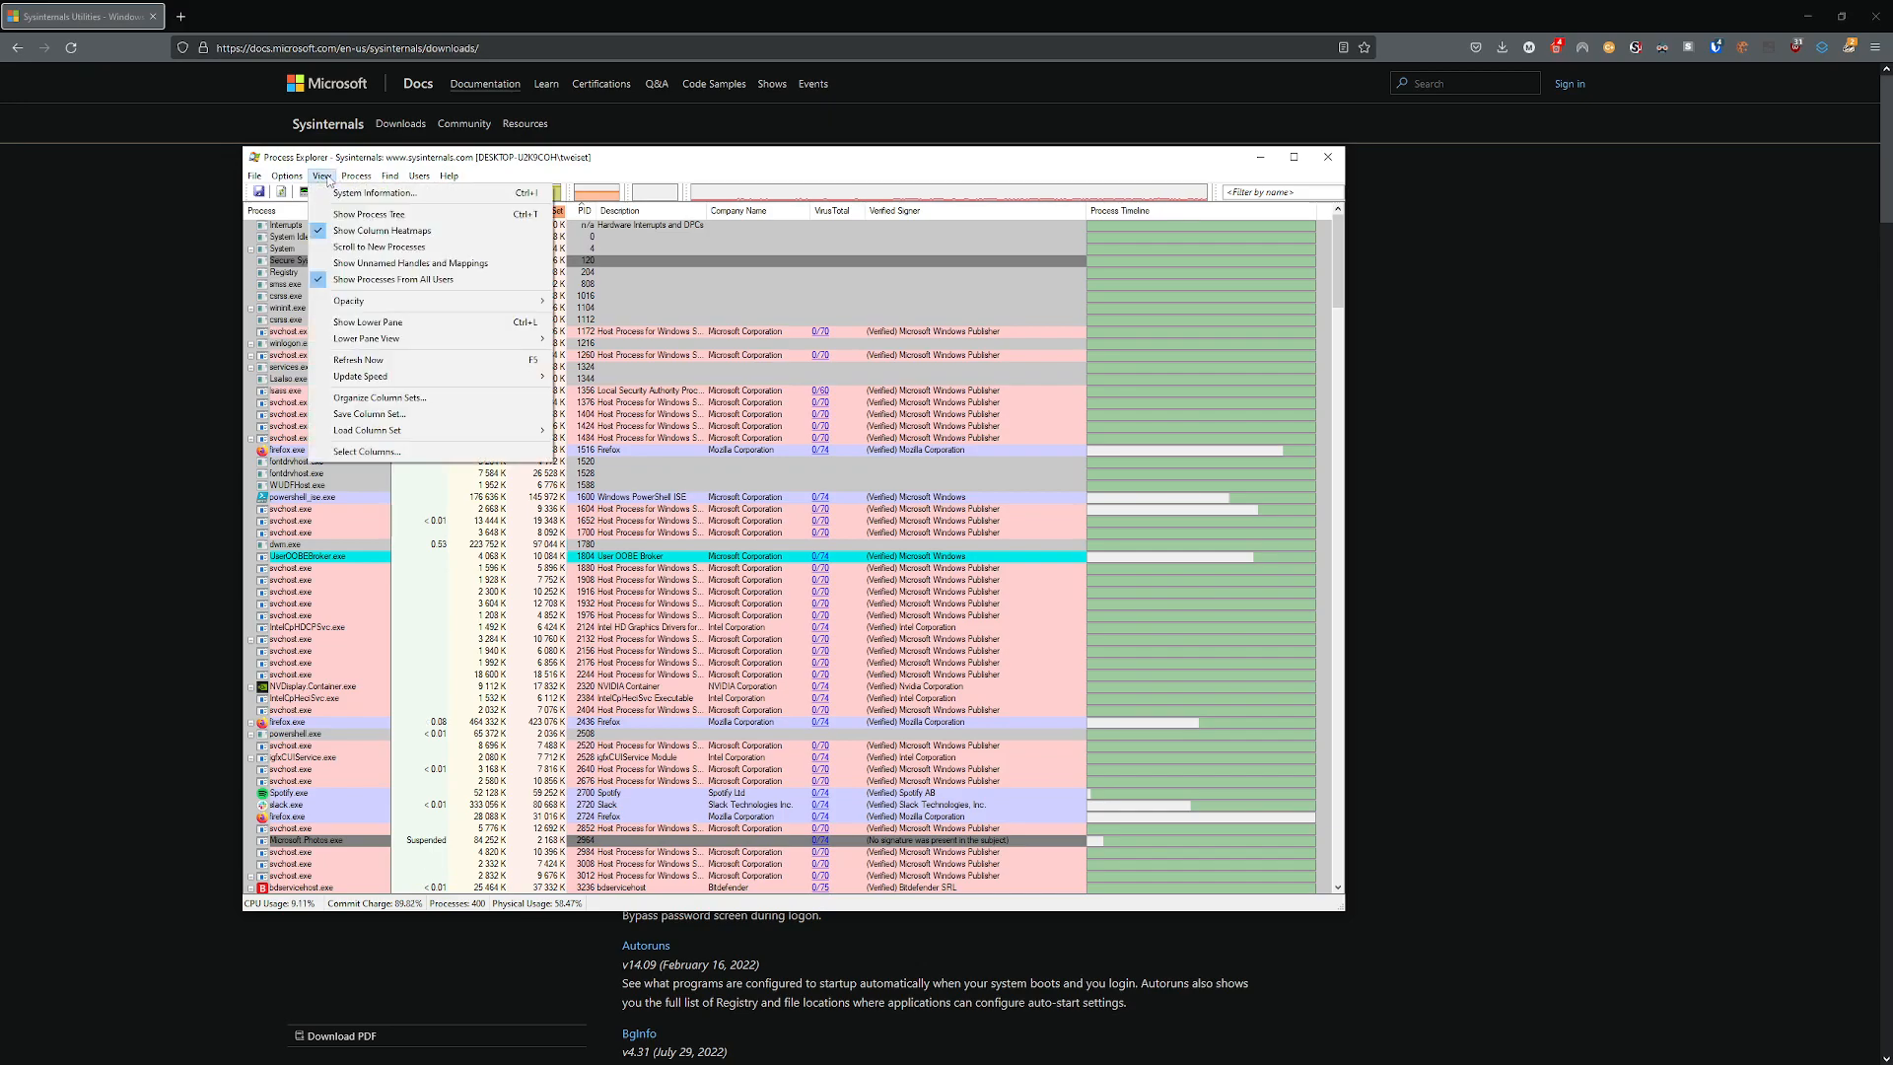
{"action": "left_click", "coordinate": [374, 451]}
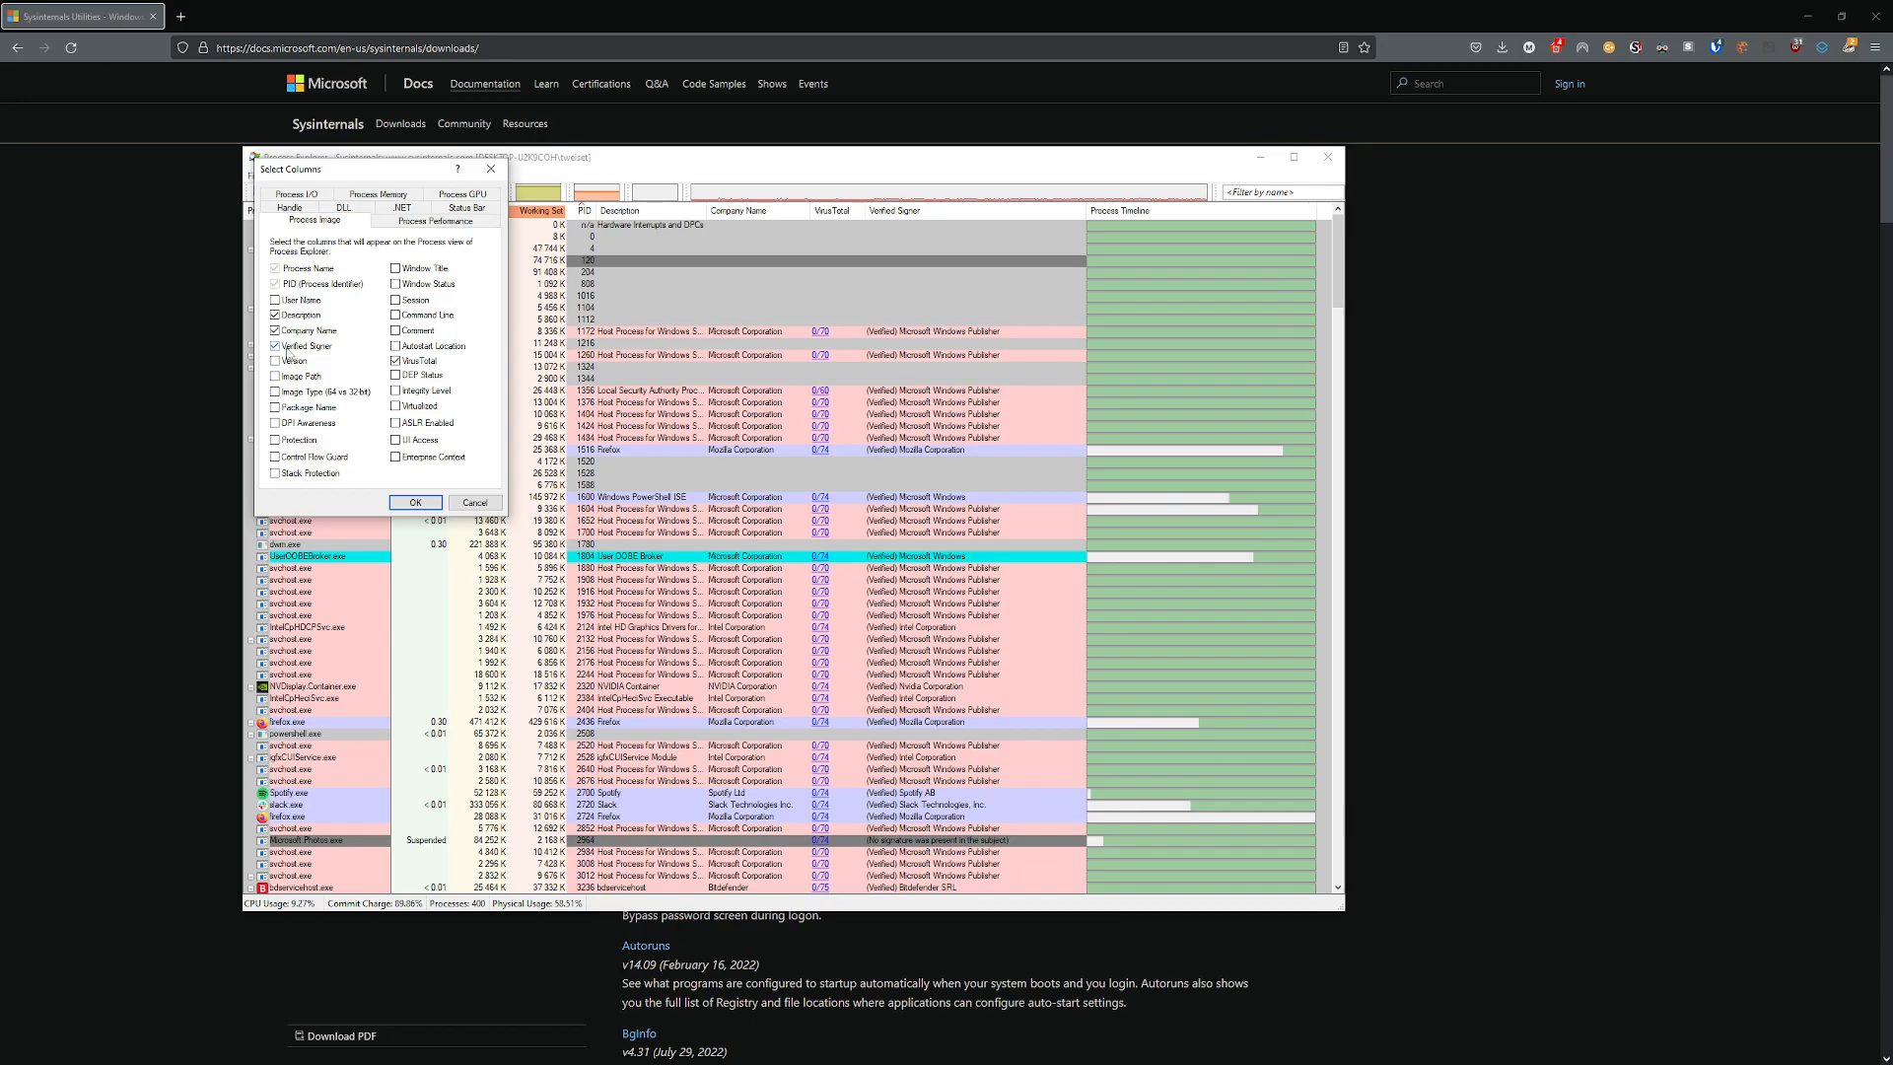
{"action": "left_click", "coordinate": [406, 223]}
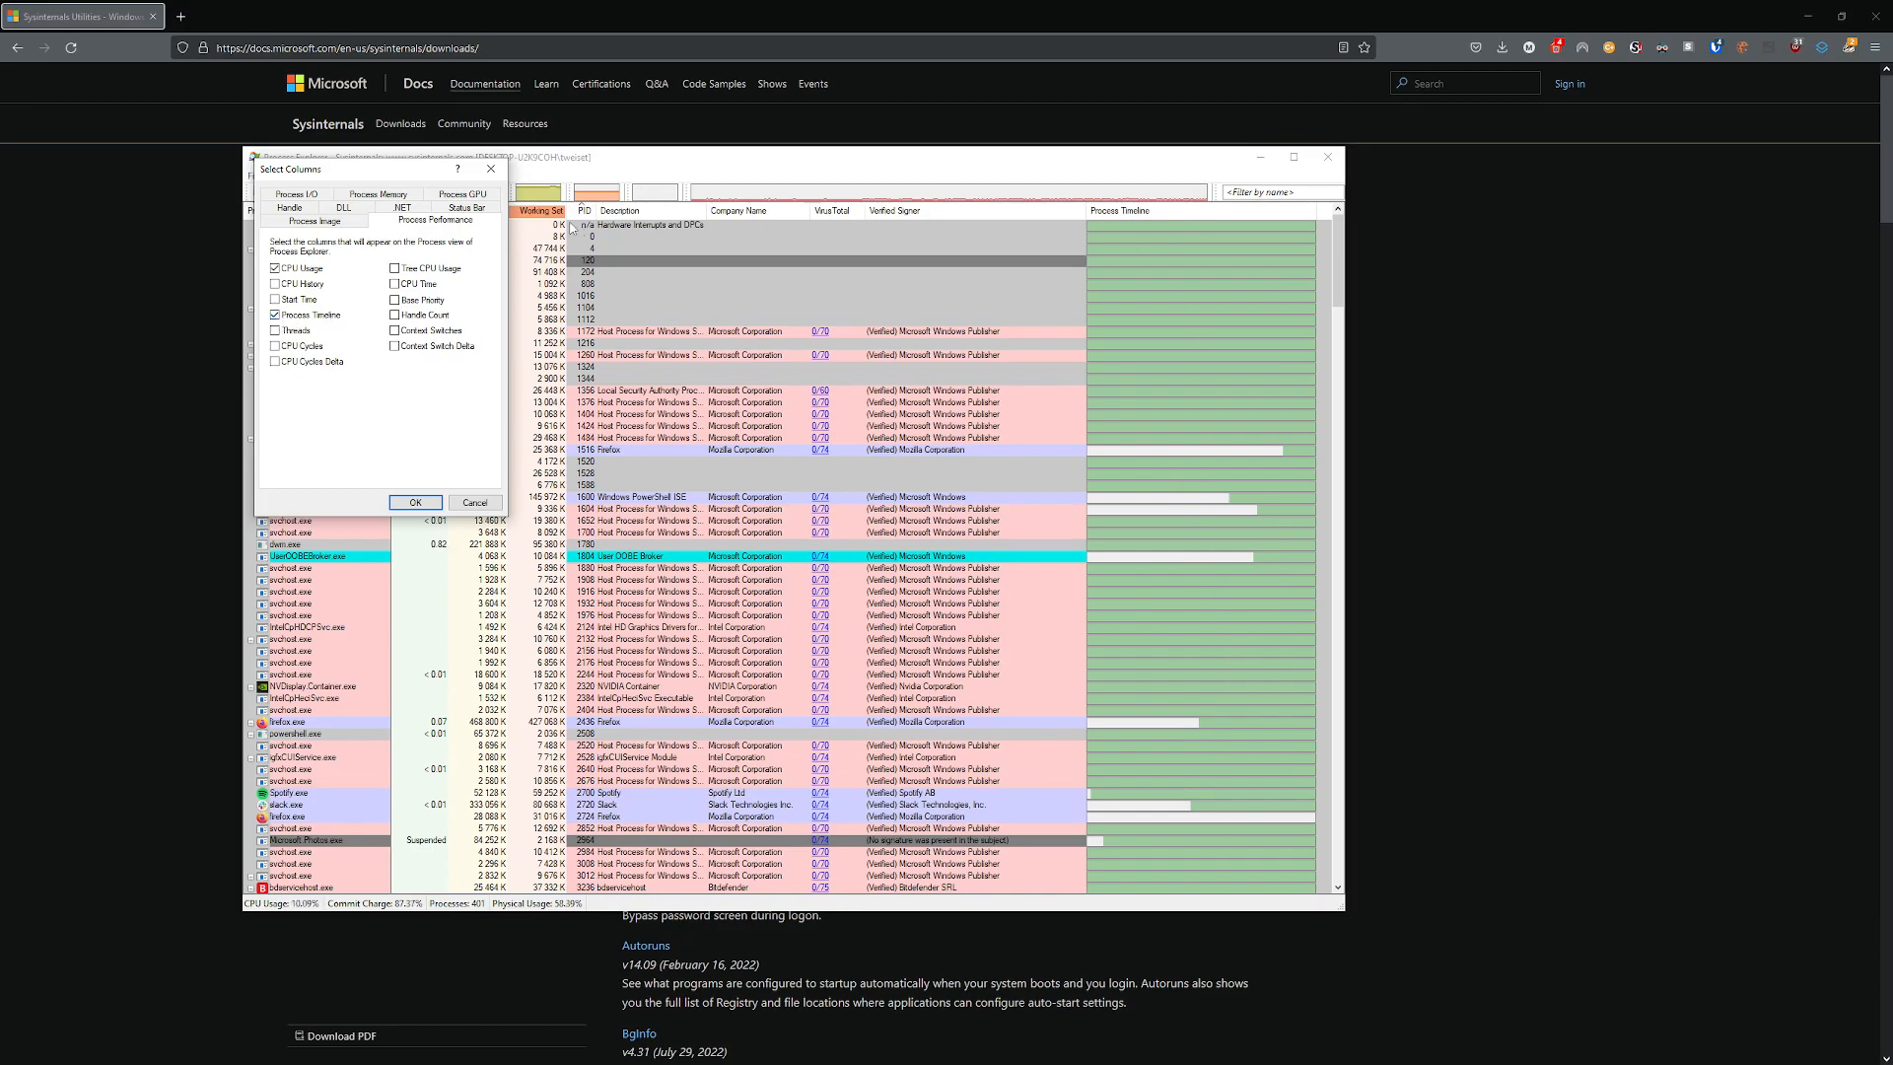
{"action": "key", "text": "Return"}
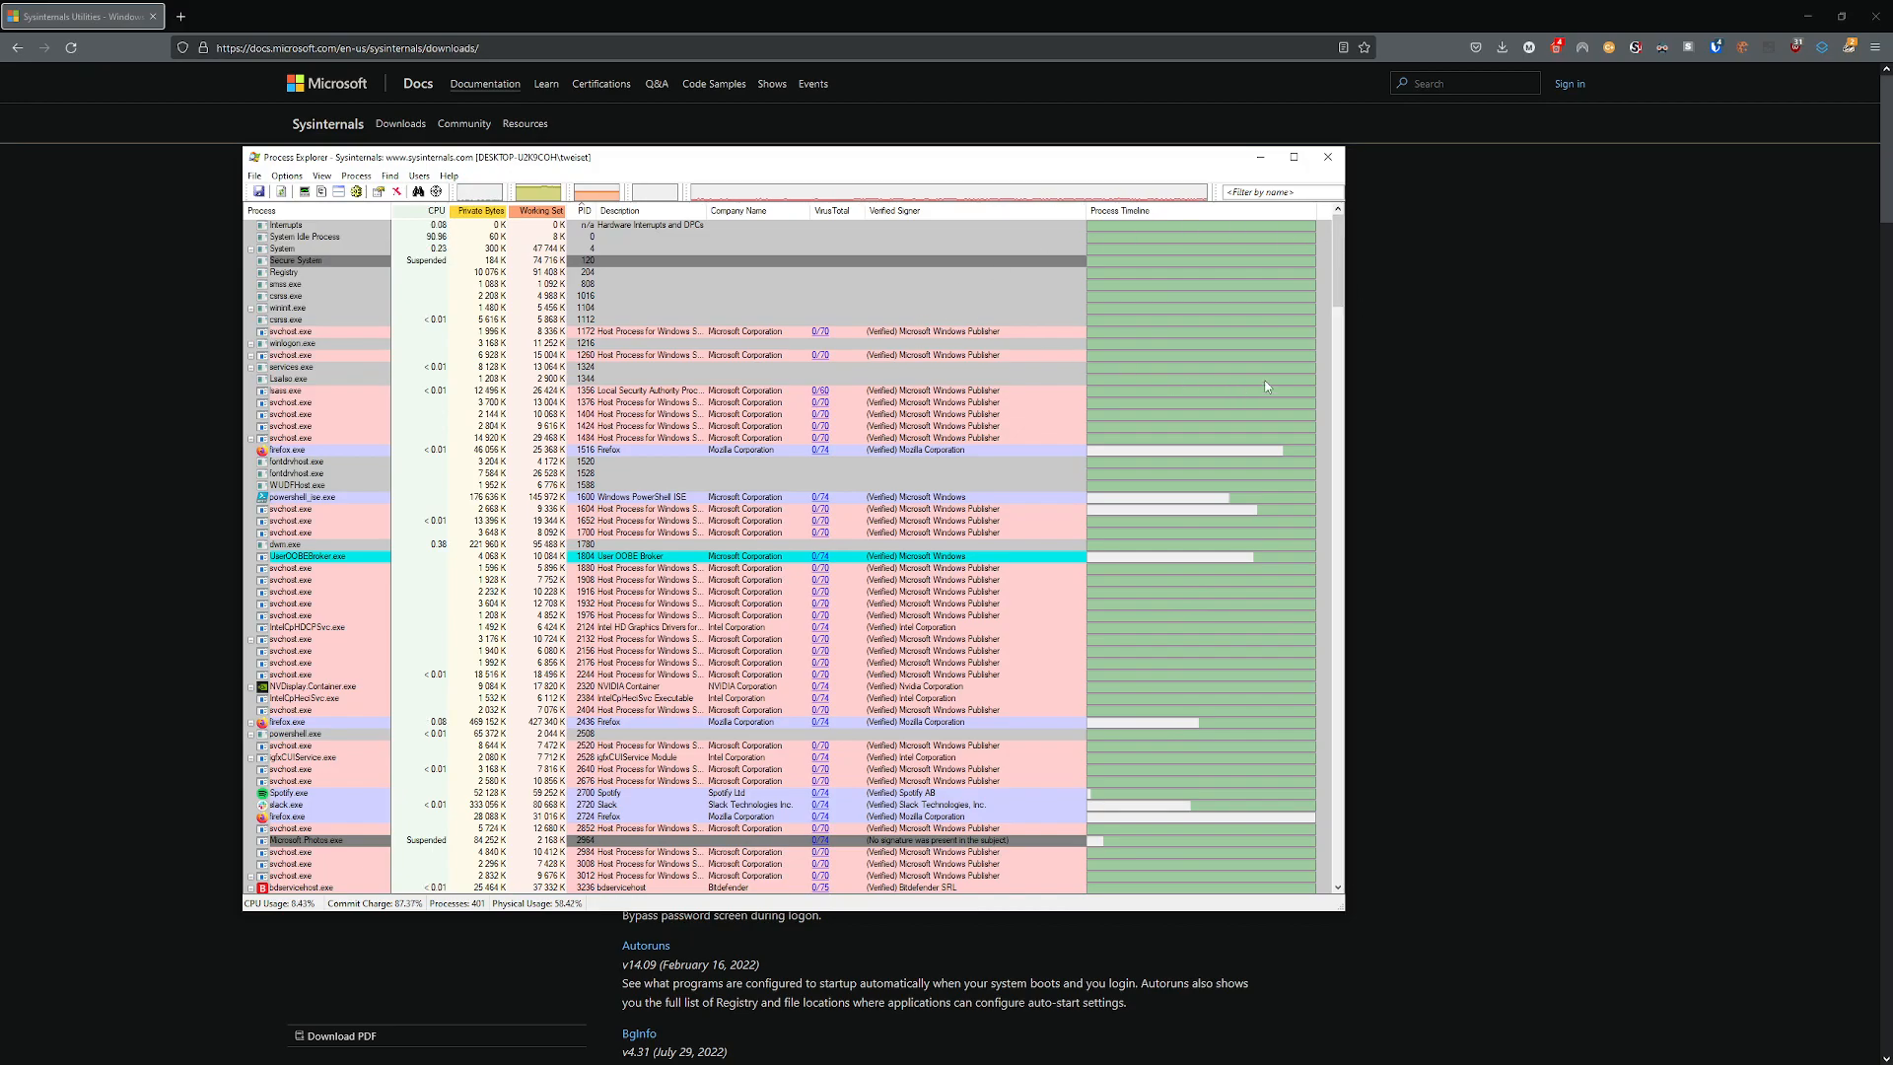
Widen the Process Explorer window and stretch the Process Timeline column to fill the added width.
{"action": "left_click_drag", "start_coordinate": [1338, 301], "coordinate": [1338, 303]}
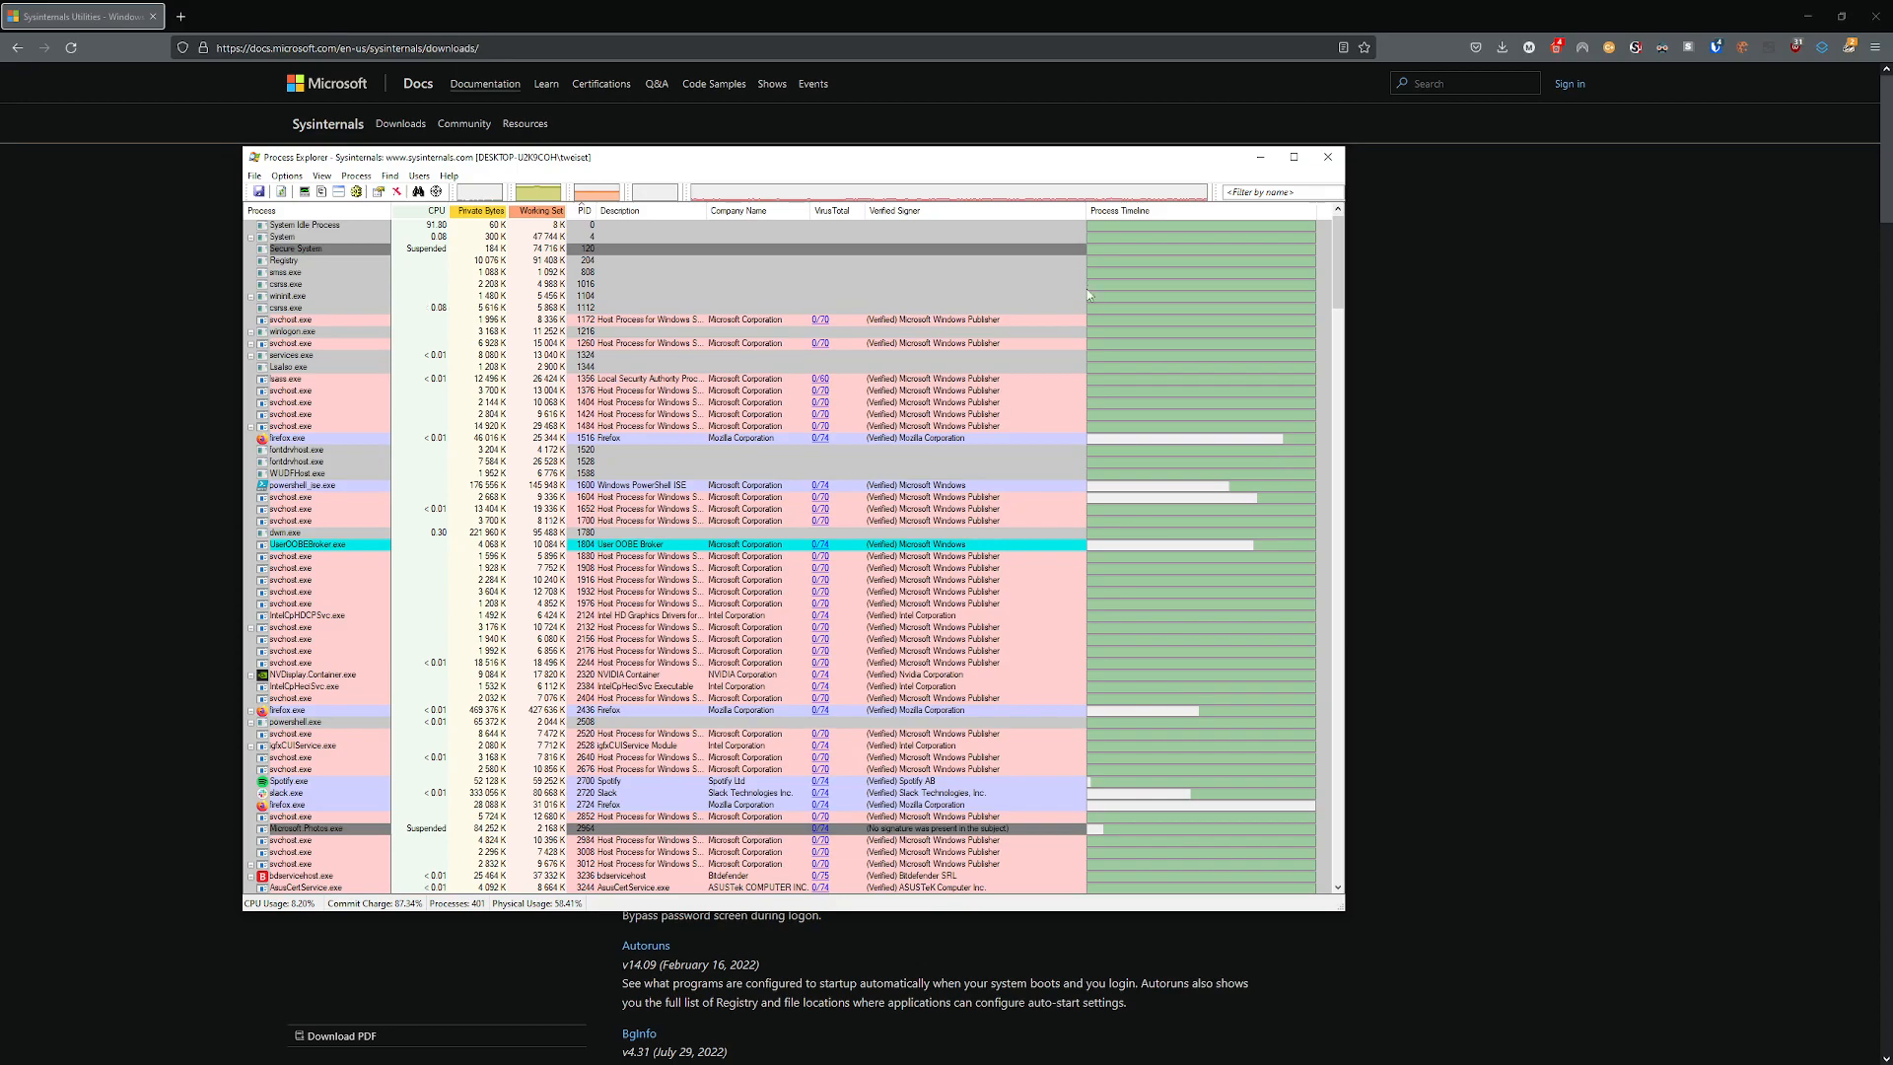
{"action": "left_click_drag", "start_coordinate": [1338, 302], "coordinate": [1338, 315]}
{"action": "scroll", "coordinate": [1306, 378], "scroll_direction": "up", "scroll_amount": 3}
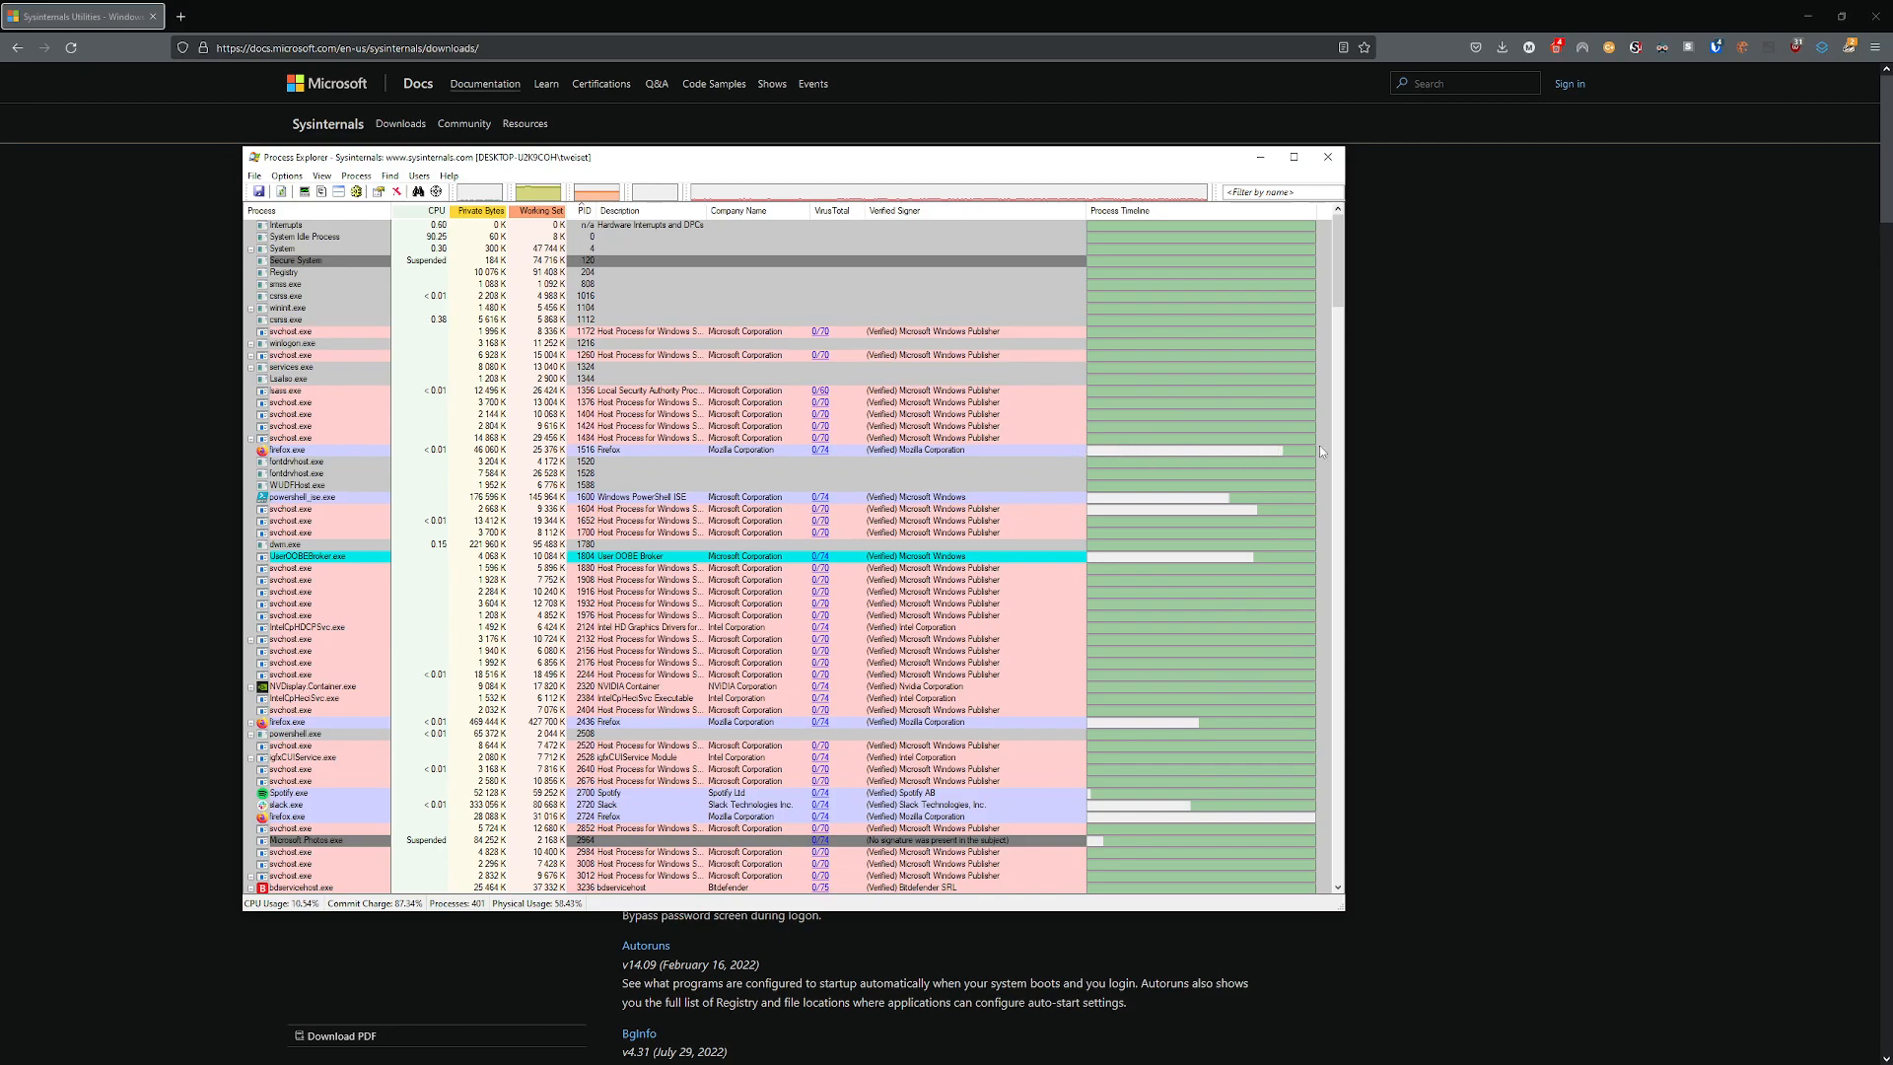
{"action": "left_click_drag", "start_coordinate": [1339, 290], "coordinate": [1338, 290]}
{"action": "left_click_drag", "start_coordinate": [1347, 363], "coordinate": [1645, 361]}
{"action": "left_click_drag", "start_coordinate": [1317, 211], "coordinate": [1617, 226]}
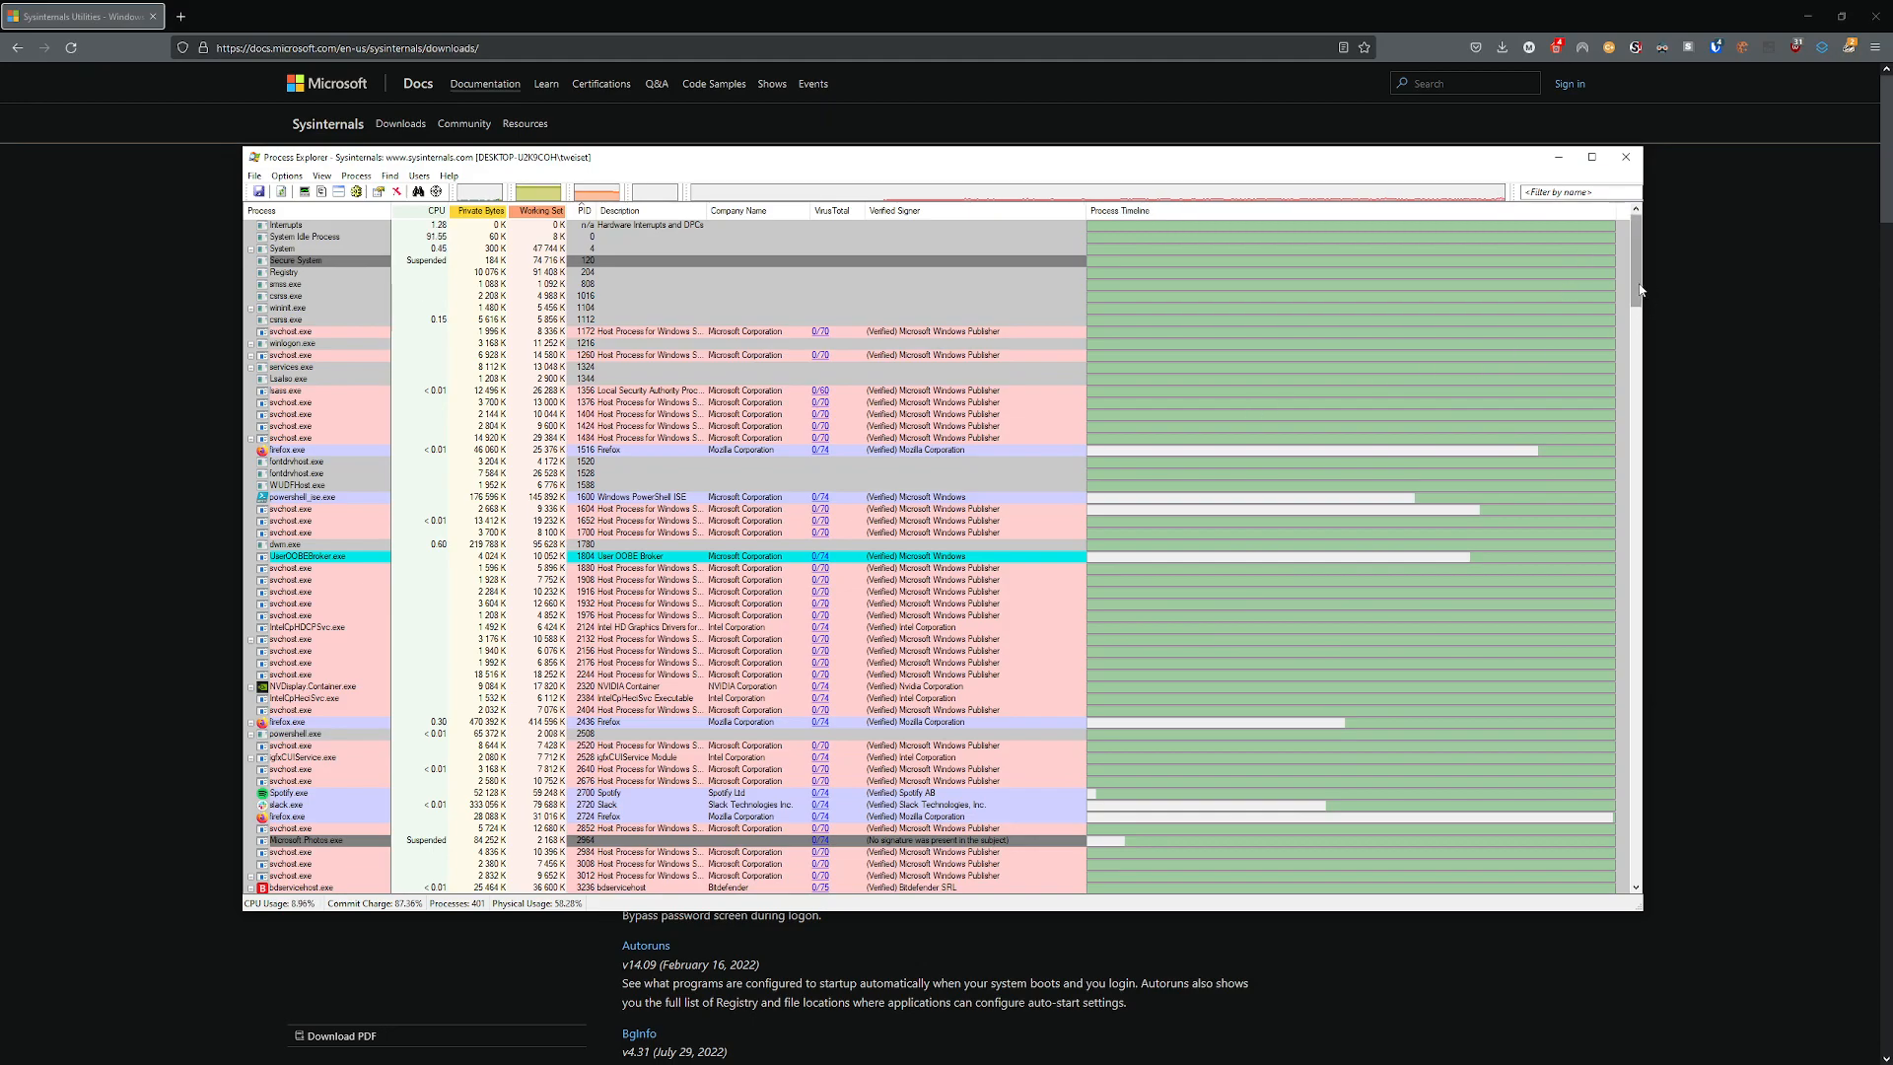
Find ProductAgentService.exe in the process list, open its VirusTotal result and bring the browser report to the front.
{"action": "scroll", "coordinate": [1640, 294], "scroll_direction": "down", "scroll_amount": 1}
{"action": "left_click_drag", "start_coordinate": [1640, 294], "coordinate": [1647, 384]}
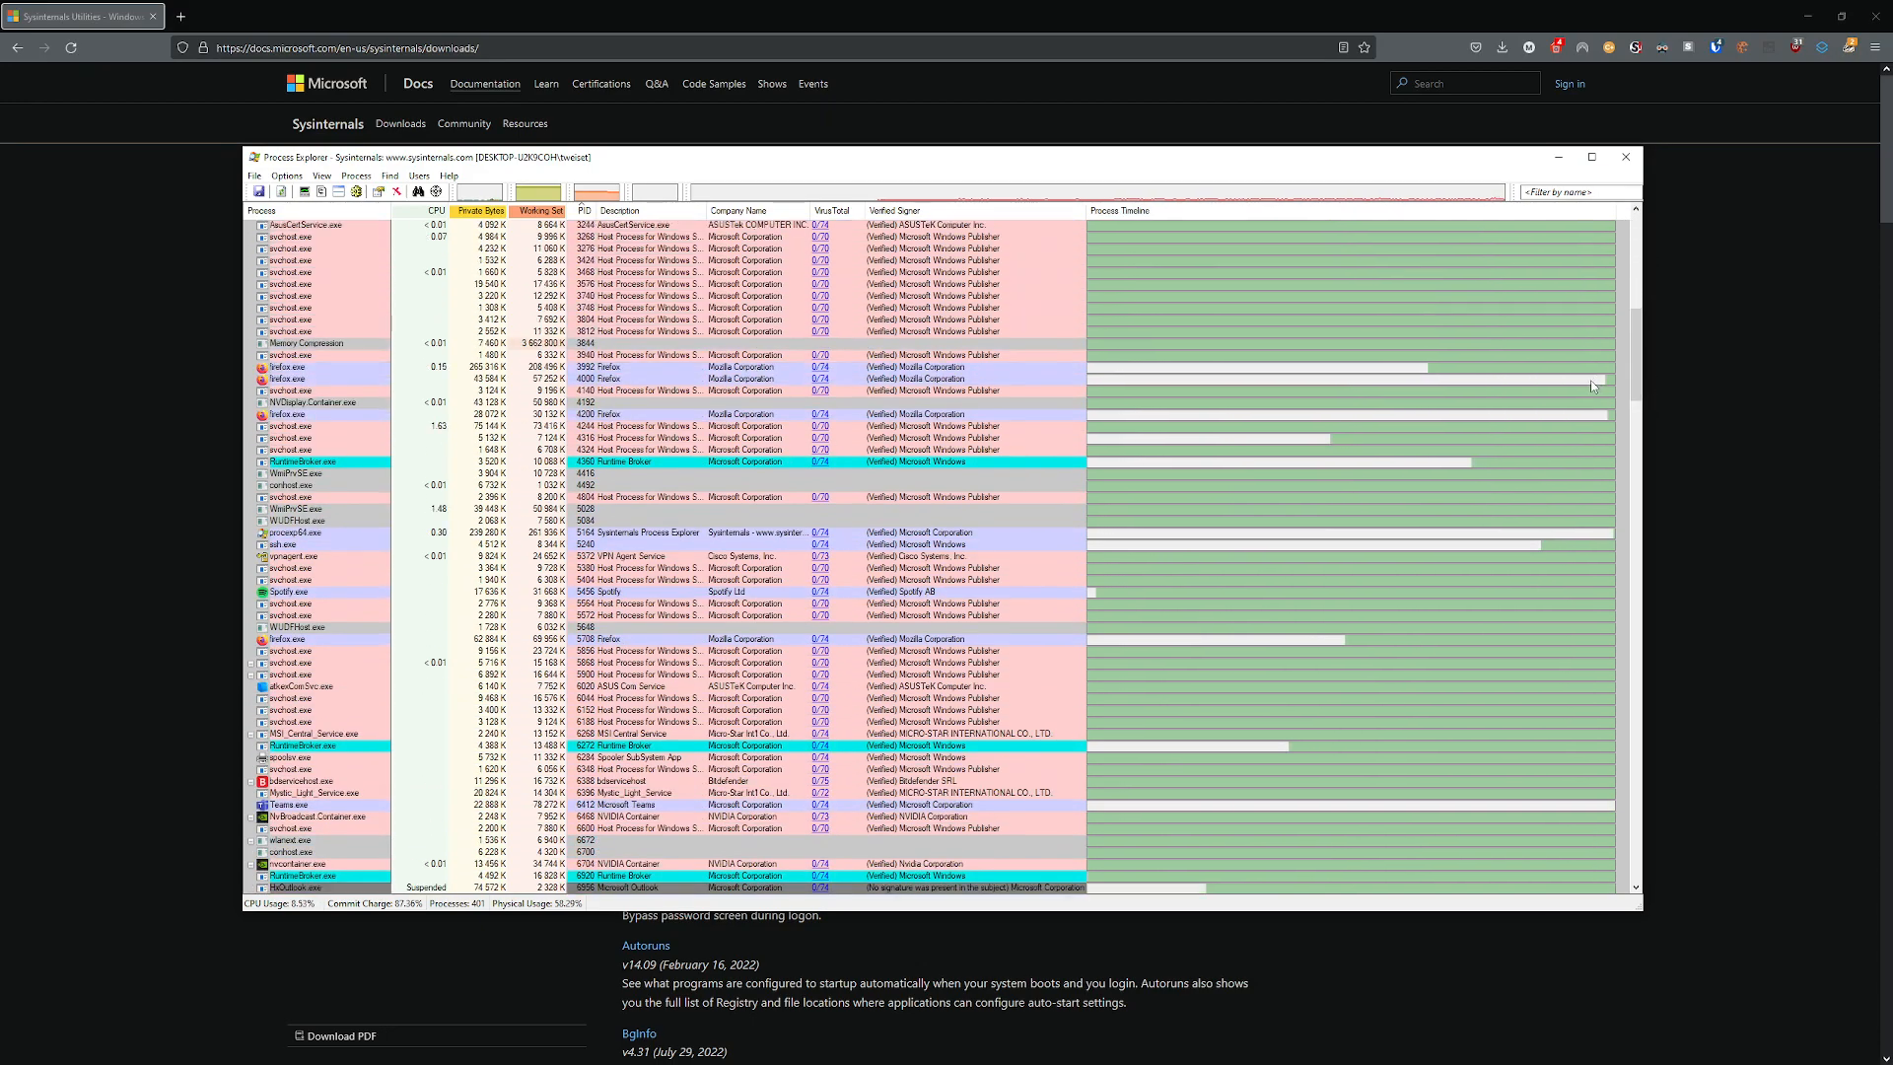
{"action": "left_click_drag", "start_coordinate": [1640, 355], "coordinate": [1677, 391]}
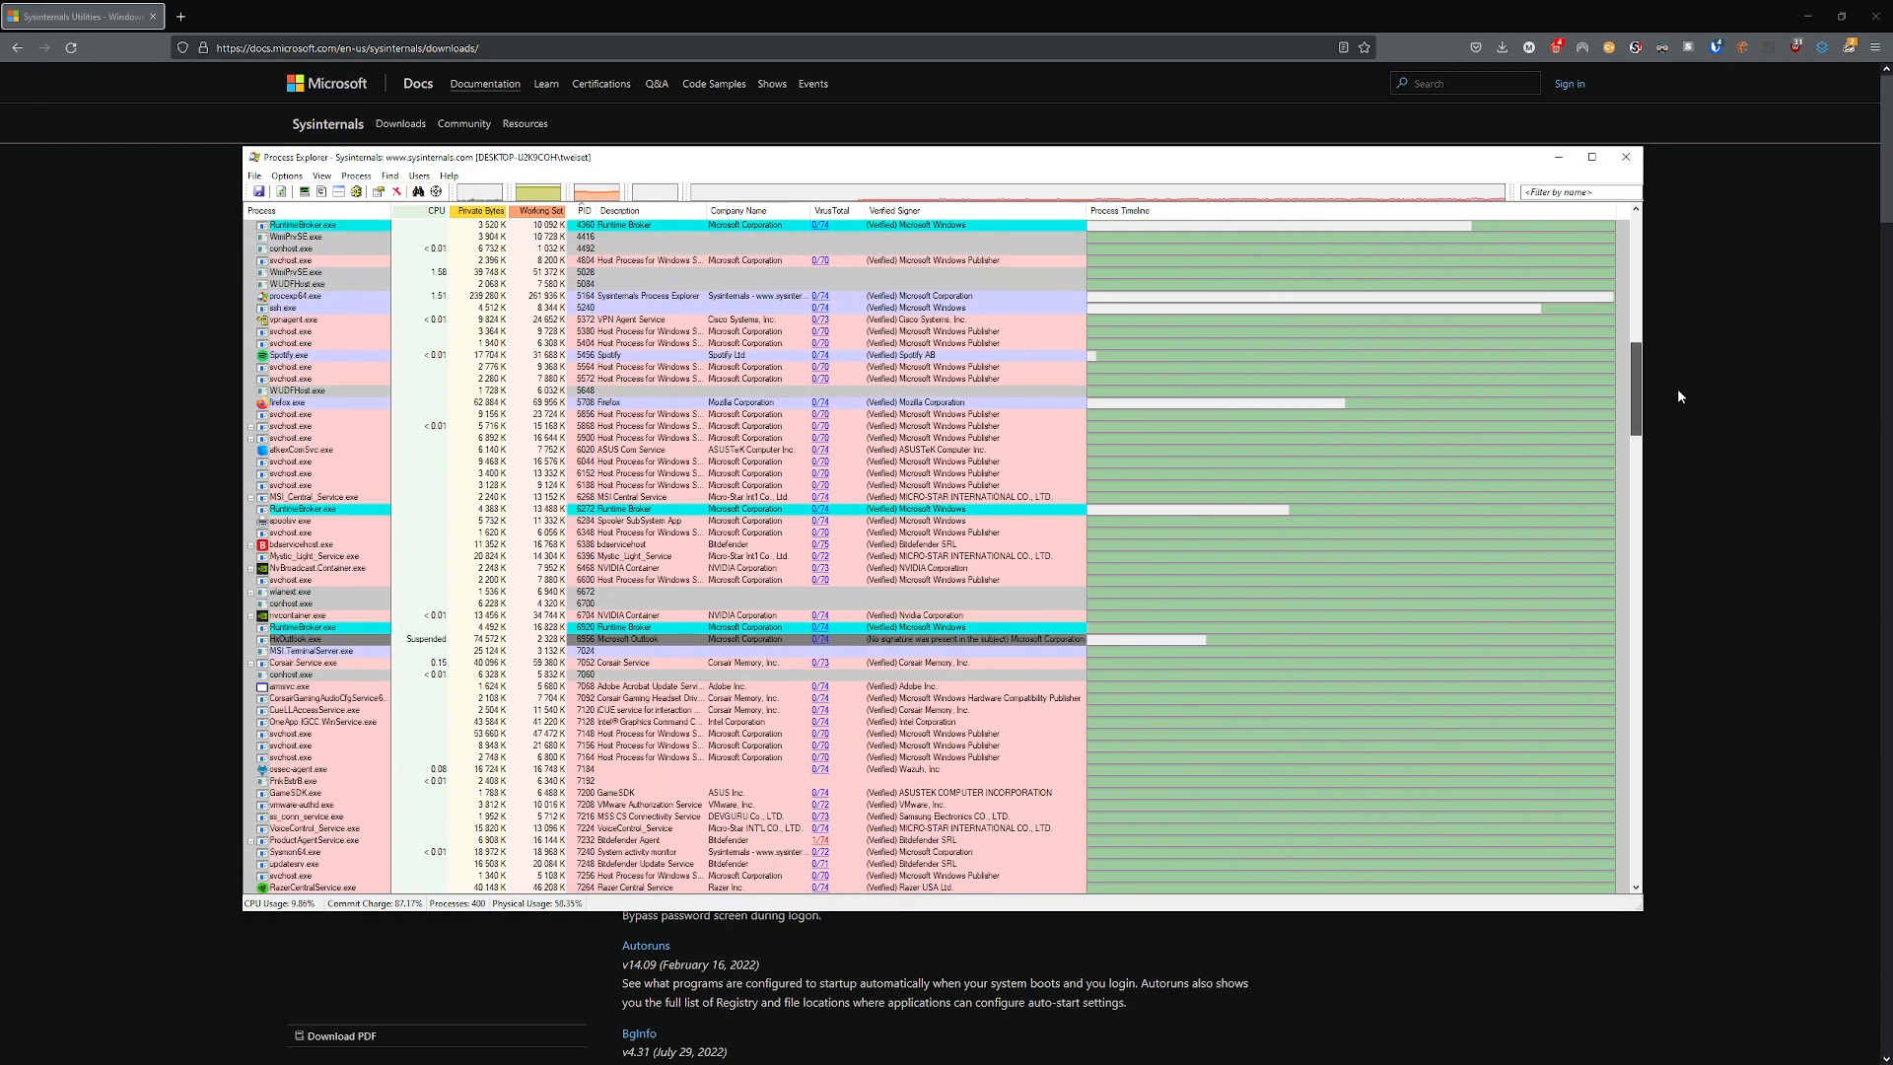
{"action": "left_click", "coordinate": [919, 840]}
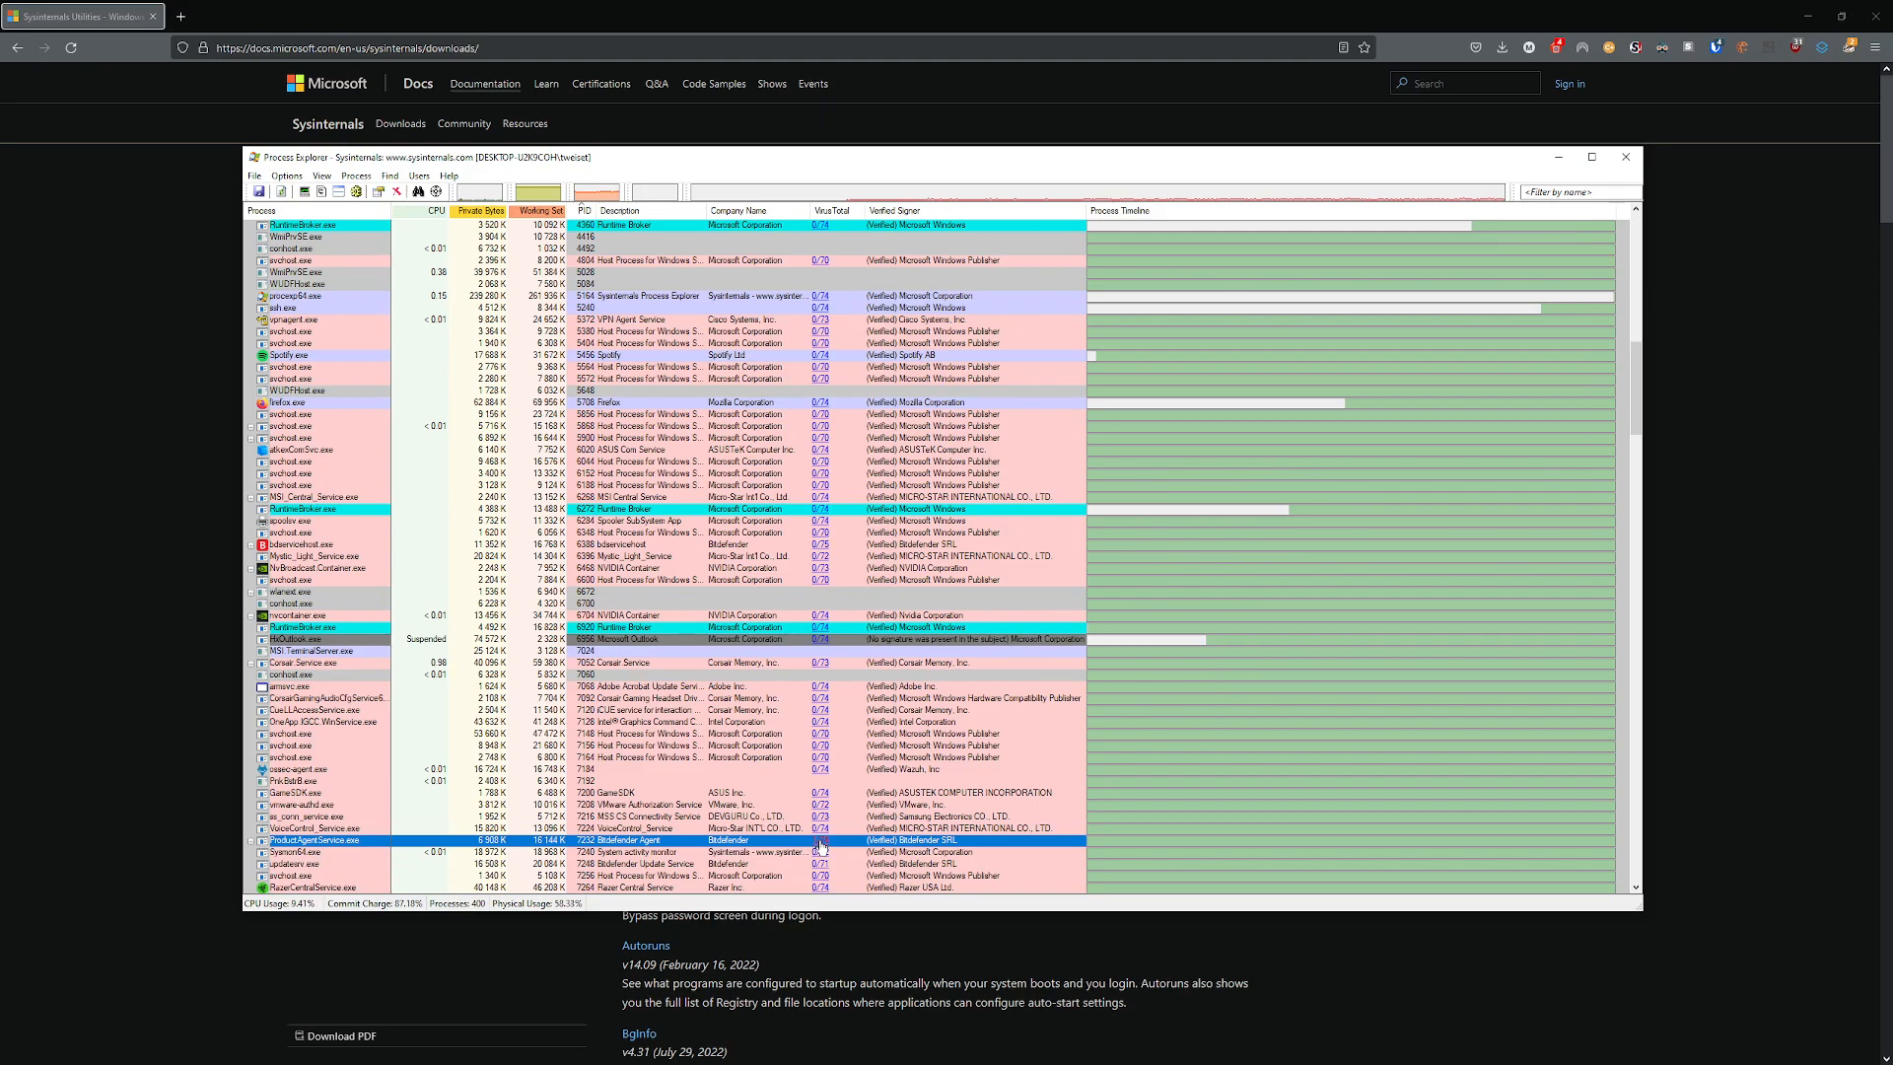
{"action": "left_click", "coordinate": [821, 845]}
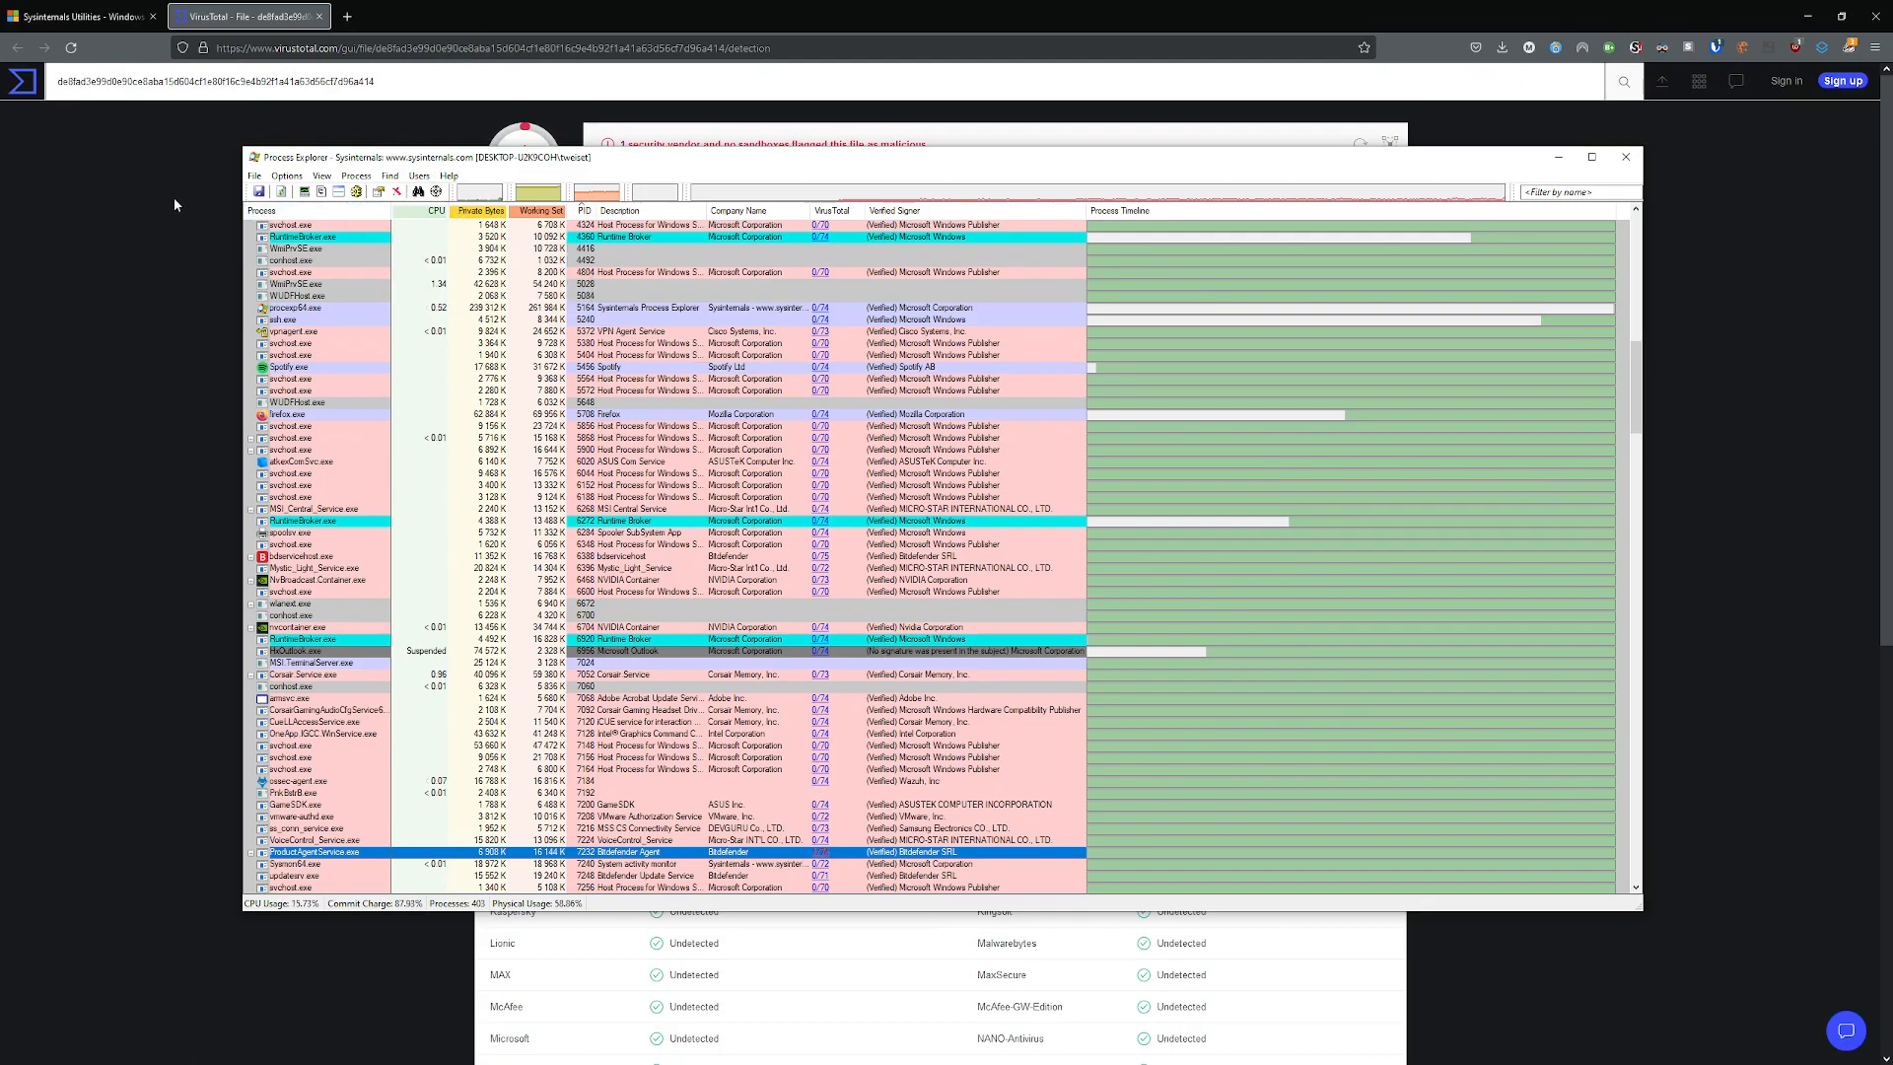
{"action": "left_click", "coordinate": [134, 185]}
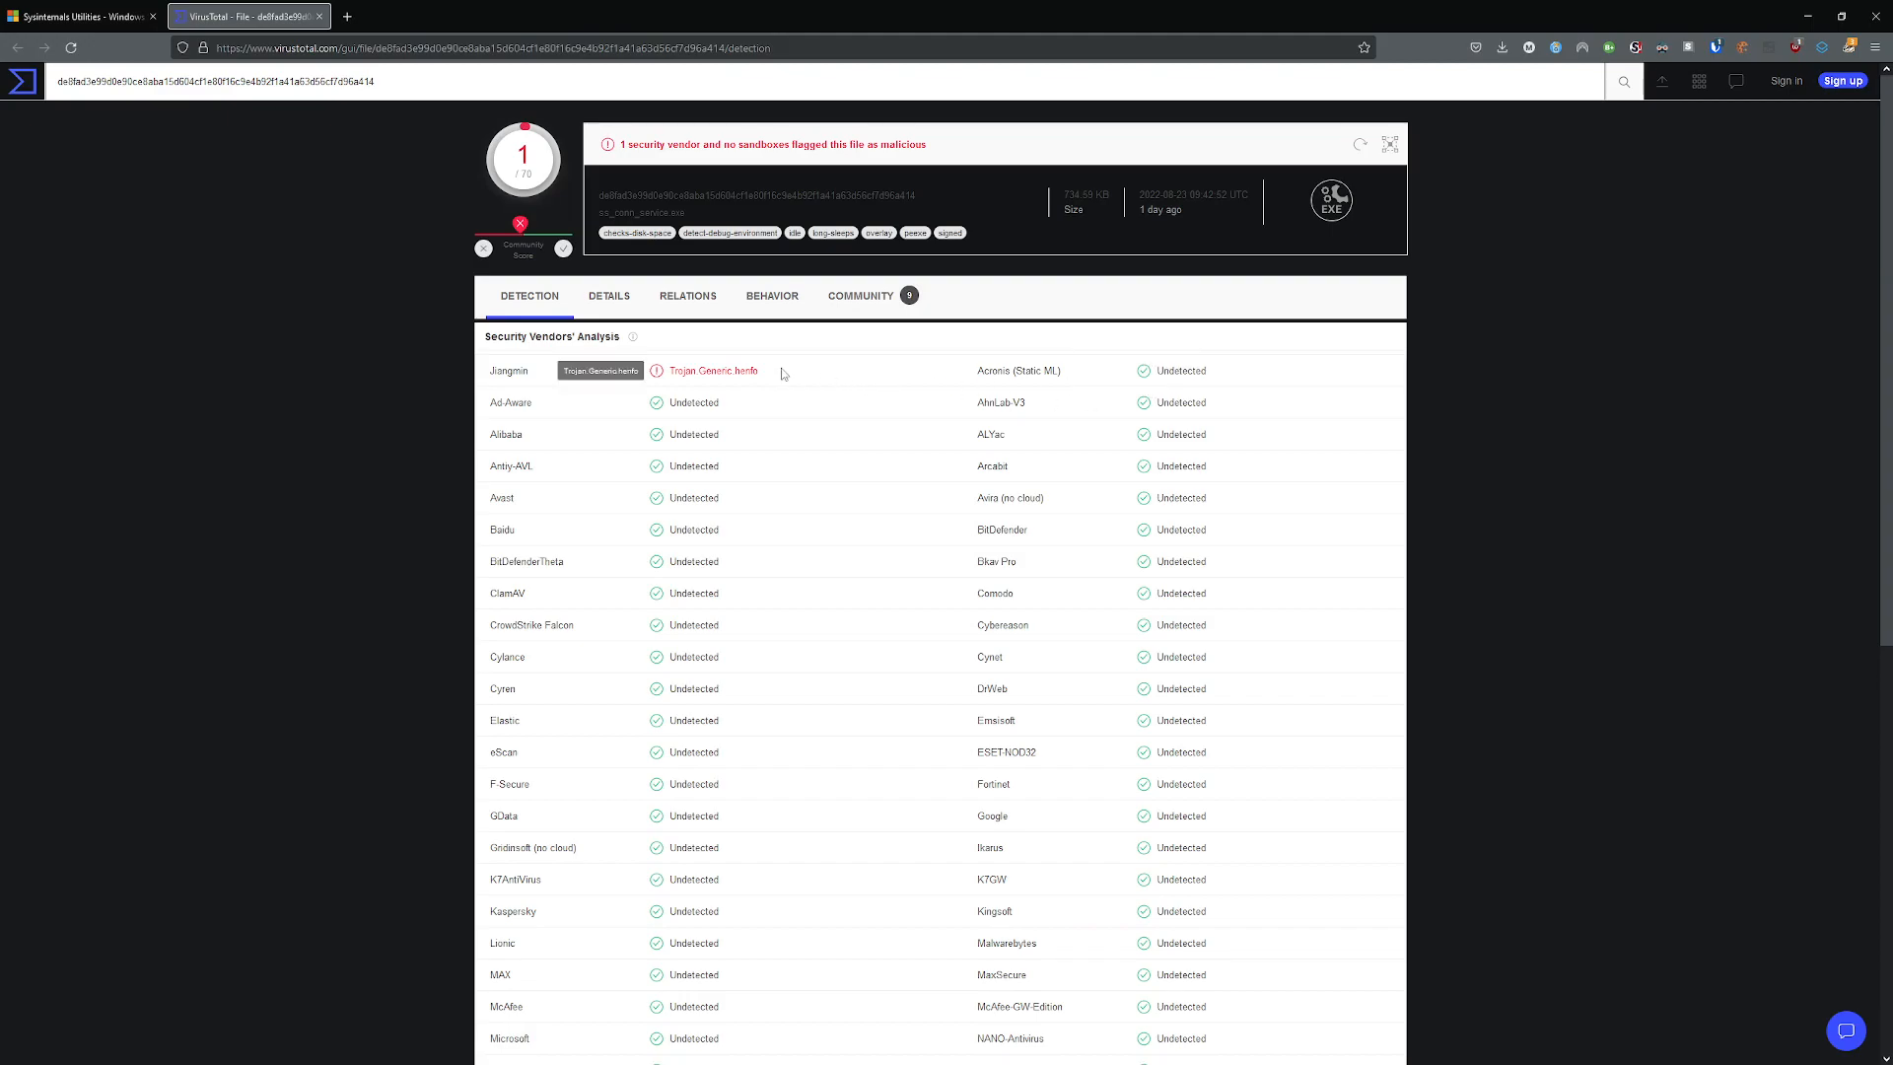
Read the community votes and comments on the VirusTotal report and return to its detection results.
{"action": "left_click", "coordinate": [884, 306]}
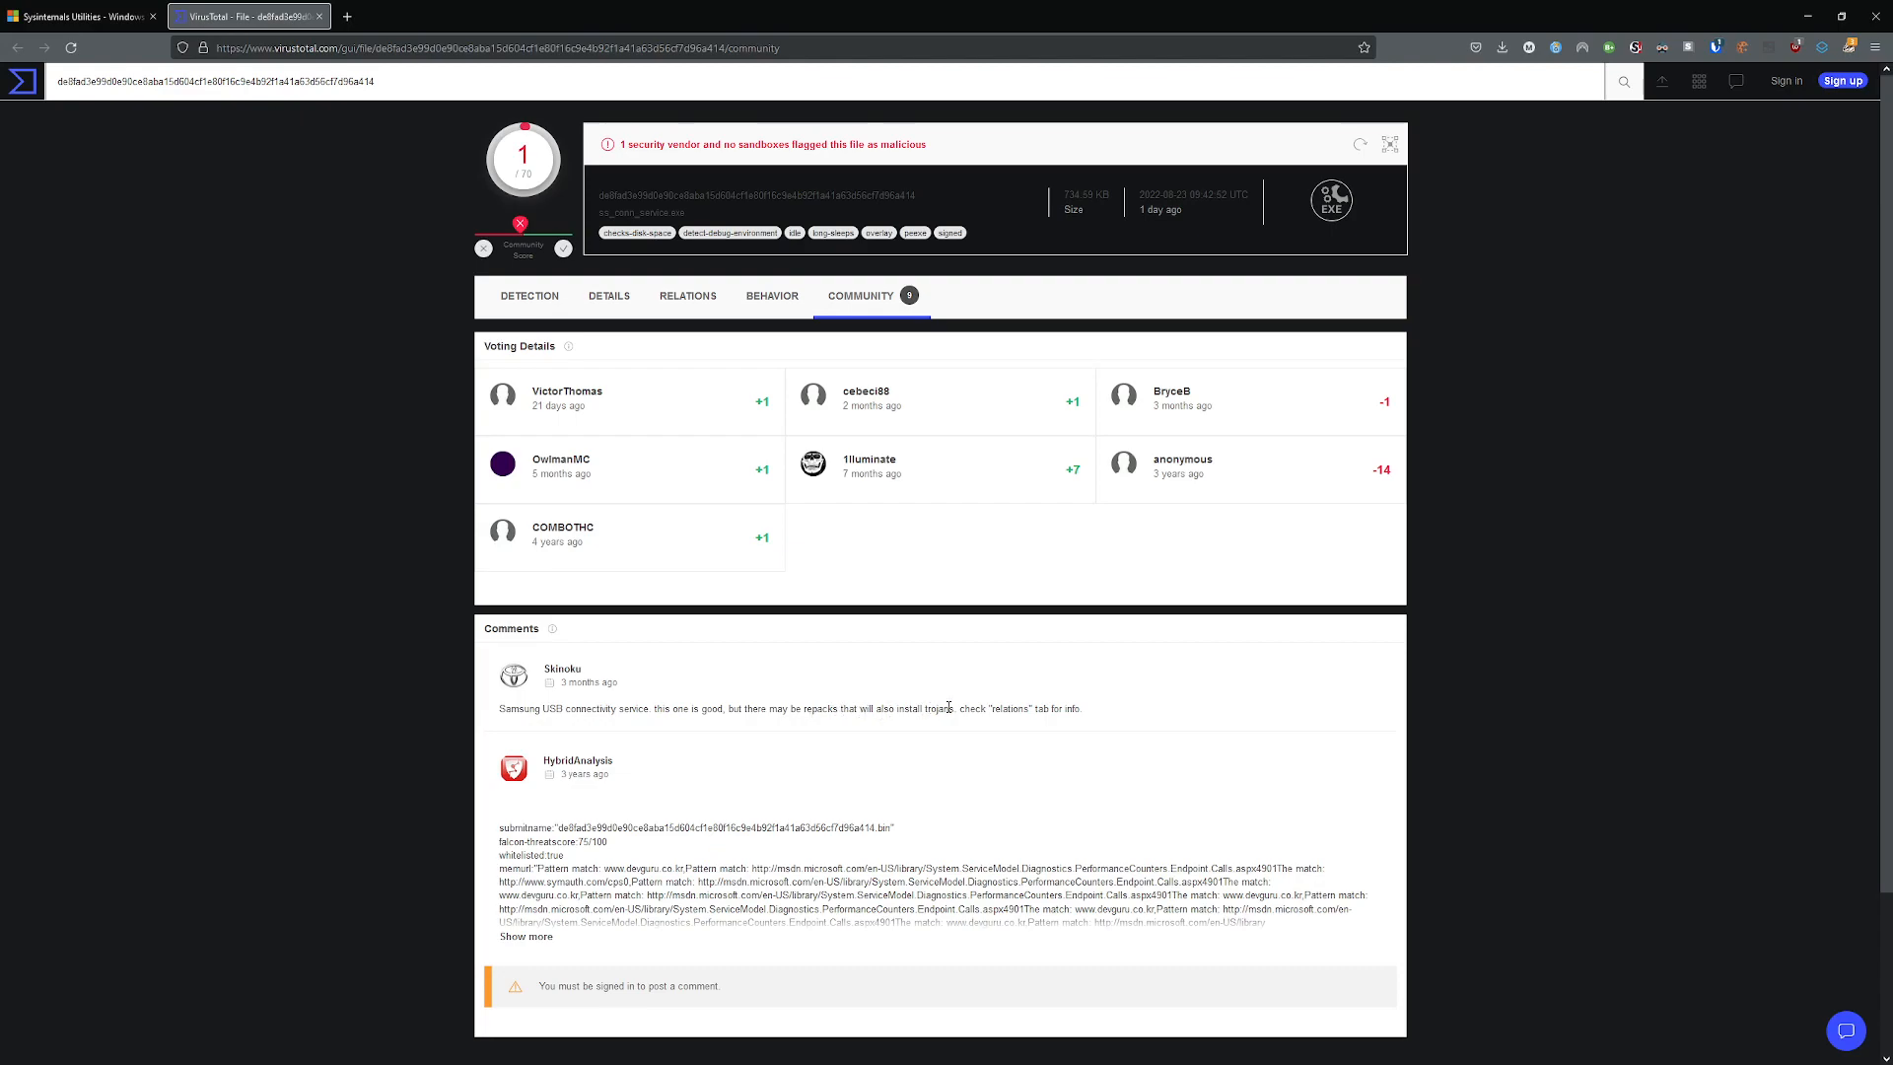
{"action": "scroll", "coordinate": [1074, 703], "scroll_direction": "down", "scroll_amount": 2}
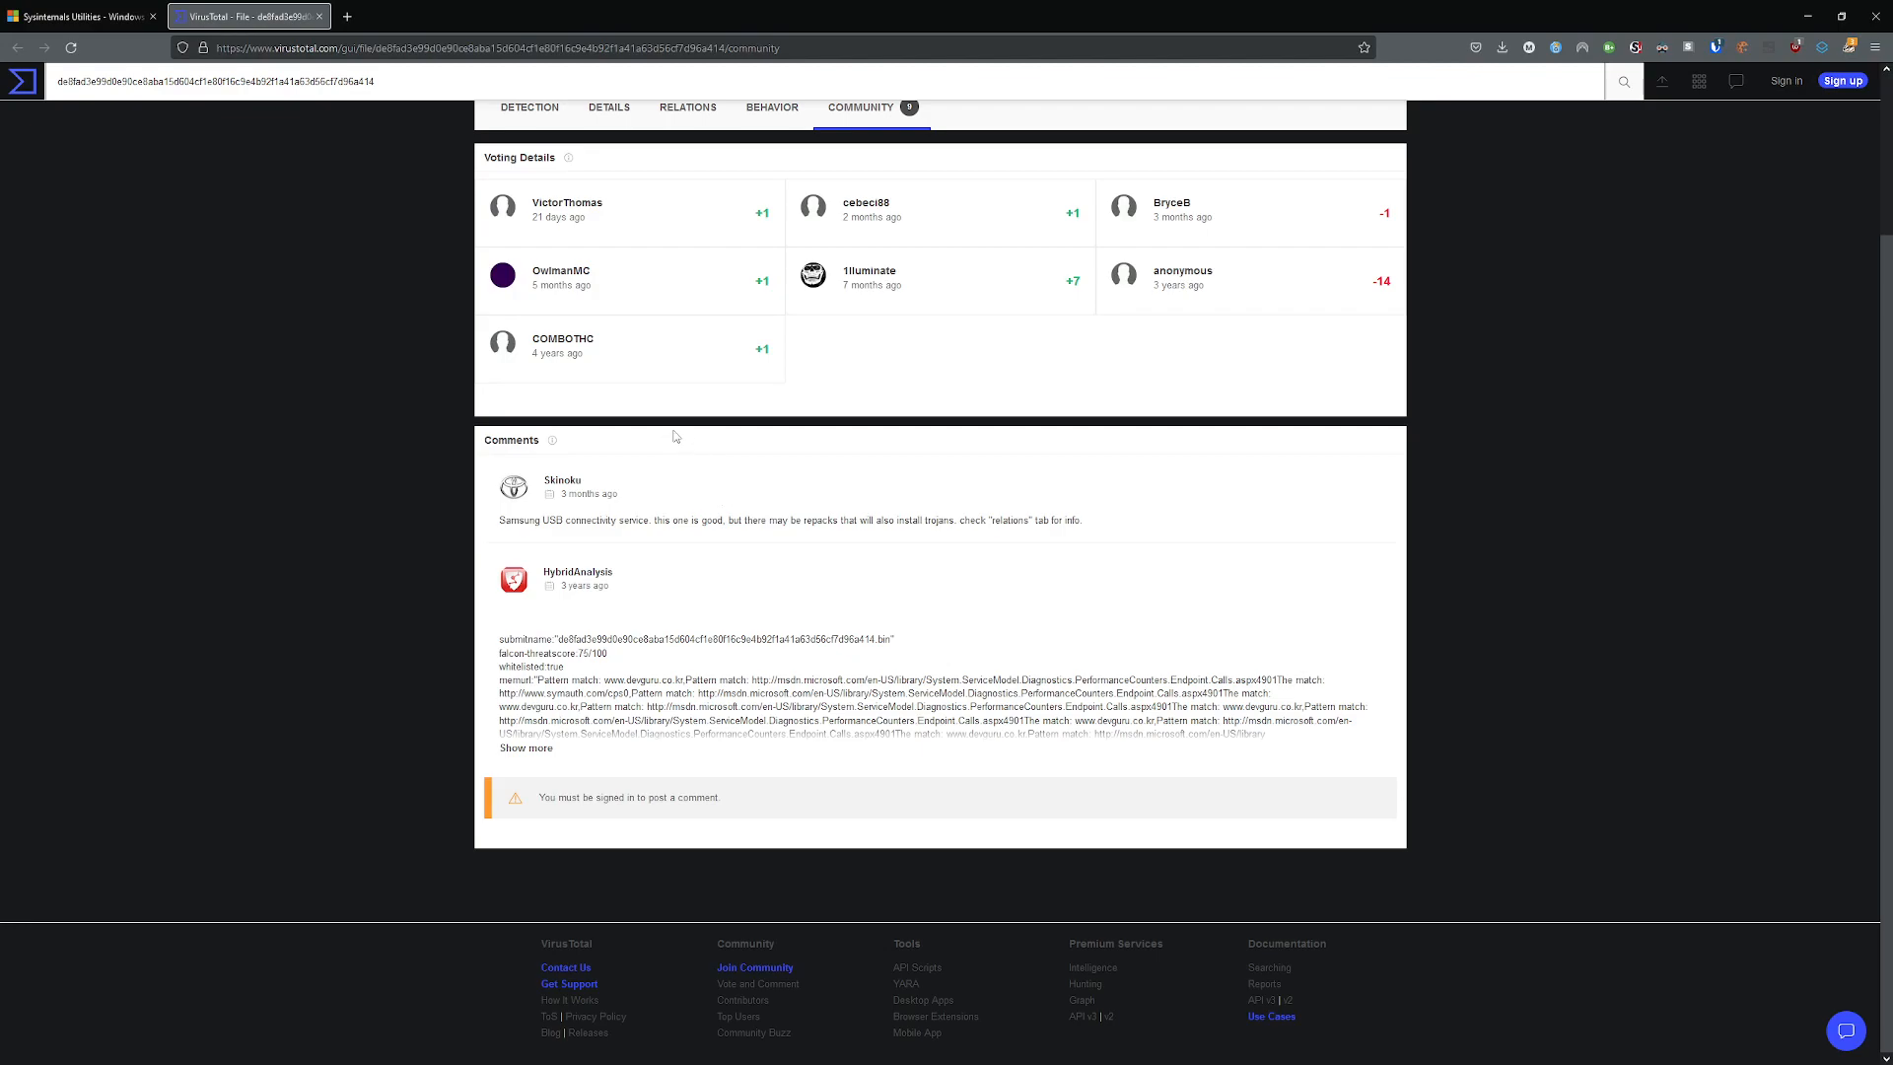
{"action": "scroll", "coordinate": [769, 398], "scroll_direction": "up", "scroll_amount": 2}
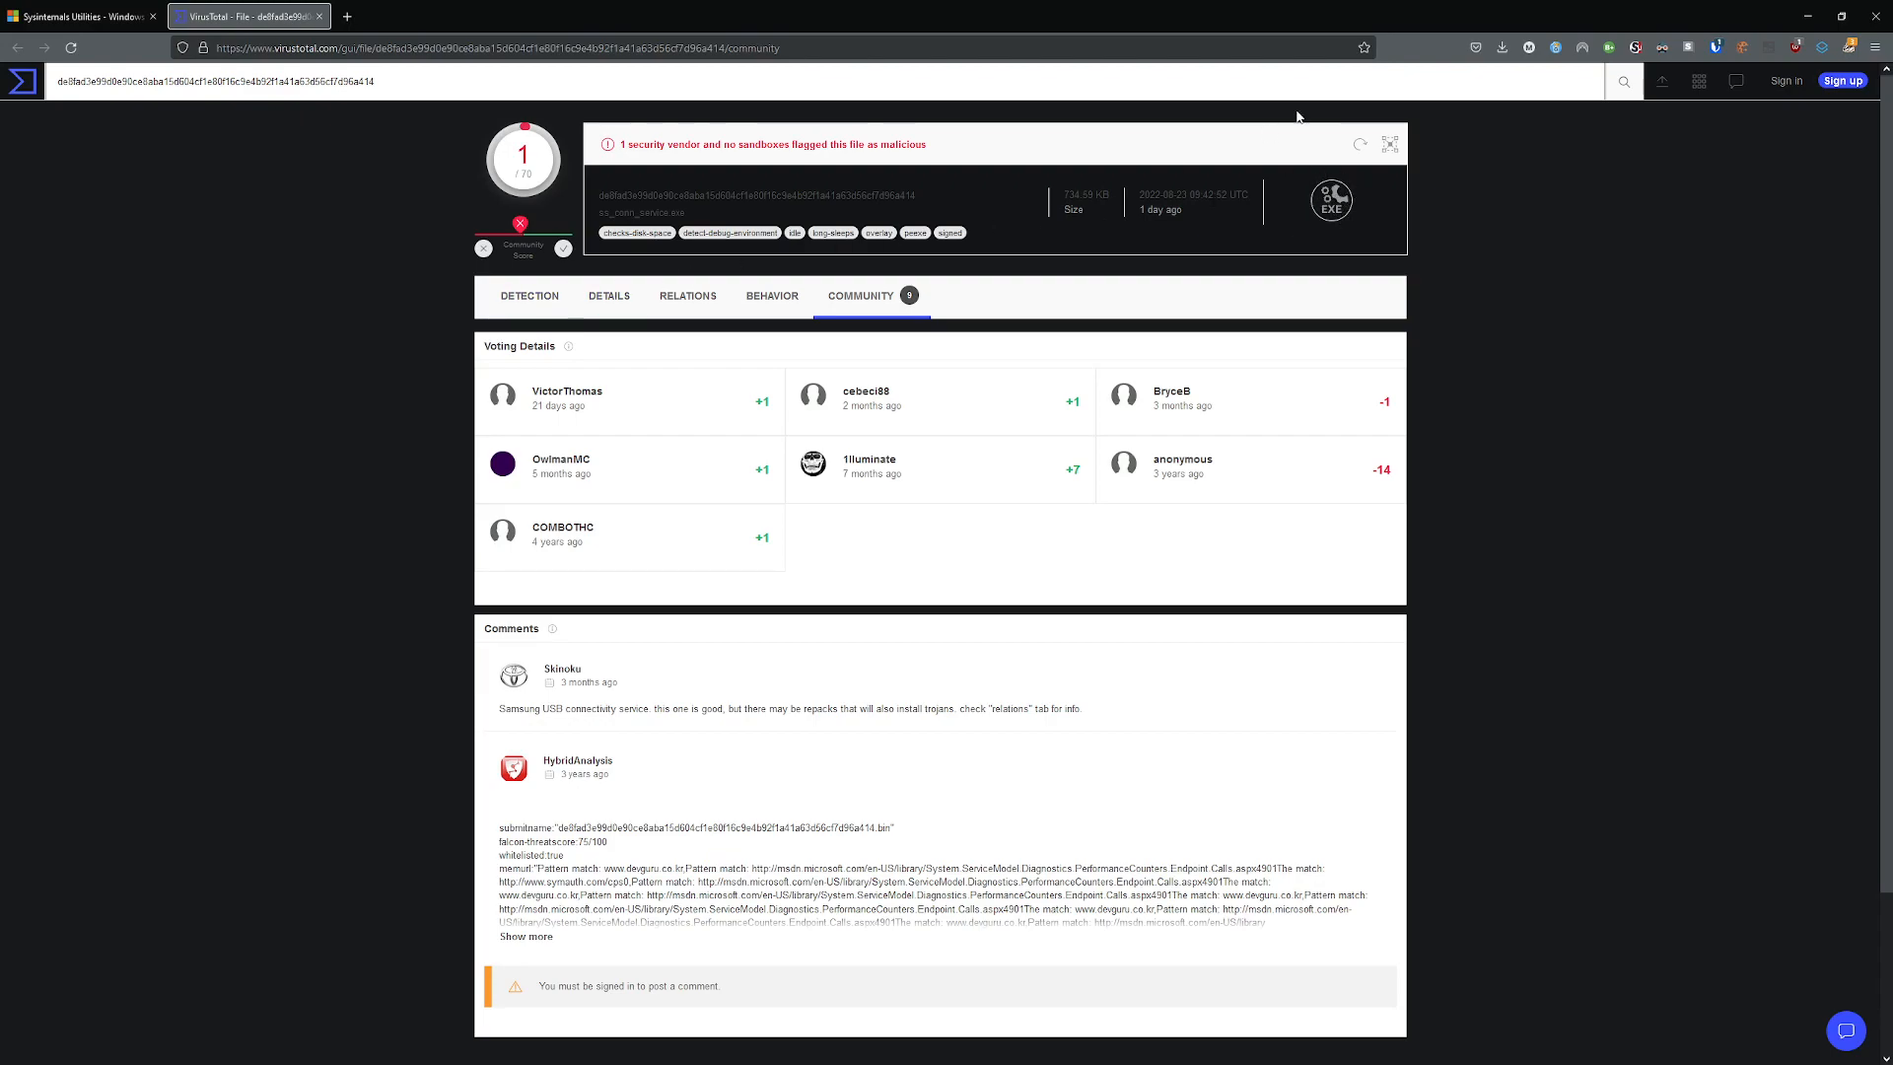
{"action": "left_click", "coordinate": [1387, 146]}
{"action": "key", "text": "alt+Left"}
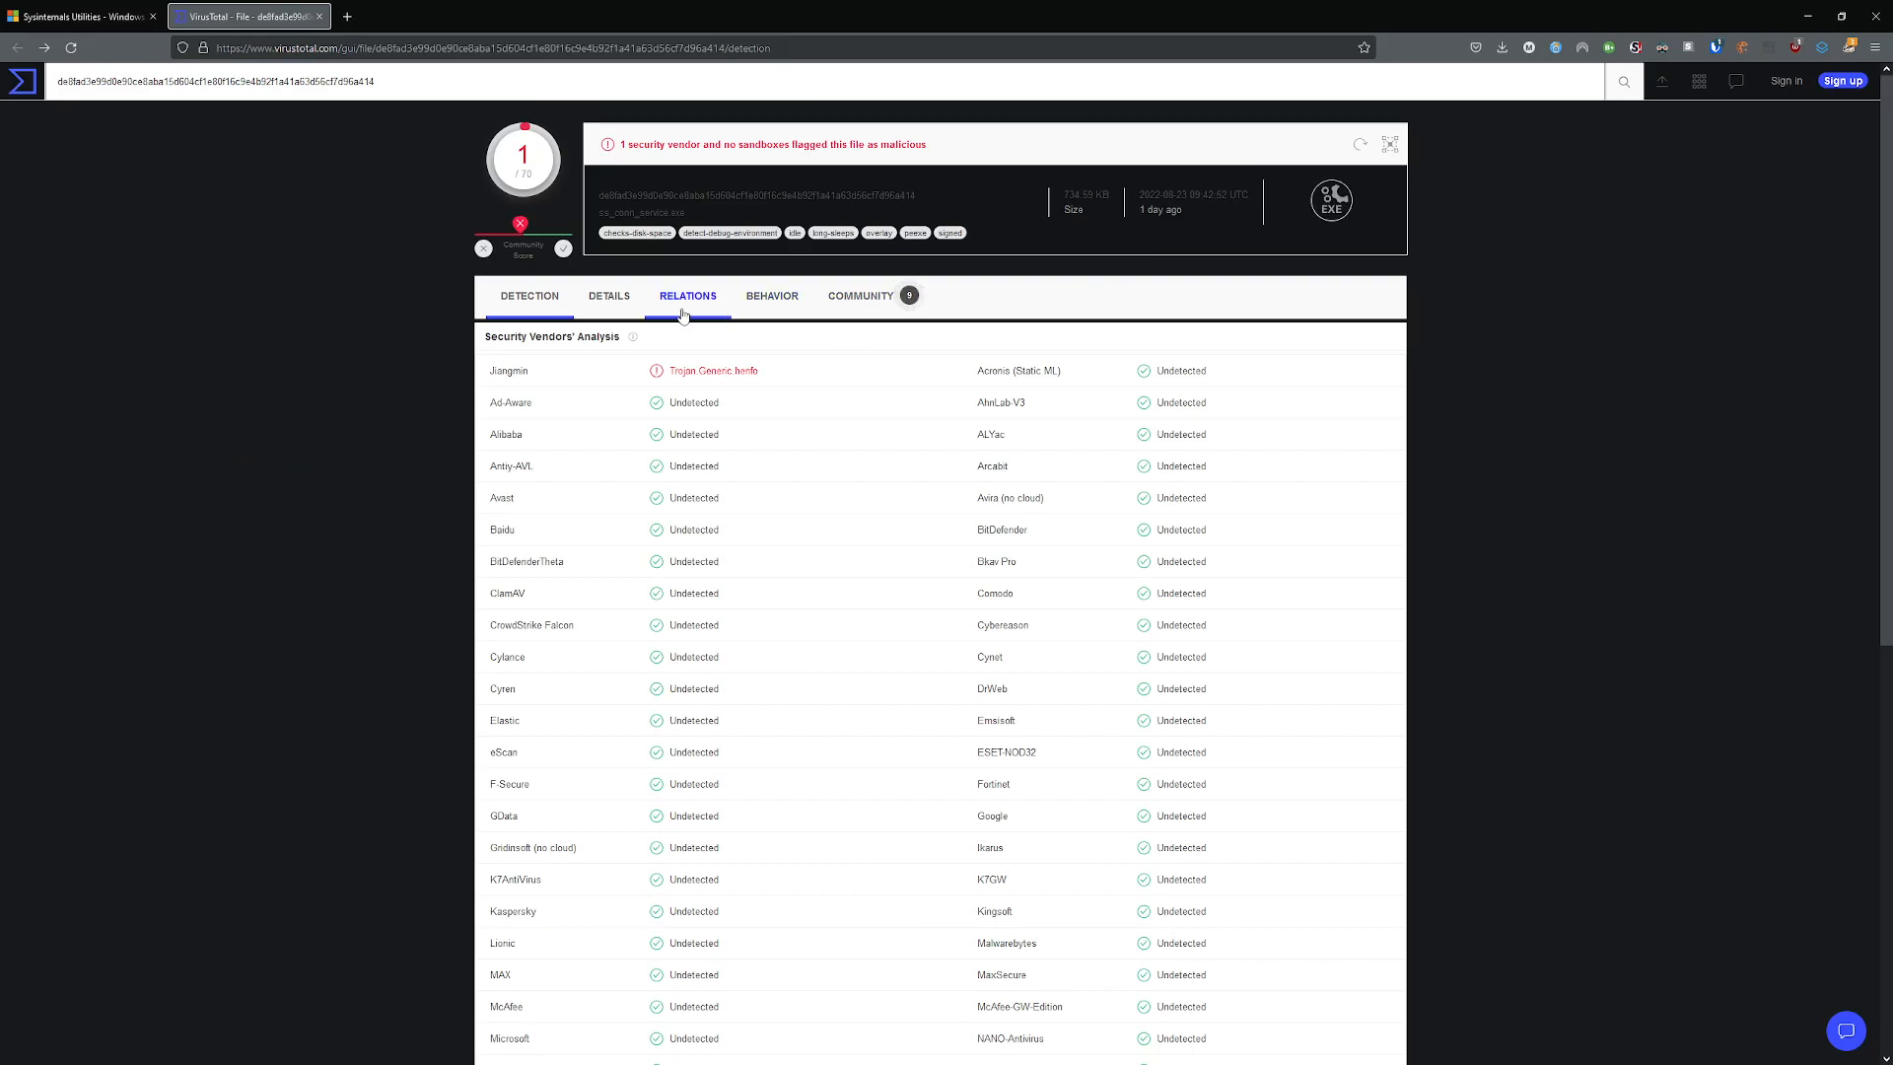
Examine the file details in the VirusTotal report, including hashes, history, signature info, portable executable info and imports.
{"action": "left_click", "coordinate": [626, 309]}
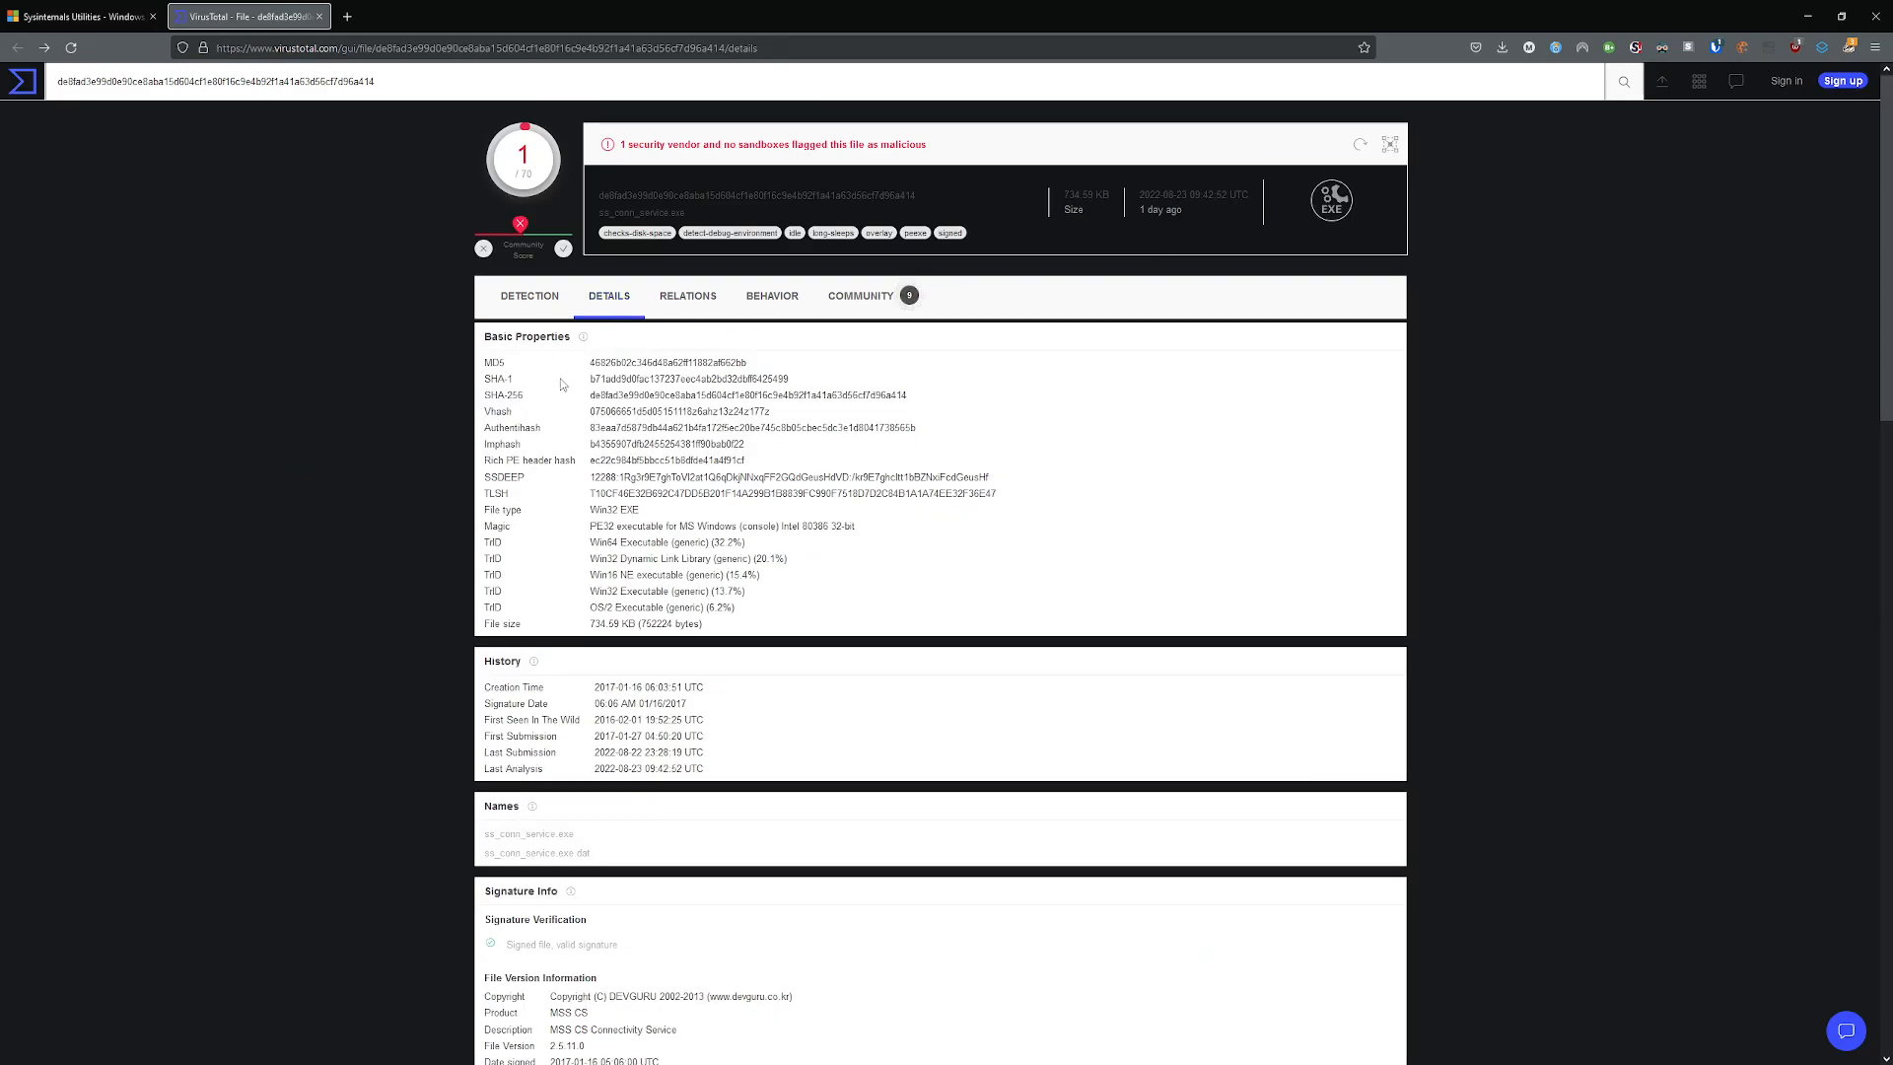
{"action": "scroll", "coordinate": [629, 374], "scroll_direction": "down", "scroll_amount": 2}
{"action": "scroll", "coordinate": [631, 378], "scroll_direction": "down", "scroll_amount": 5}
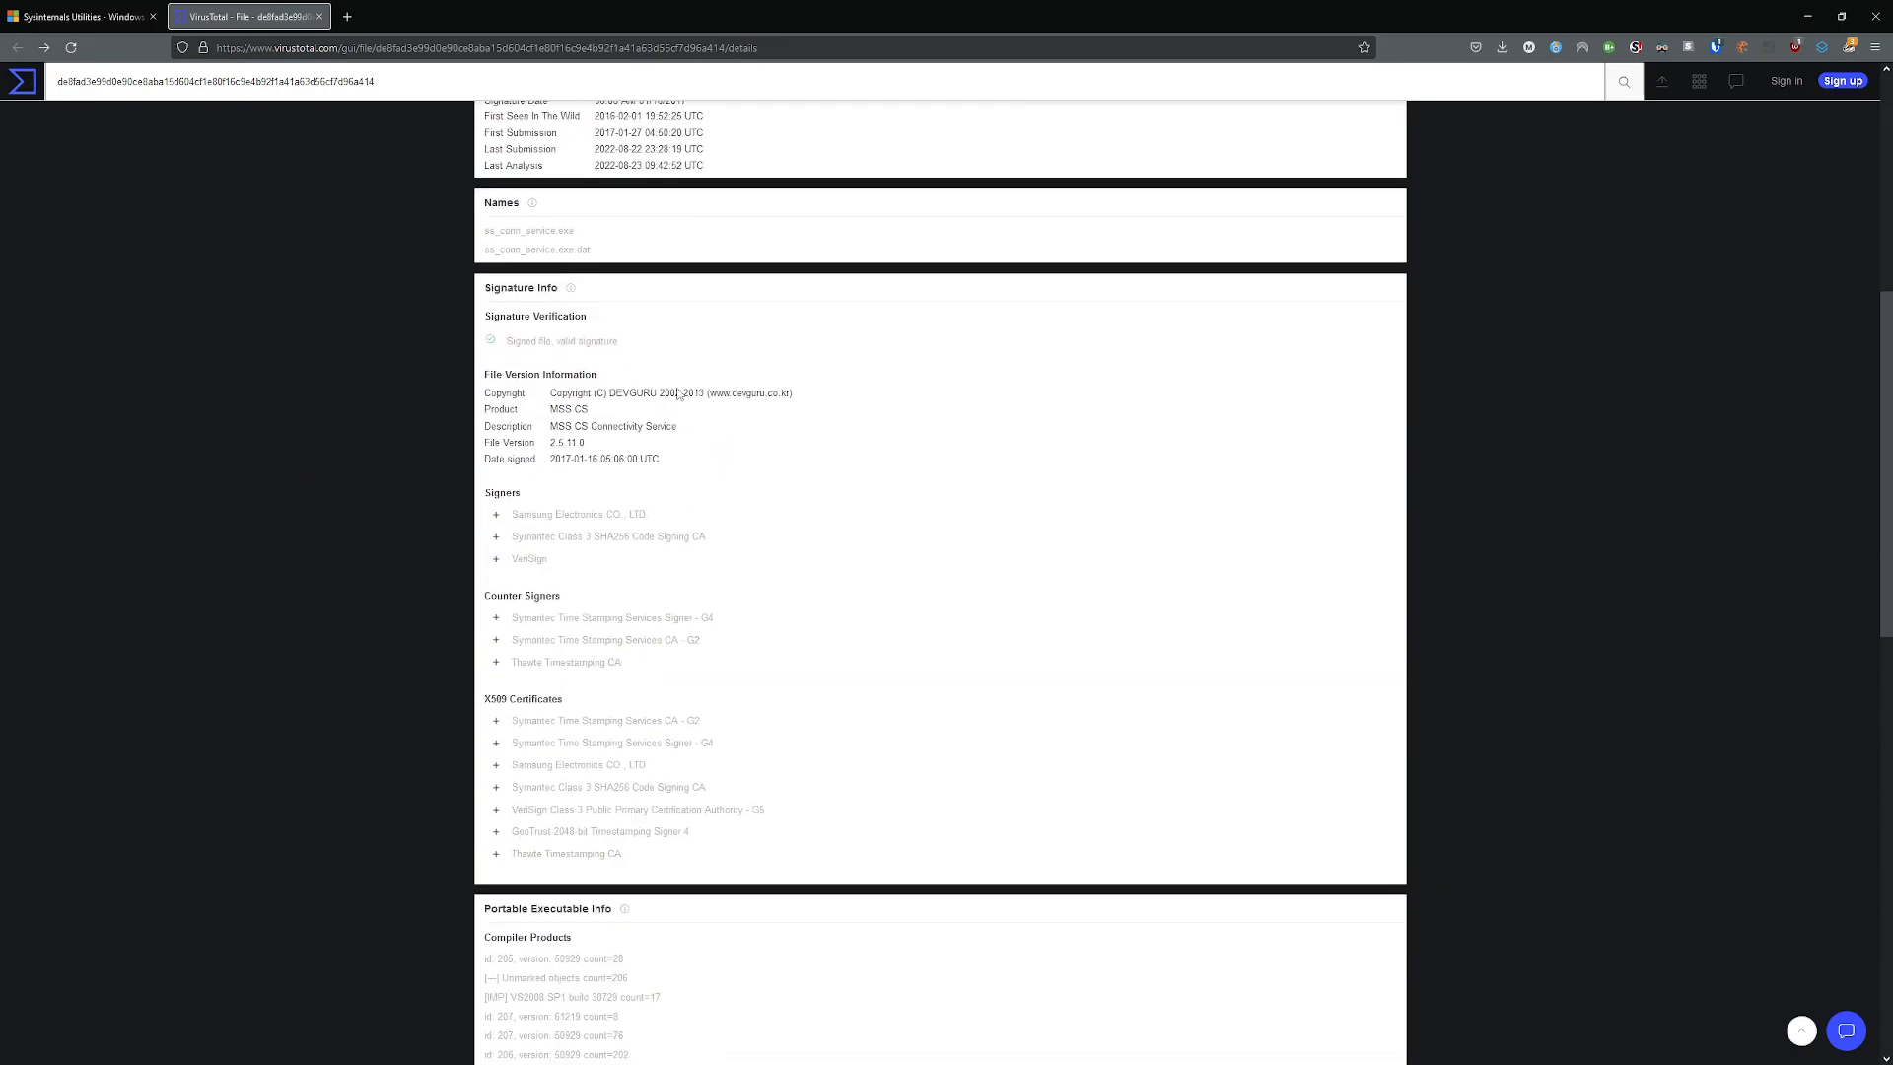
{"action": "scroll", "coordinate": [592, 419], "scroll_direction": "down", "scroll_amount": 5}
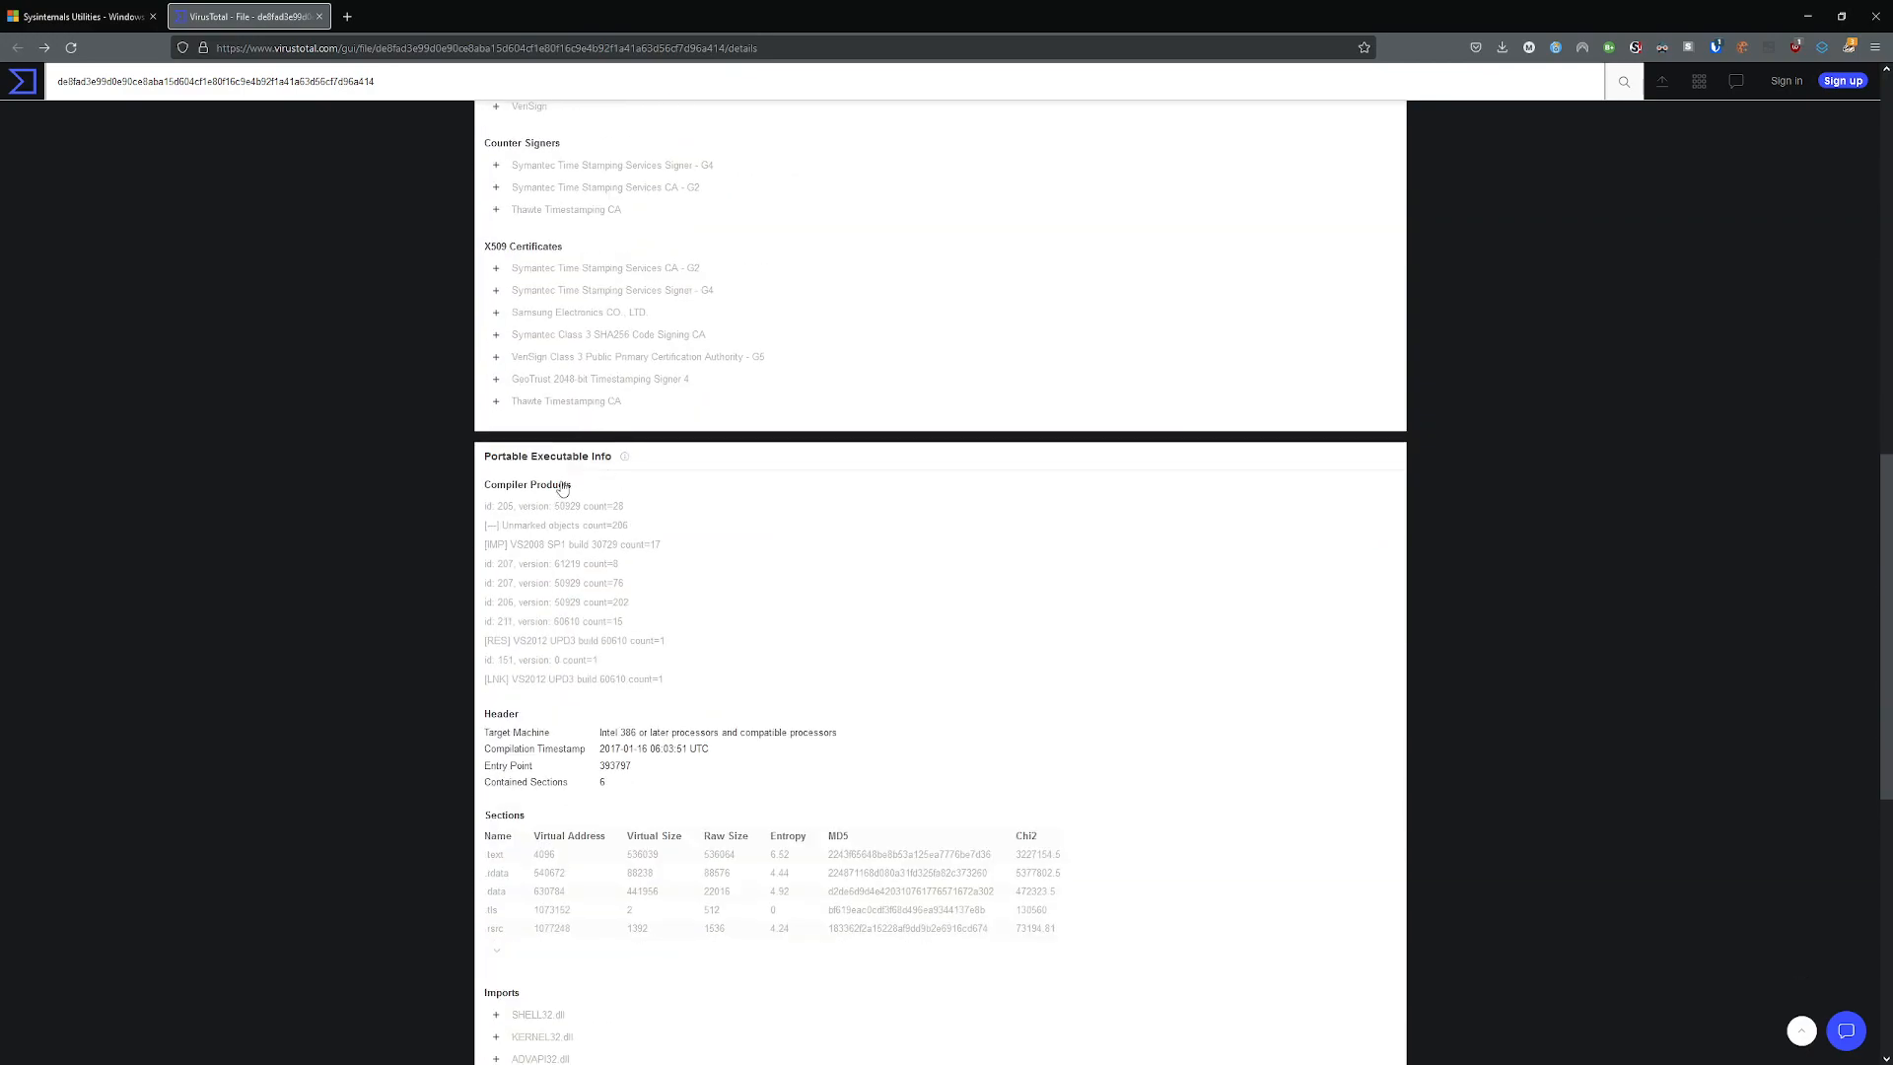
{"action": "scroll", "coordinate": [667, 505], "scroll_direction": "down", "scroll_amount": 4}
{"action": "scroll", "coordinate": [666, 505], "scroll_direction": "down", "scroll_amount": 4}
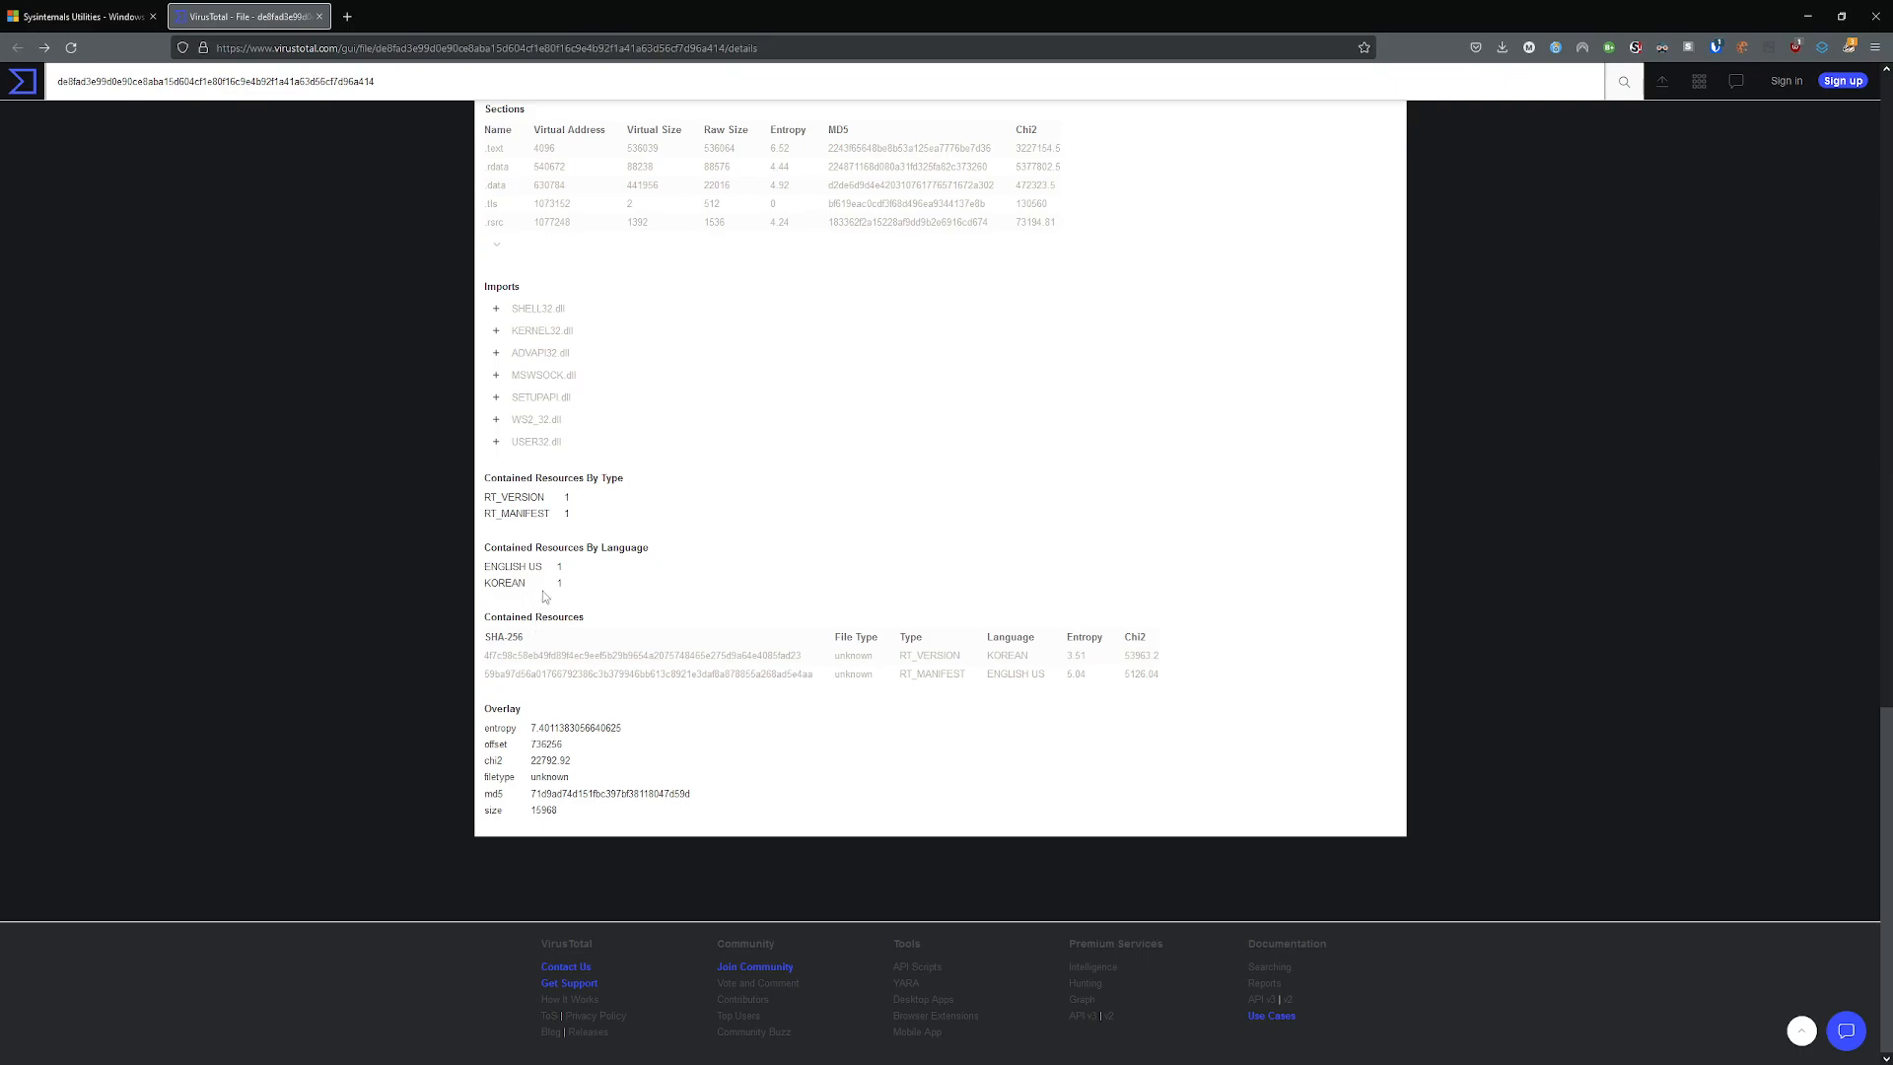
{"action": "scroll", "coordinate": [545, 588], "scroll_direction": "up", "scroll_amount": 5}
{"action": "scroll", "coordinate": [618, 545], "scroll_direction": "up", "scroll_amount": 5}
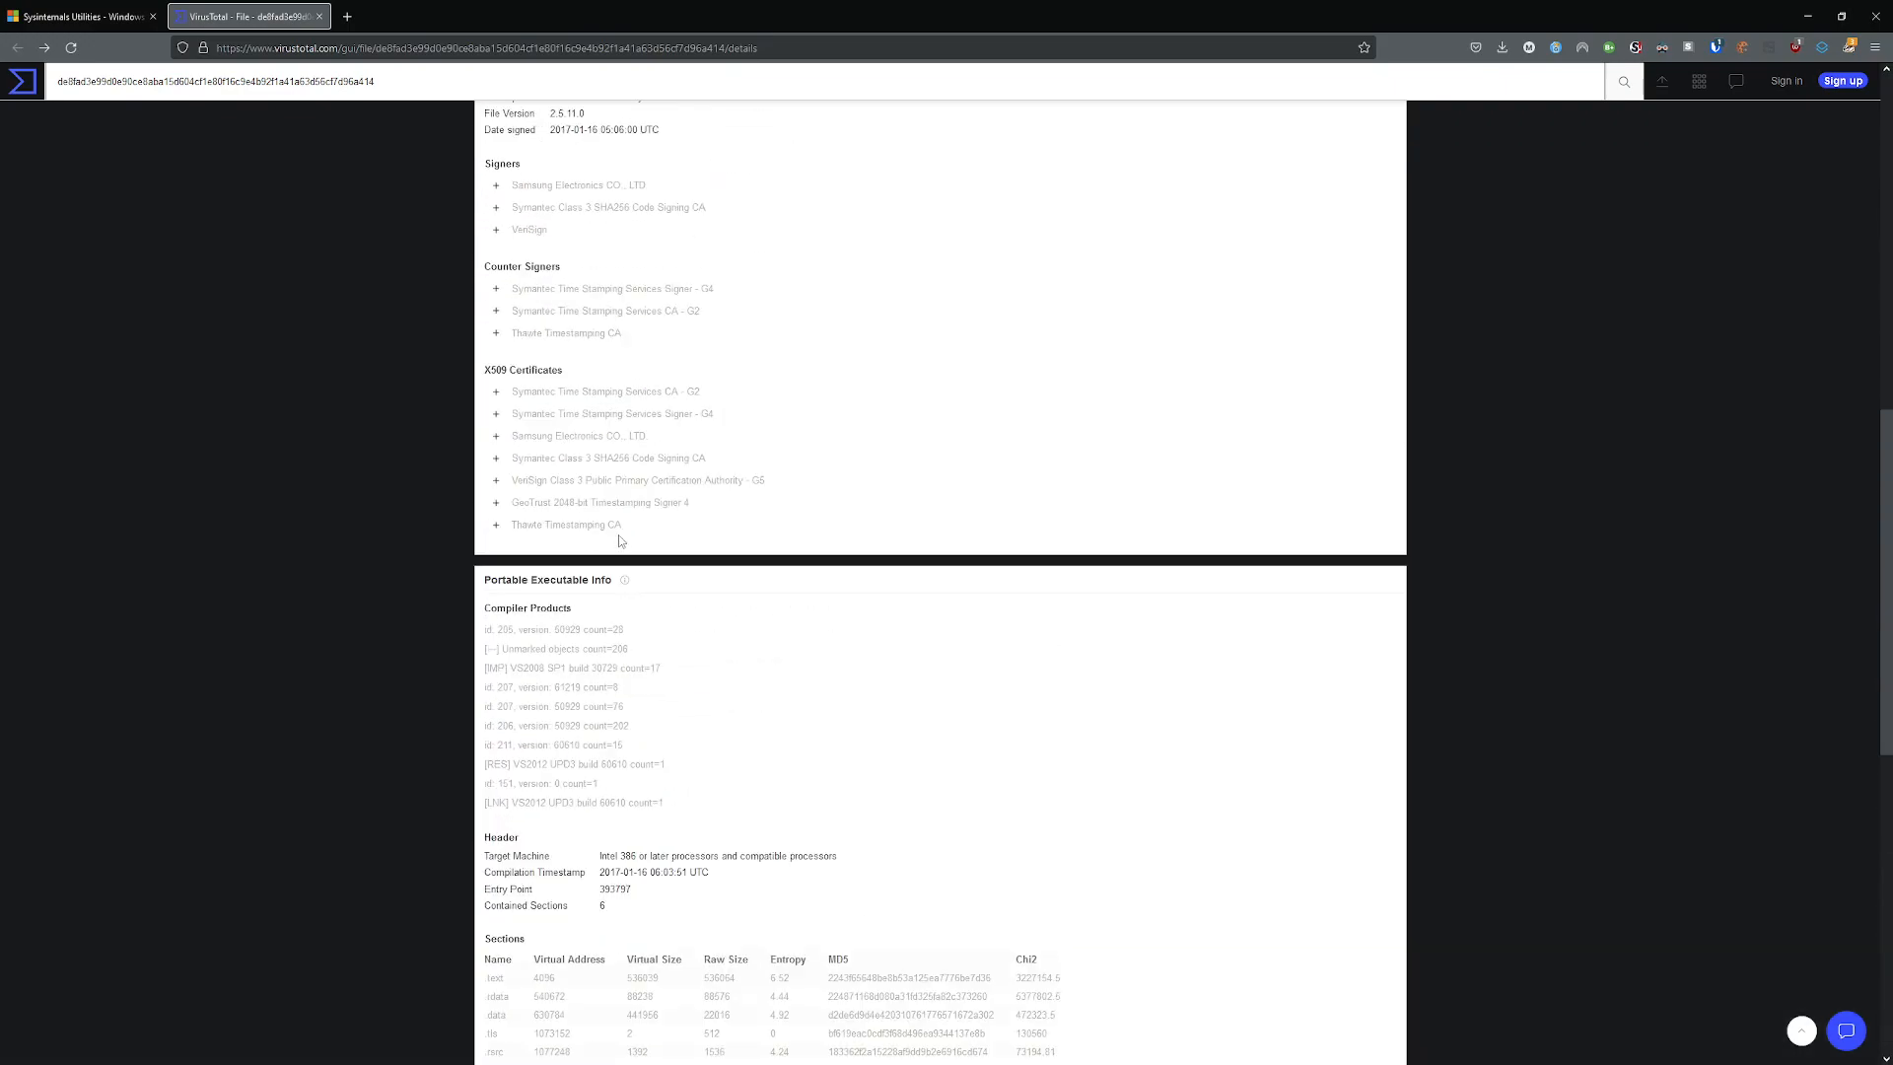
Return to the top of the flagged file's VirusTotal report and open the file in VirusTotal Graph.
{"action": "scroll", "coordinate": [616, 515], "scroll_direction": "up", "scroll_amount": 4}
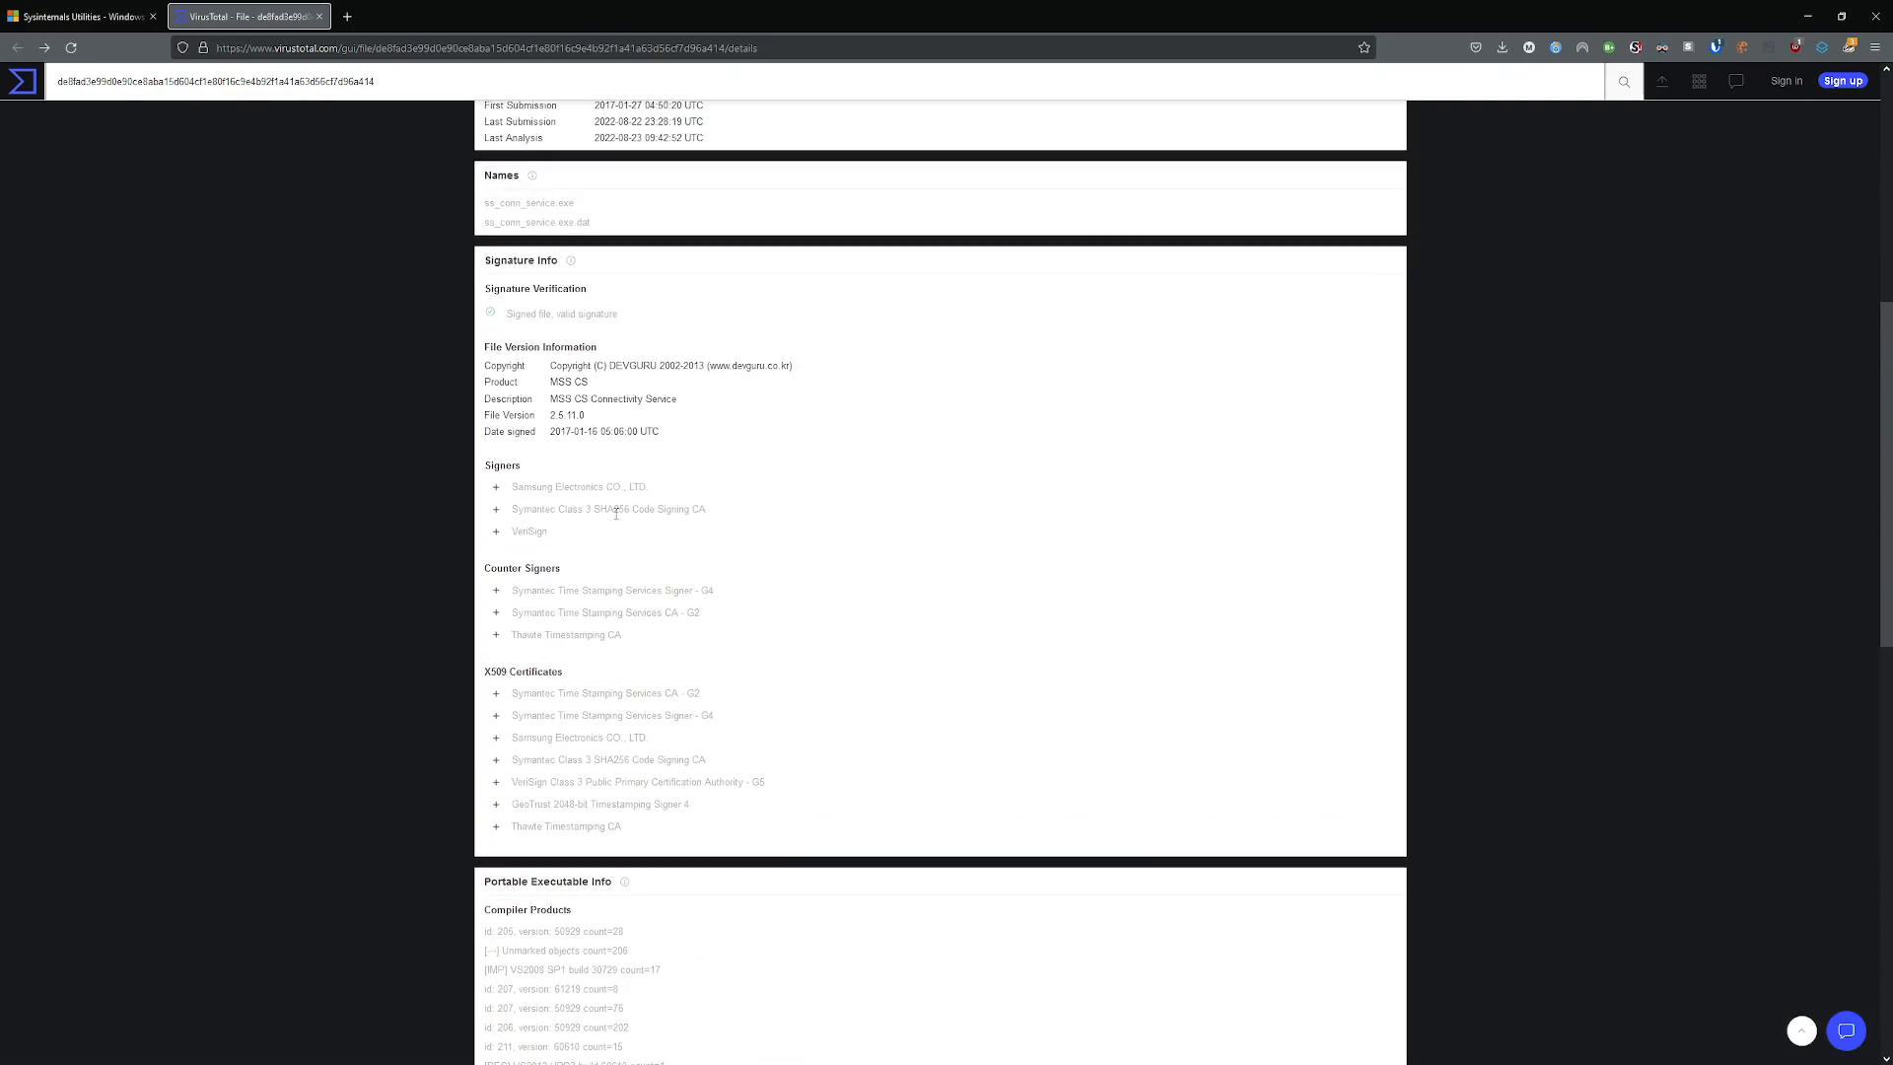
{"action": "scroll", "coordinate": [622, 514], "scroll_direction": "up", "scroll_amount": 3}
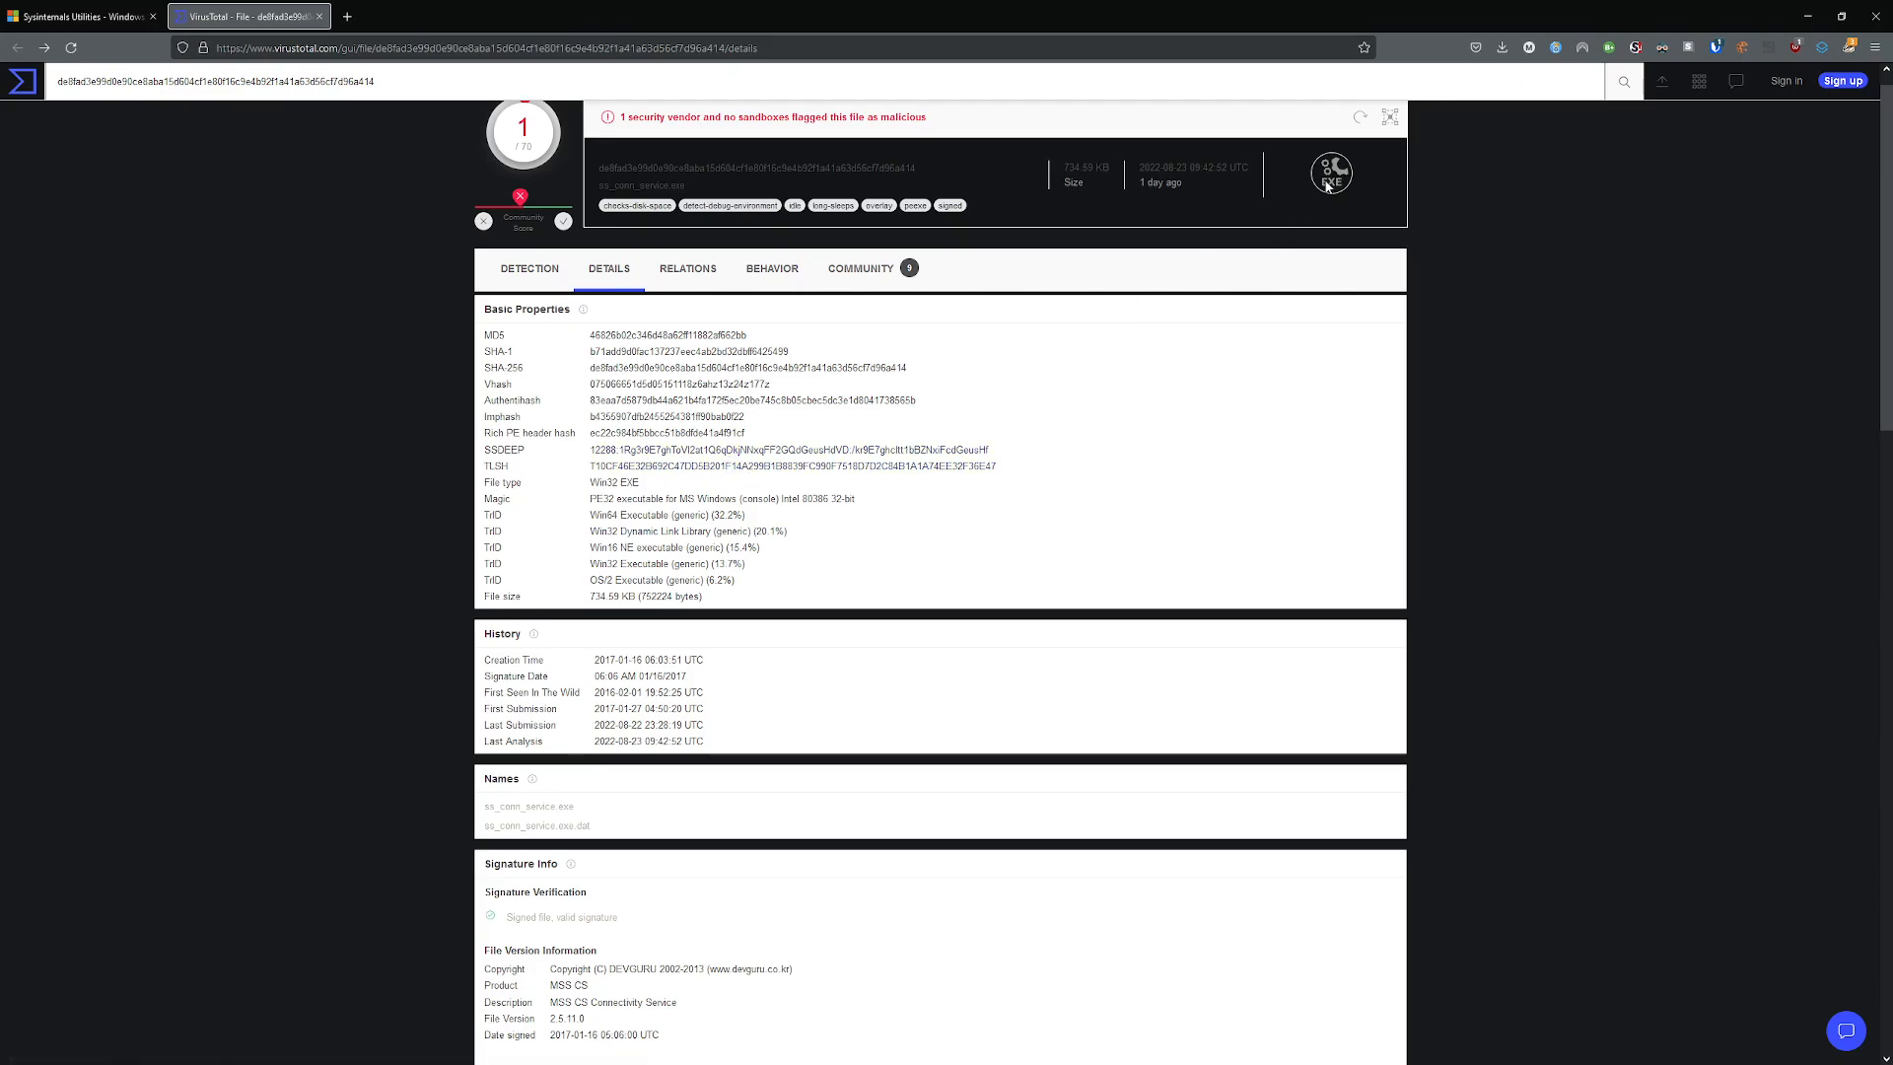
{"action": "left_click", "coordinate": [1390, 117]}
{"action": "left_click", "coordinate": [238, 506]}
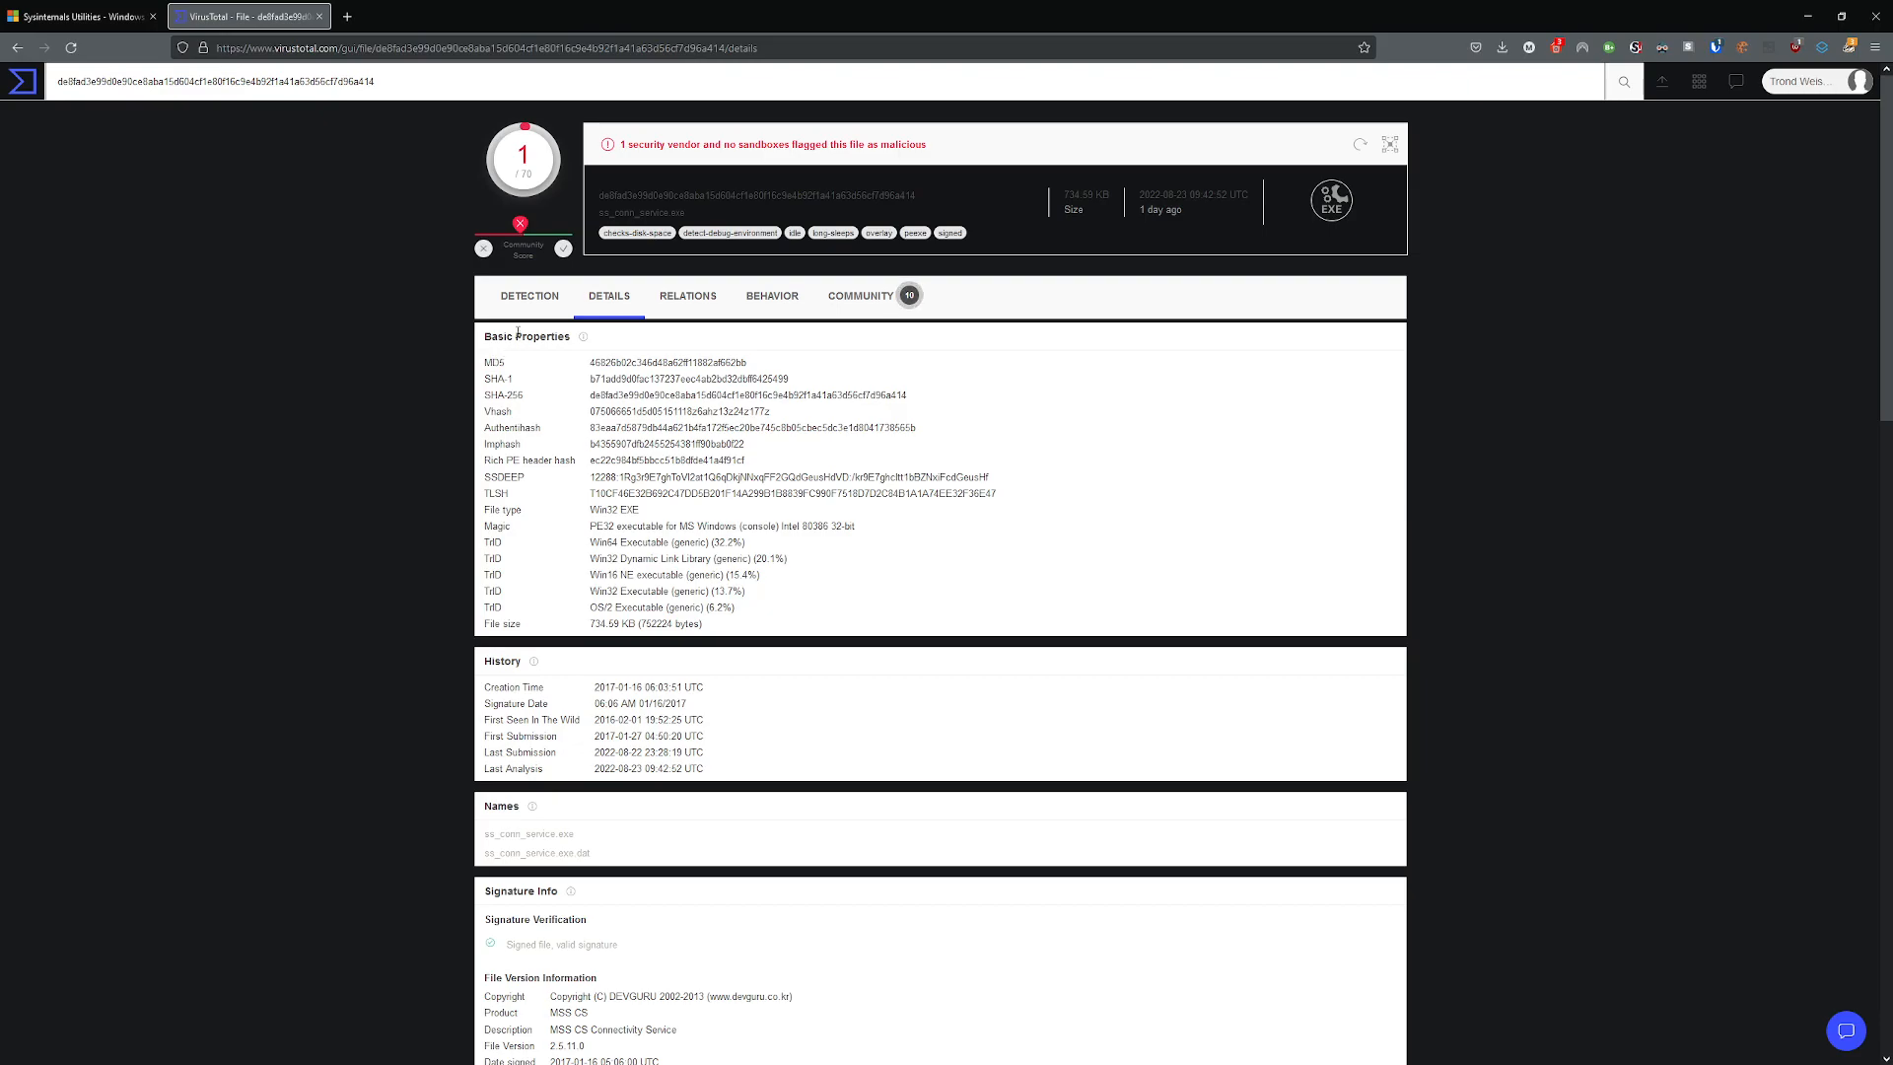
{"action": "left_click", "coordinate": [539, 315]}
{"action": "left_click", "coordinate": [1390, 144]}
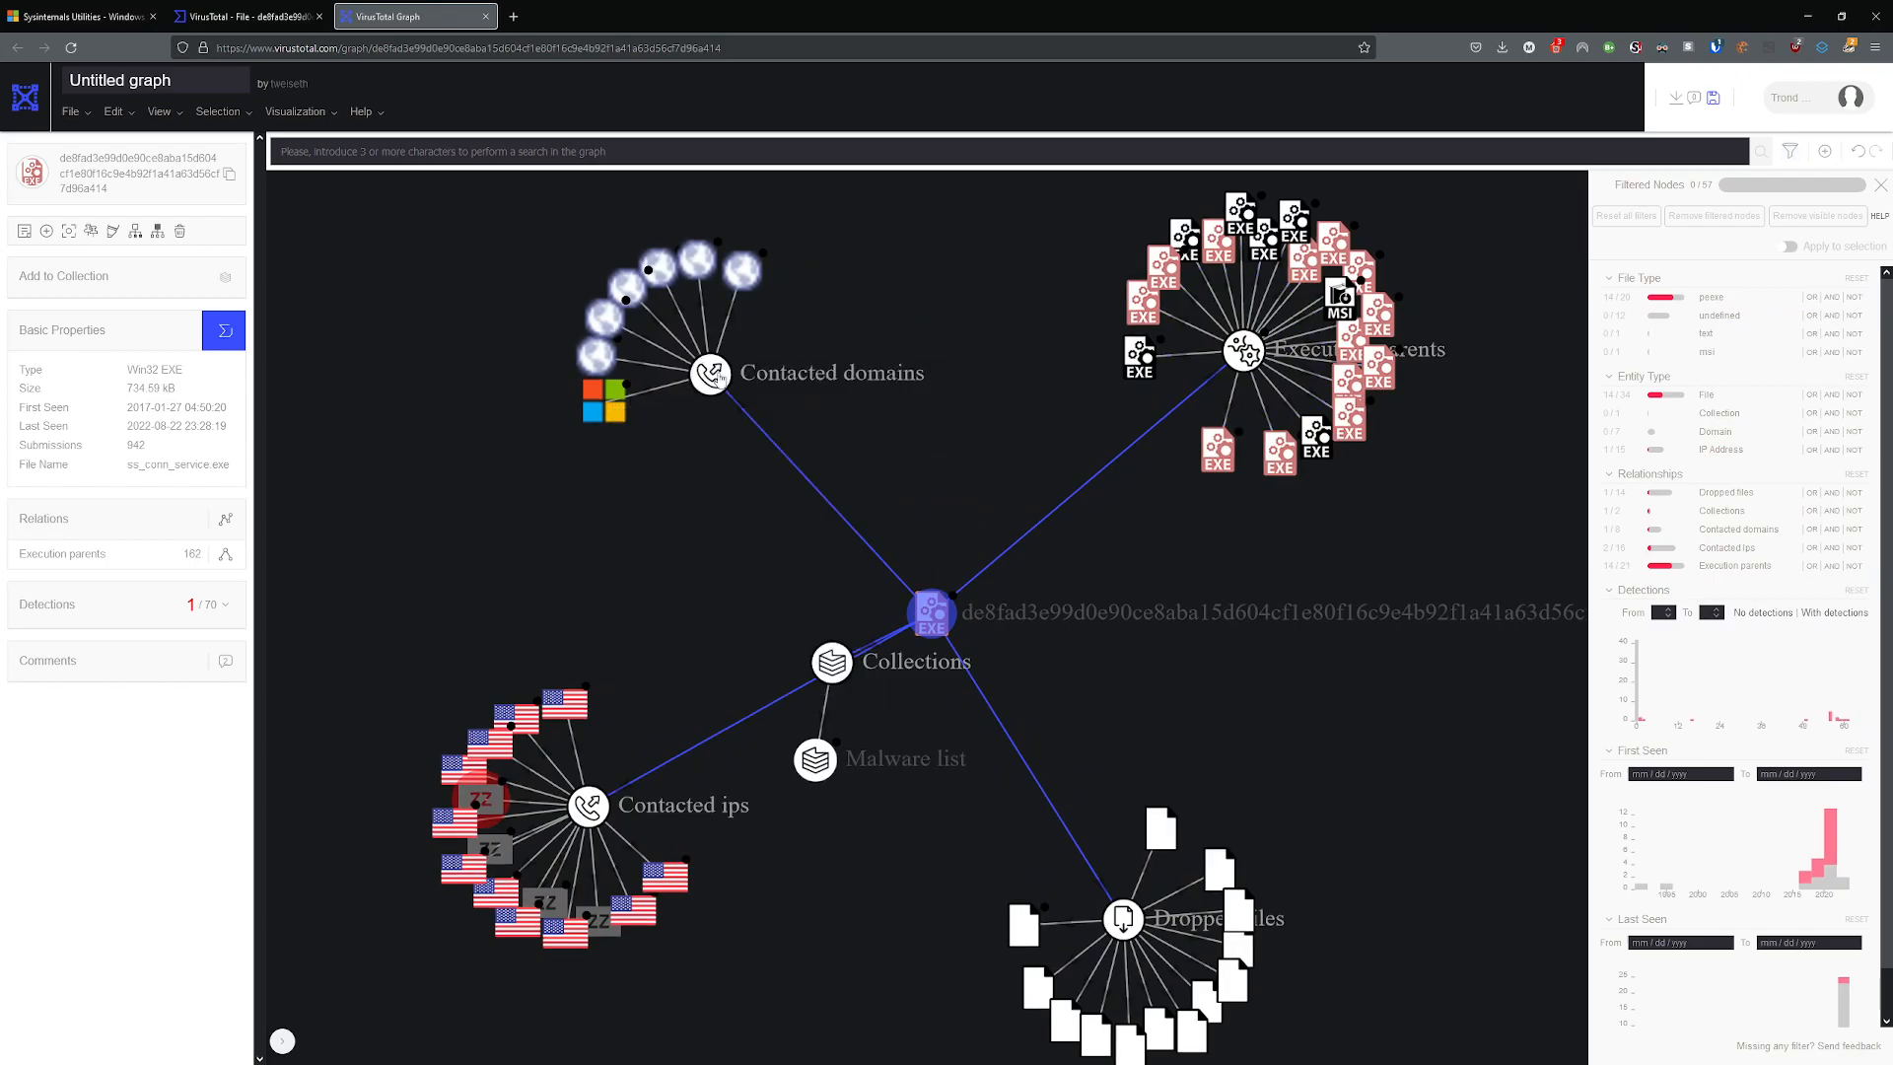
Check the contacted domains in the graph and load more execution parents of the file.
{"action": "mouse_move", "coordinate": [617, 406]}
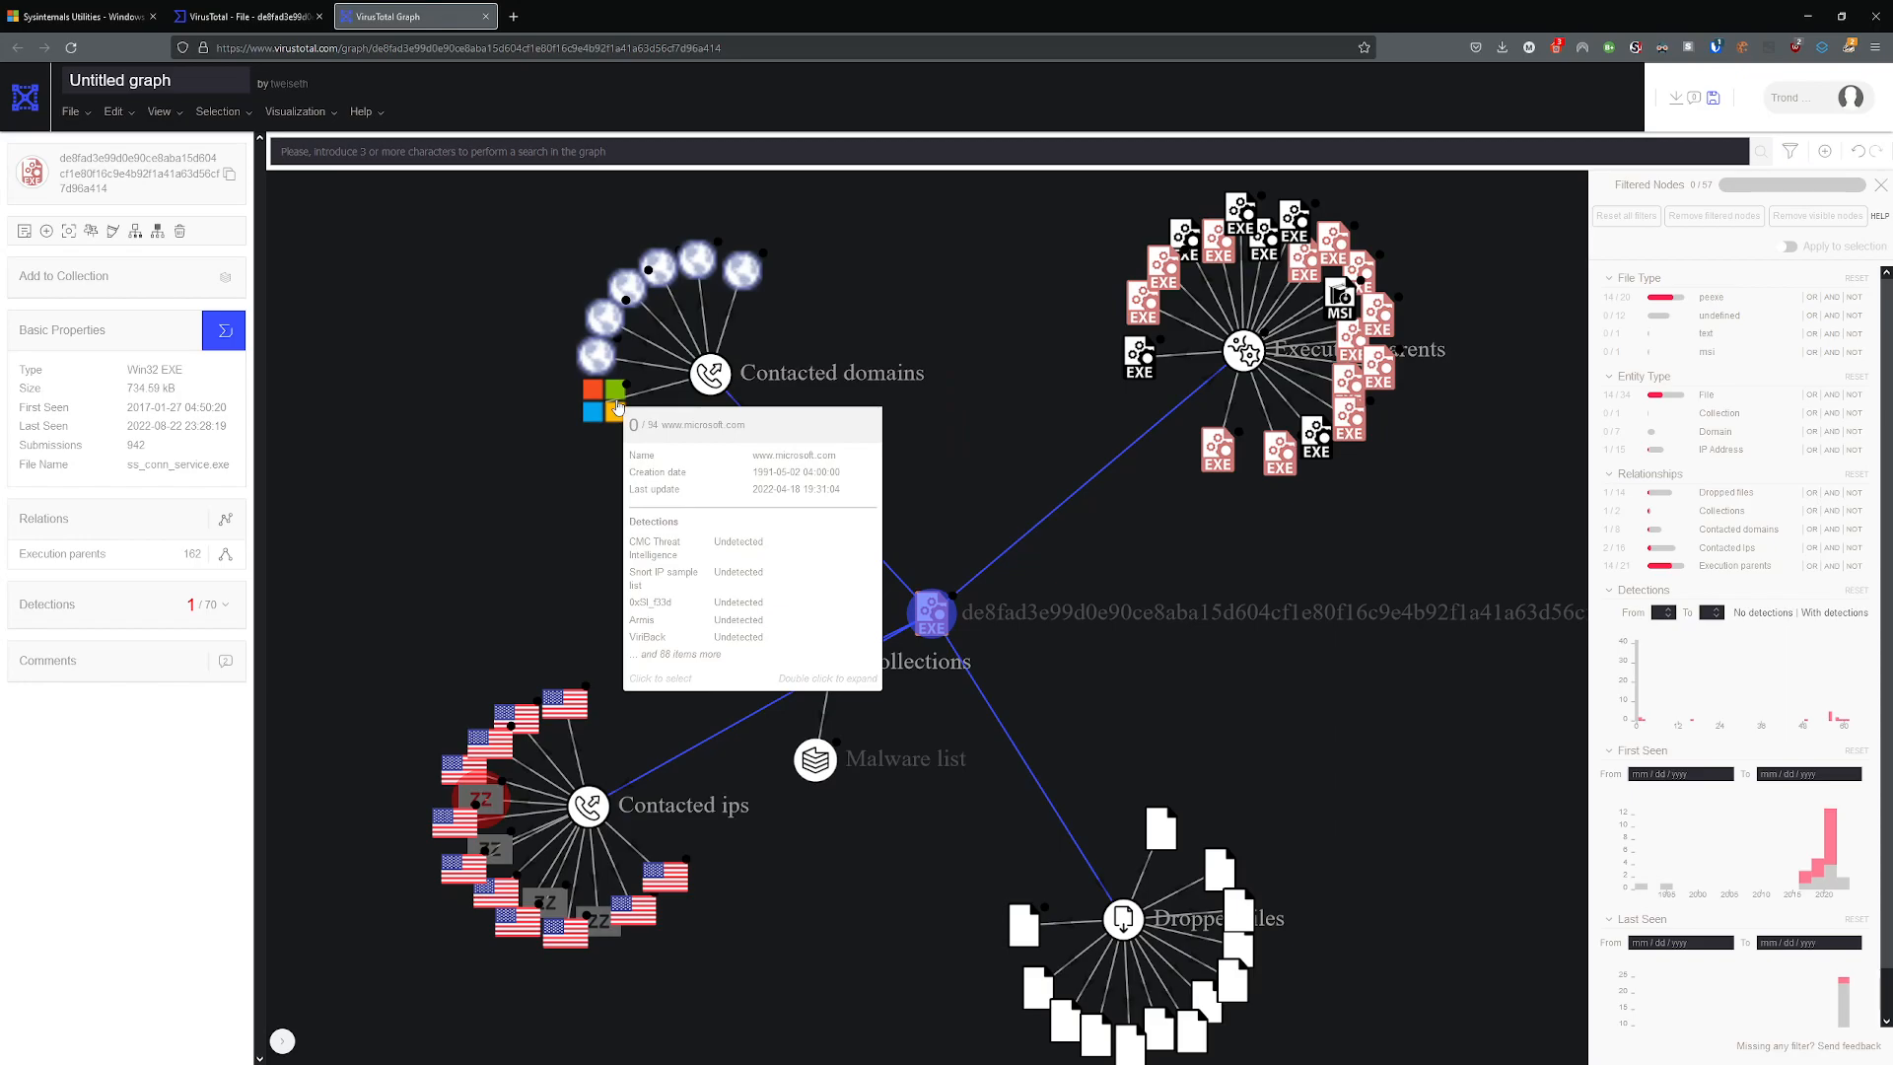
{"action": "mouse_move", "coordinate": [605, 358]}
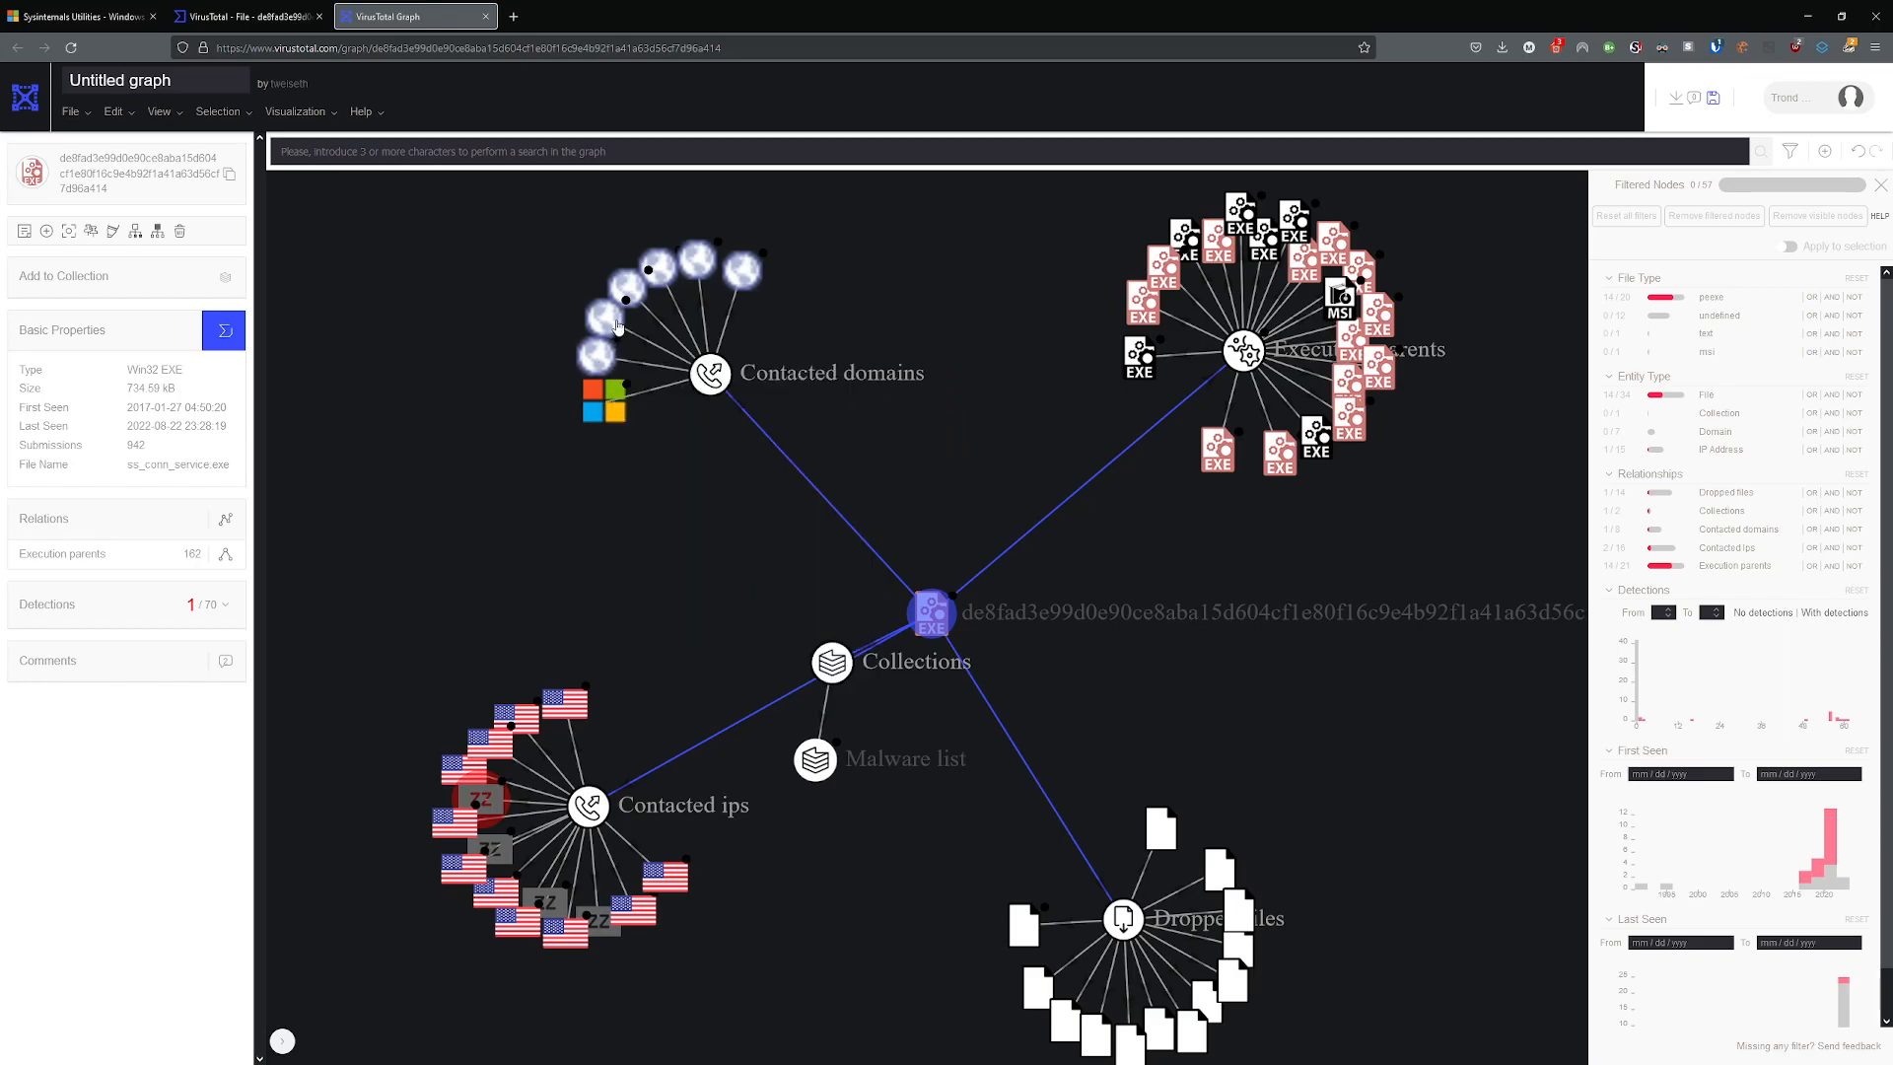
{"action": "mouse_move", "coordinate": [629, 299]}
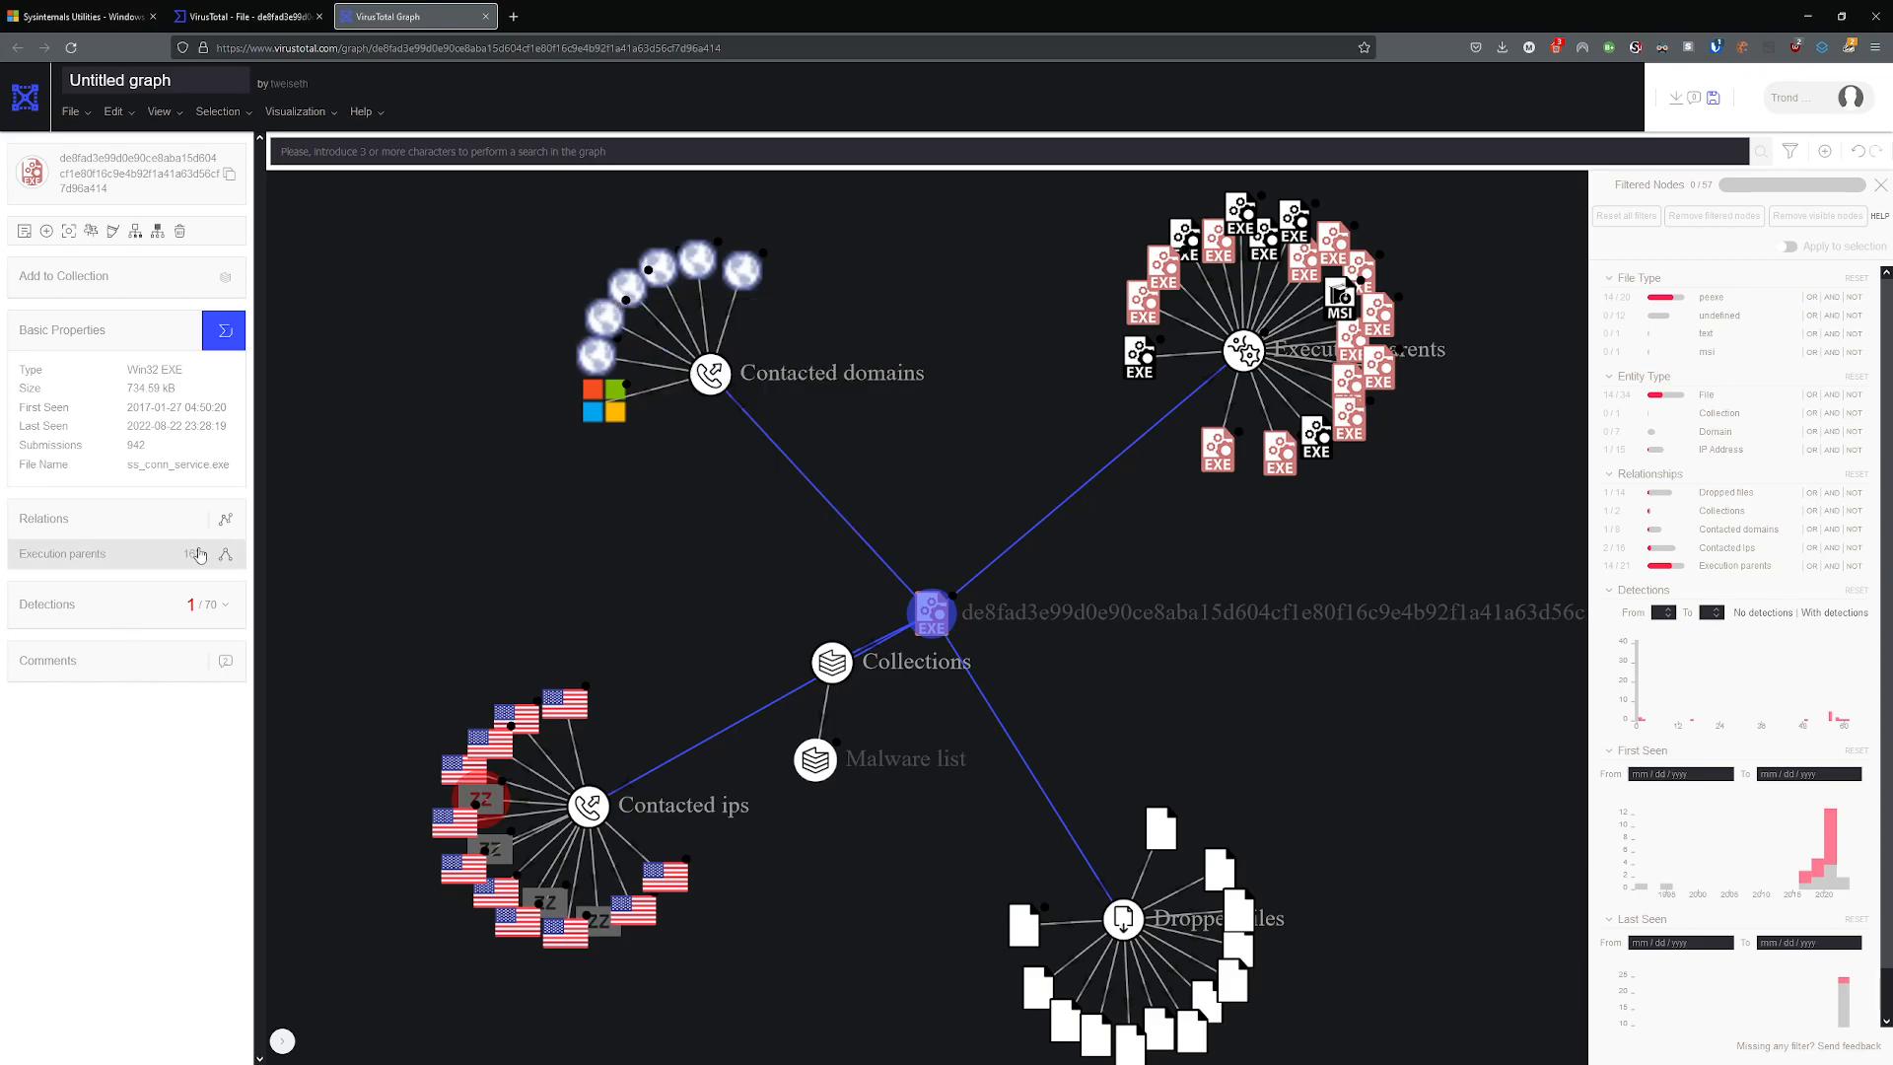
{"action": "left_click", "coordinate": [161, 560]}
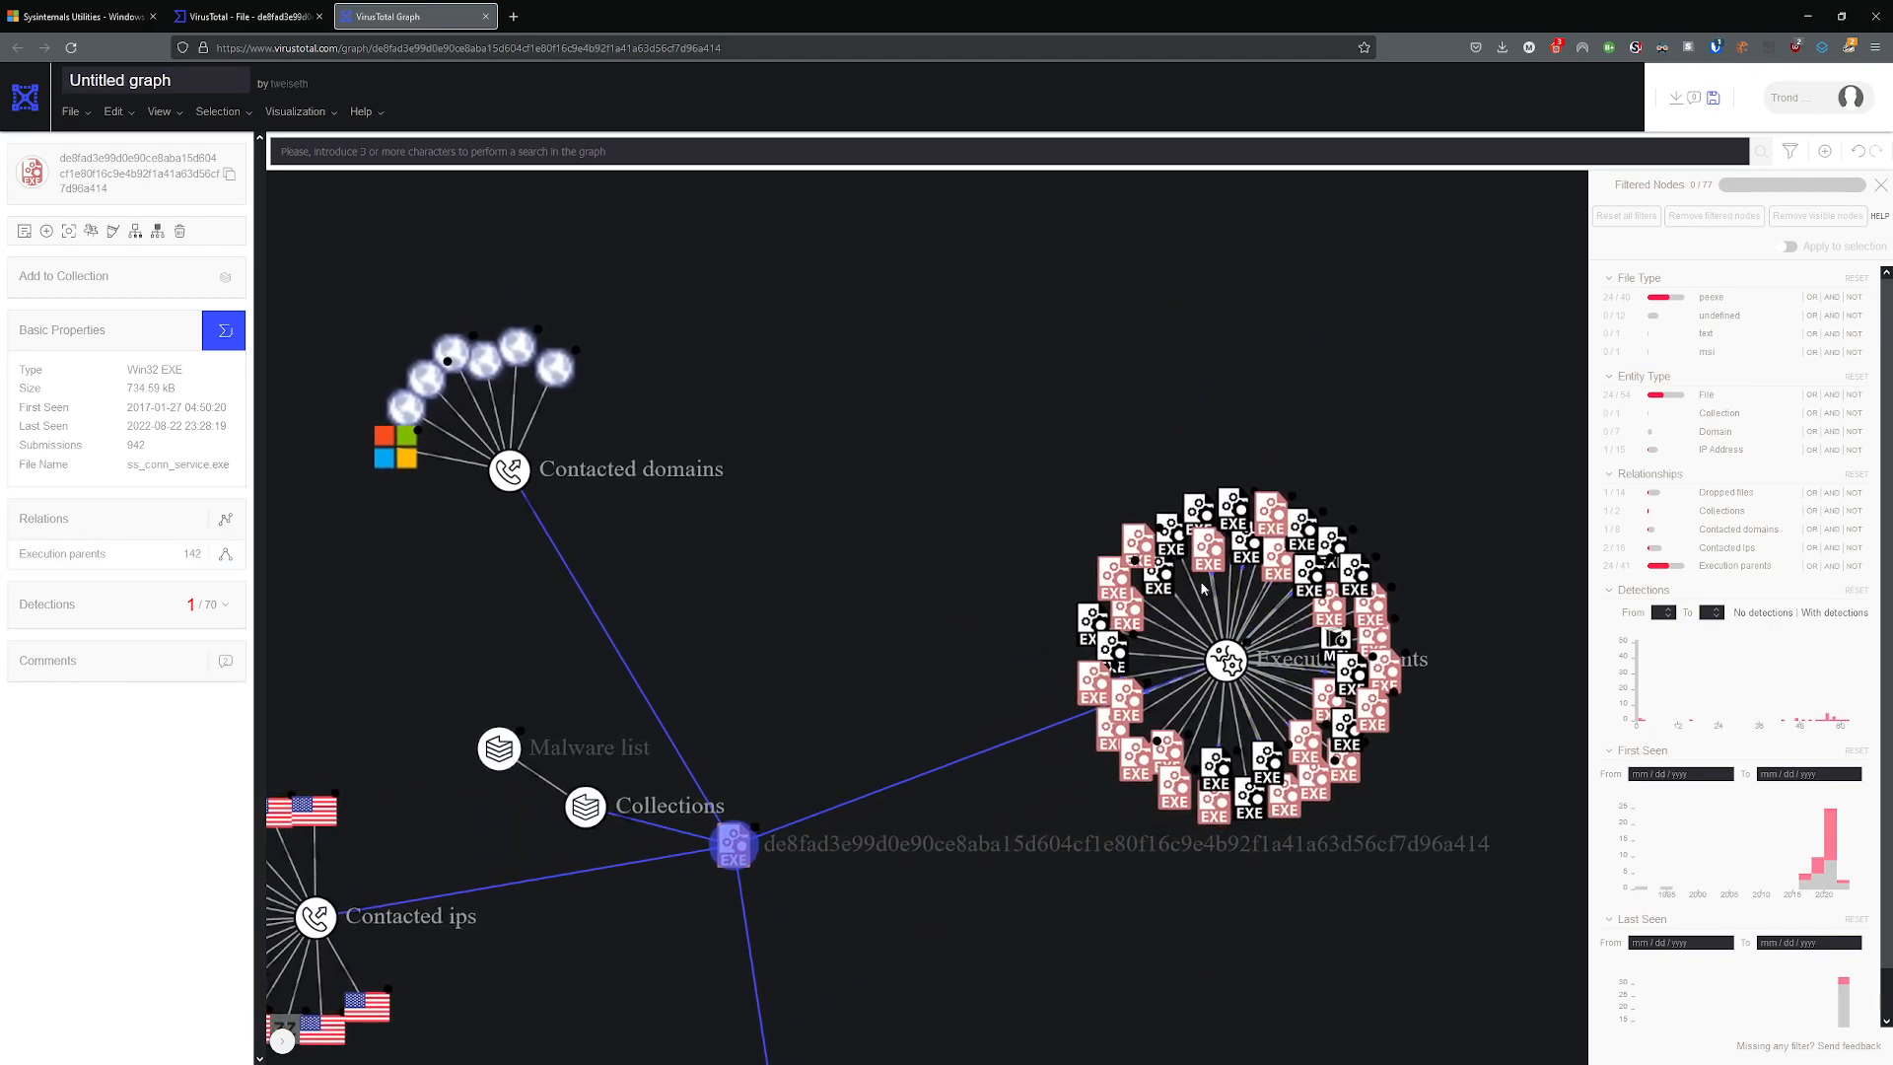
Inspect the detections of the flagged execution parents and the central file node, and clear the graph selection.
{"action": "mouse_move", "coordinate": [1123, 592]}
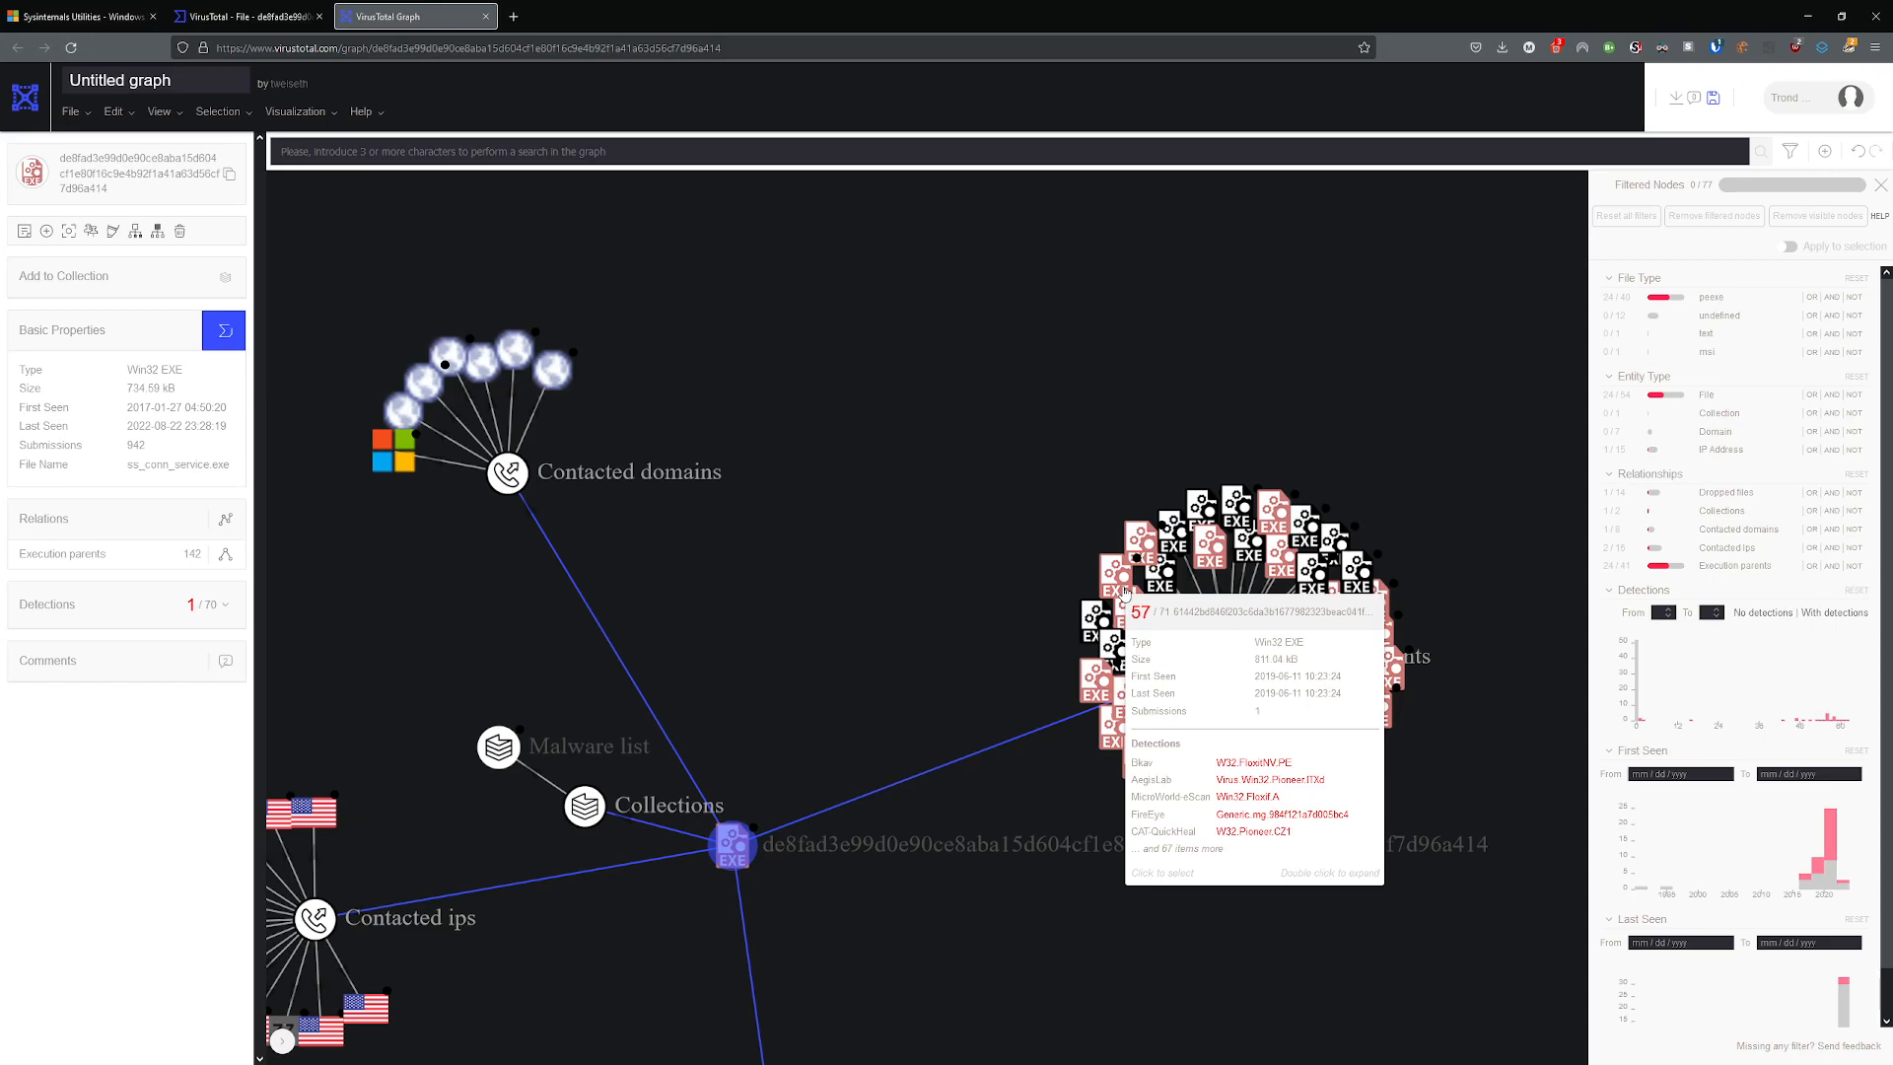
{"action": "mouse_move", "coordinate": [1142, 558]}
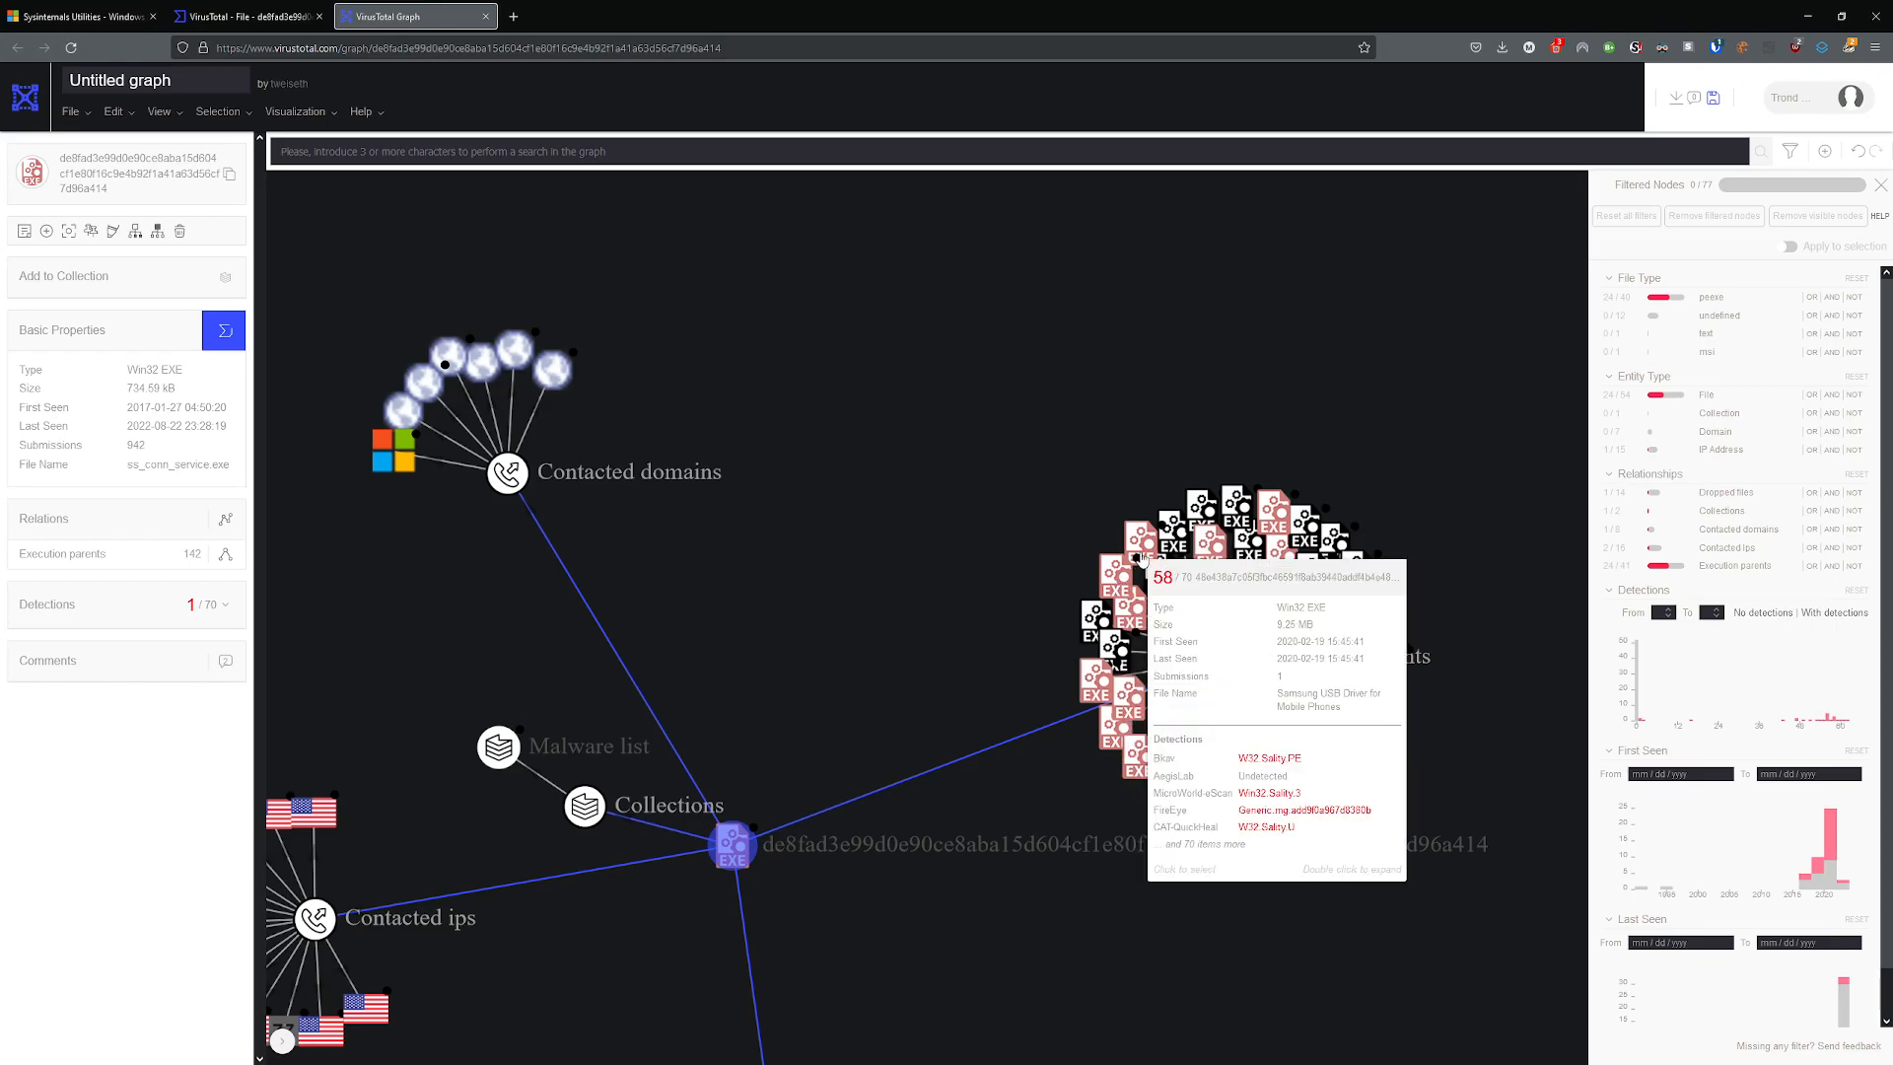
{"action": "mouse_move", "coordinate": [734, 857]}
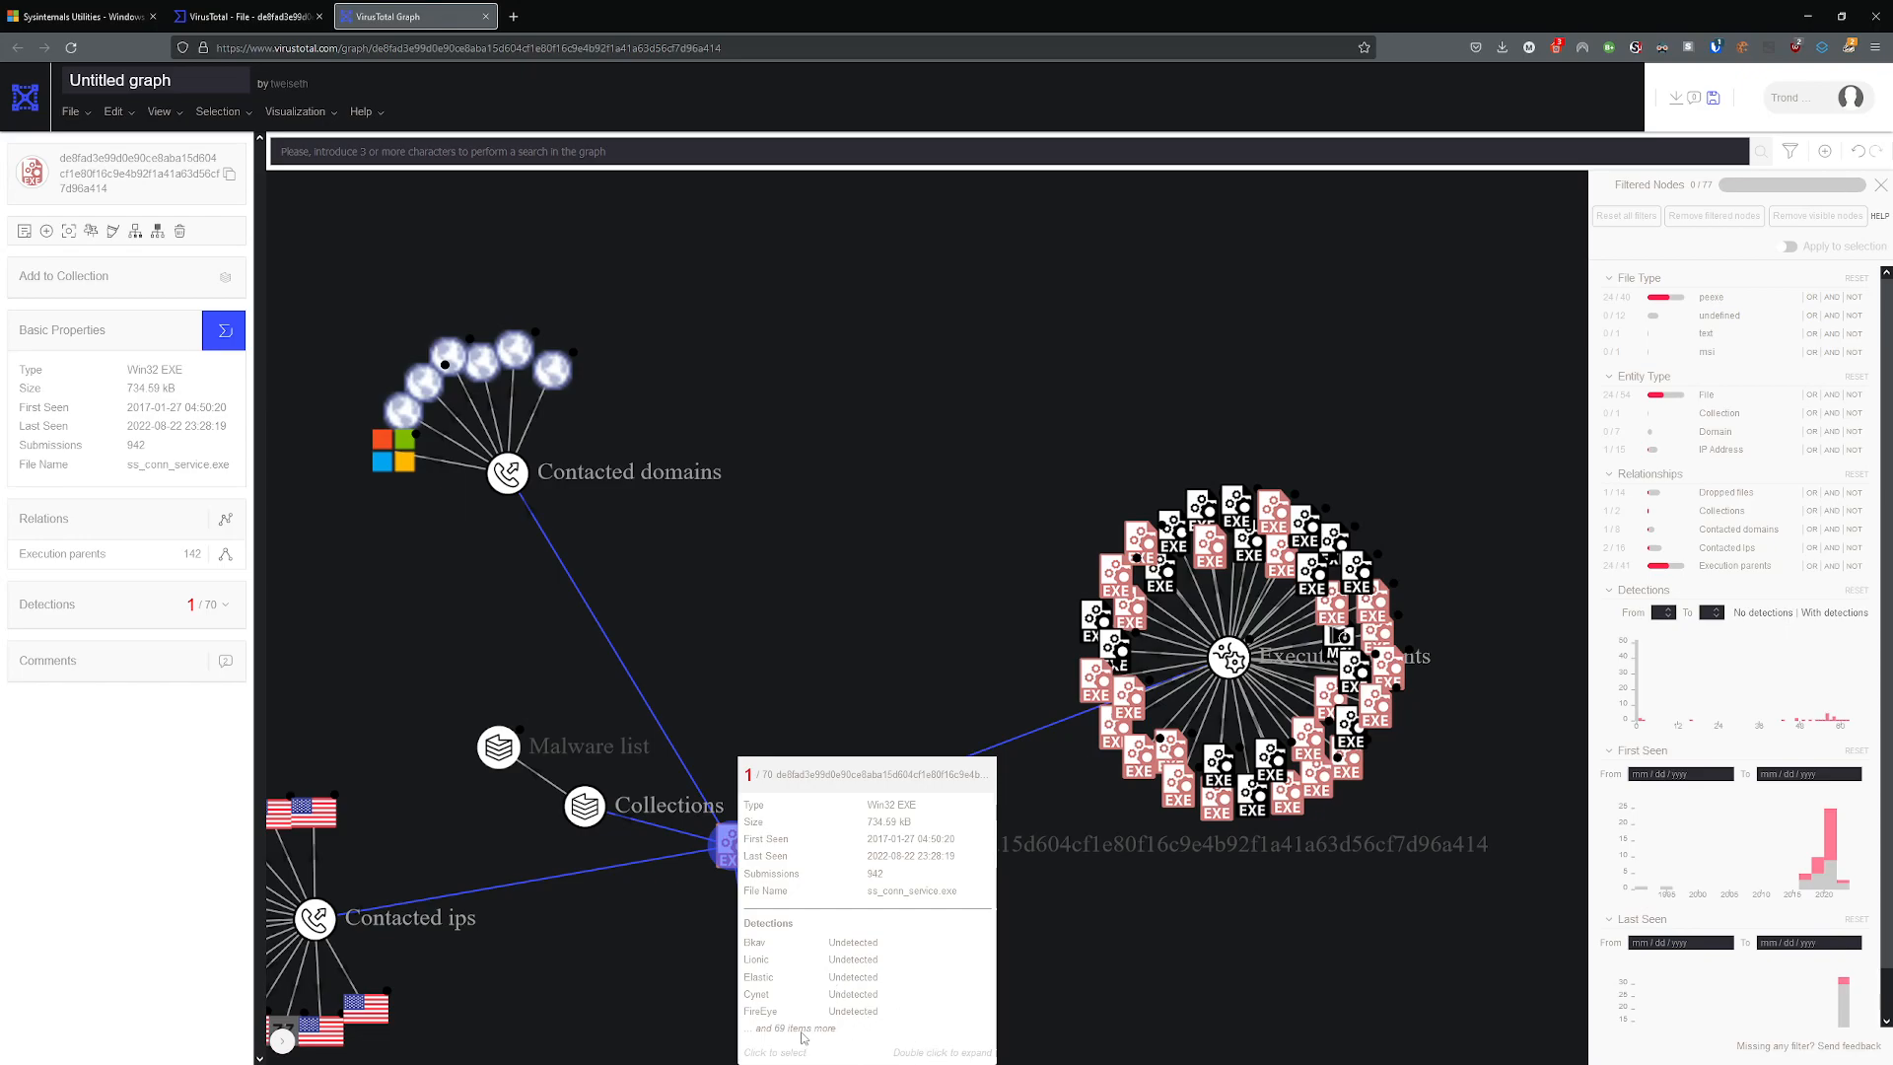
{"action": "left_click", "coordinate": [874, 676]}
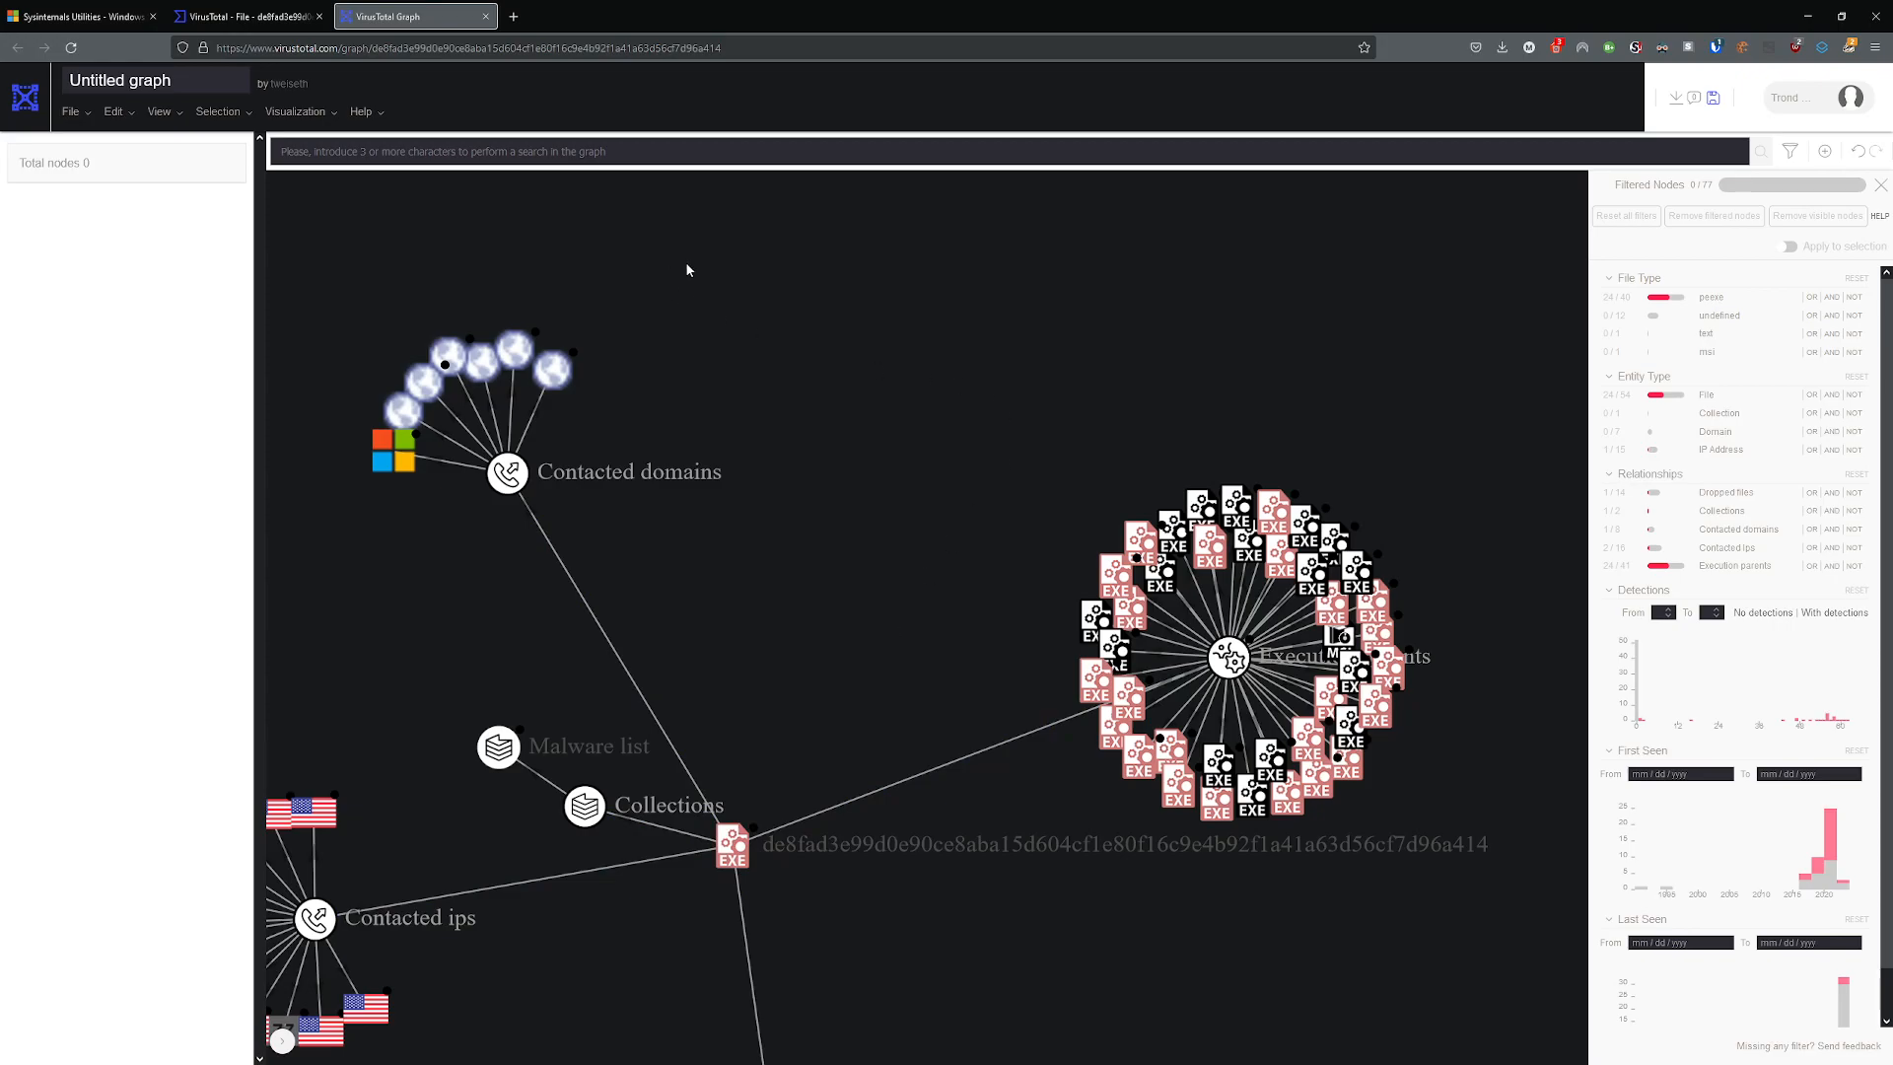
Close the VirusTotal graph and report, switch back to Process Explorer, and look through the process list from its beginning.
{"action": "left_click", "coordinate": [485, 16]}
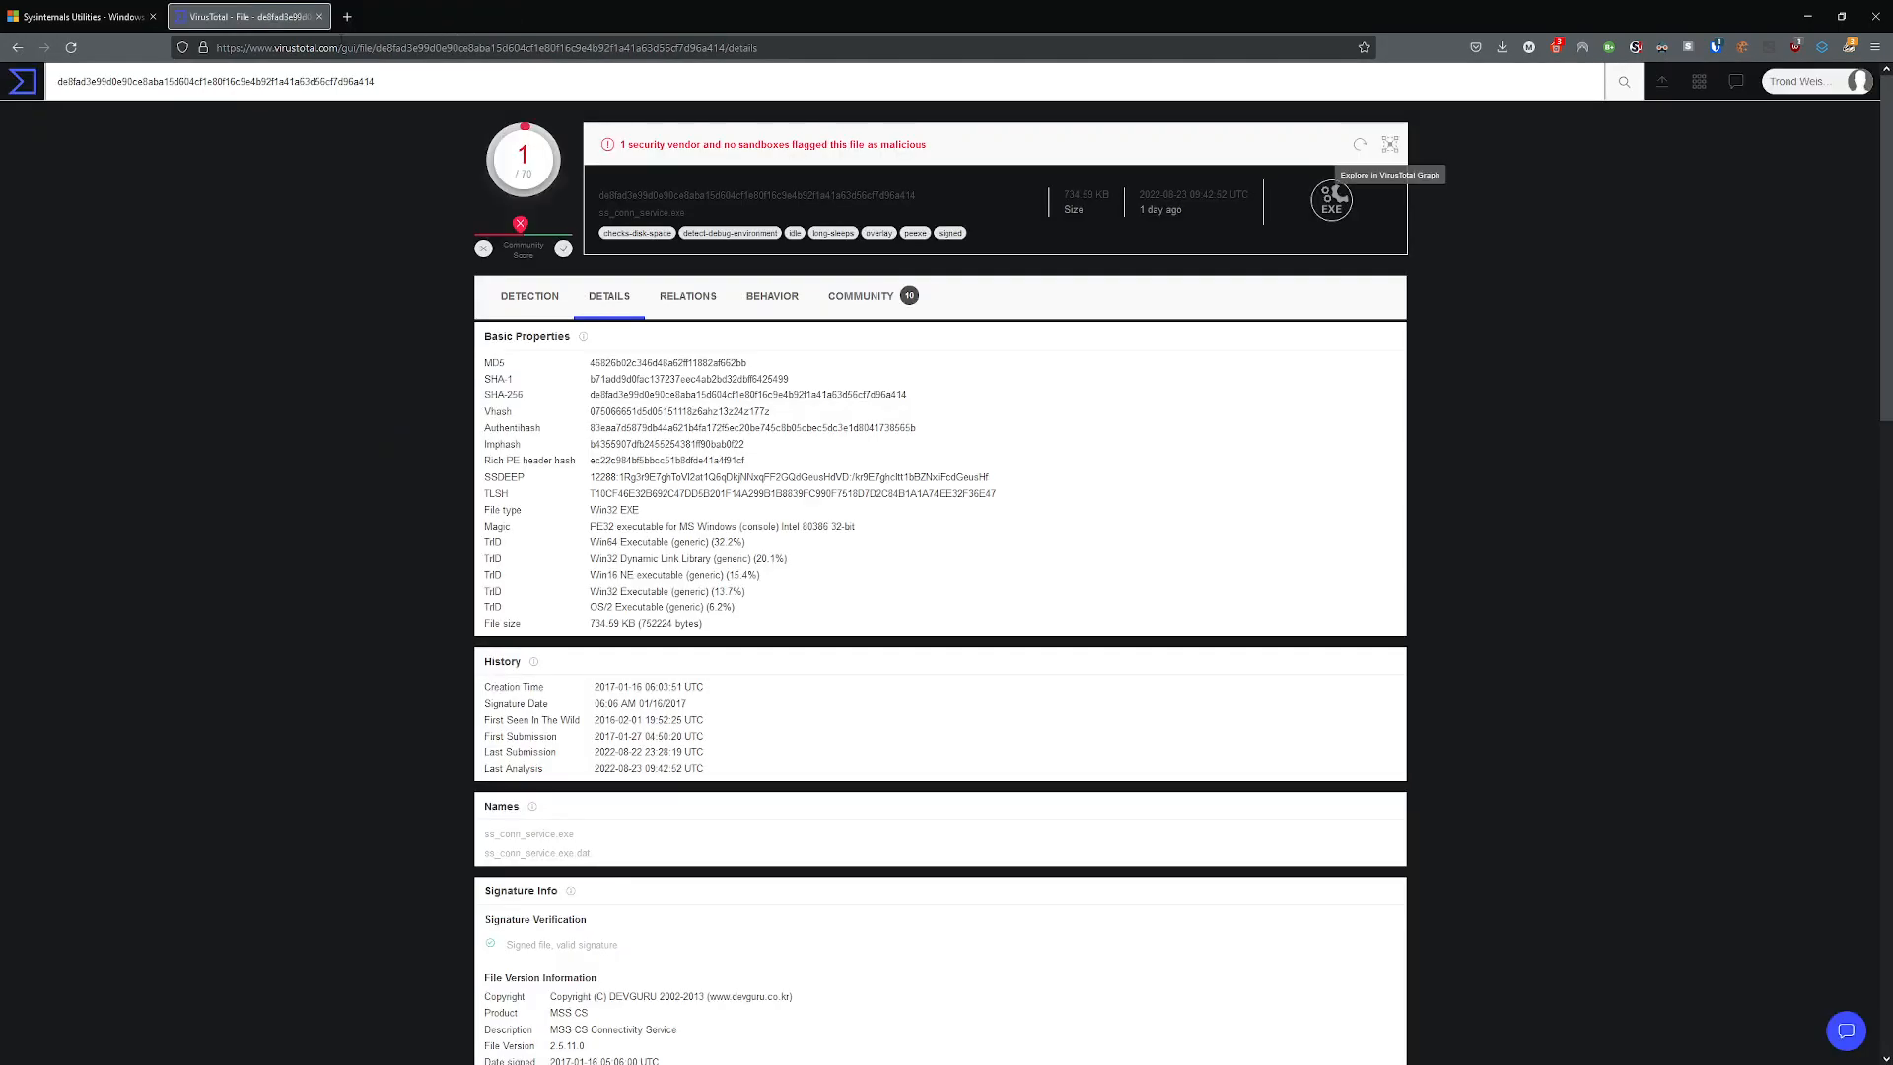
{"action": "left_click", "coordinate": [318, 18]}
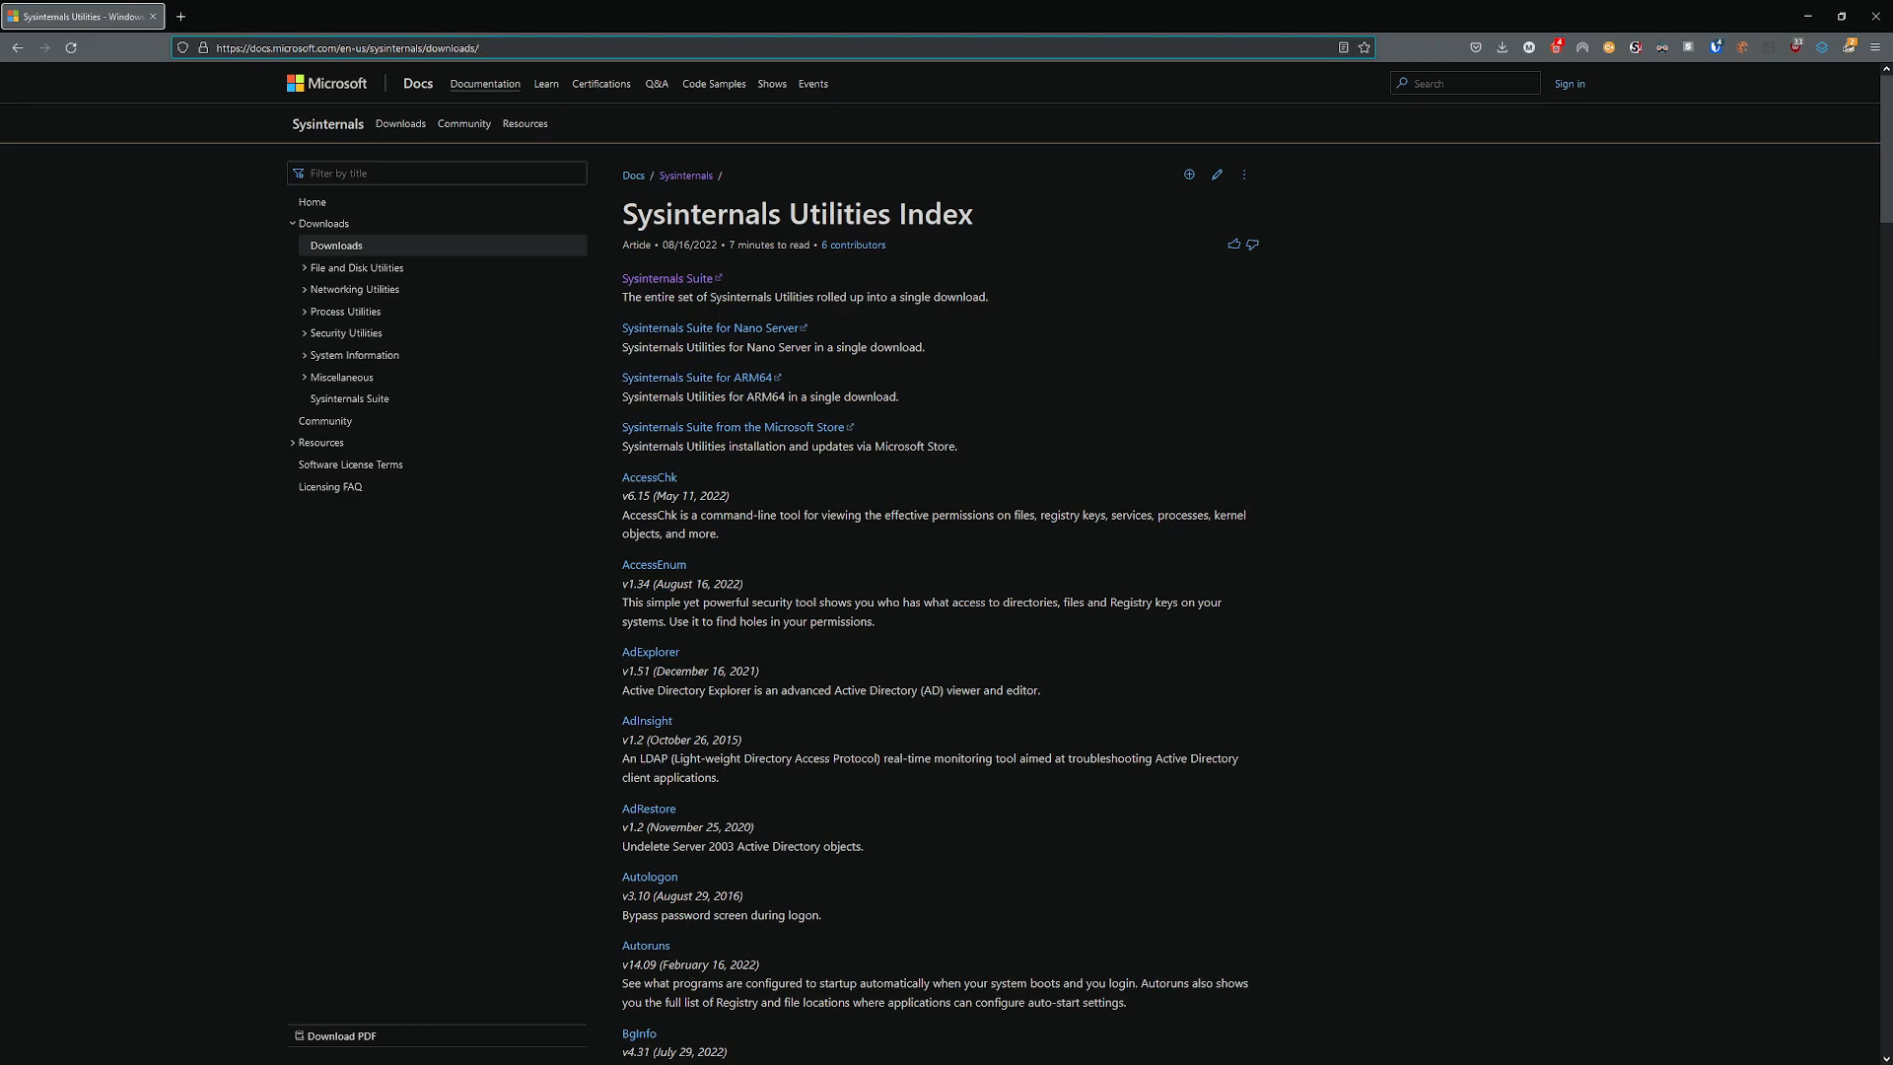
{"action": "key", "text": "alt+Tab"}
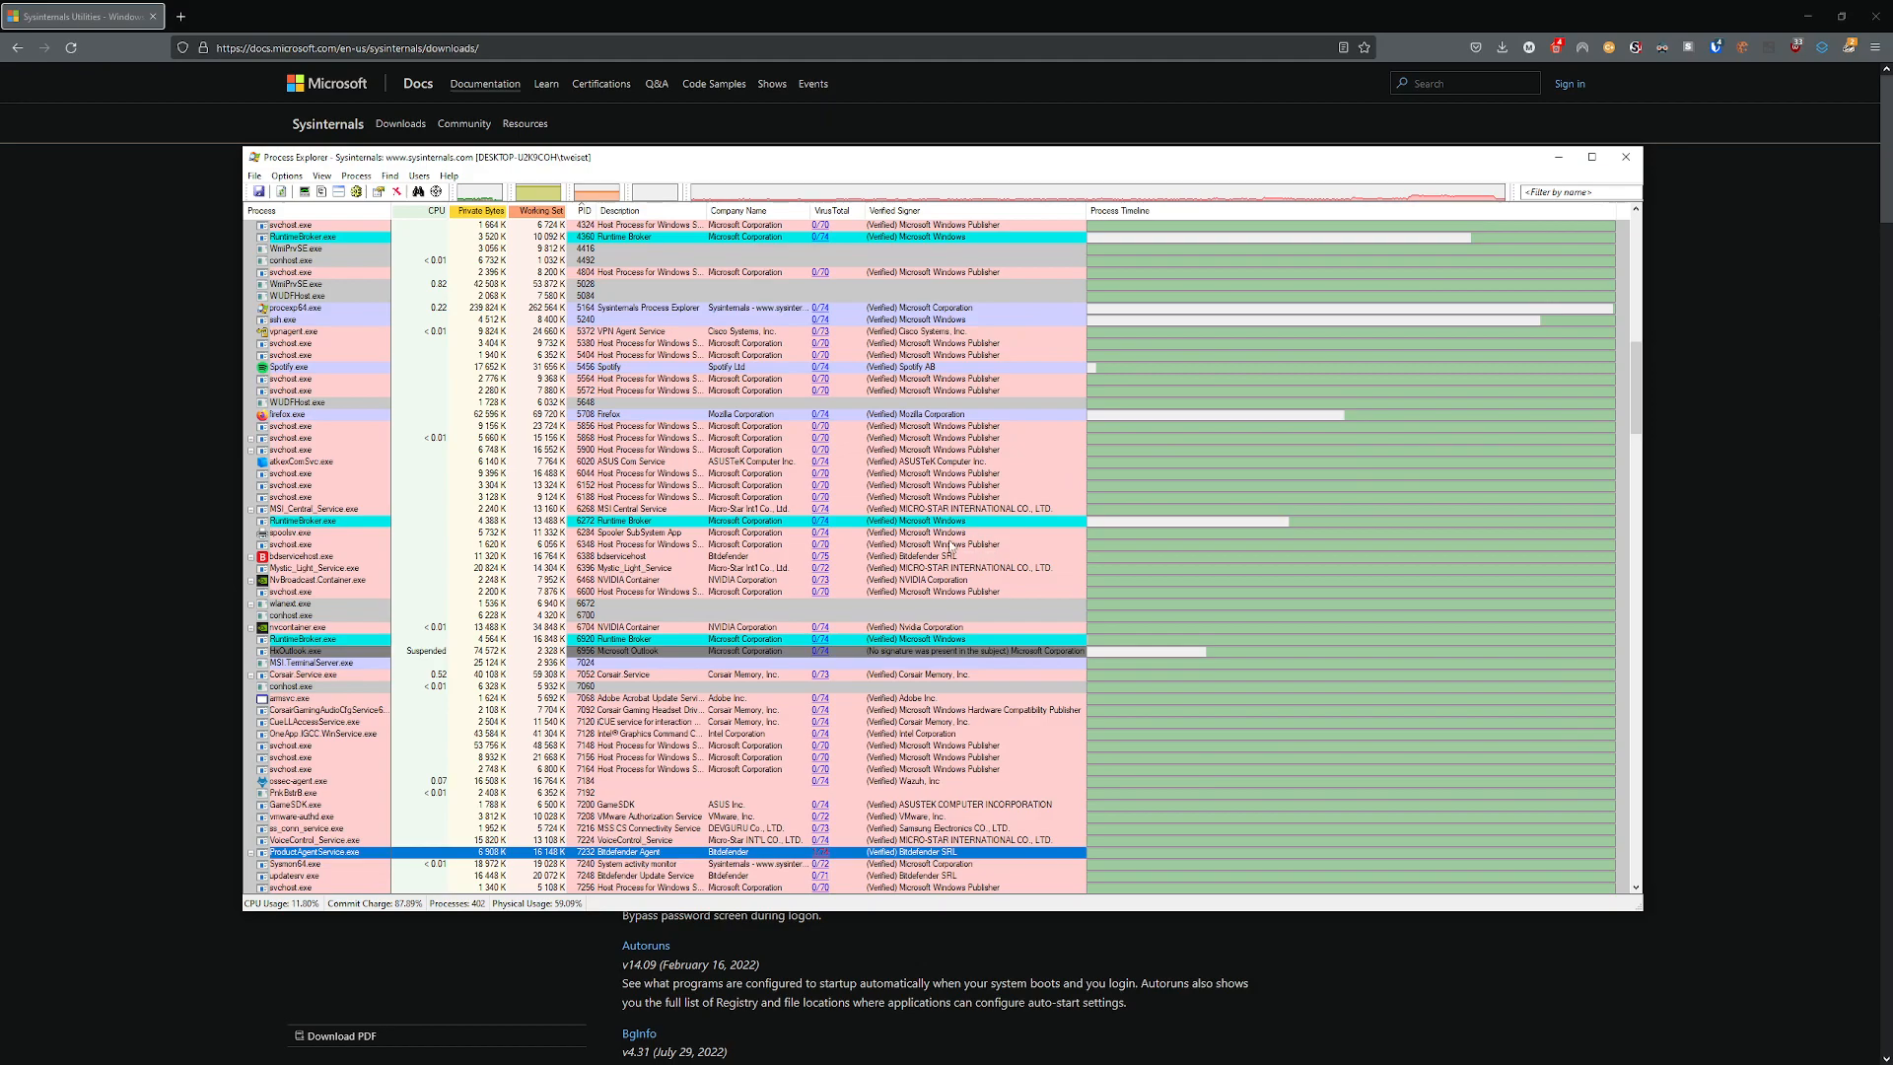
{"action": "scroll", "coordinate": [852, 586], "scroll_direction": "up", "scroll_amount": 7}
{"action": "scroll", "coordinate": [852, 586], "scroll_direction": "up", "scroll_amount": 19}
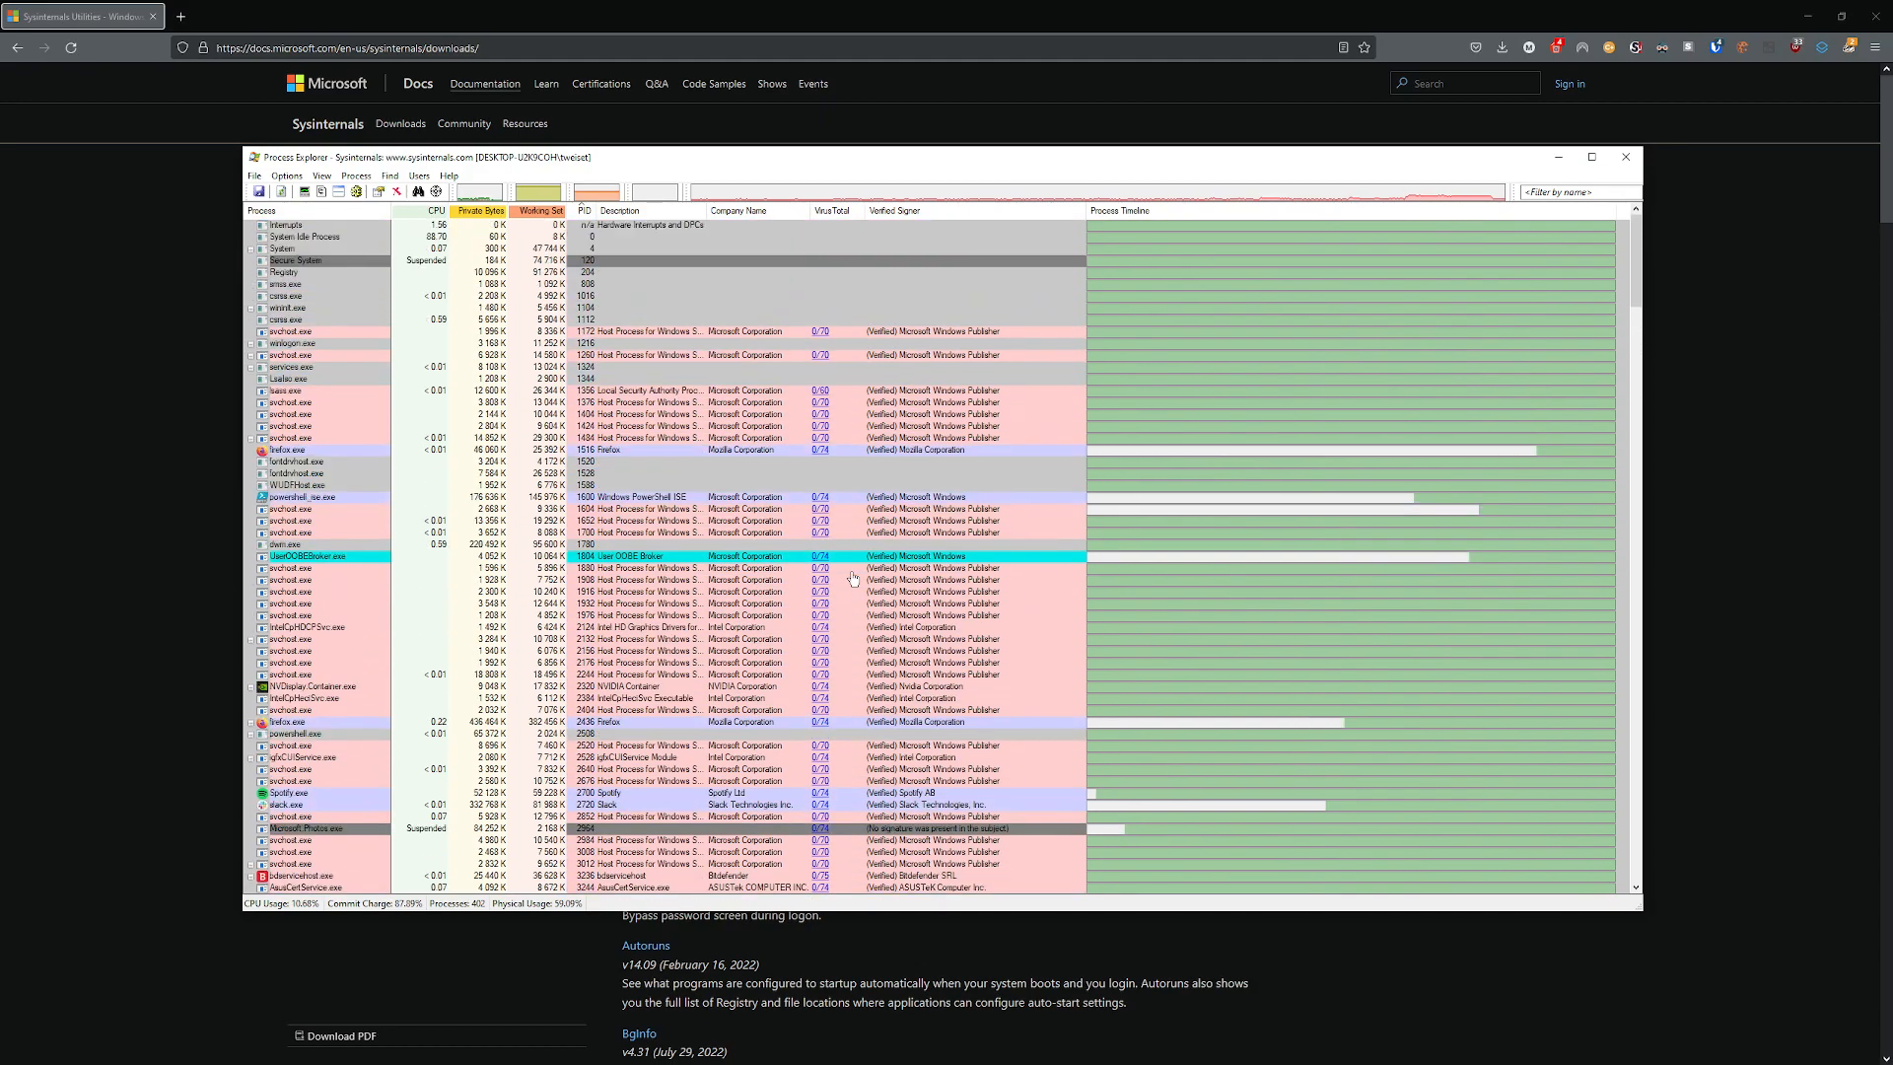
{"action": "scroll", "coordinate": [863, 552], "scroll_direction": "down", "scroll_amount": 7}
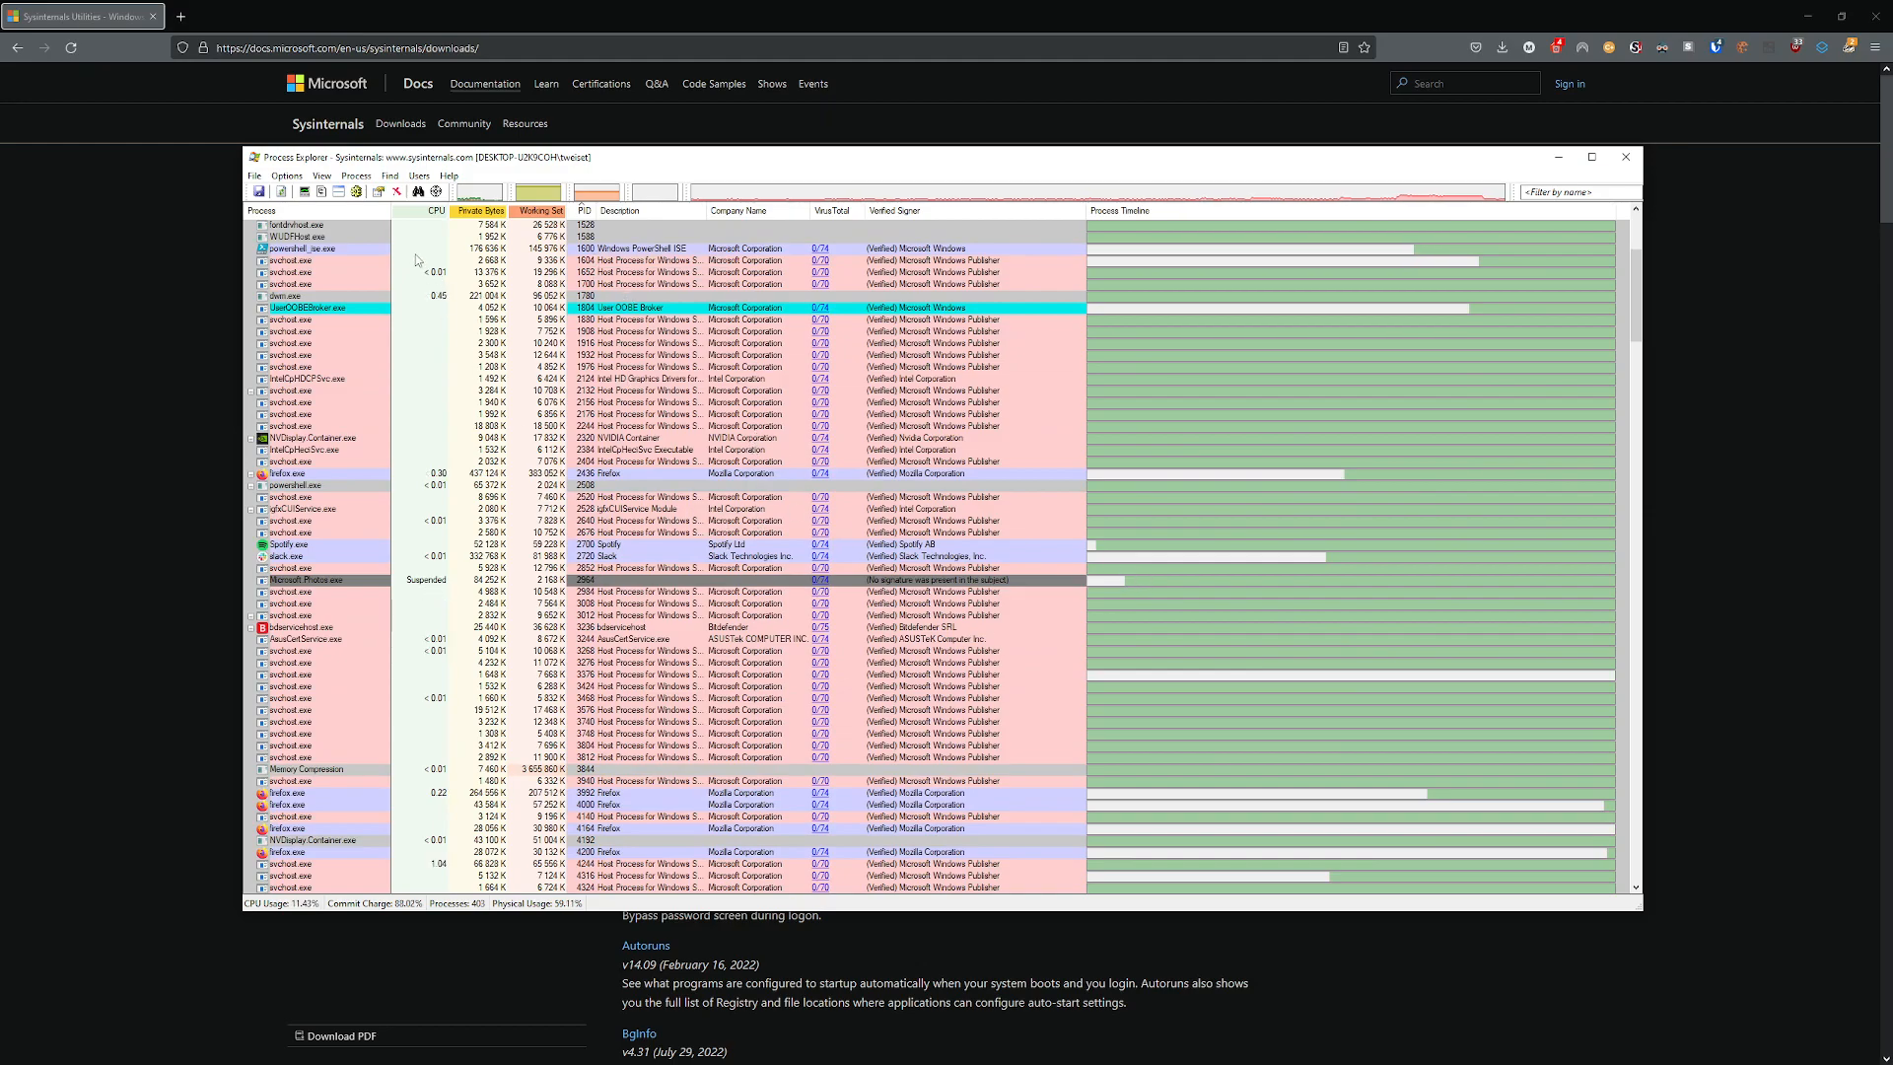
Show the lower pane in DLL view and display the processes as a tree.
{"action": "left_click", "coordinate": [338, 192]}
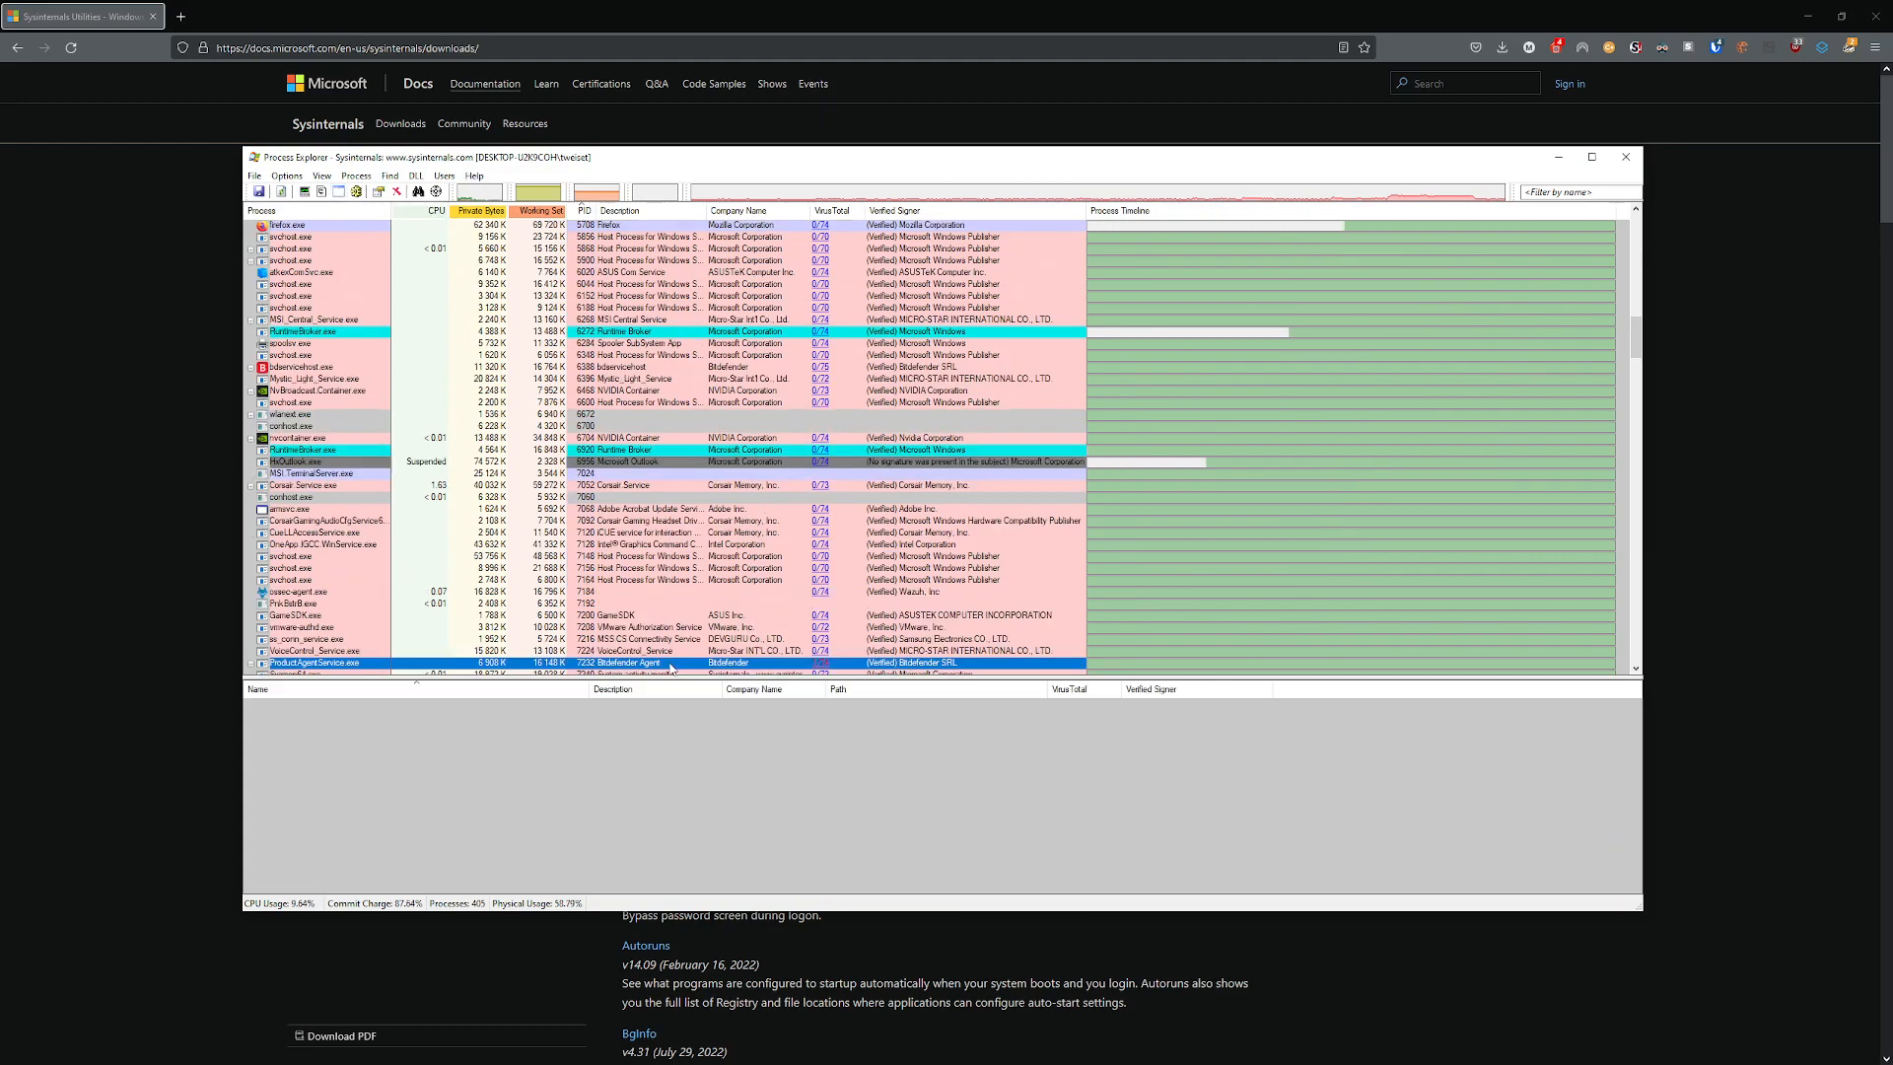
{"action": "left_click", "coordinate": [328, 194]}
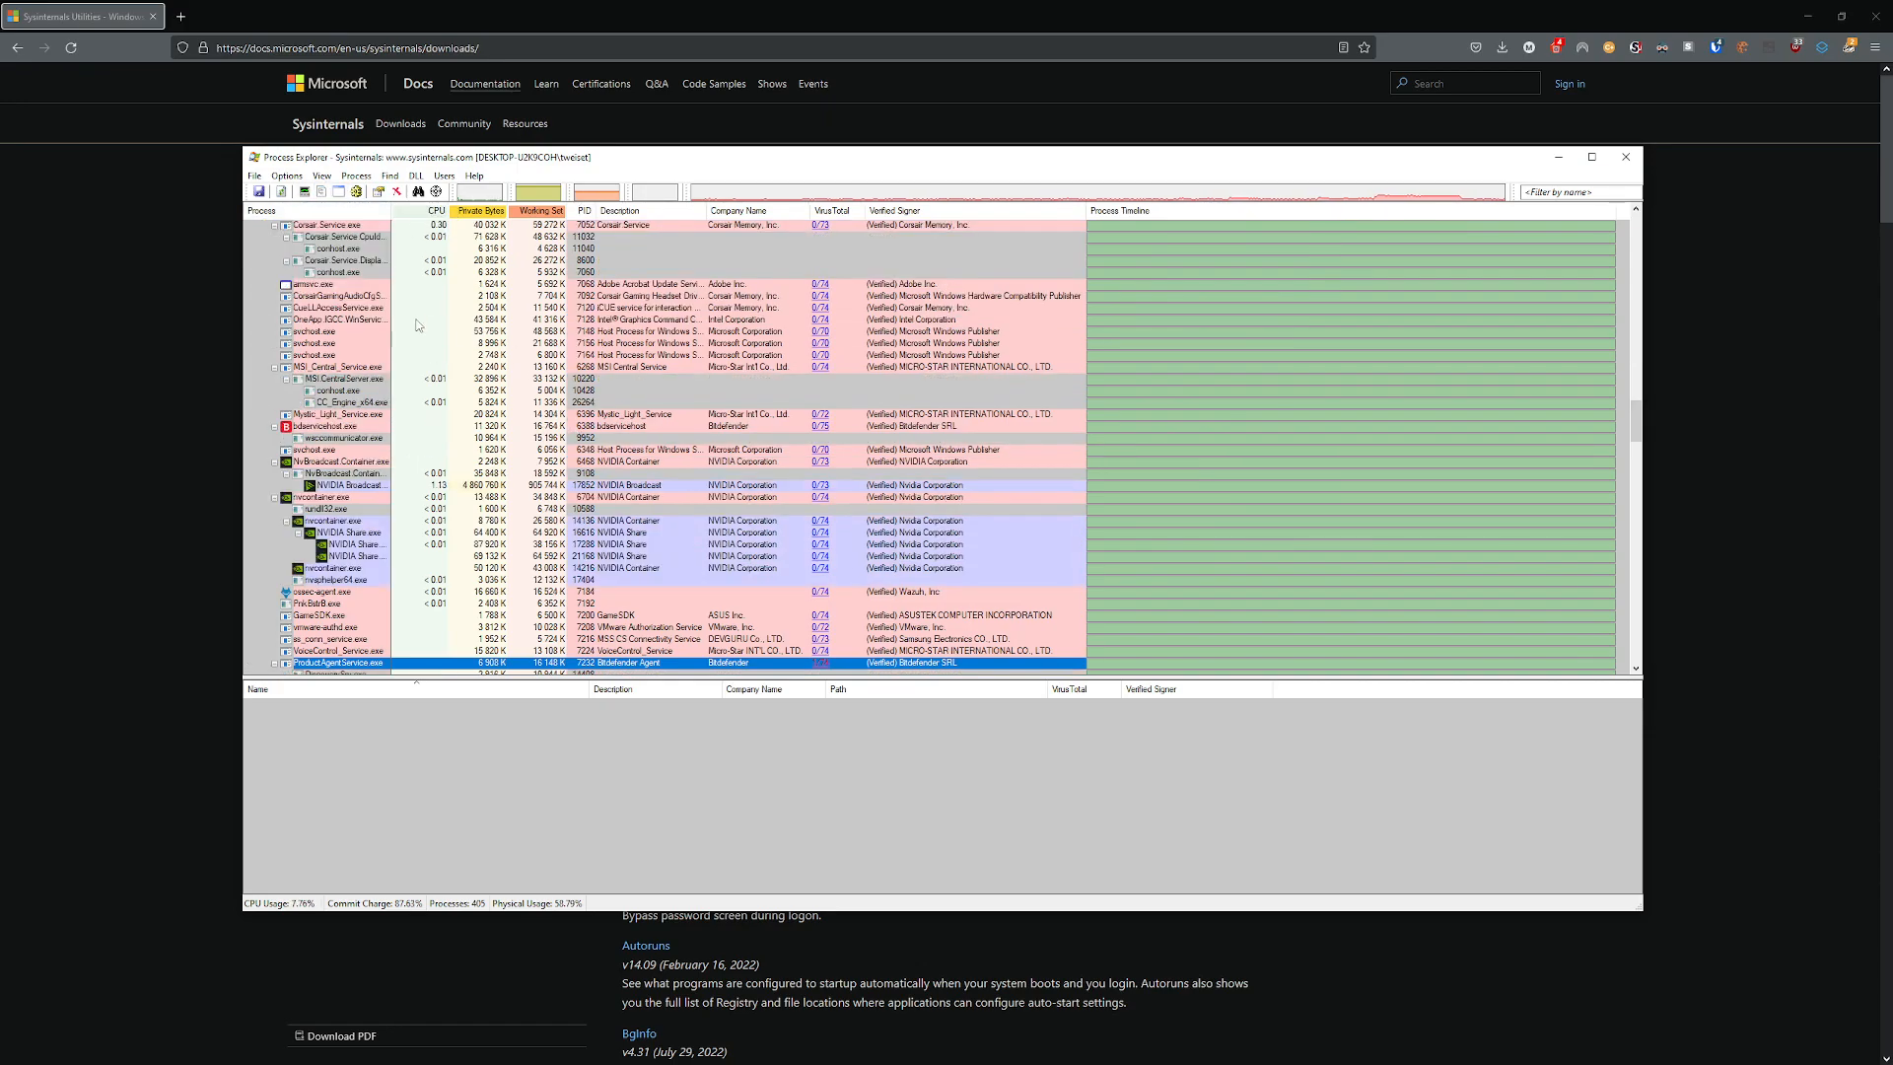
{"action": "scroll", "coordinate": [443, 375], "scroll_direction": "down", "scroll_amount": 3}
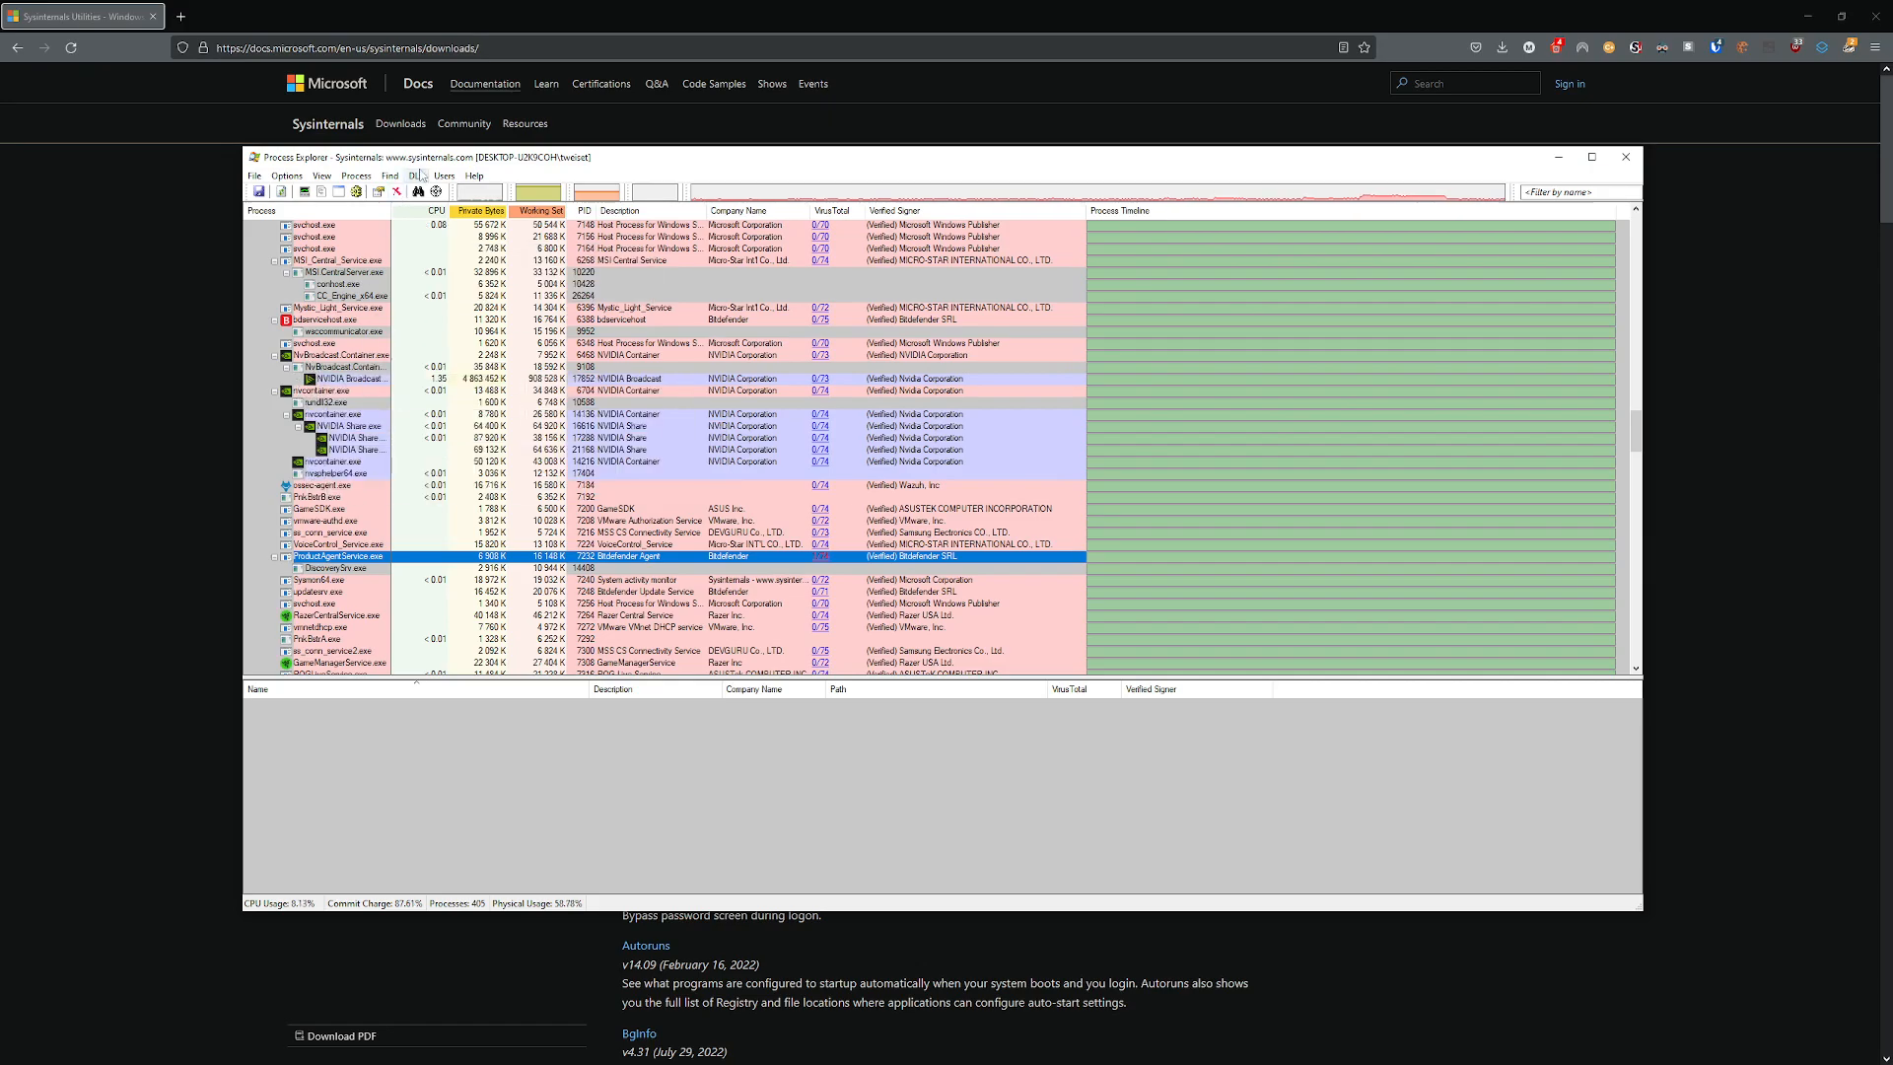
Switch the lower pane to handles for ProductAgentService.exe, and open and dismiss the handle or DLL search.
{"action": "left_click", "coordinate": [359, 192]}
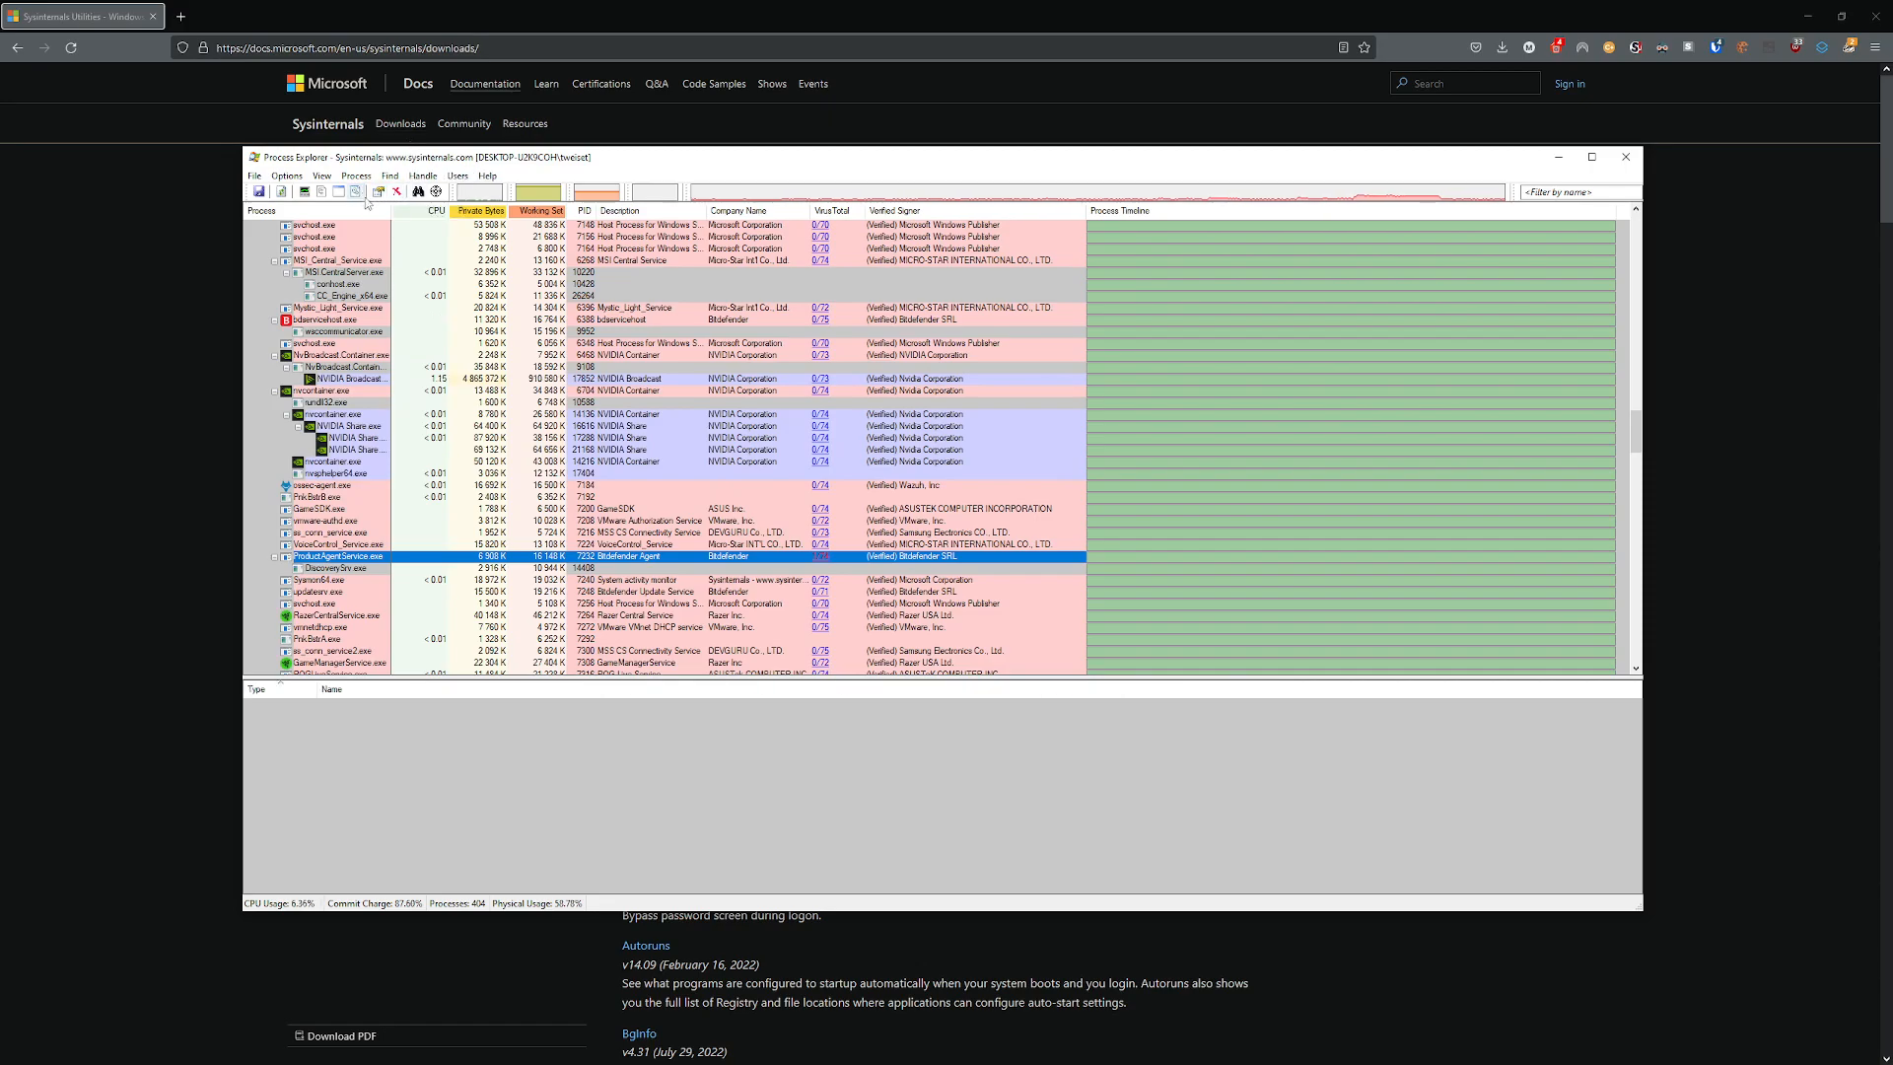
{"action": "left_click", "coordinate": [439, 549]}
{"action": "left_click", "coordinate": [436, 557]}
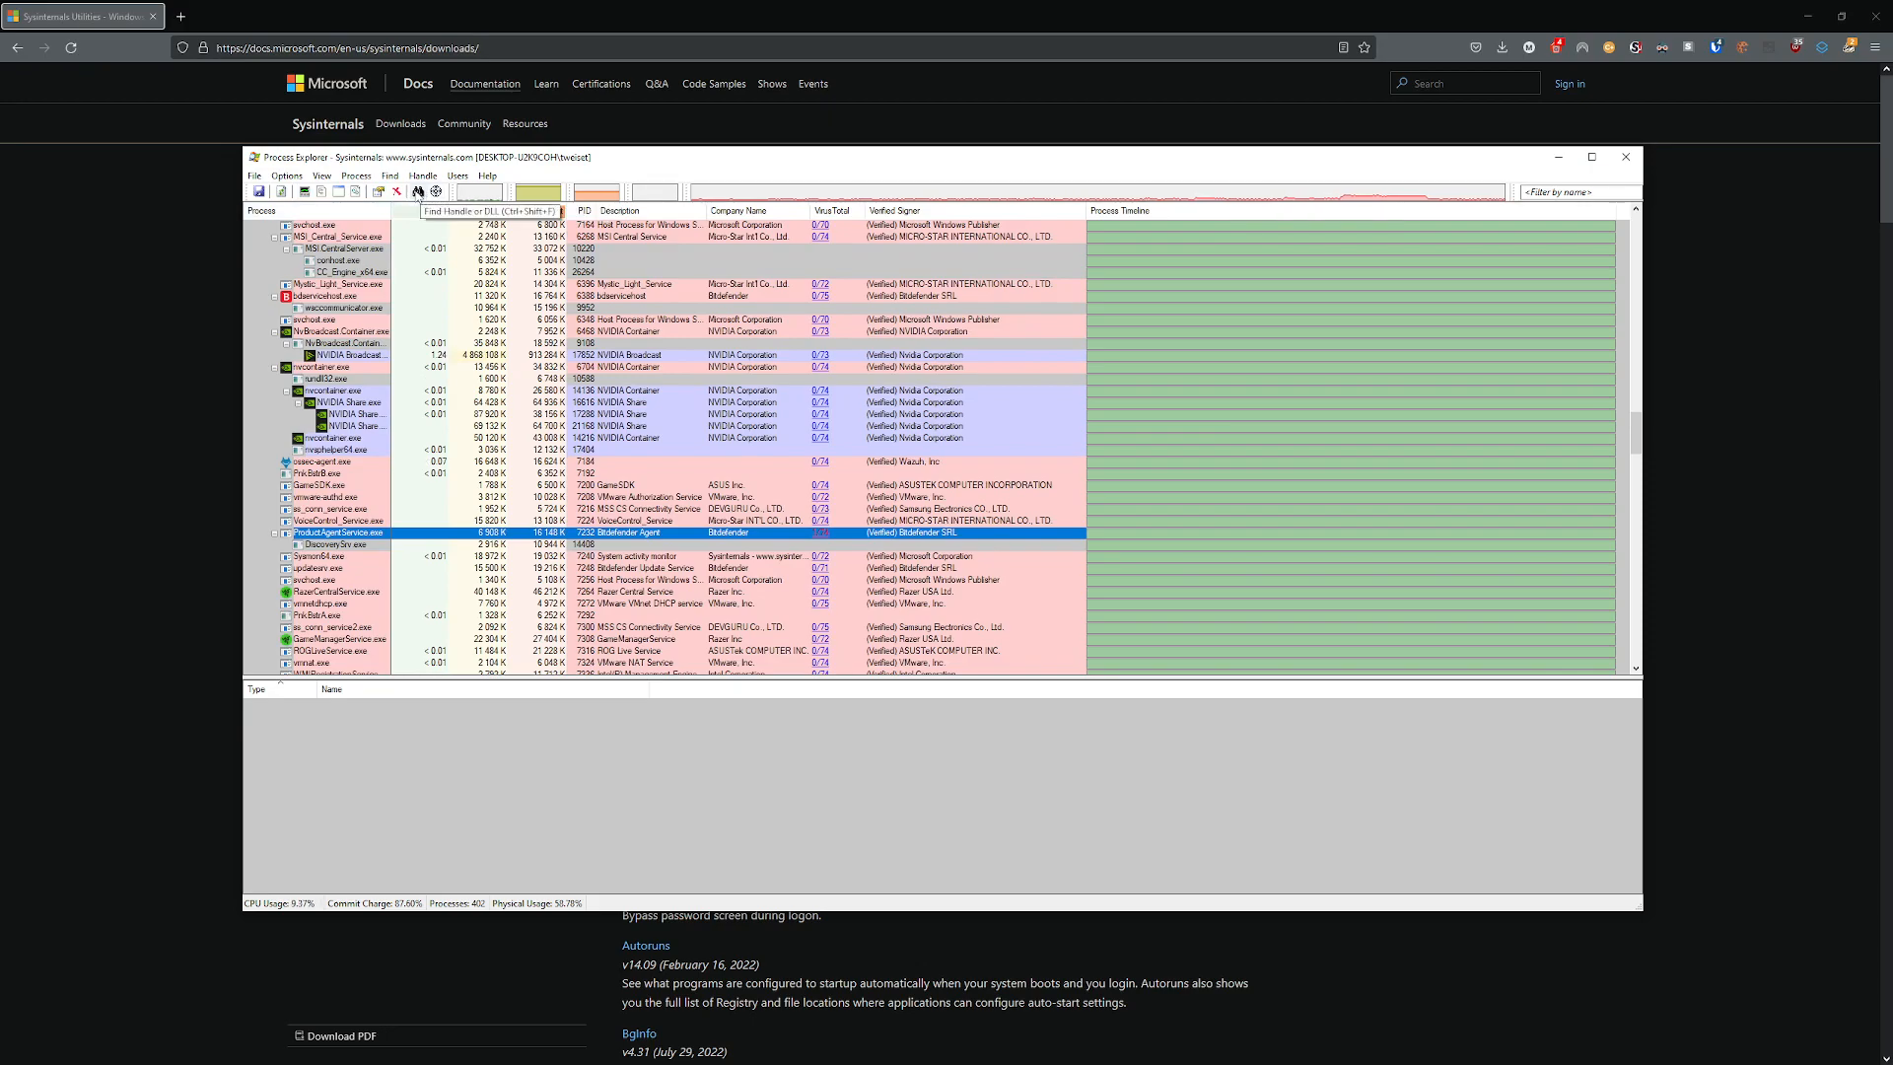
{"action": "left_click", "coordinate": [418, 192]}
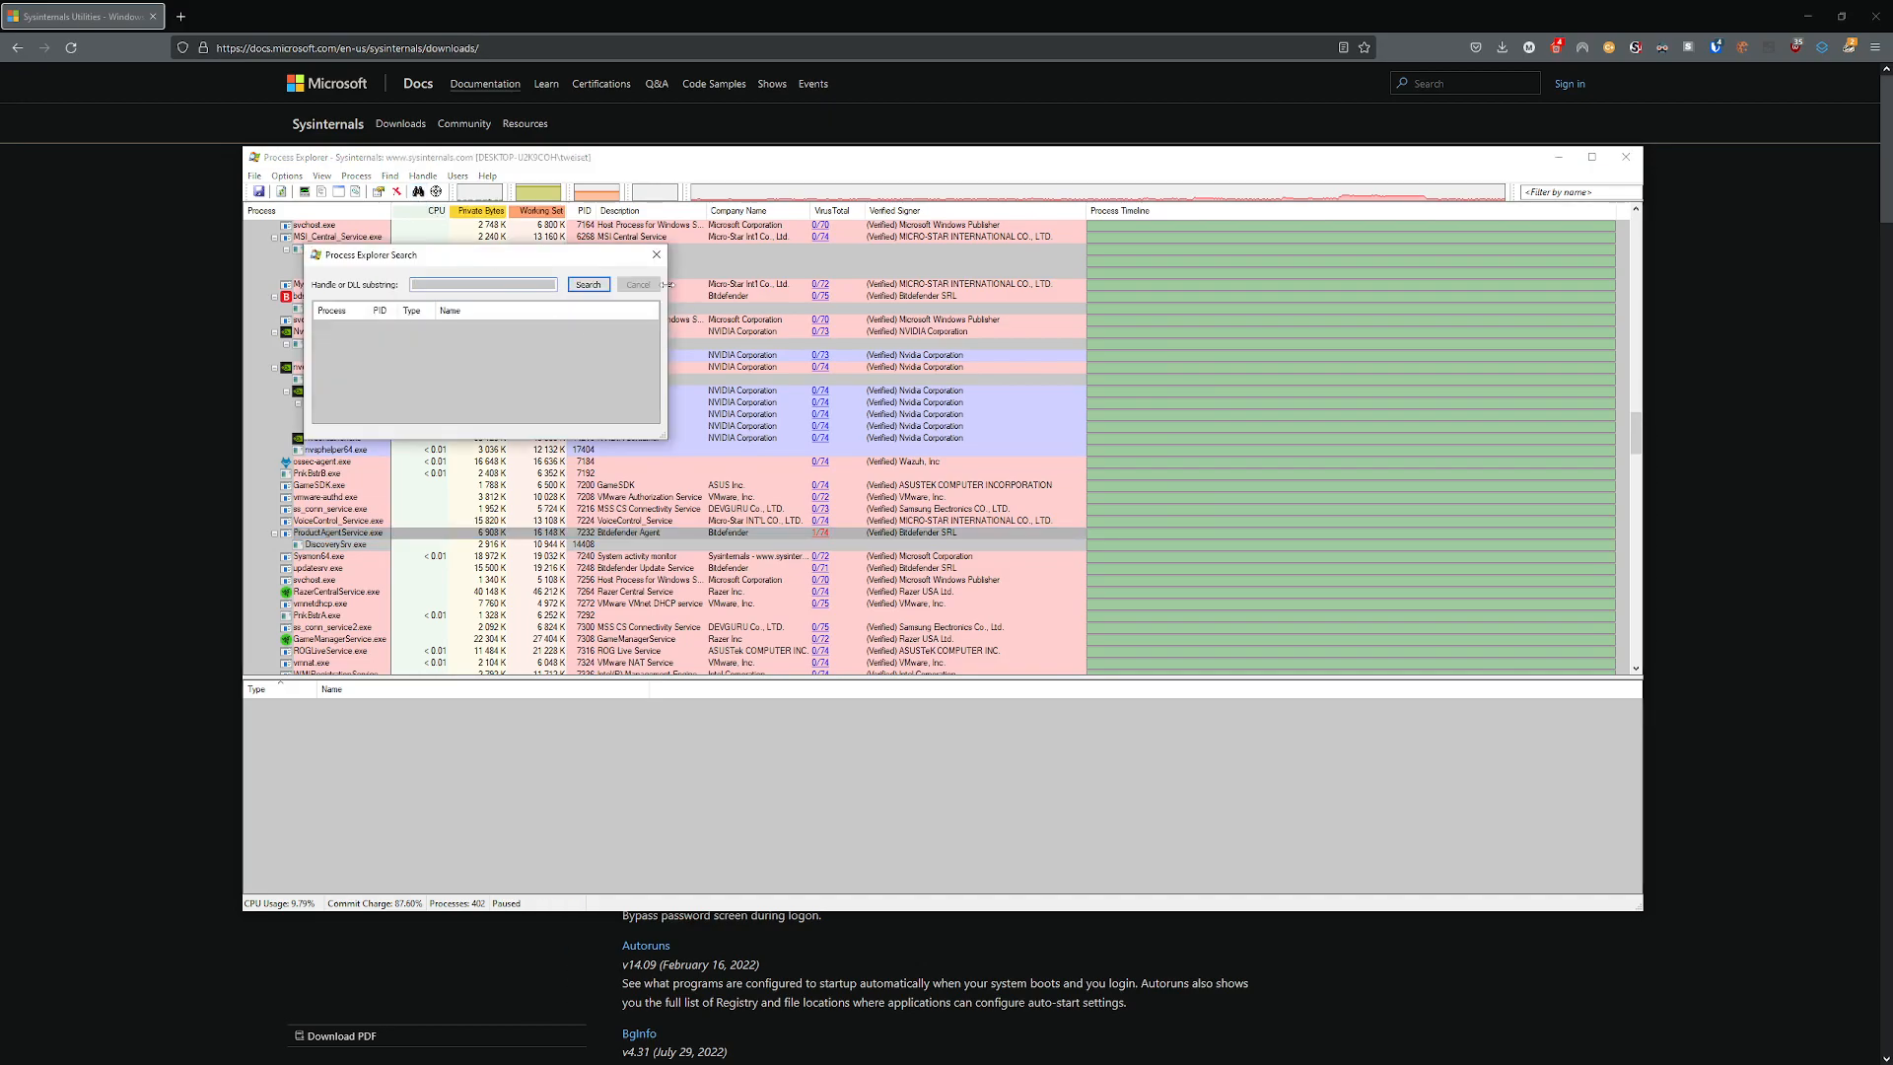
{"action": "left_click", "coordinate": [656, 257]}
Select different processes and list the open handles of the nvcontainer.exe process with PID 14136.
{"action": "left_click", "coordinate": [520, 333]}
{"action": "left_click", "coordinate": [520, 273]}
{"action": "scroll", "coordinate": [519, 333], "scroll_direction": "up", "scroll_amount": 7}
{"action": "left_click", "coordinate": [520, 334]}
{"action": "left_click", "coordinate": [526, 276]}
{"action": "scroll", "coordinate": [531, 335], "scroll_direction": "down", "scroll_amount": 4}
{"action": "left_click", "coordinate": [519, 497]}
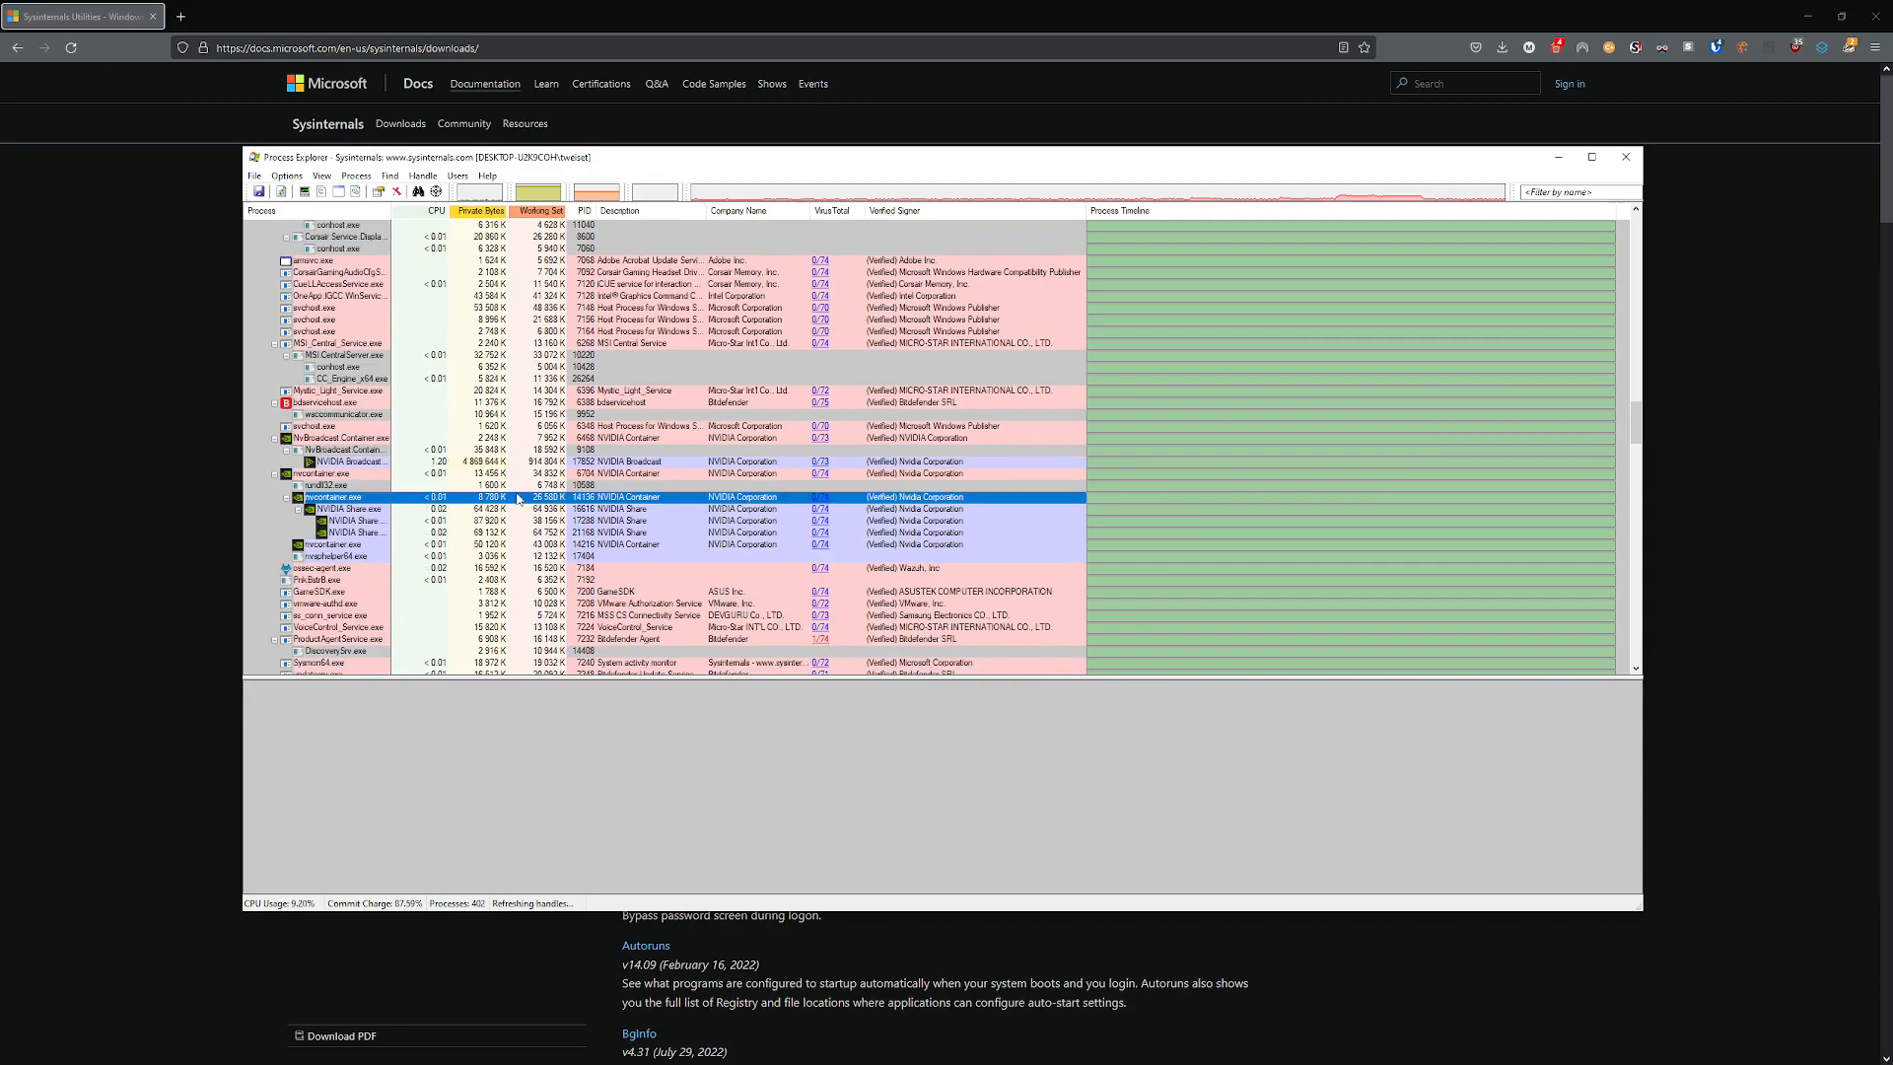
{"action": "scroll", "coordinate": [521, 450], "scroll_direction": "down", "scroll_amount": 3}
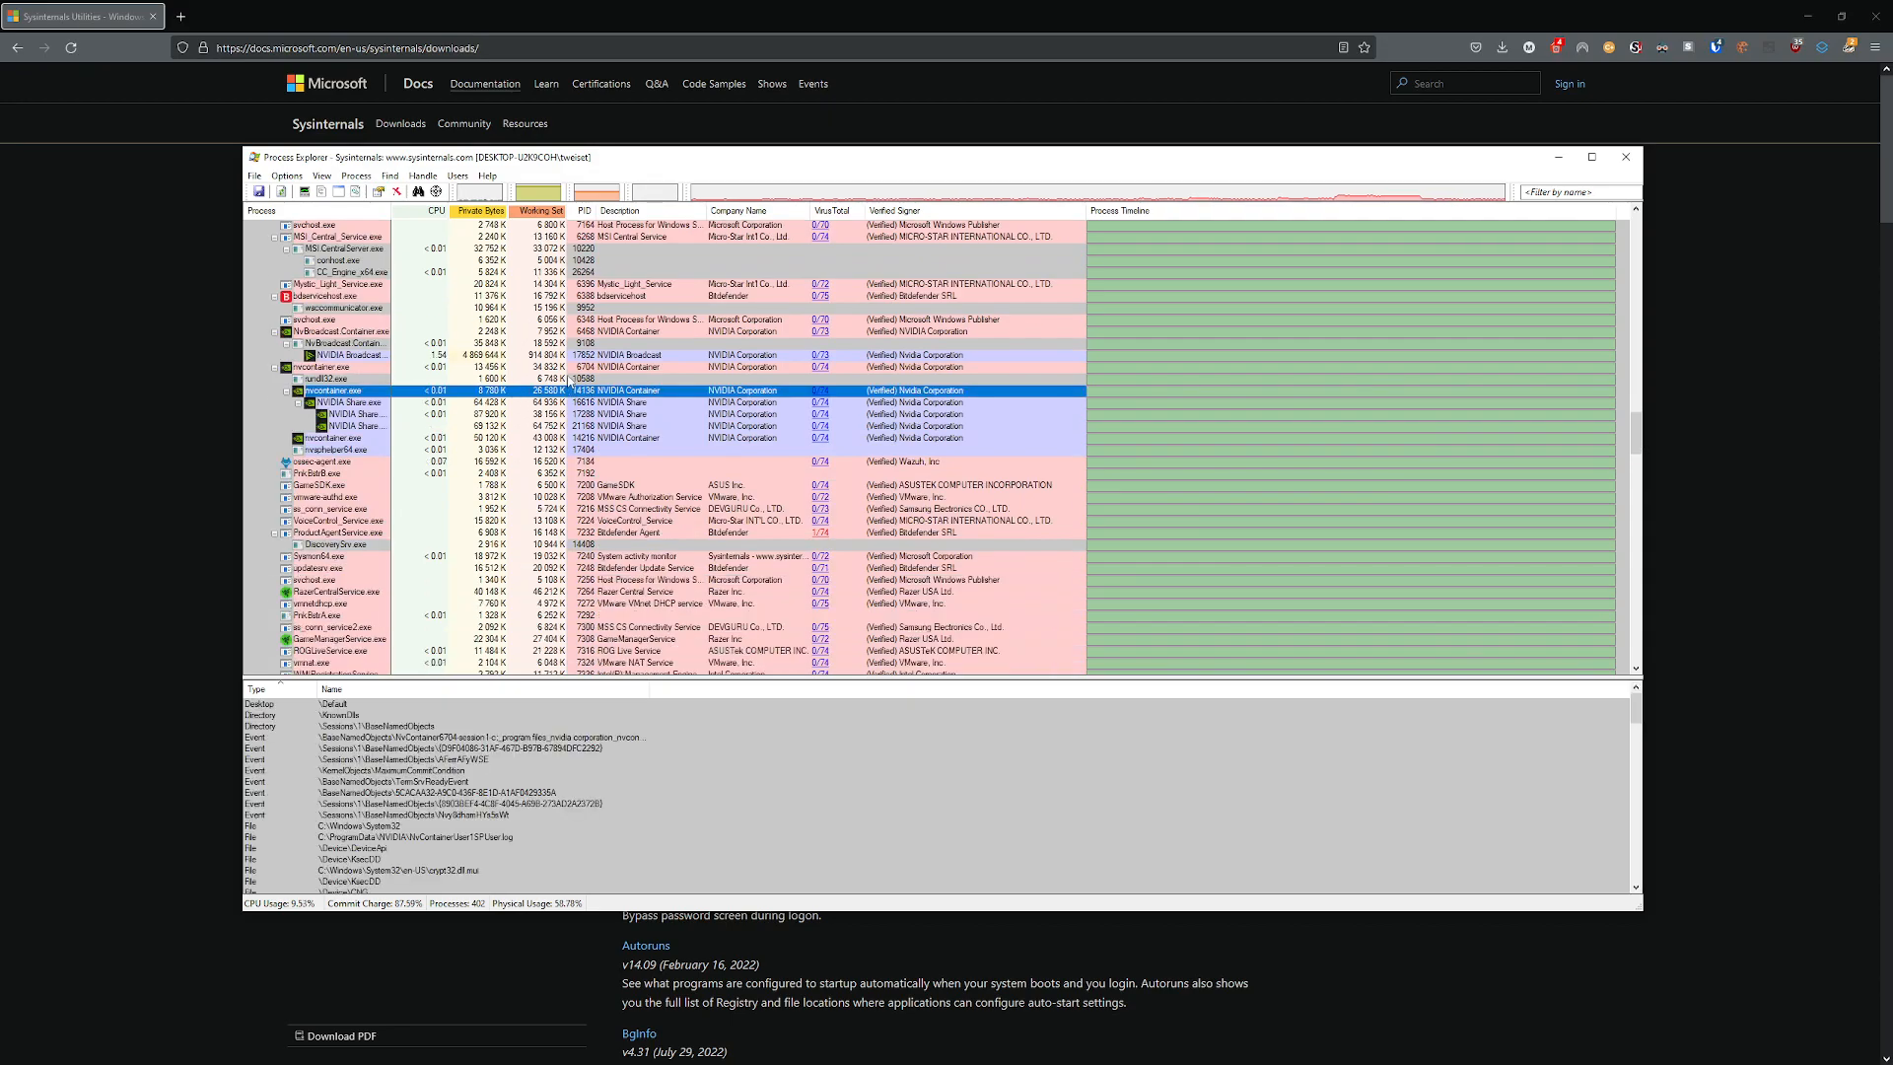
Check the handles of ProductAgentService.exe, VoiceControl_Service.exe, vmware-authd.exe, MSI_Central_Service.exe and a svchost.exe process.
{"action": "scroll", "coordinate": [569, 382], "scroll_direction": "down", "scroll_amount": 3}
{"action": "left_click", "coordinate": [674, 426]}
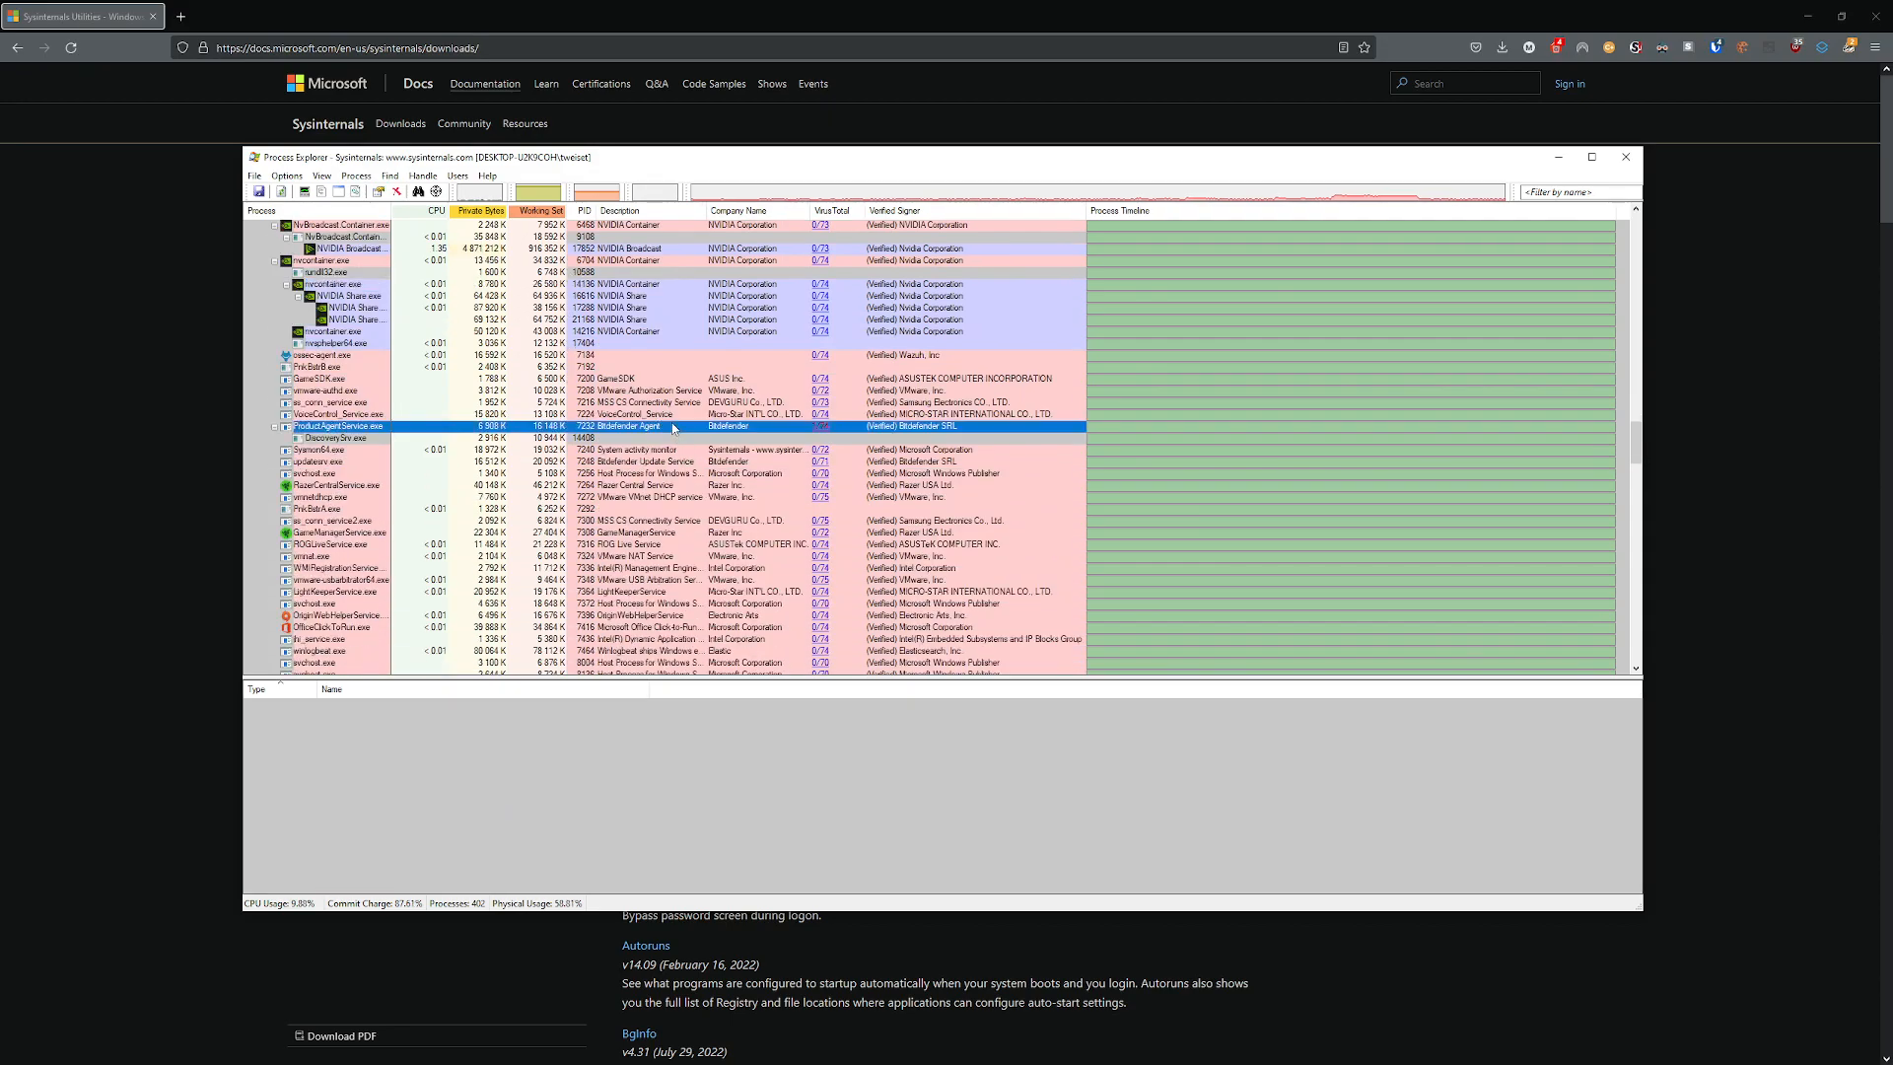
{"action": "left_click", "coordinate": [576, 748]}
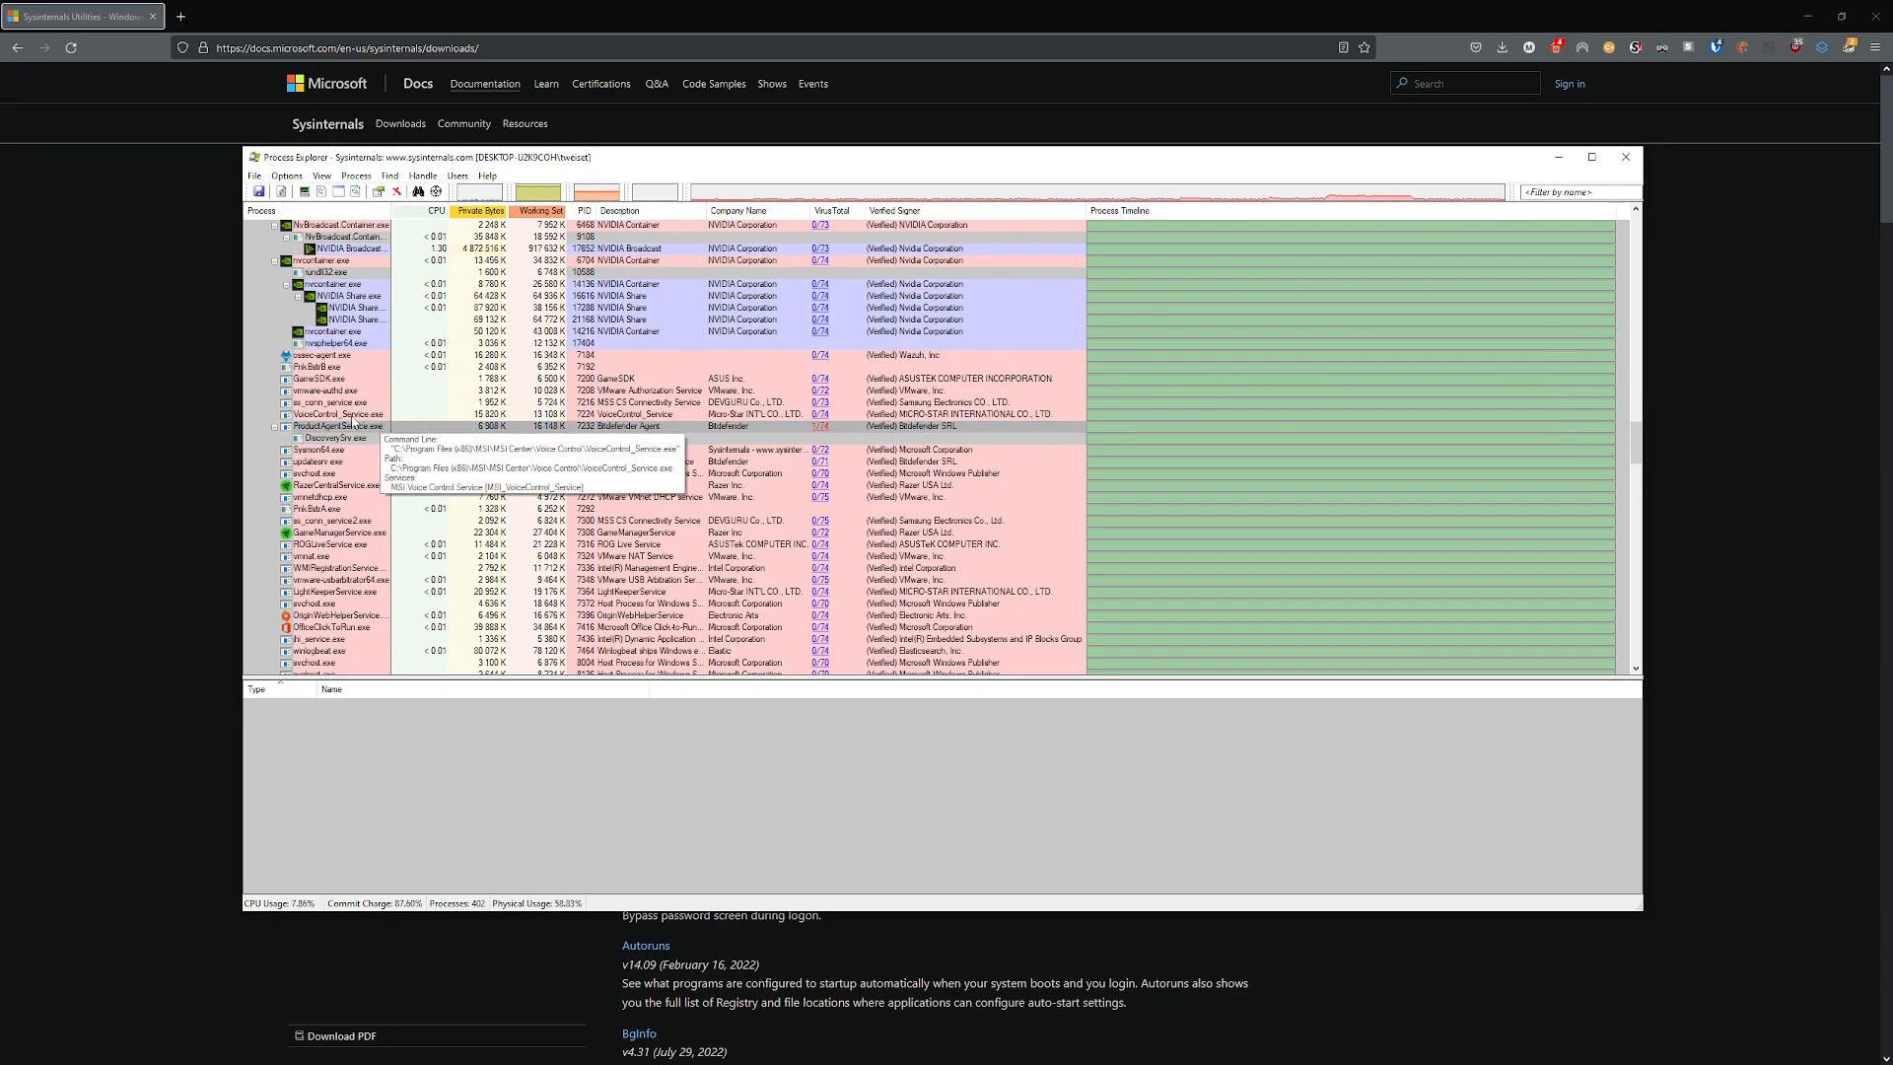
{"action": "left_click", "coordinate": [354, 415]}
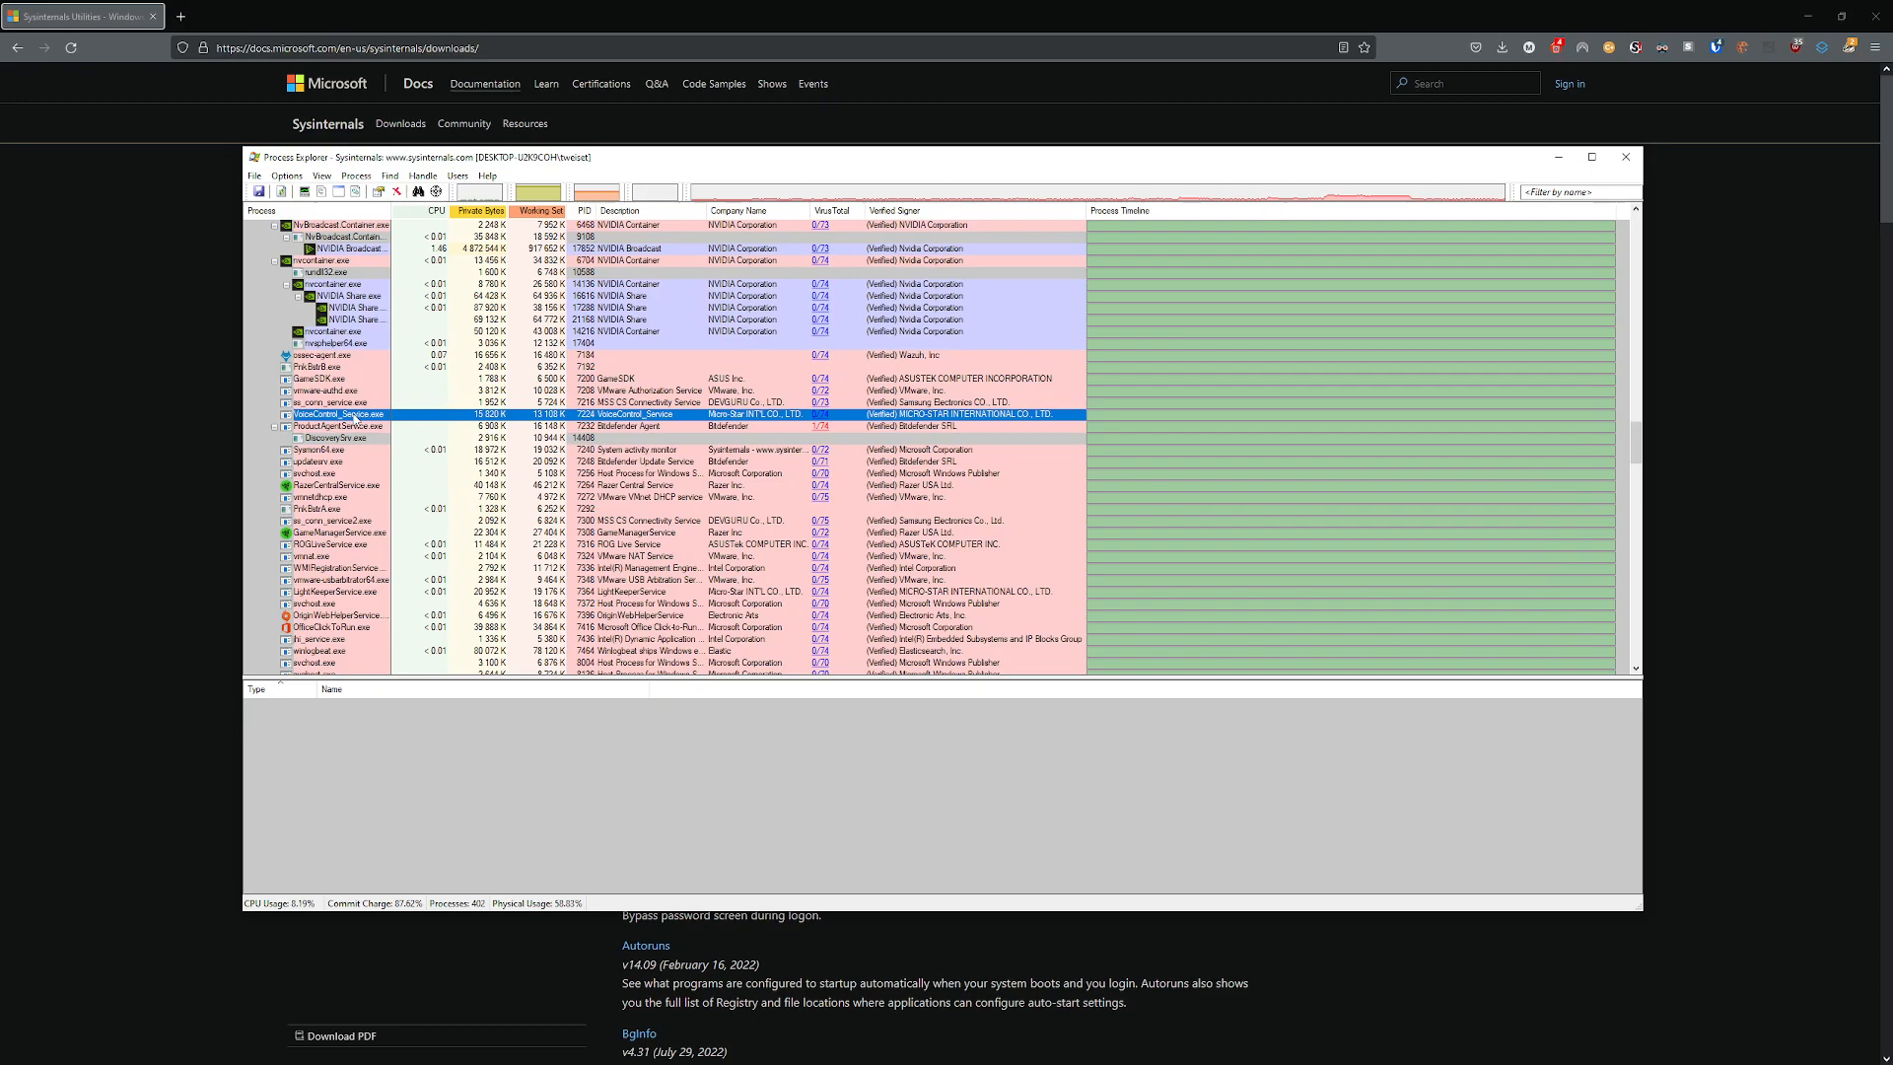
{"action": "left_click", "coordinate": [354, 393]}
{"action": "scroll", "coordinate": [354, 396], "scroll_direction": "up", "scroll_amount": 4}
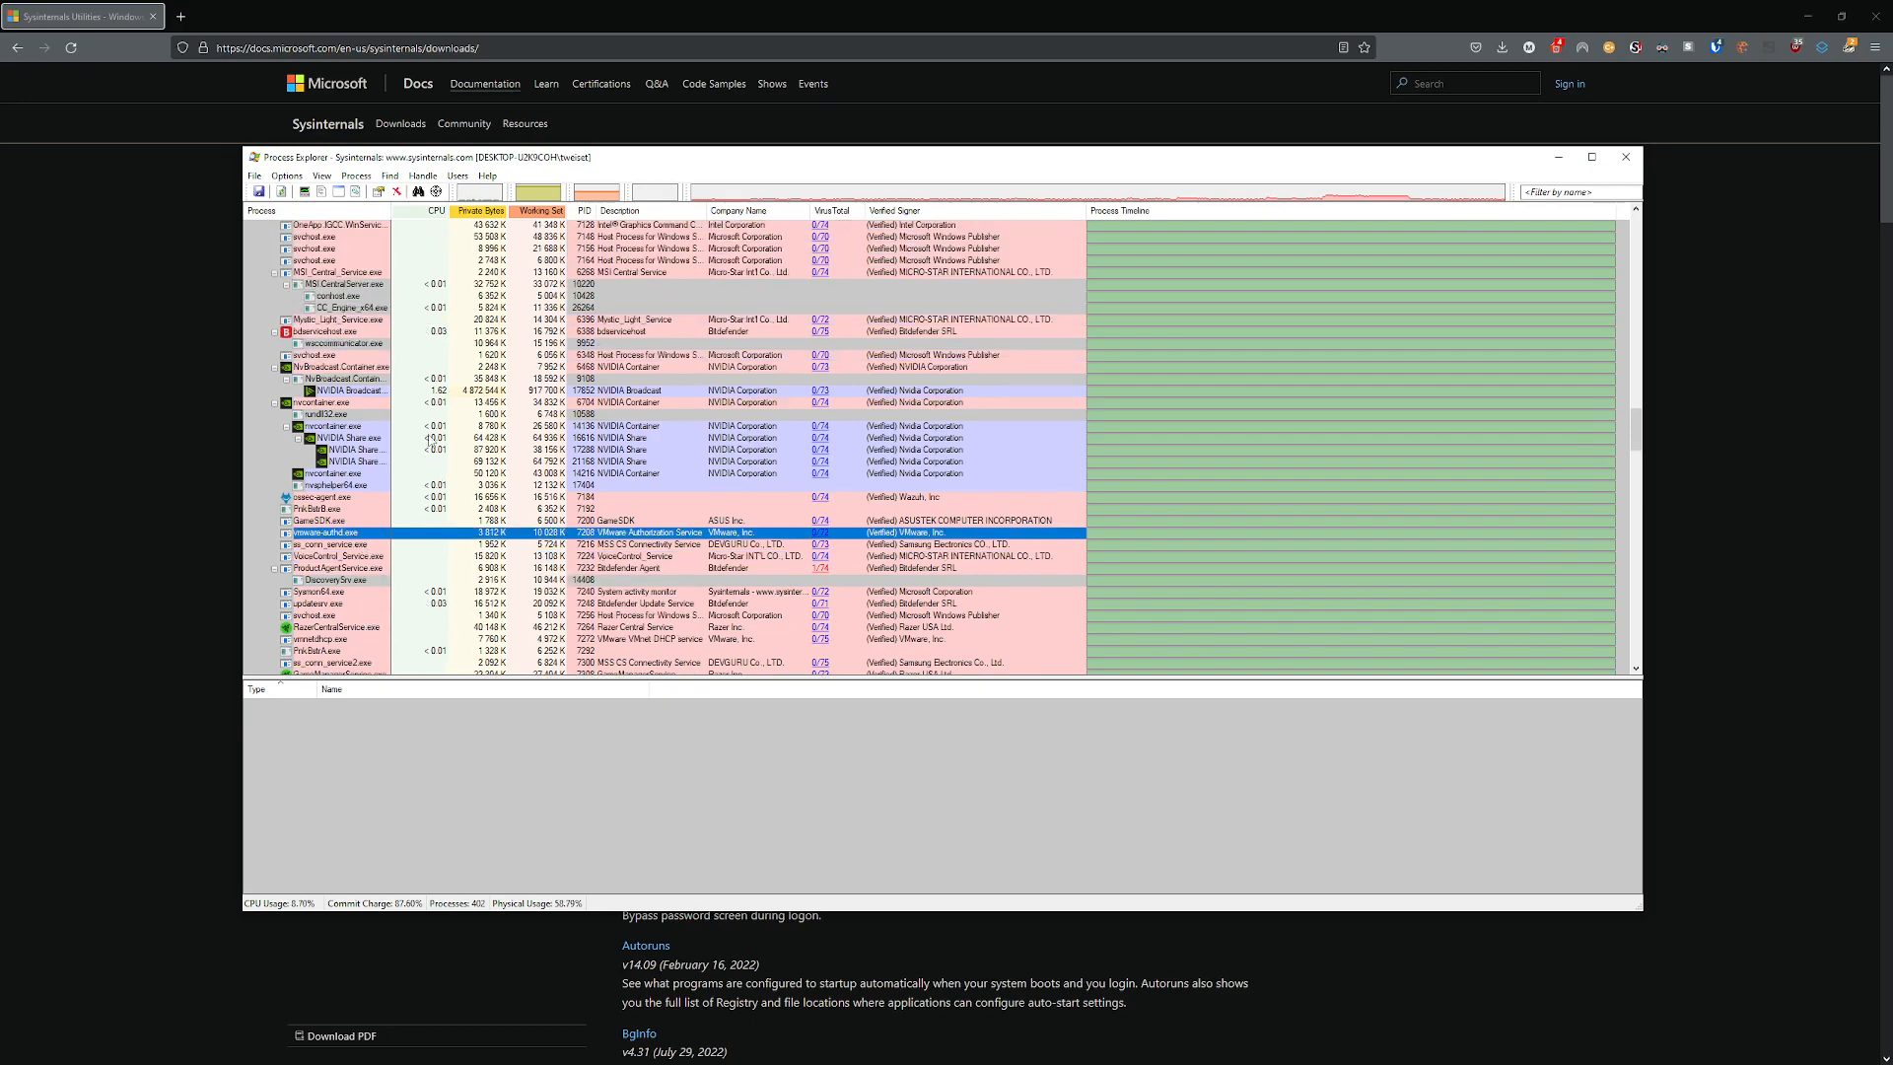
{"action": "scroll", "coordinate": [353, 400], "scroll_direction": "up", "scroll_amount": 3}
{"action": "left_click", "coordinate": [350, 394]}
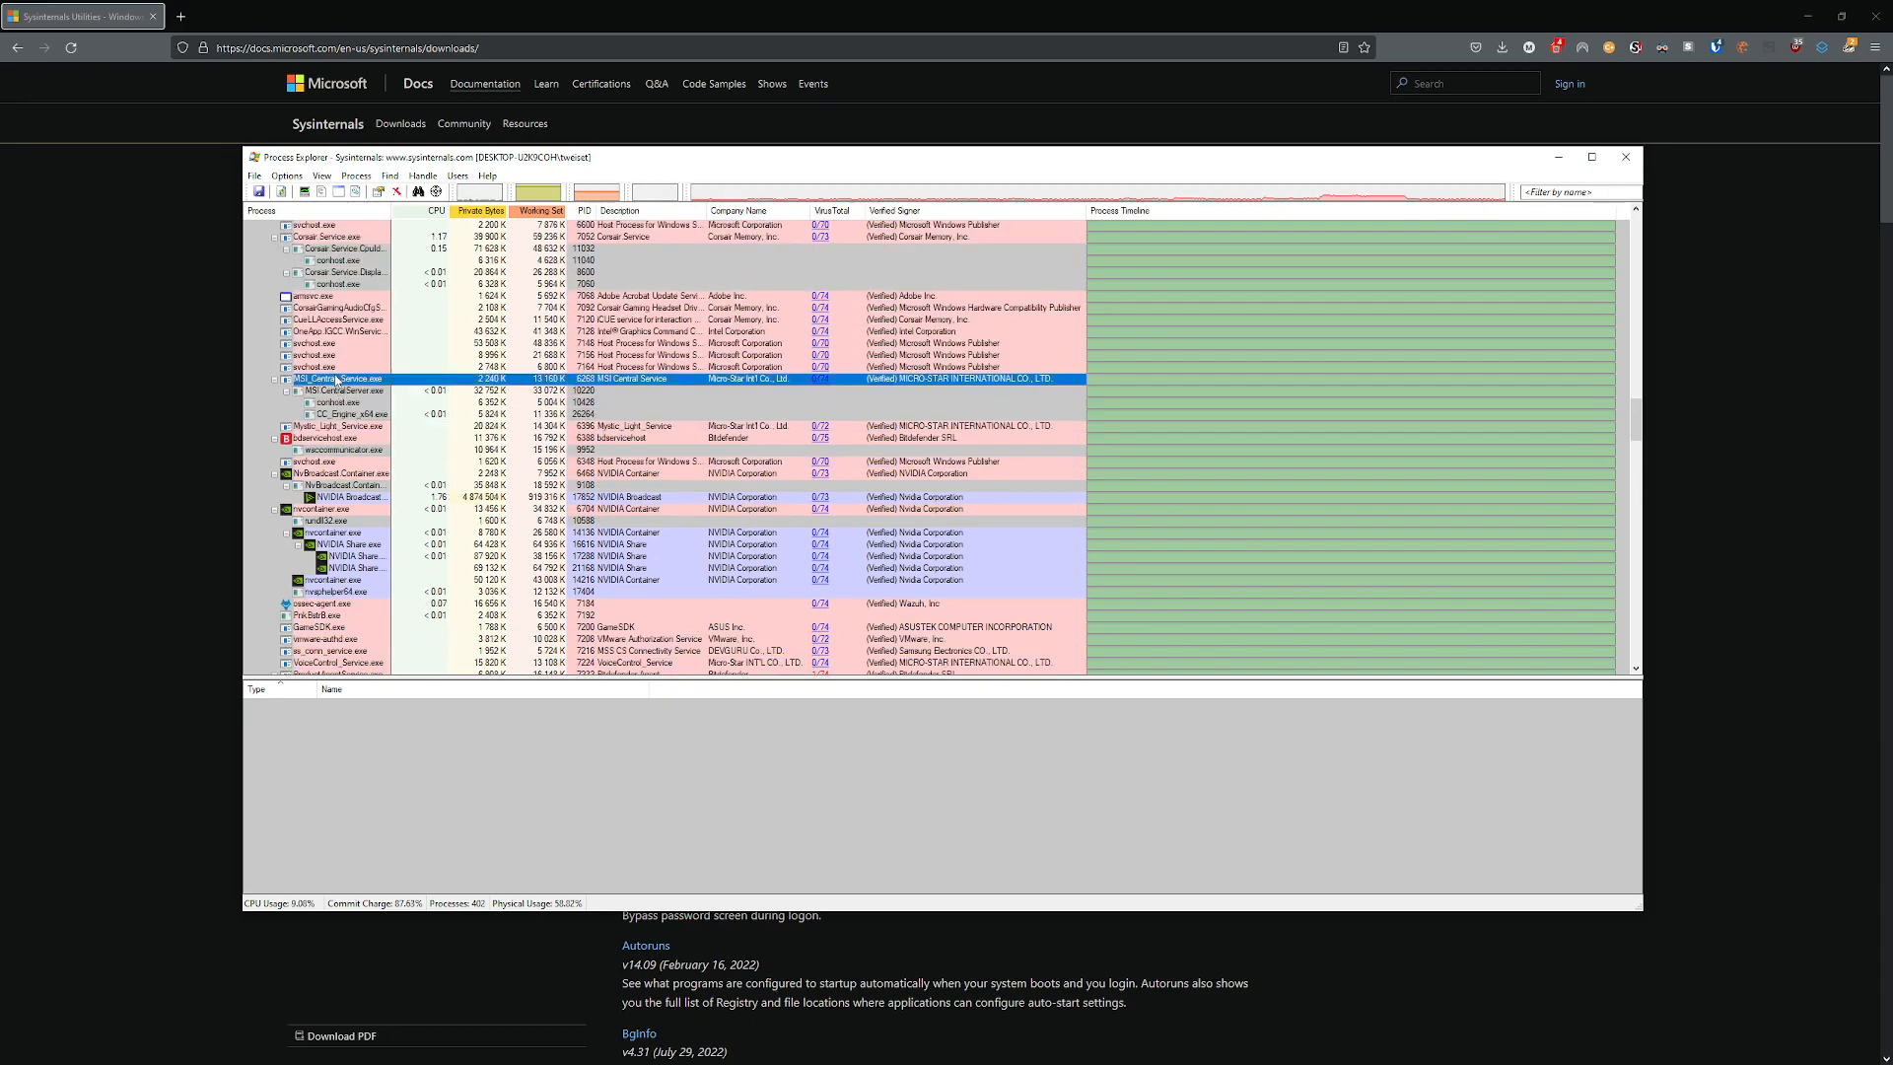
{"action": "left_click", "coordinate": [335, 357]}
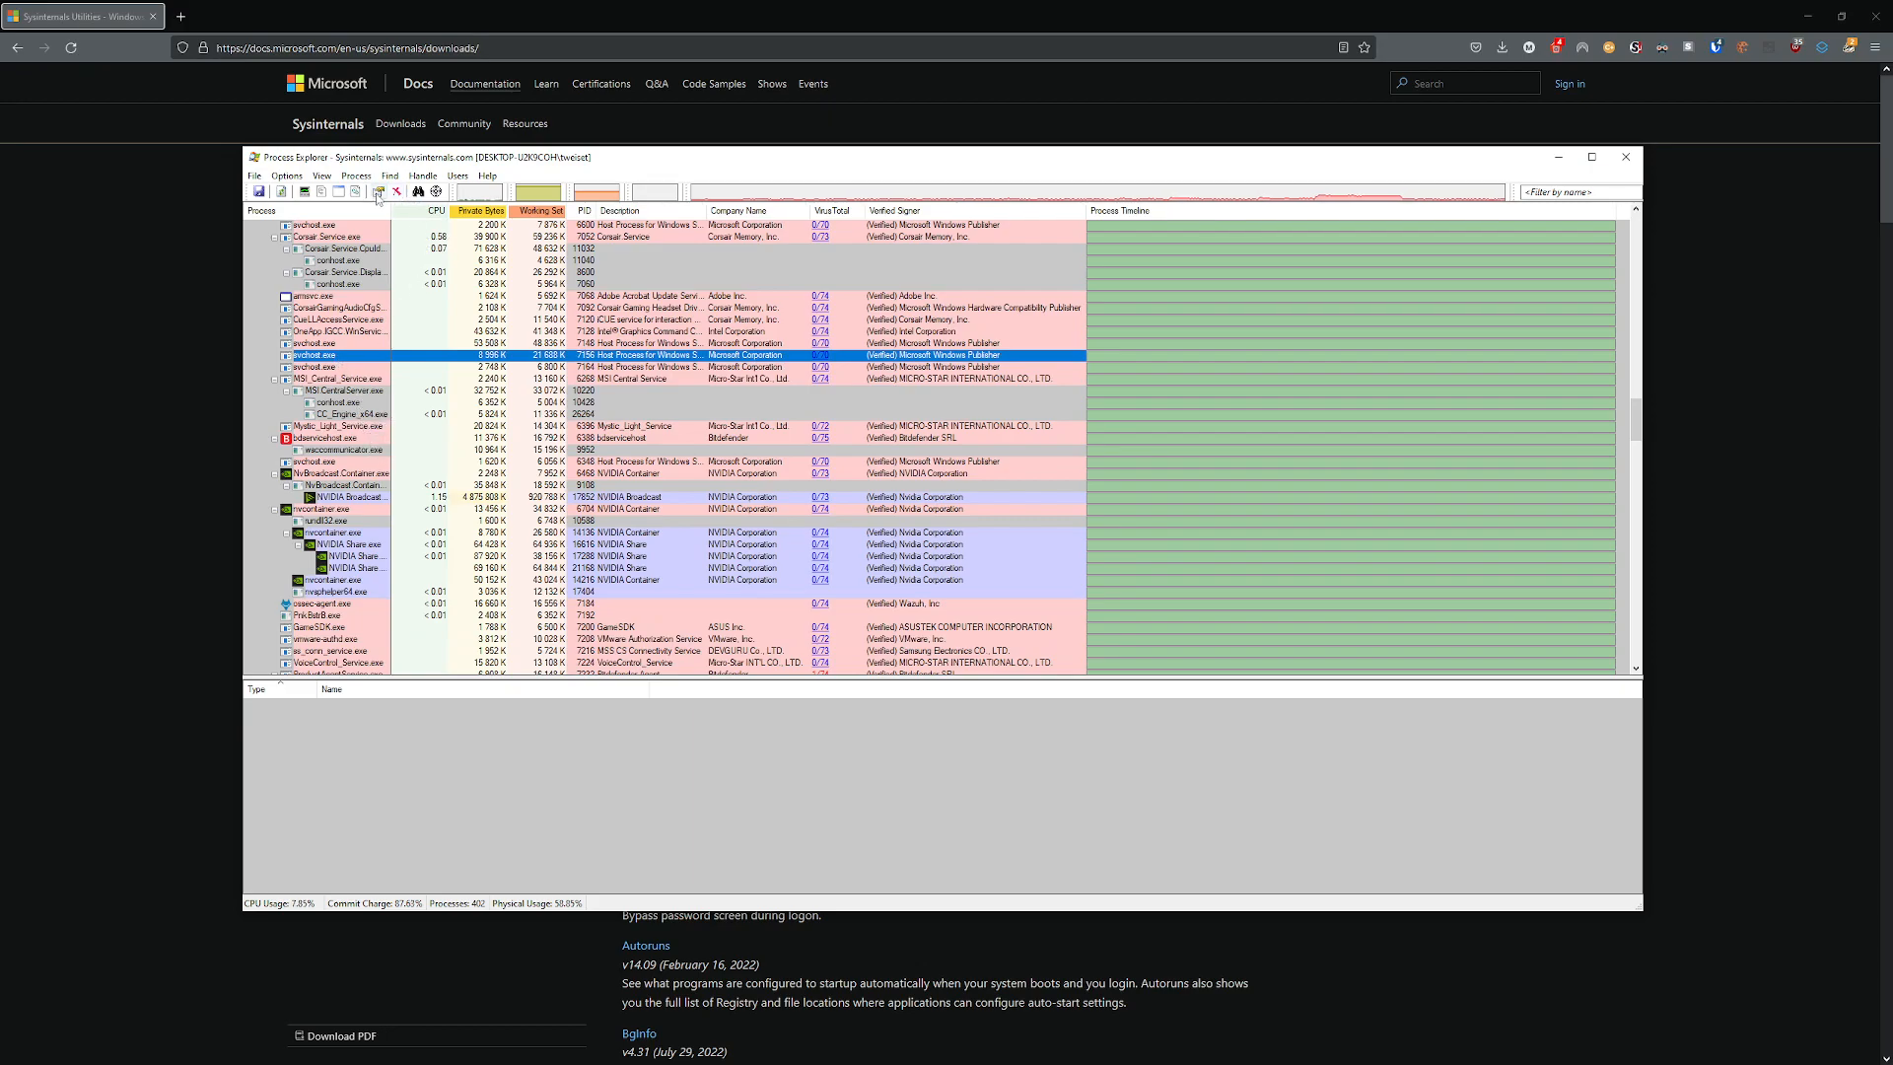
Switch the lower pane back to the DLL view and check the loaded DLLs of several svchost.exe processes.
{"action": "left_click", "coordinate": [356, 192]}
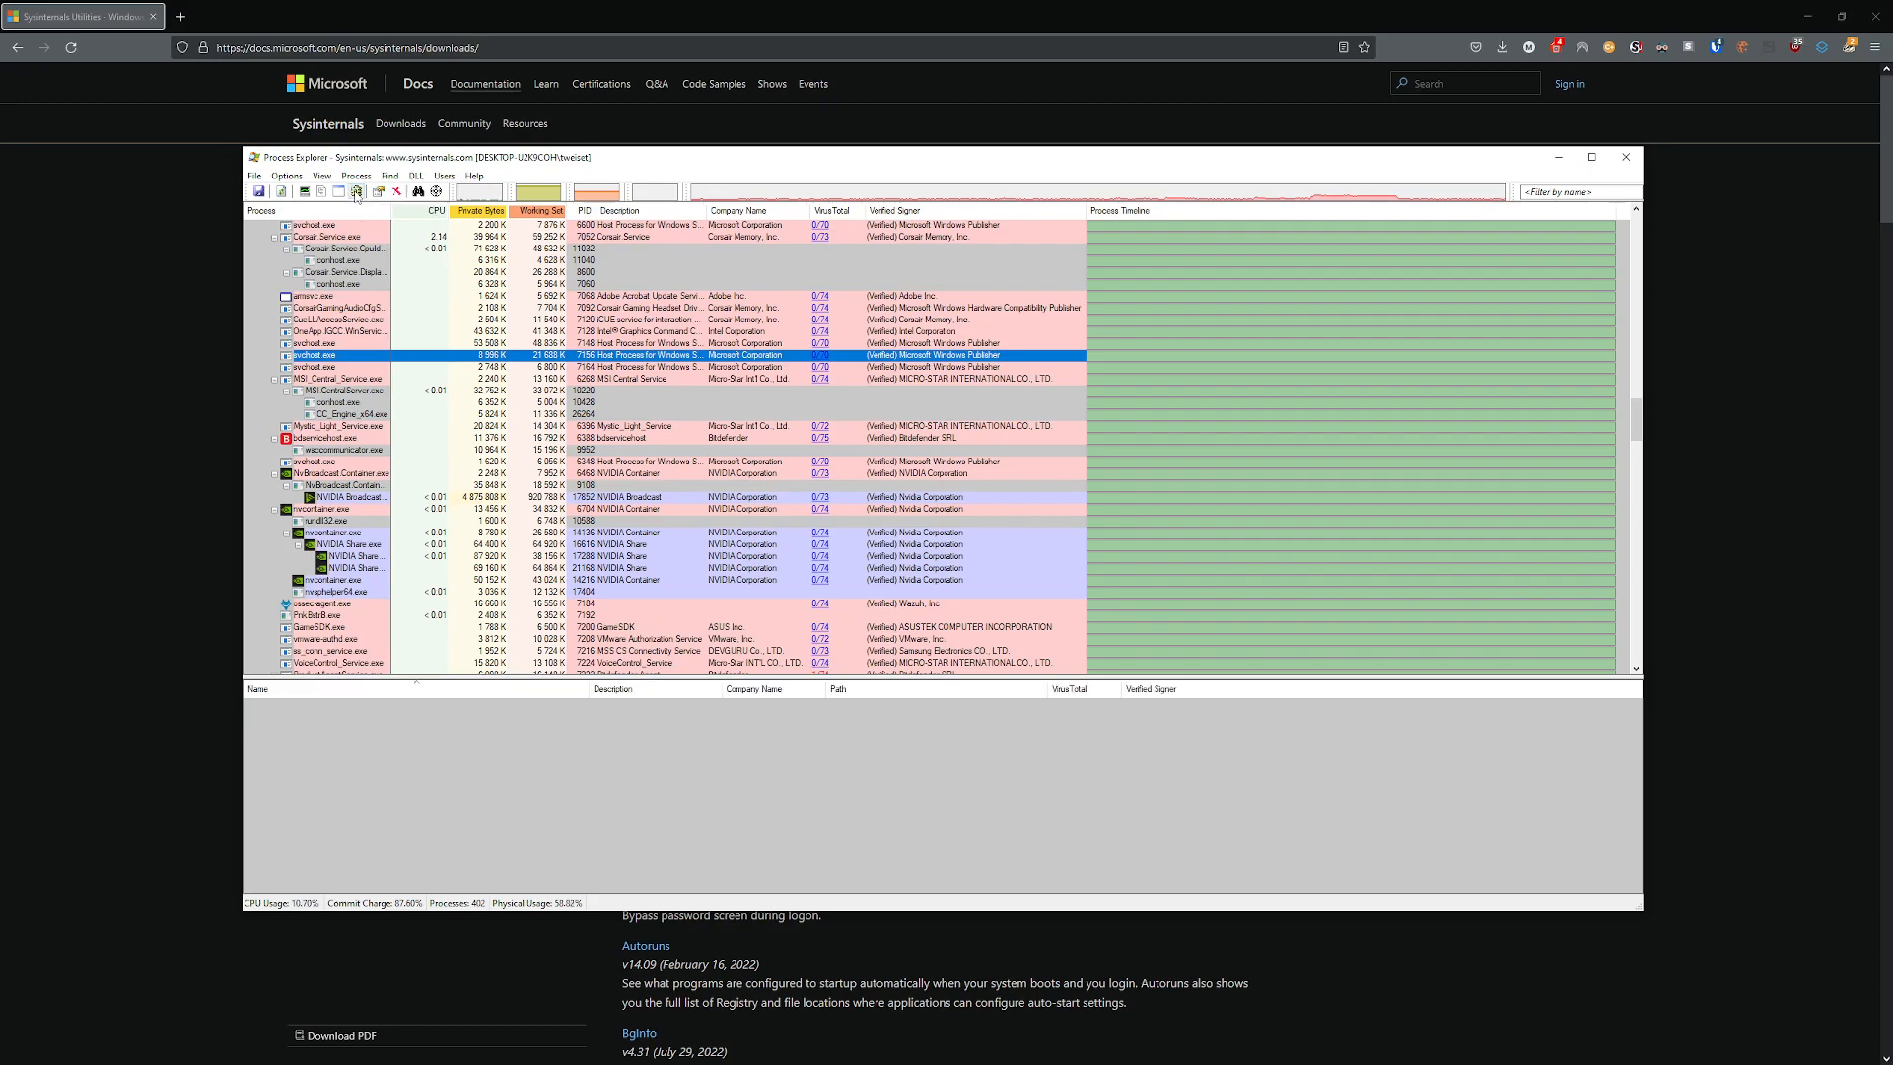
{"action": "left_click", "coordinate": [352, 370]}
{"action": "scroll", "coordinate": [352, 378], "scroll_direction": "up", "scroll_amount": 2}
{"action": "left_click", "coordinate": [343, 276]}
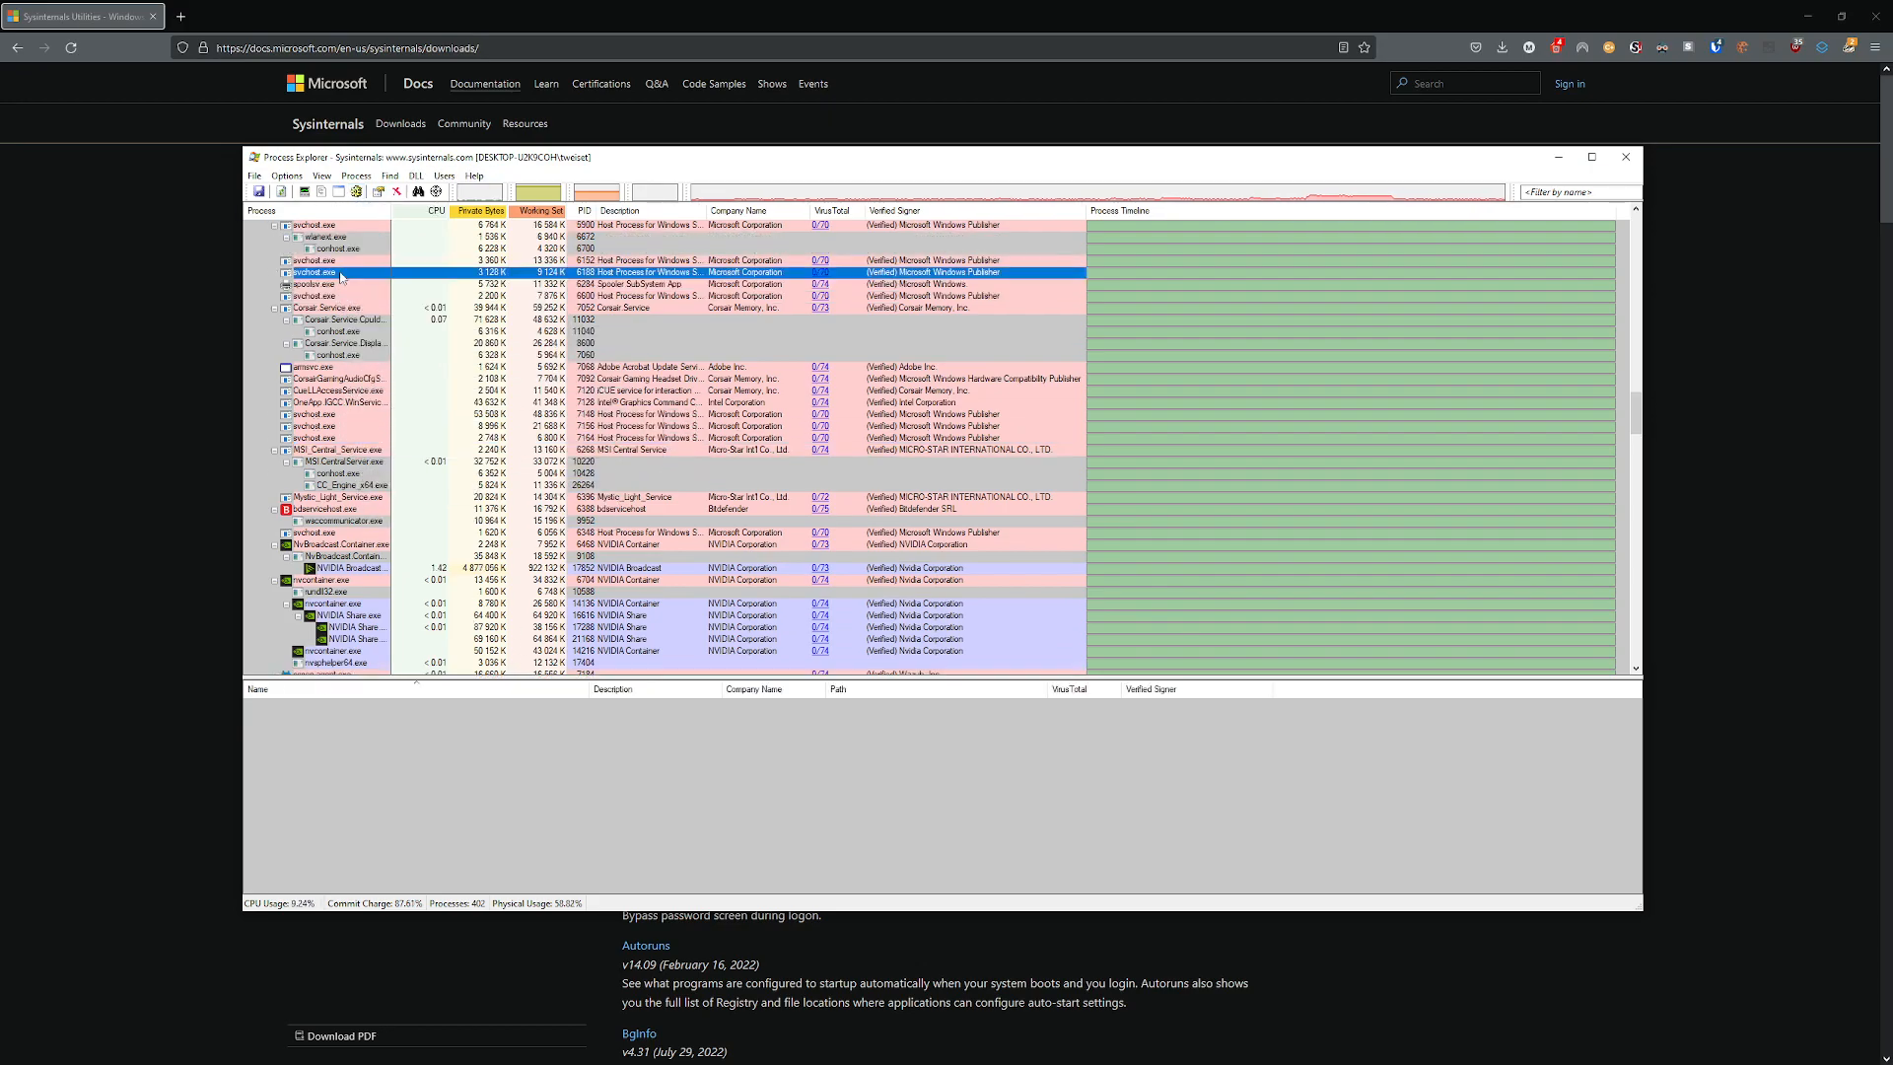
Bring up the available process actions for the svchost.exe process below spoolsv.exe and dismiss them.
{"action": "left_click", "coordinate": [339, 297]}
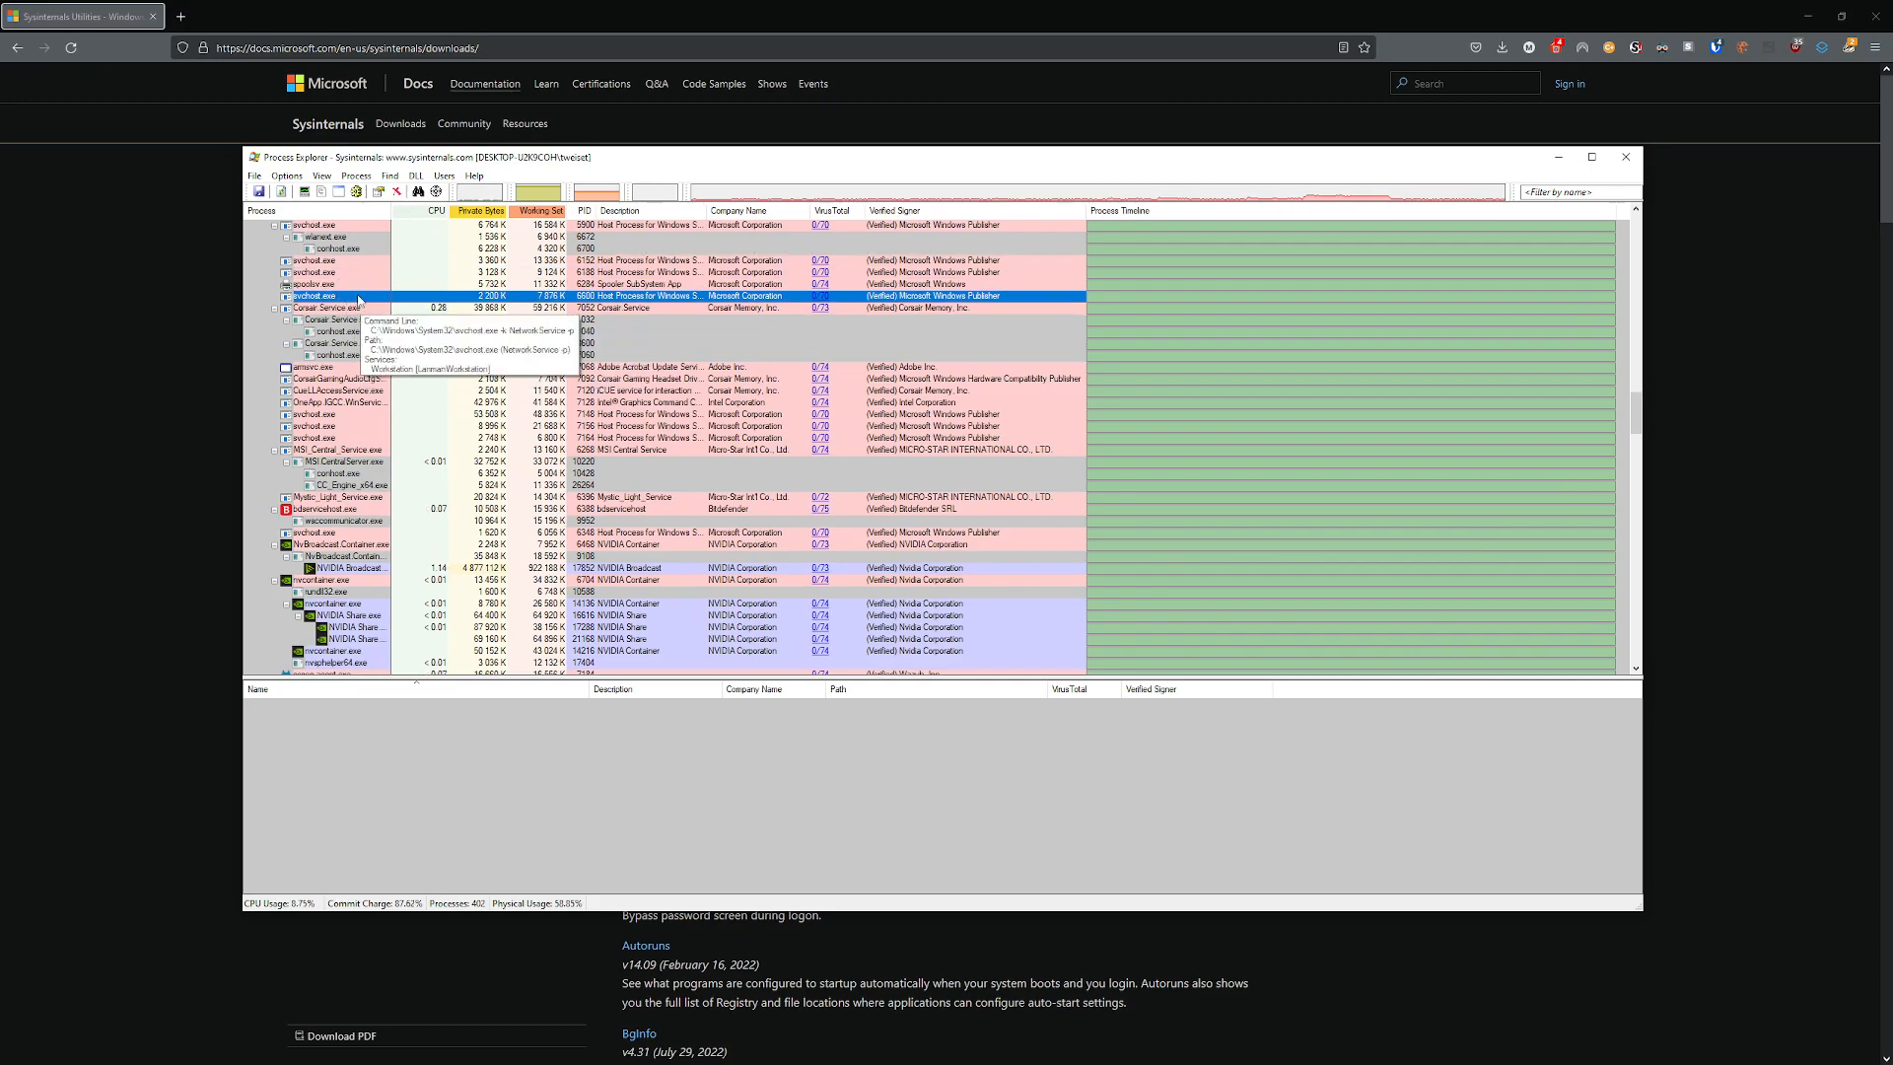
{"action": "right_click", "coordinate": [517, 297]}
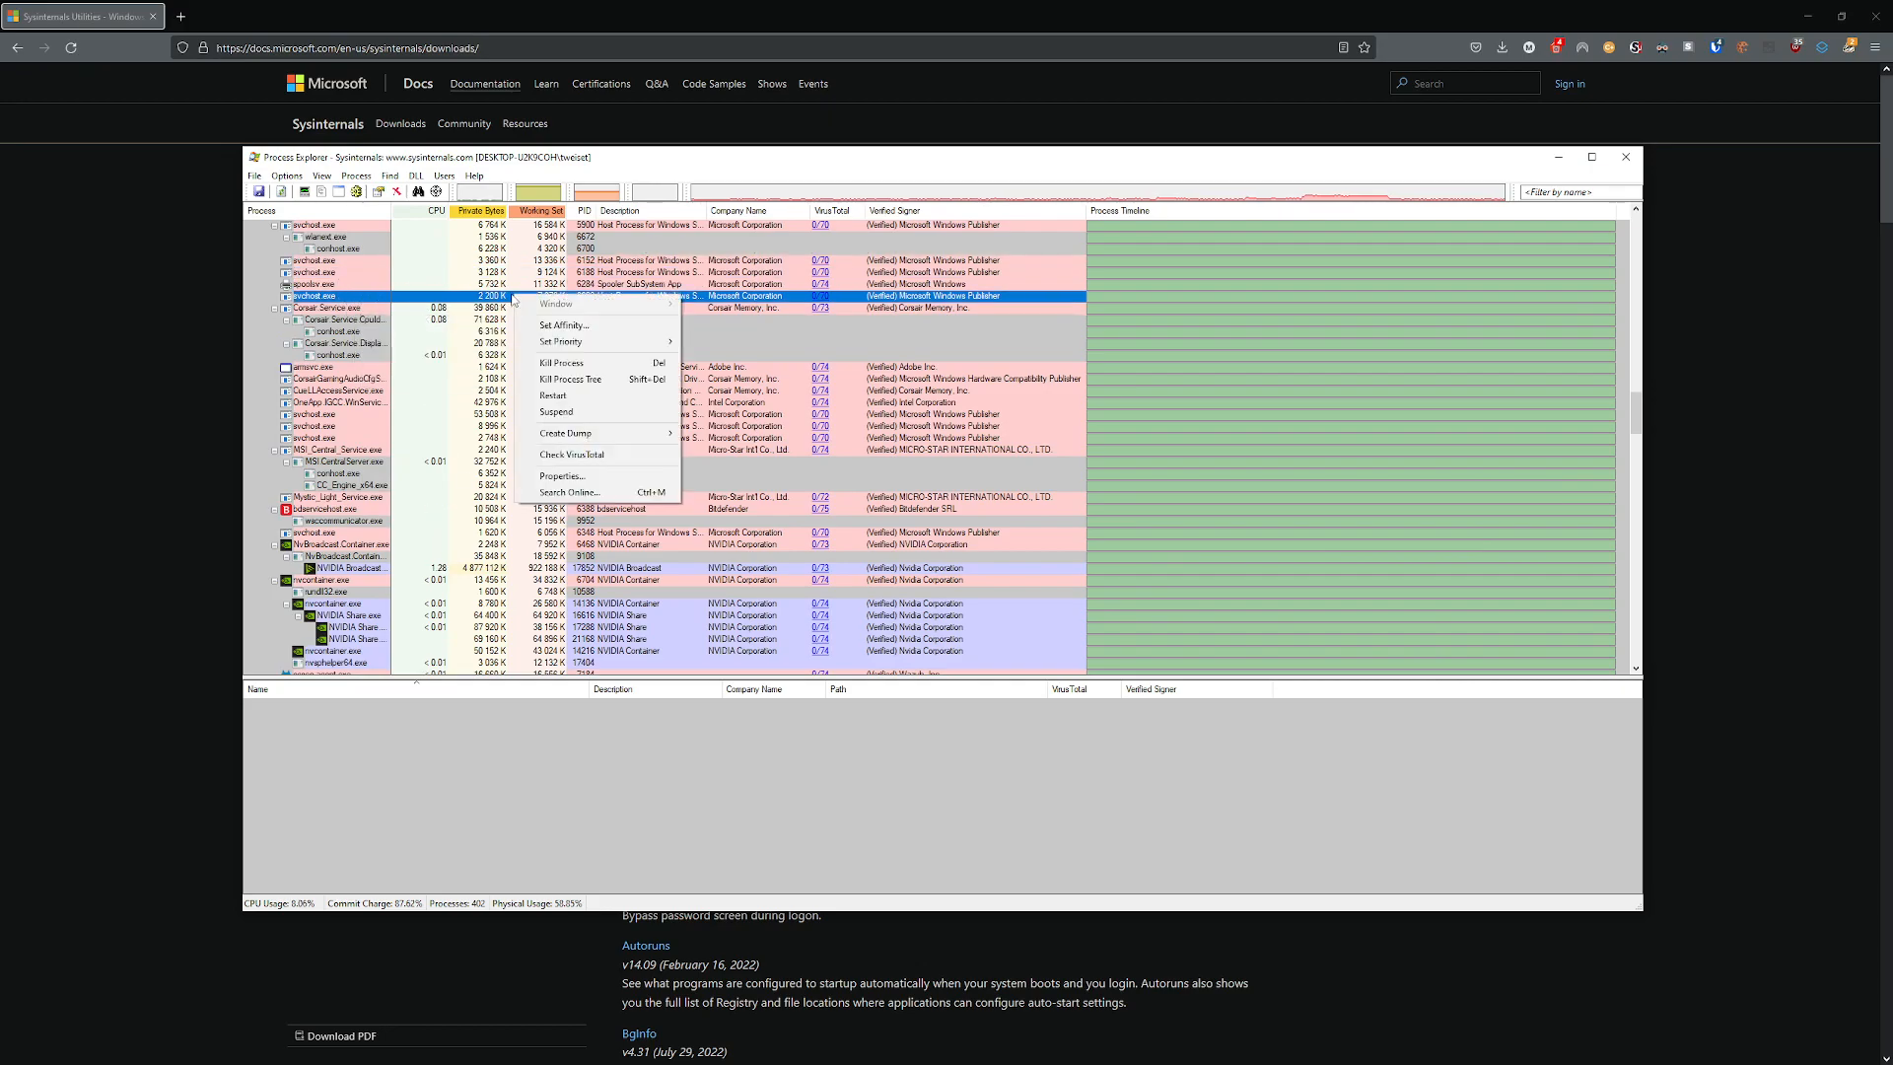
{"action": "left_click", "coordinate": [459, 275]}
Check the loaded DLLs of the ASUS Com Service process and the svchost.exe process that hosts audiodg.exe.
{"action": "scroll", "coordinate": [431, 483], "scroll_direction": "up", "scroll_amount": 7}
{"action": "left_click", "coordinate": [418, 296]}
{"action": "left_click", "coordinate": [396, 381]}
{"action": "left_click", "coordinate": [388, 405]}
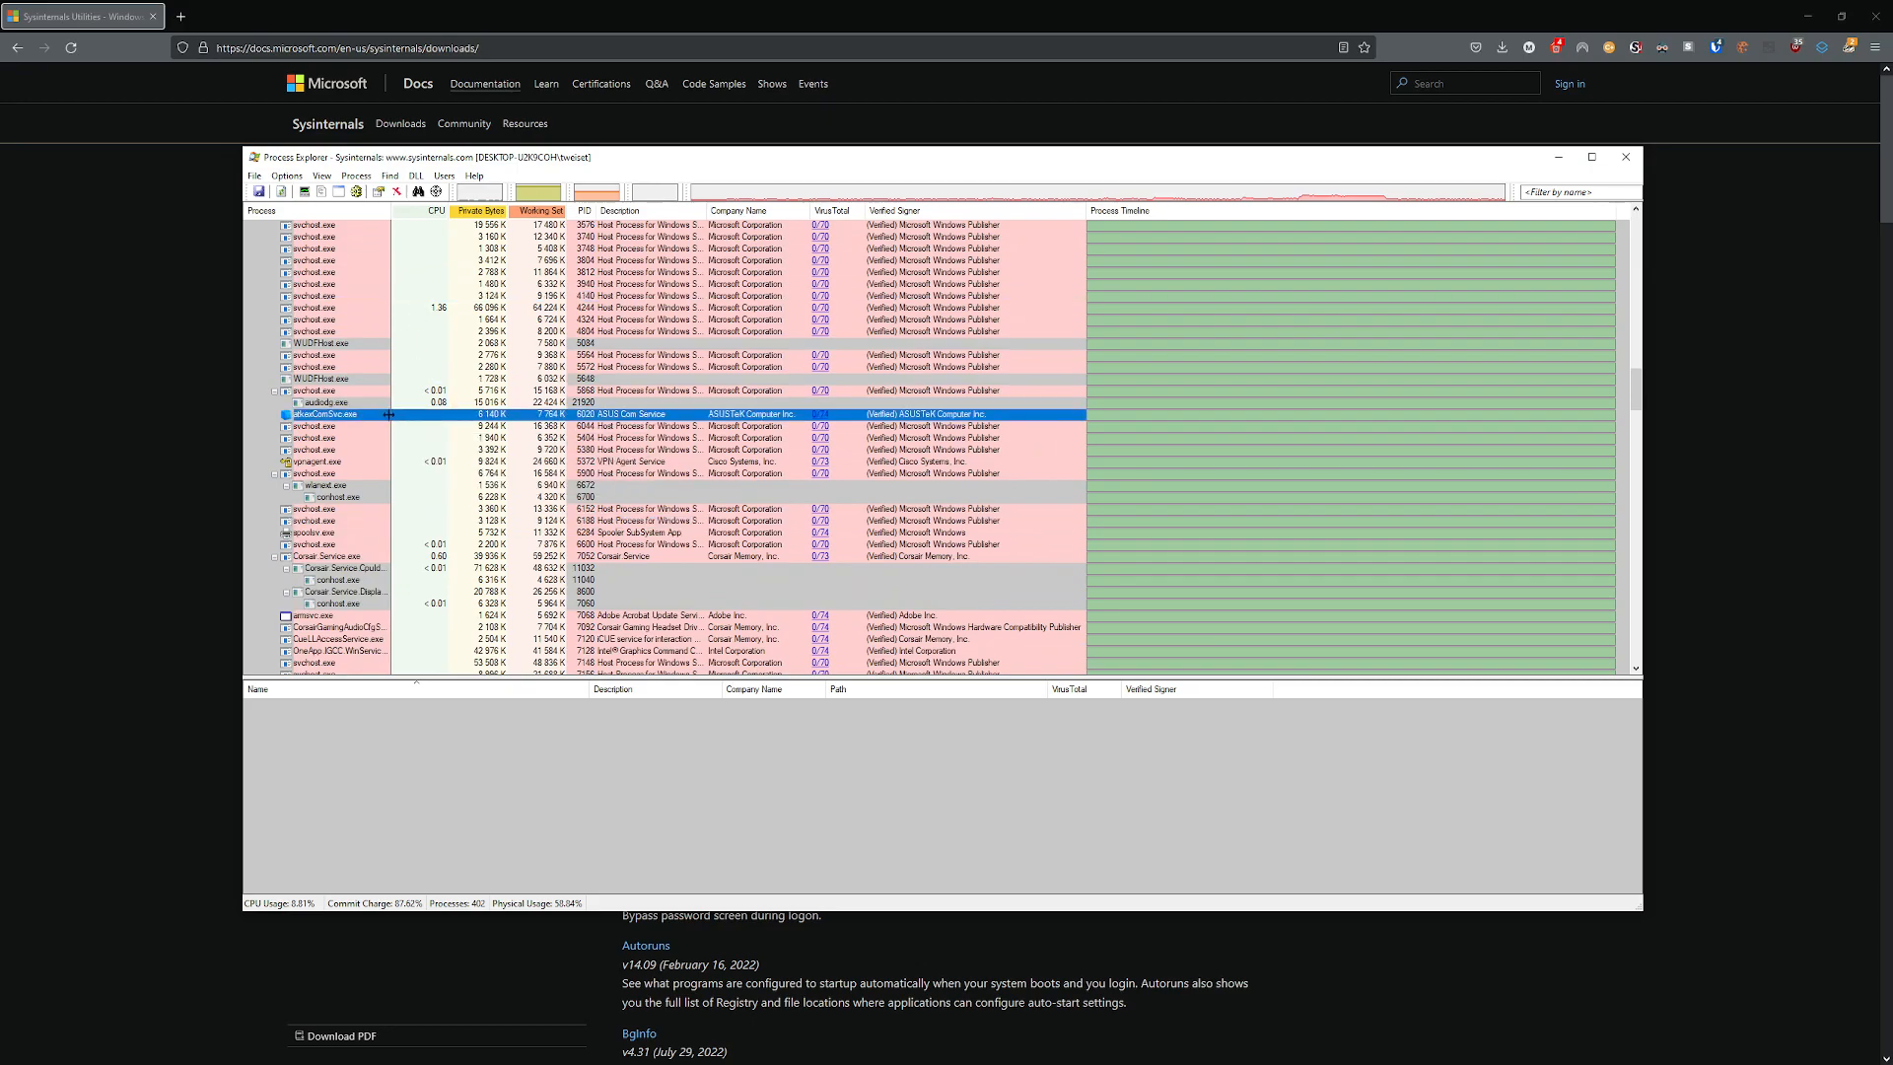
{"action": "left_click", "coordinate": [385, 393]}
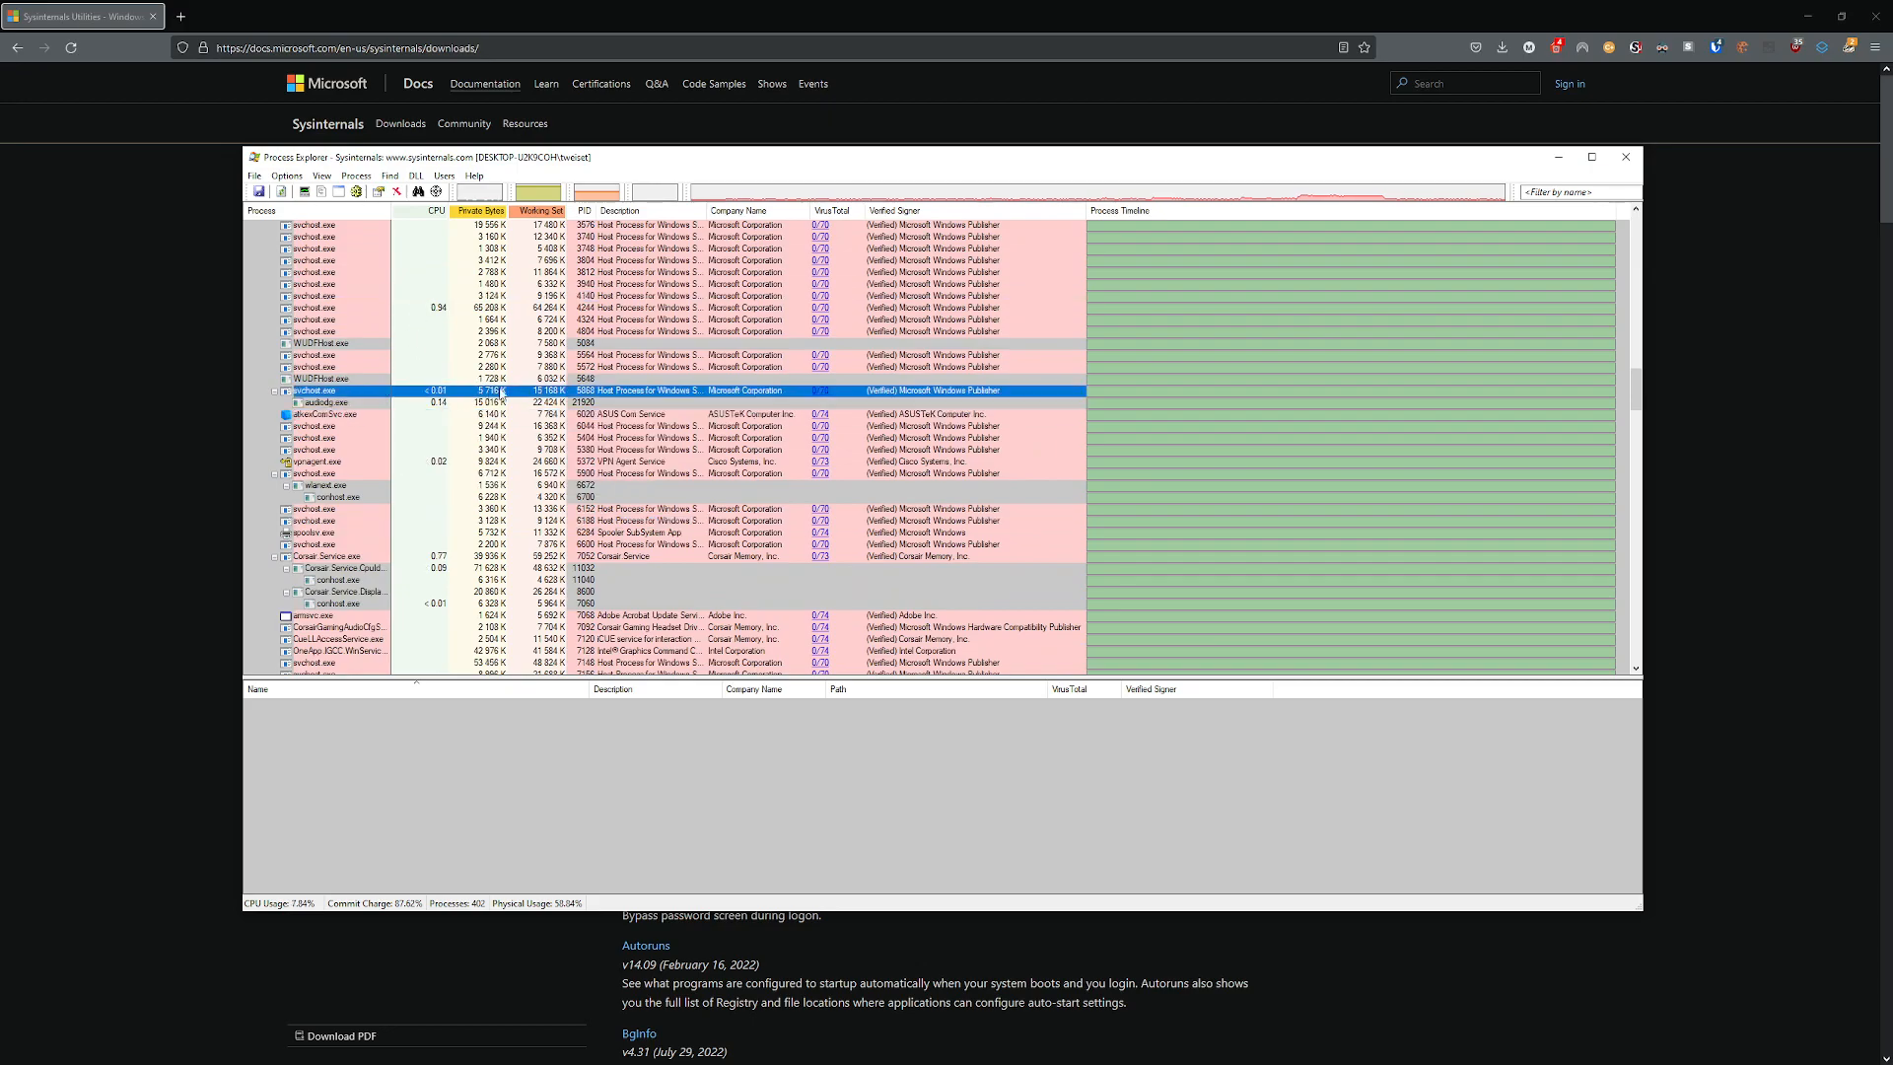
{"action": "scroll", "coordinate": [502, 582], "scroll_direction": "down", "scroll_amount": 3}
{"action": "left_click", "coordinate": [624, 769]}
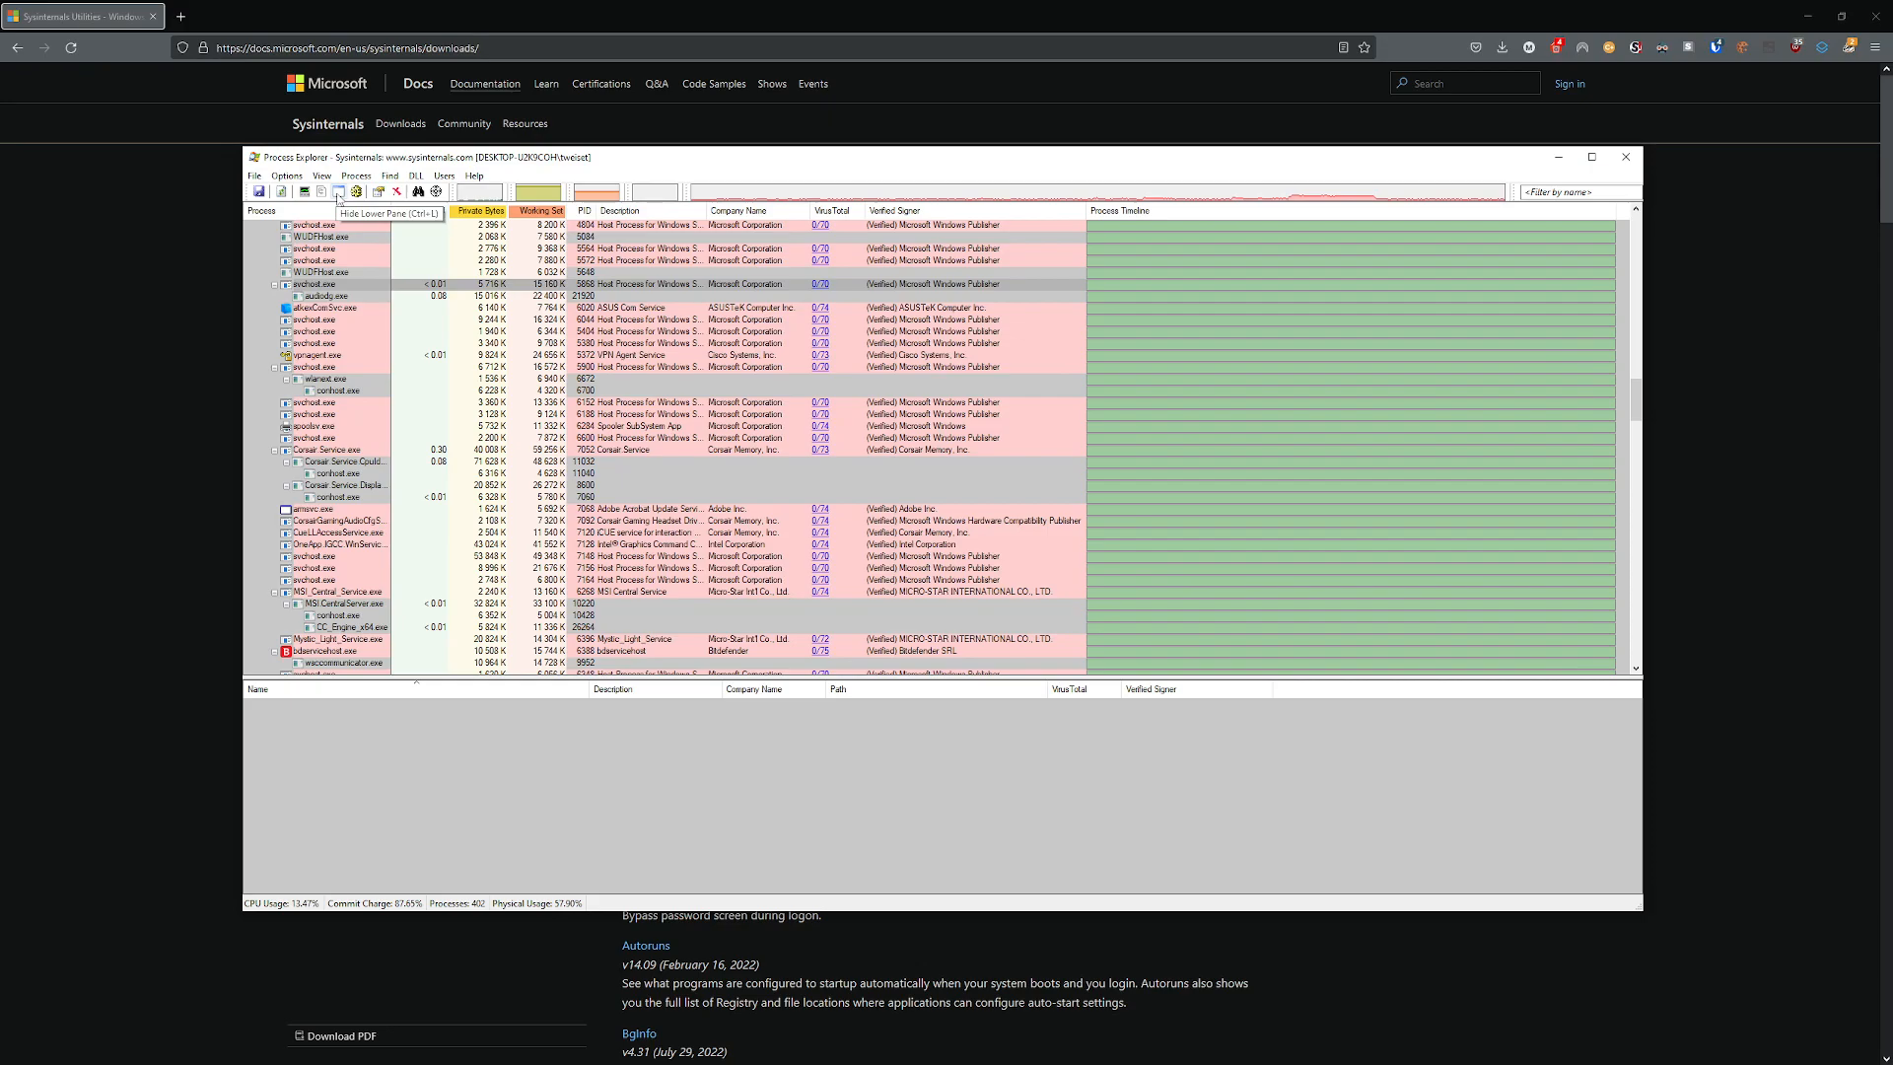
{"action": "scroll", "coordinate": [438, 378], "scroll_direction": "up", "scroll_amount": 8}
{"action": "left_click", "coordinate": [416, 177]}
{"action": "left_click", "coordinate": [416, 177]}
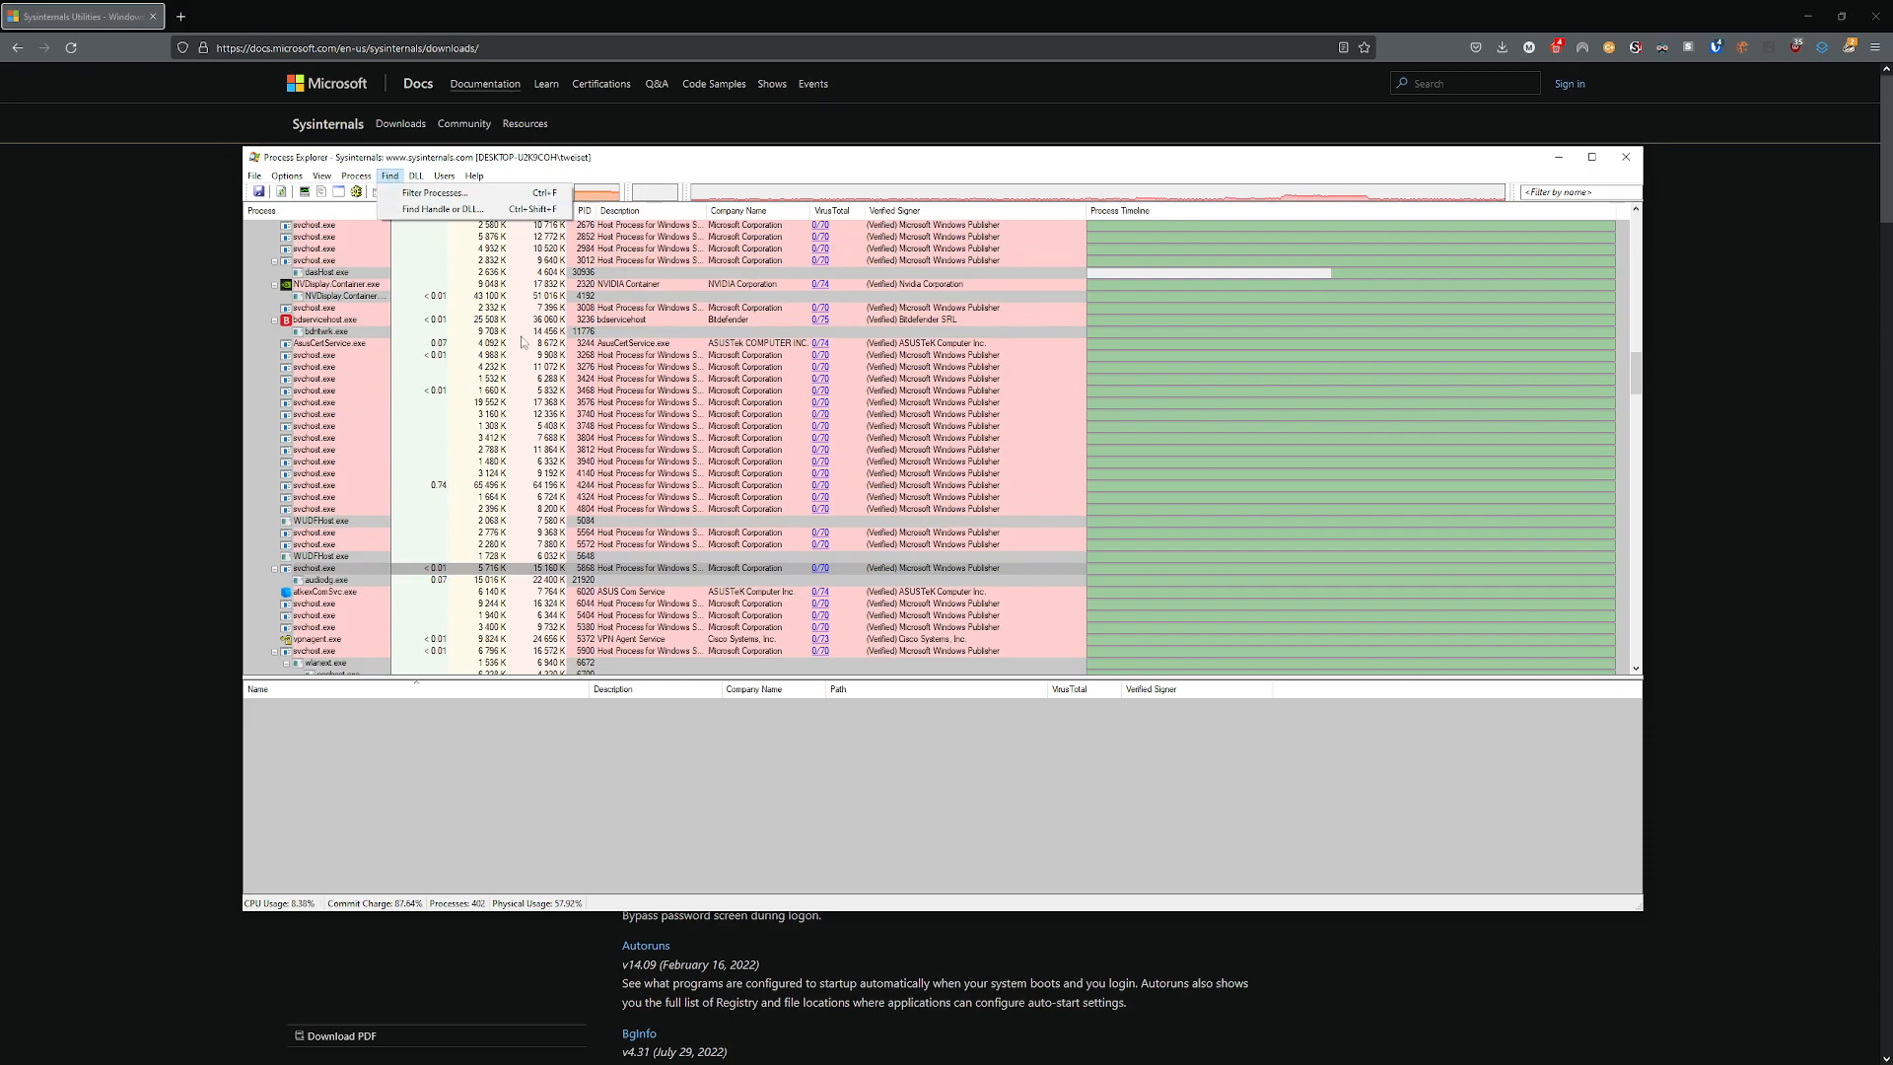
{"action": "left_click", "coordinate": [469, 307]}
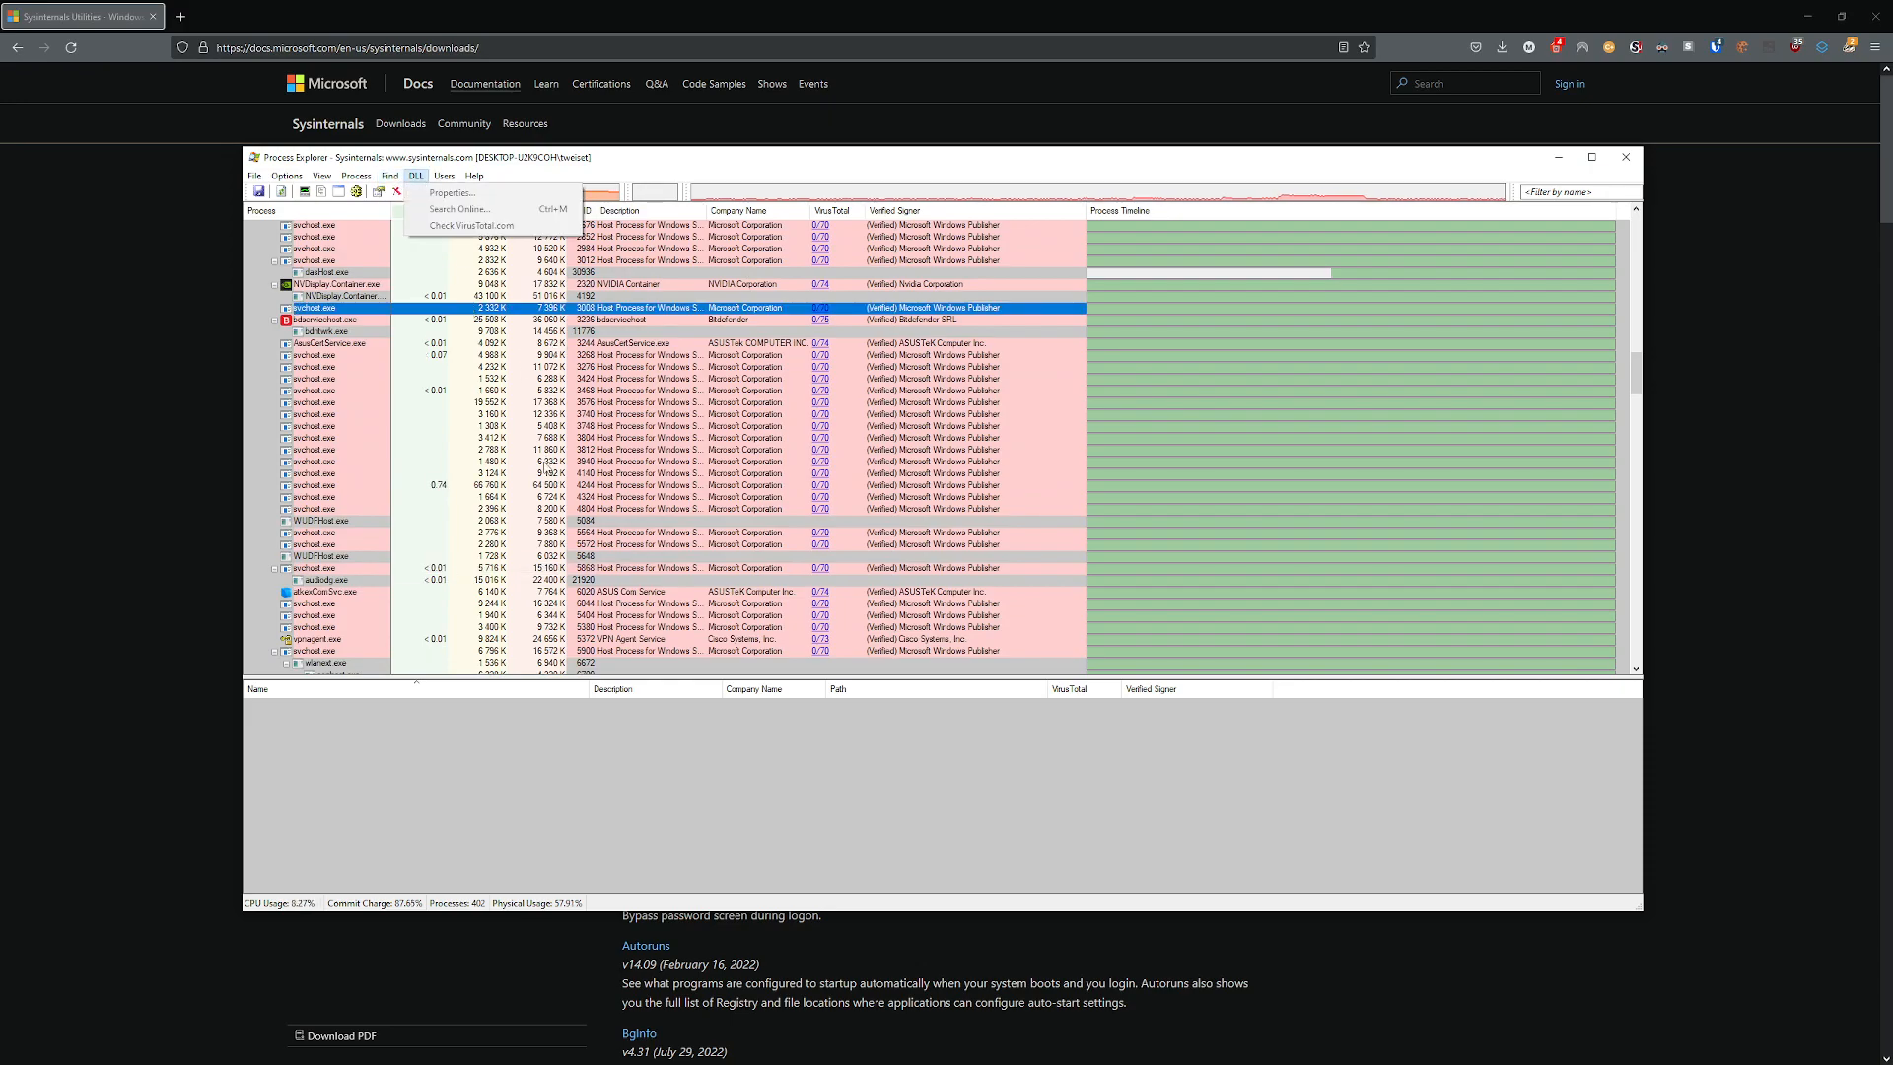
{"action": "left_click", "coordinate": [540, 461]}
Check the loaded DLLs of the svchost.exe process with PID 11924 and the Razer Synapse Service process.
{"action": "scroll", "coordinate": [541, 463], "scroll_direction": "down", "scroll_amount": 6}
{"action": "scroll", "coordinate": [541, 464], "scroll_direction": "down", "scroll_amount": 14}
{"action": "left_click", "coordinate": [444, 583]}
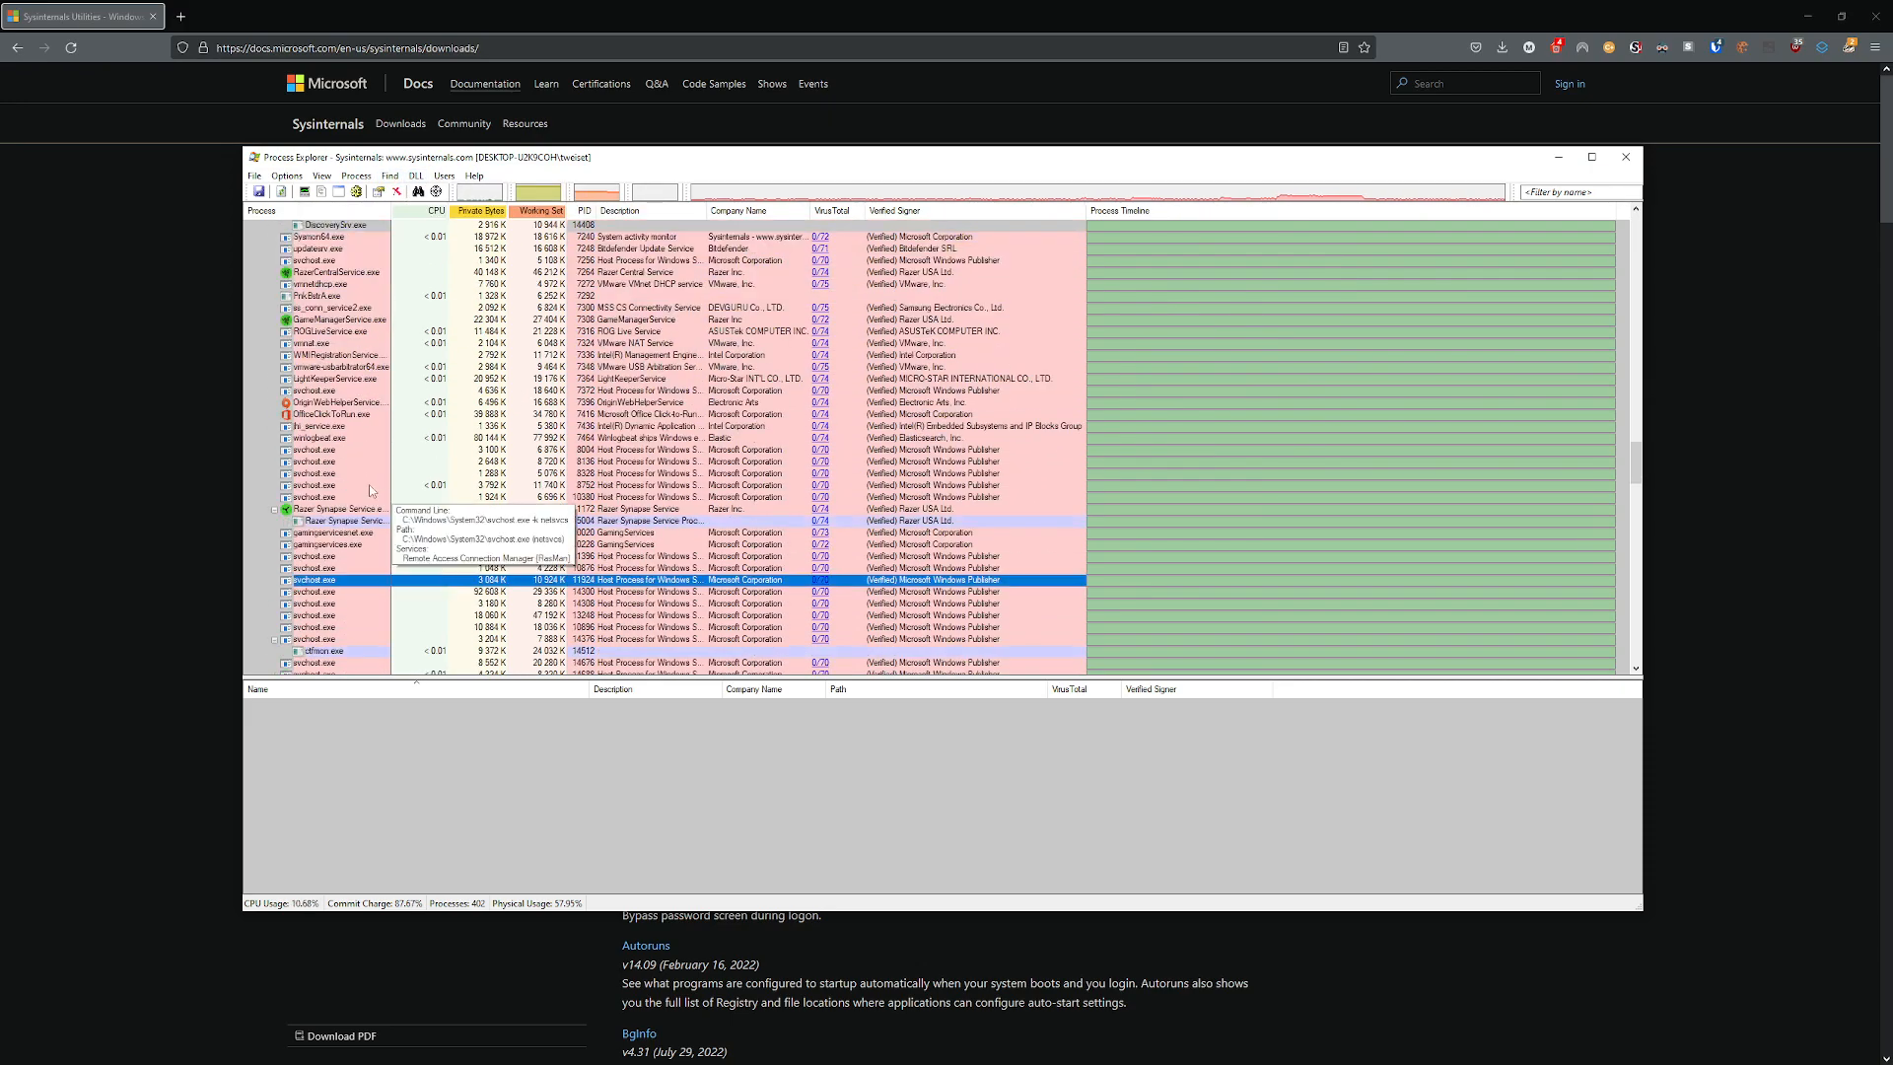
{"action": "left_click", "coordinate": [376, 509]}
{"action": "left_click", "coordinate": [541, 771]}
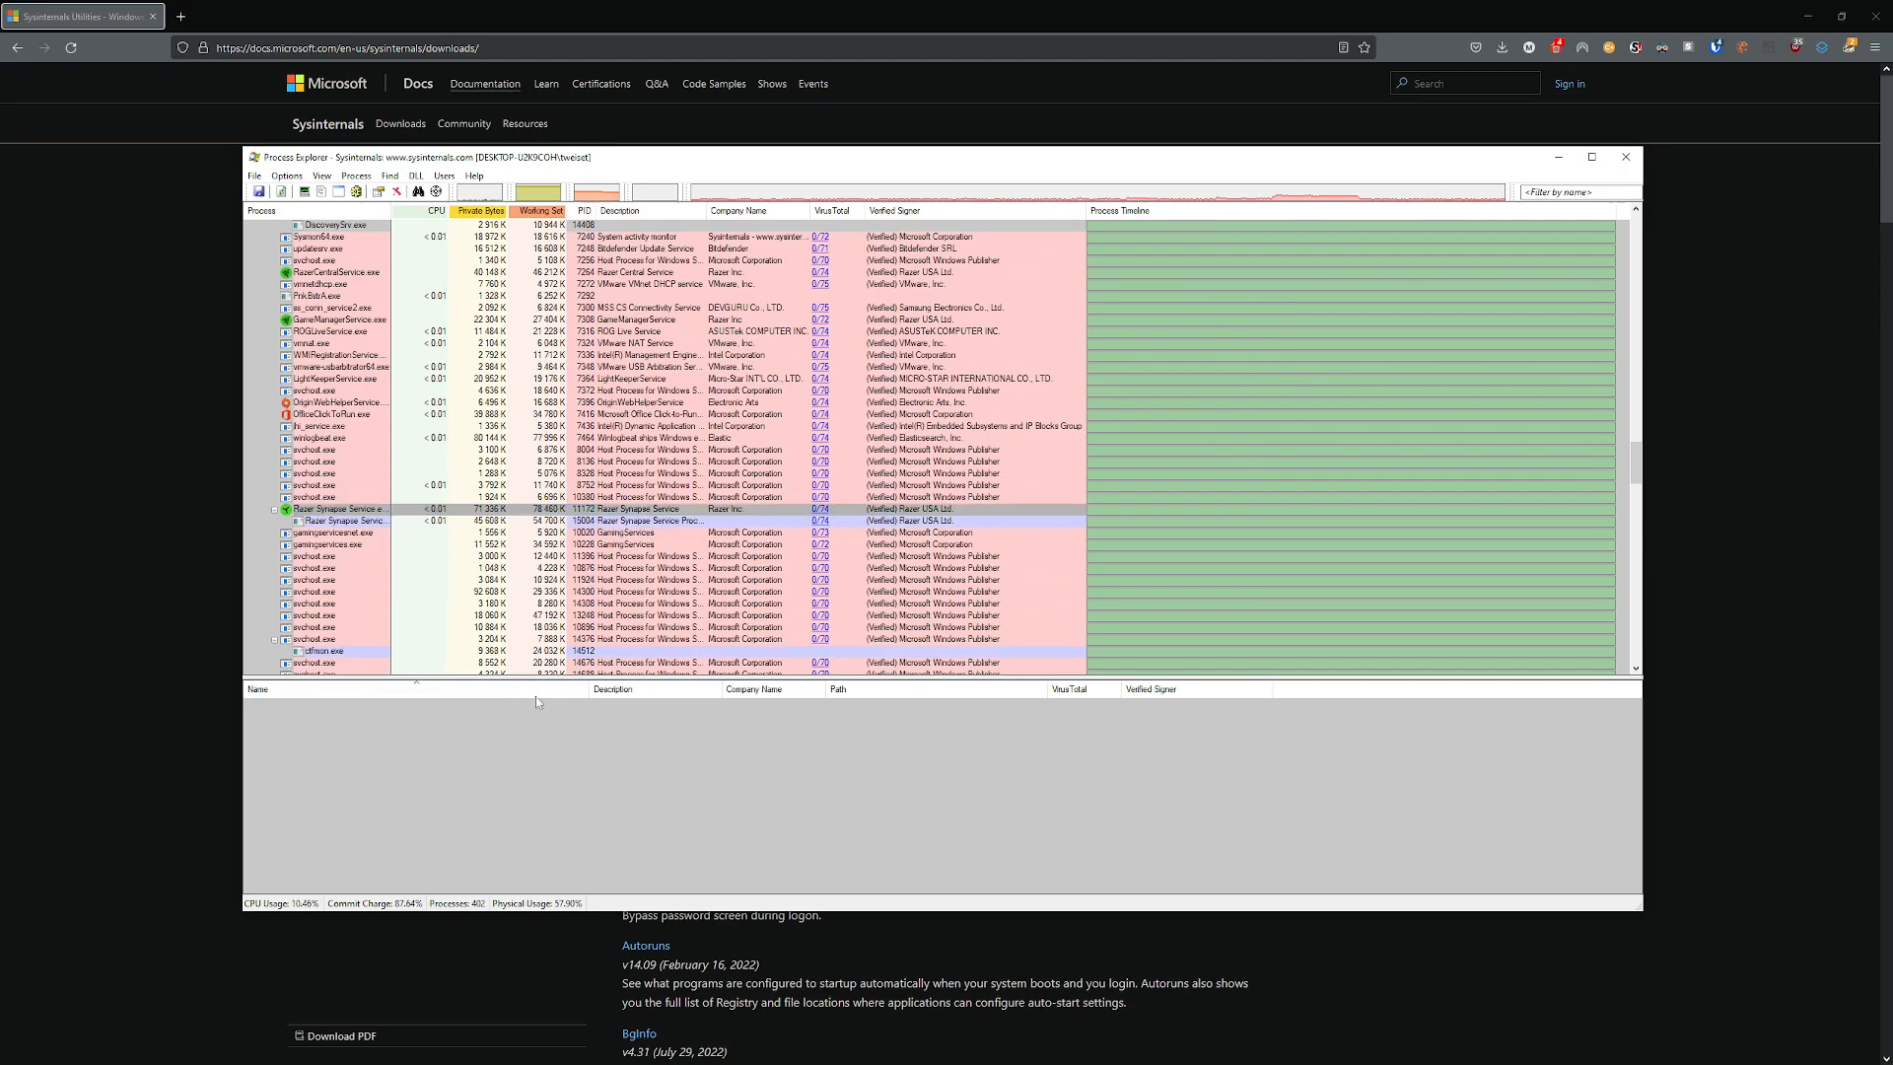
Enlarge the process list and check the loaded DLLs of the winlogbeat.exe process.
{"action": "left_click_drag", "start_coordinate": [532, 679], "coordinate": [532, 721]}
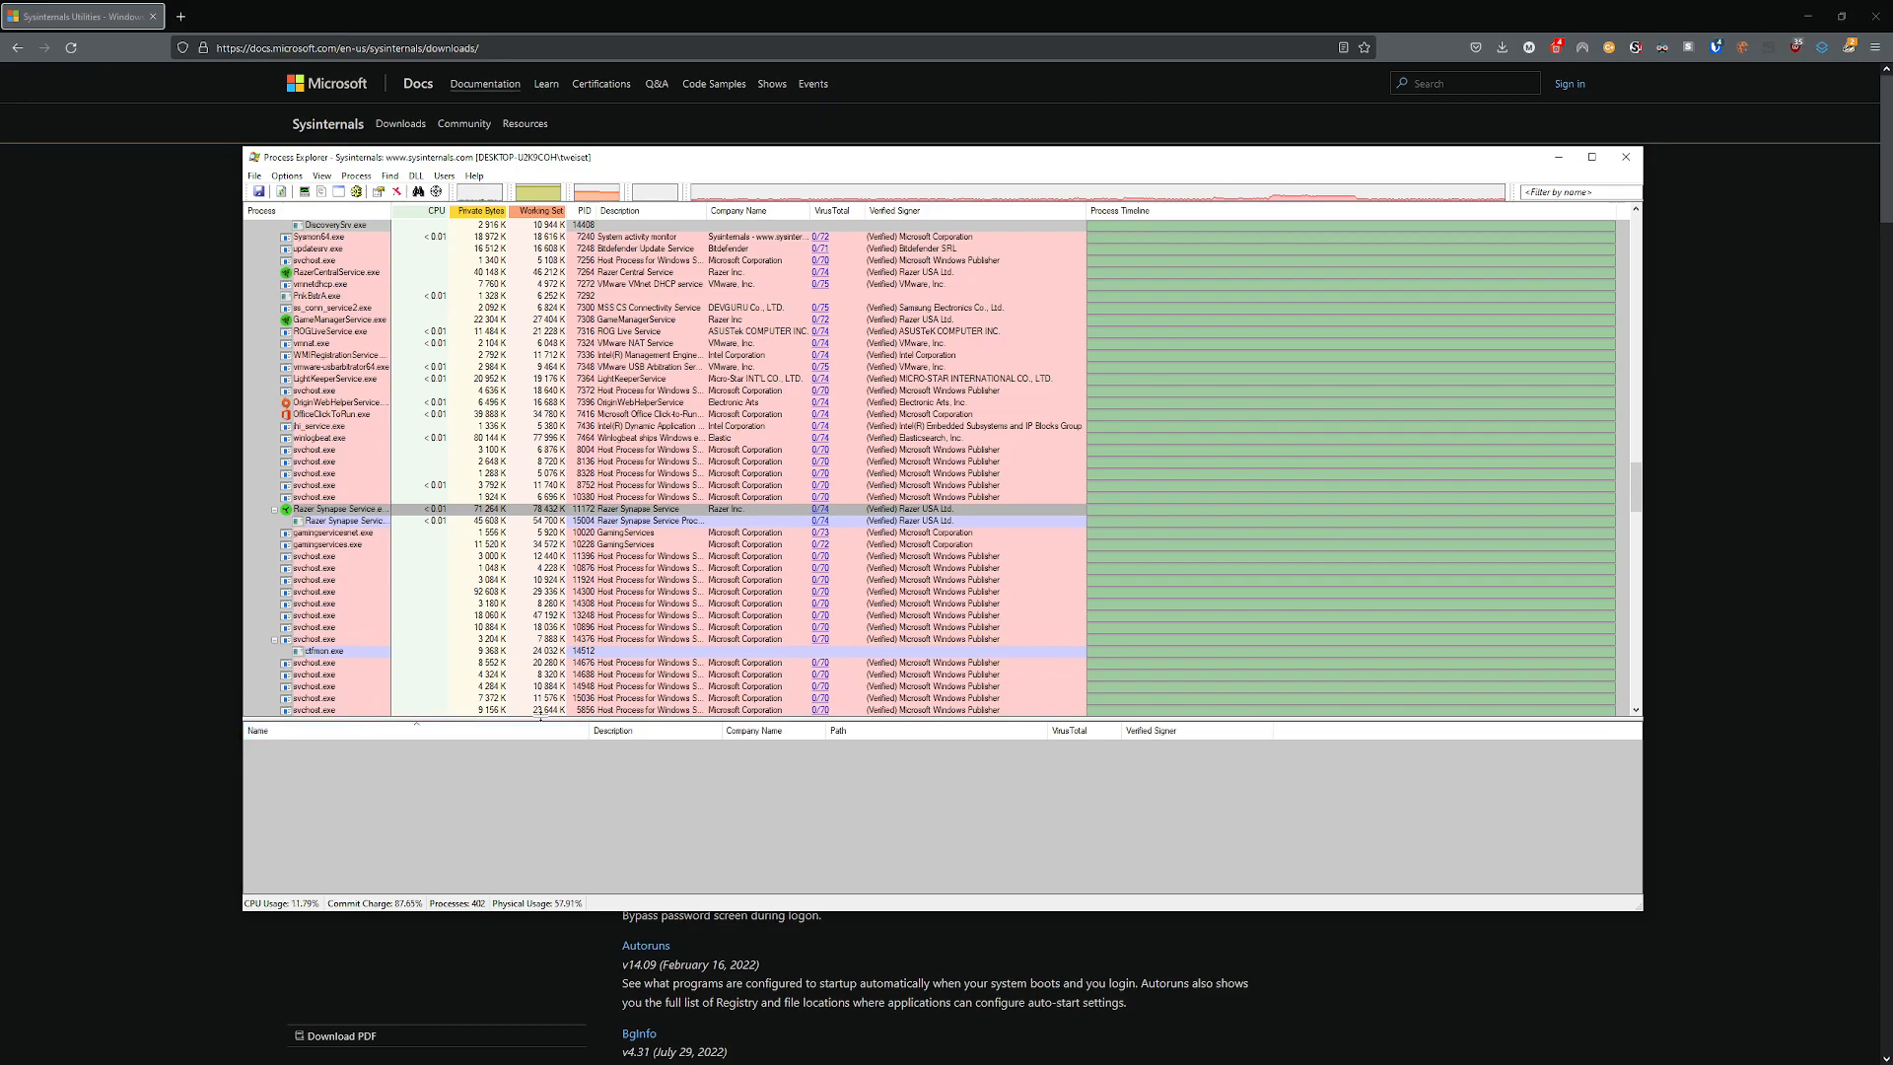
{"action": "right_click", "coordinate": [538, 510]}
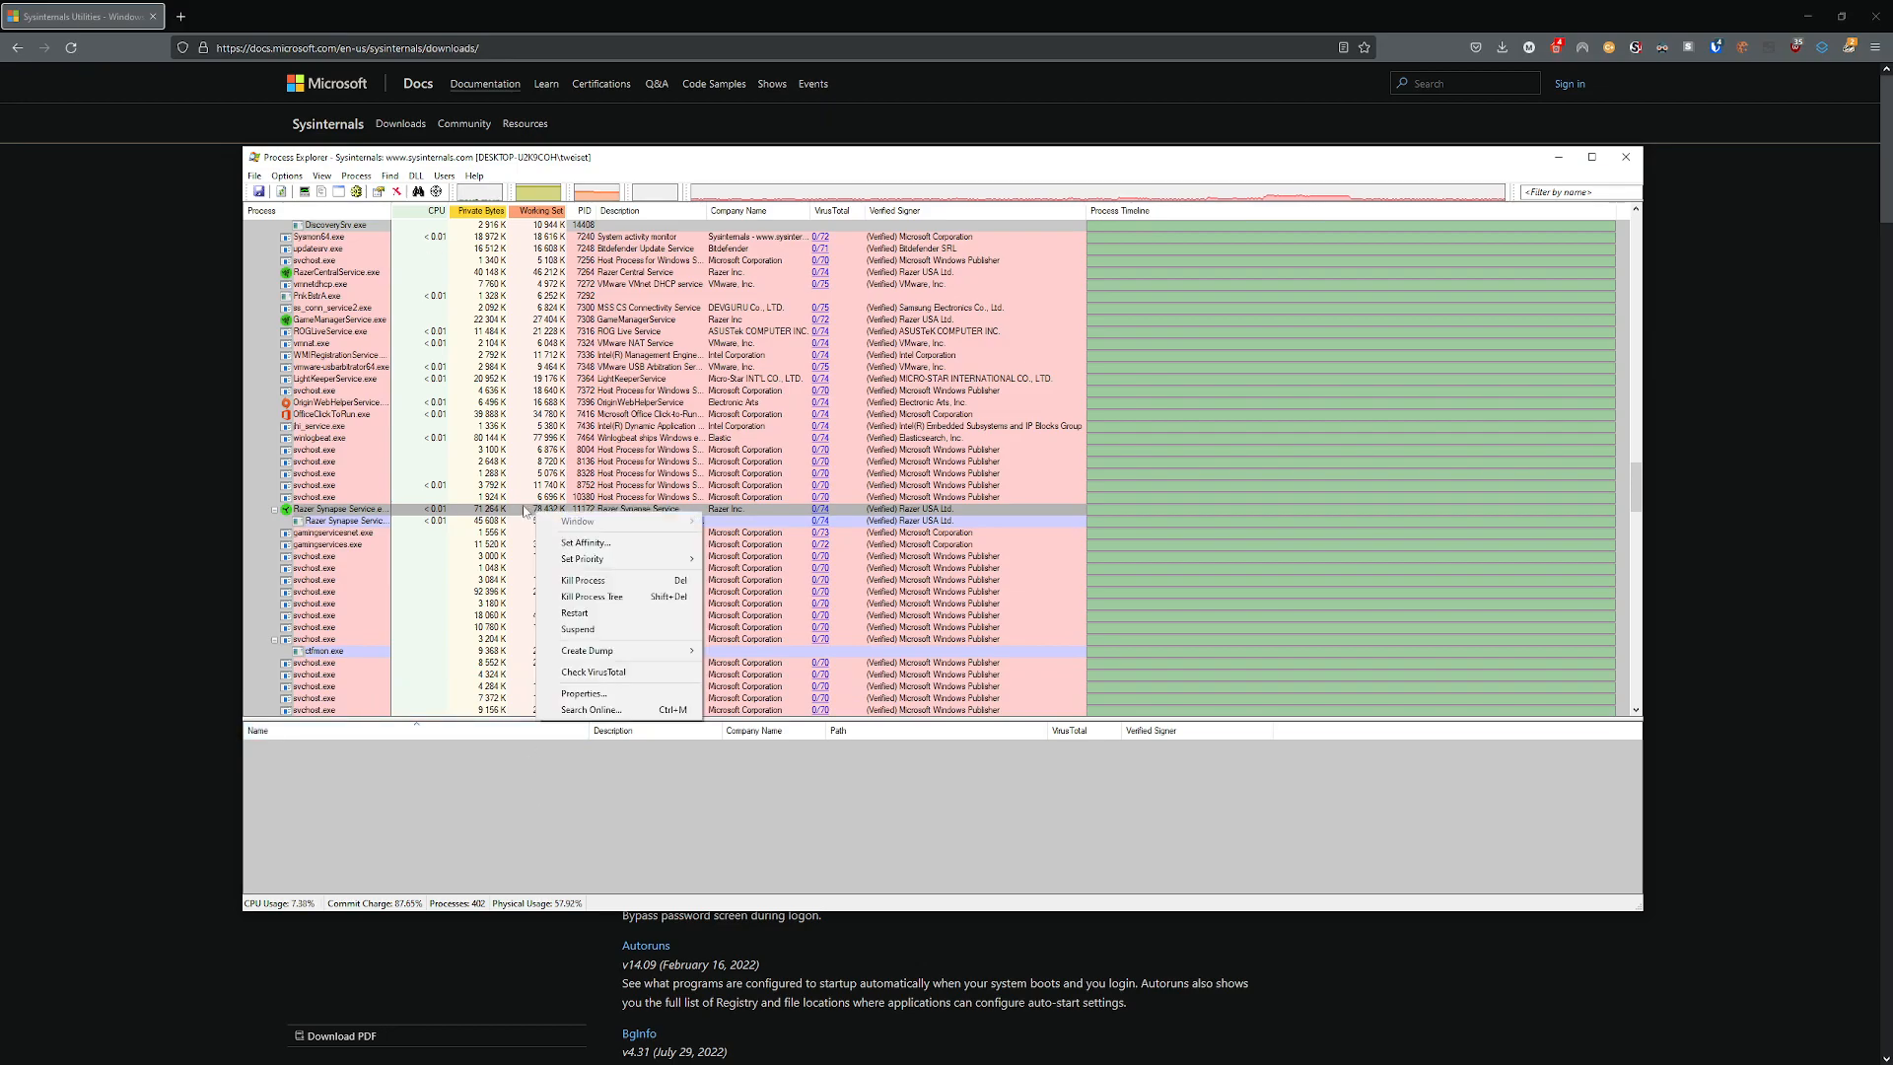
{"action": "left_click", "coordinate": [517, 511]}
{"action": "left_click", "coordinate": [506, 440]}
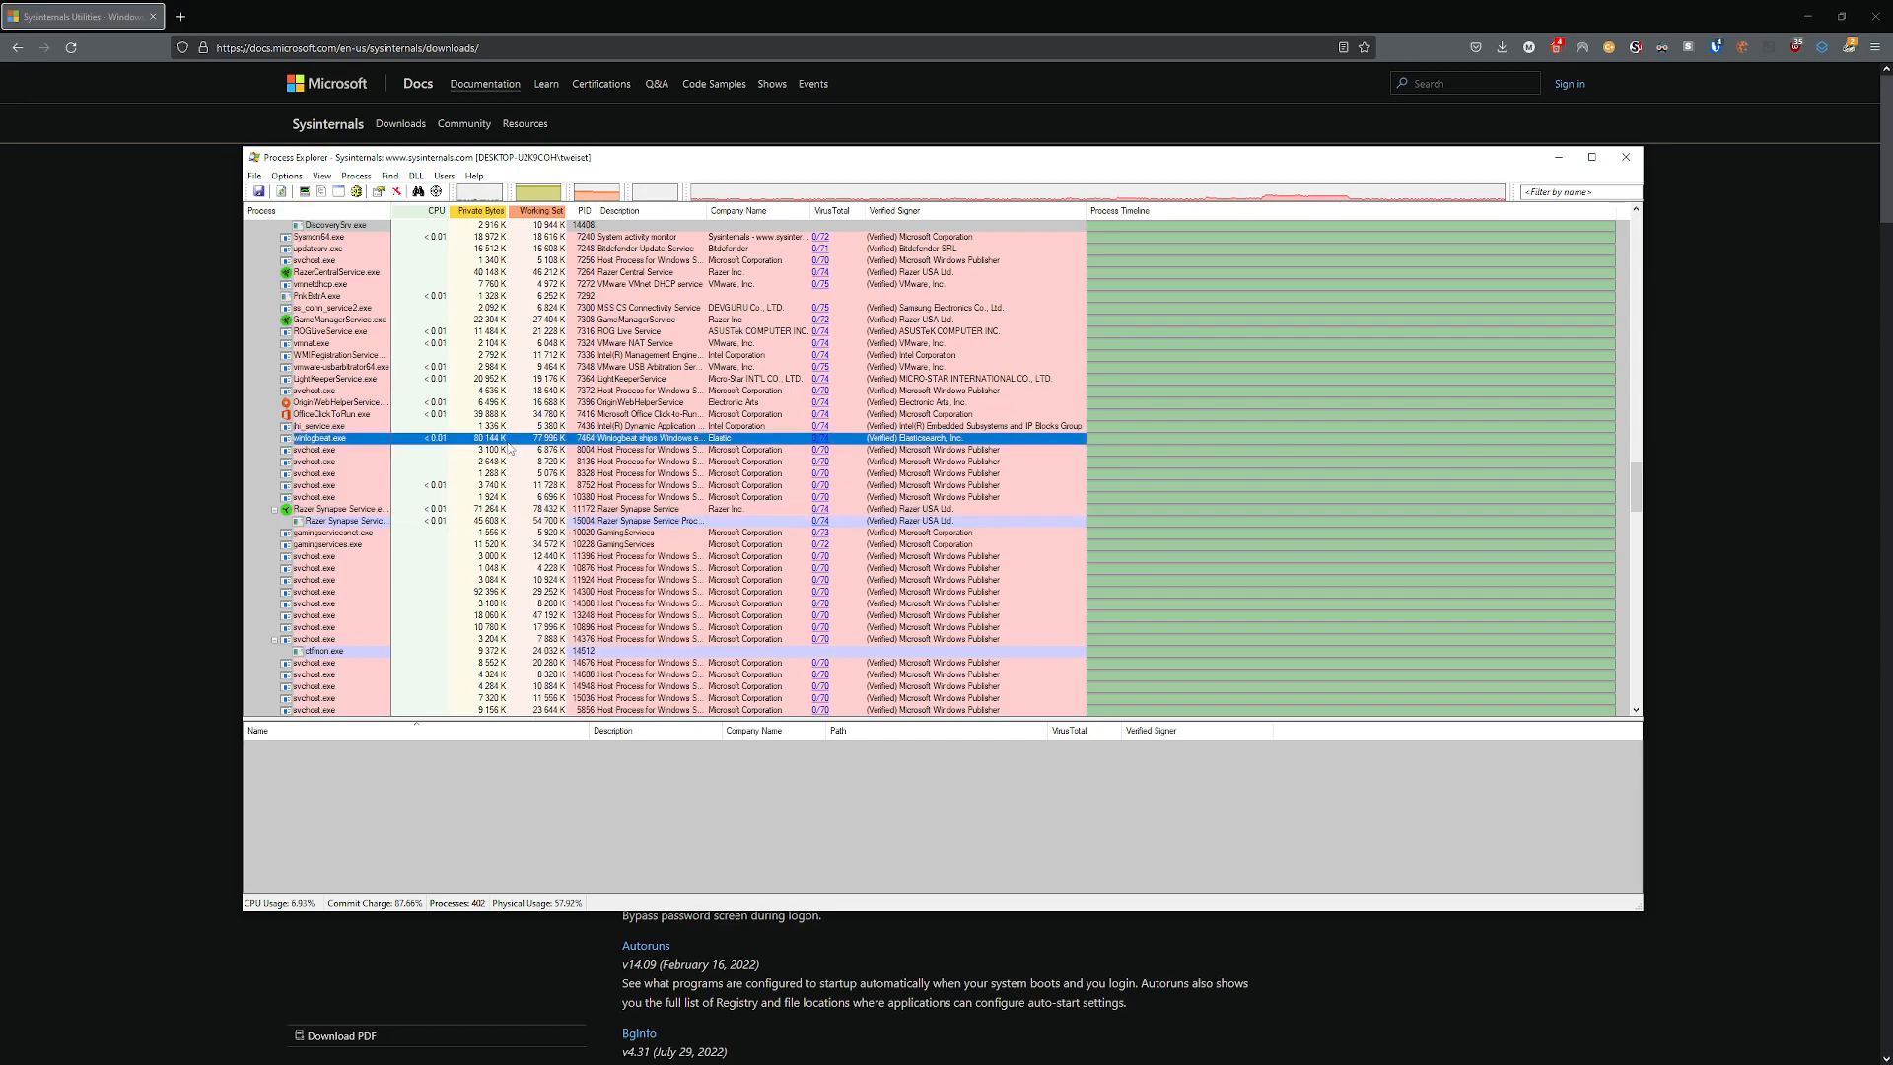
{"action": "left_click", "coordinate": [643, 796]}
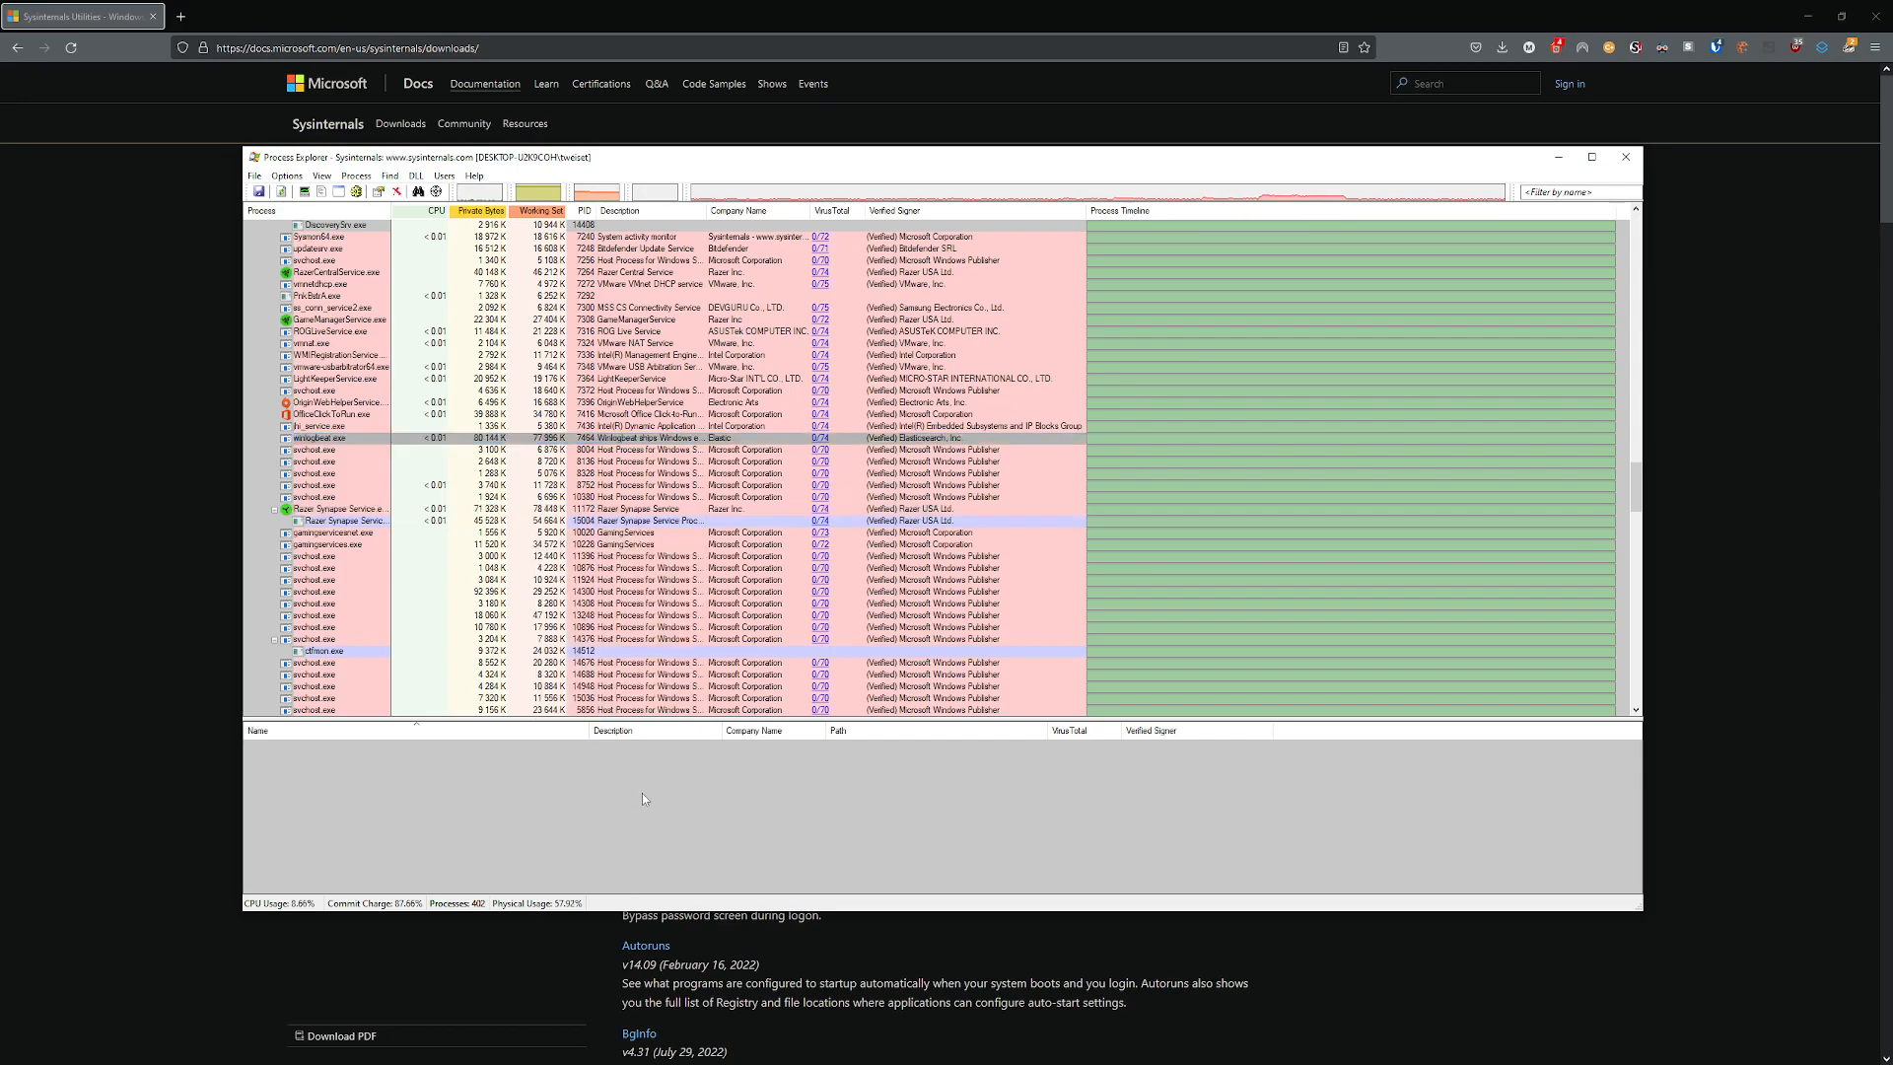
List the loaded DLLs of the msedgewebview2.exe process with PID 21120 and enlarge the lower pane to read through them.
{"action": "scroll", "coordinate": [539, 569], "scroll_direction": "down", "scroll_amount": 10}
{"action": "left_click", "coordinate": [524, 593]}
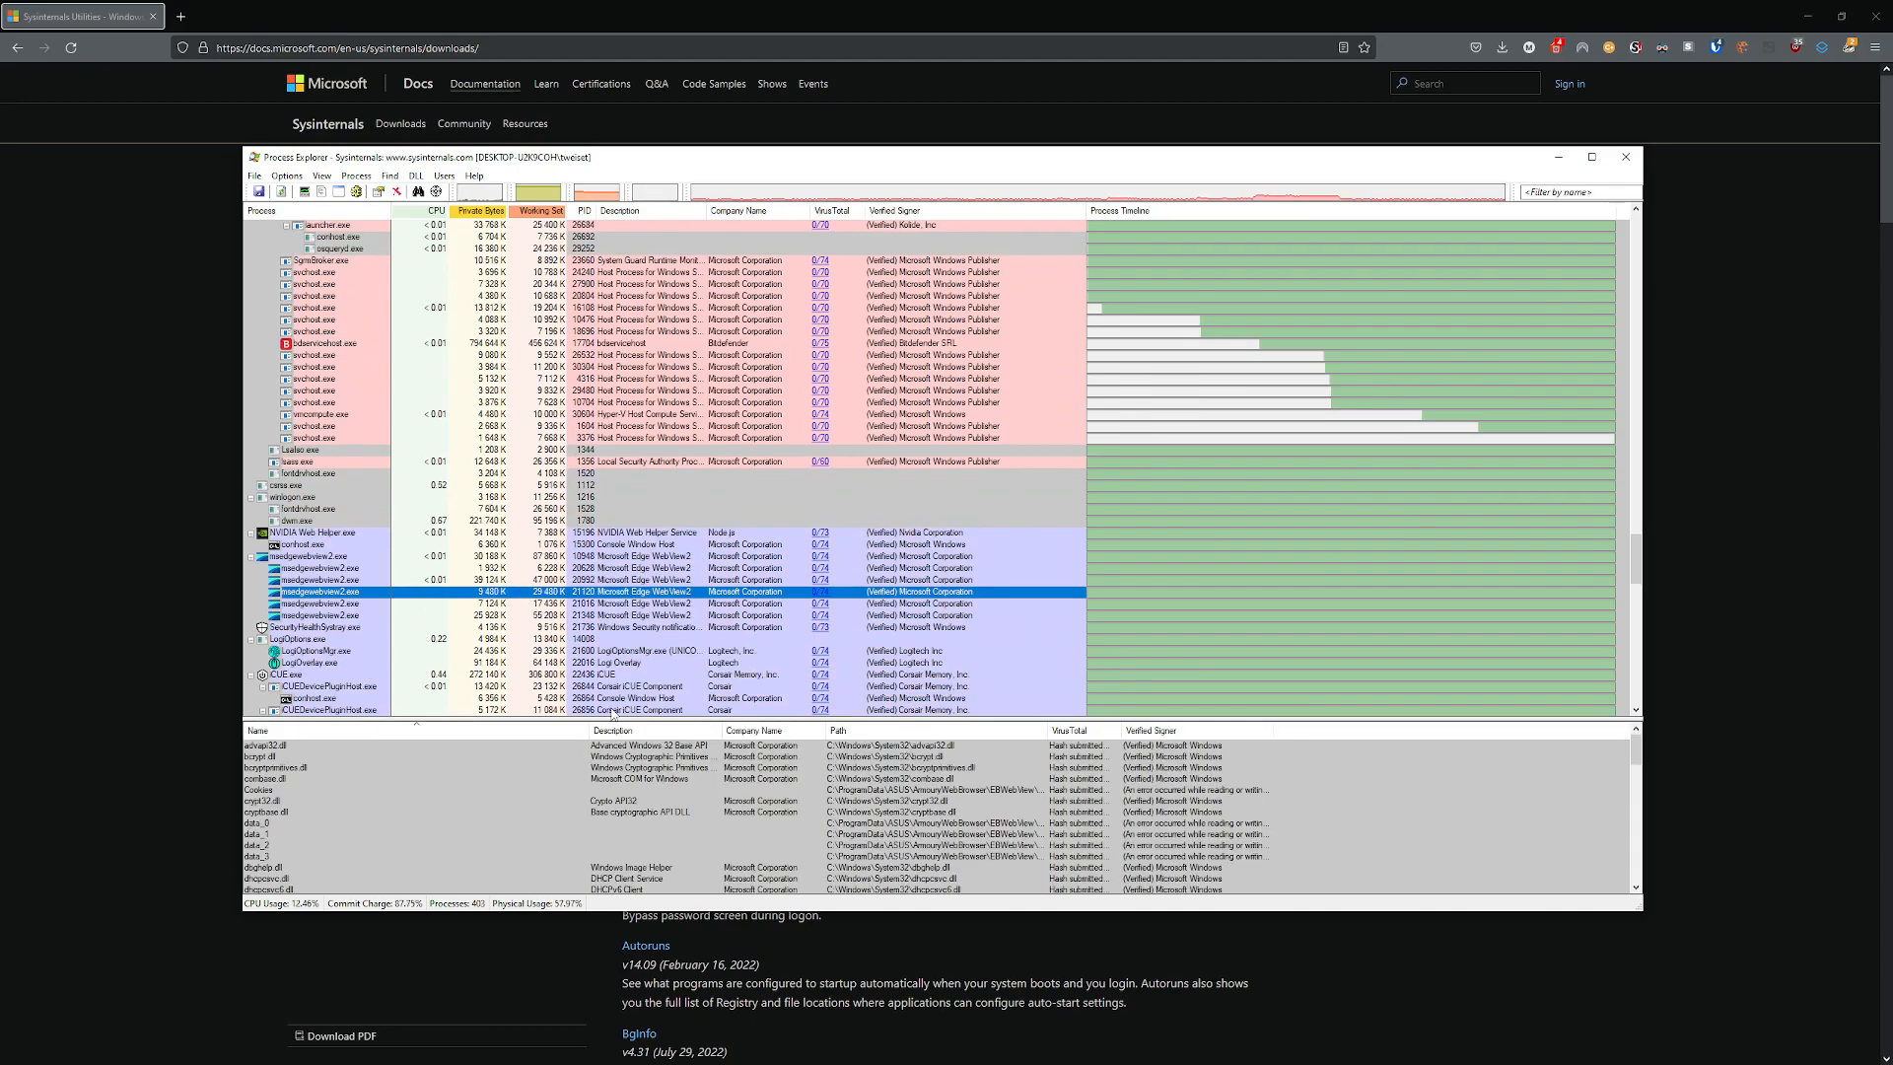
{"action": "left_click_drag", "start_coordinate": [621, 721], "coordinate": [621, 659]}
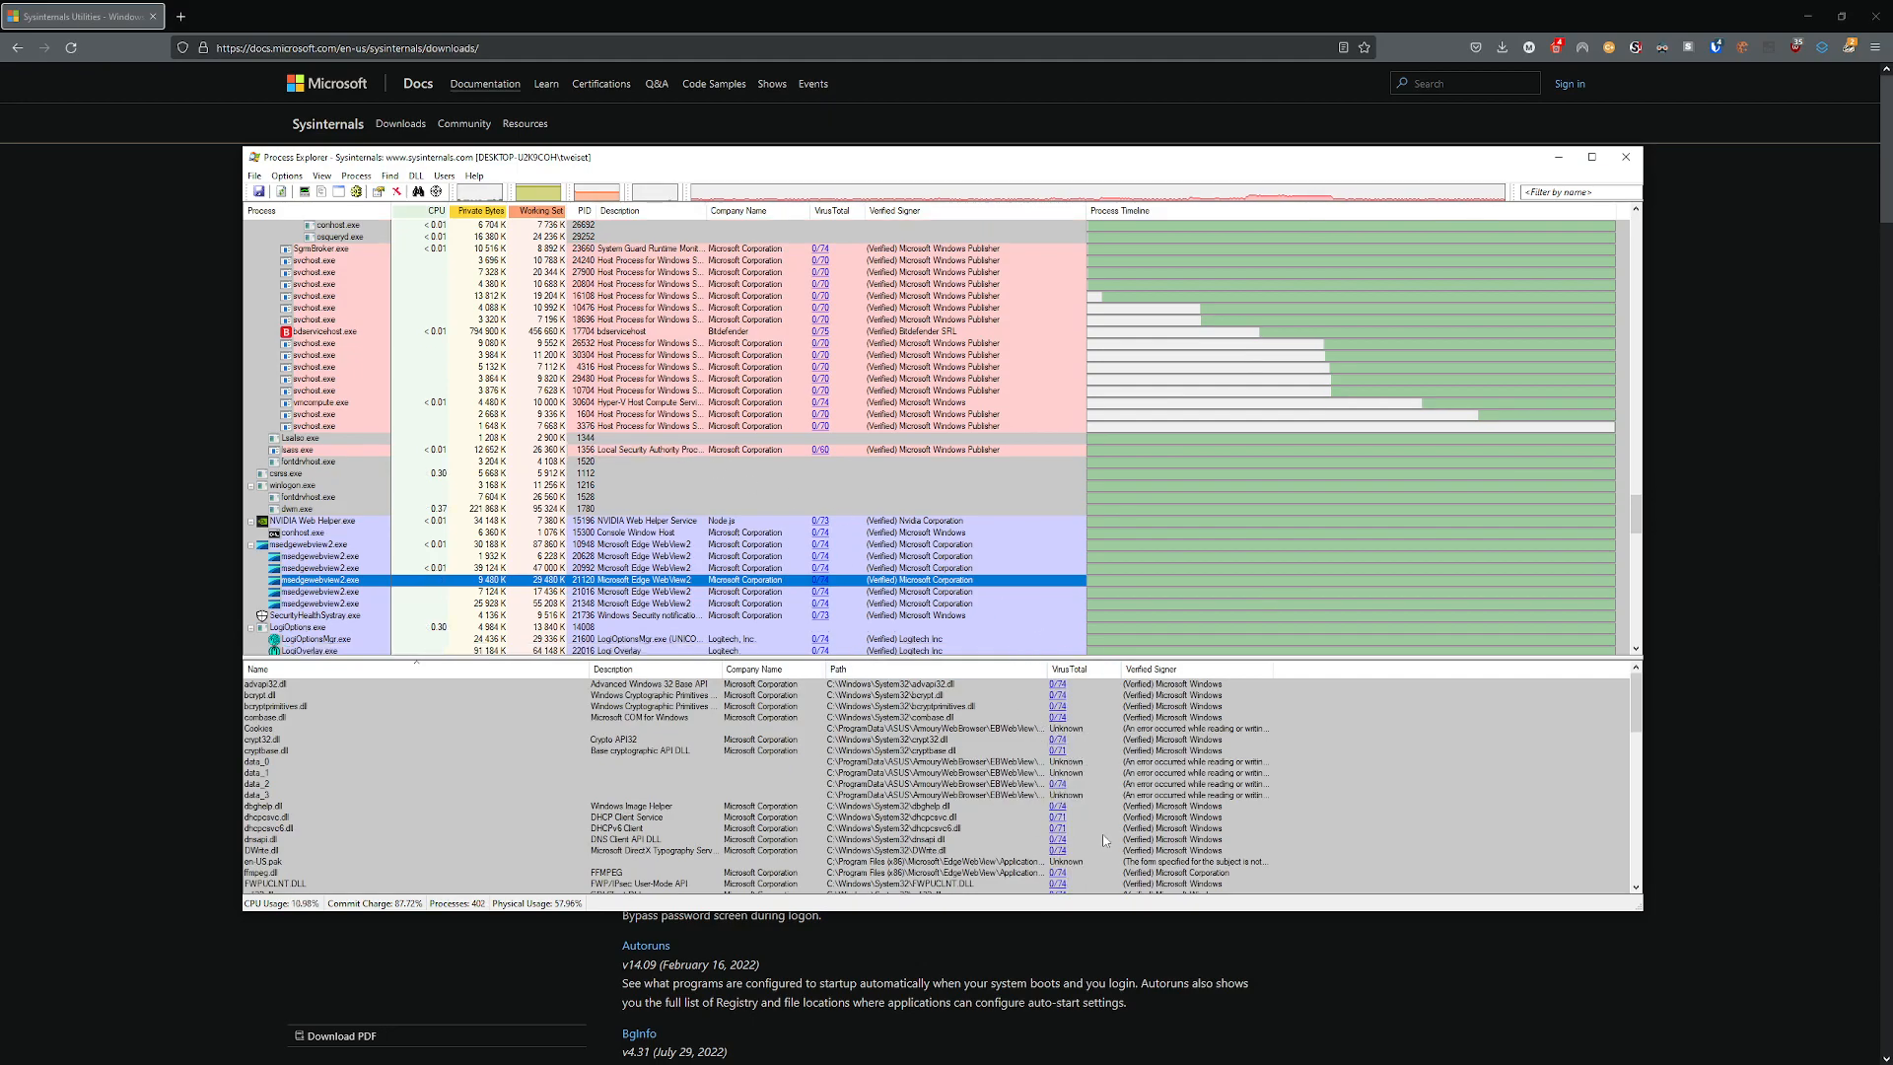
{"action": "scroll", "coordinate": [1074, 731], "scroll_direction": "down", "scroll_amount": 2}
{"action": "scroll", "coordinate": [1074, 731], "scroll_direction": "down", "scroll_amount": 10}
{"action": "scroll", "coordinate": [821, 775], "scroll_direction": "up", "scroll_amount": 15}
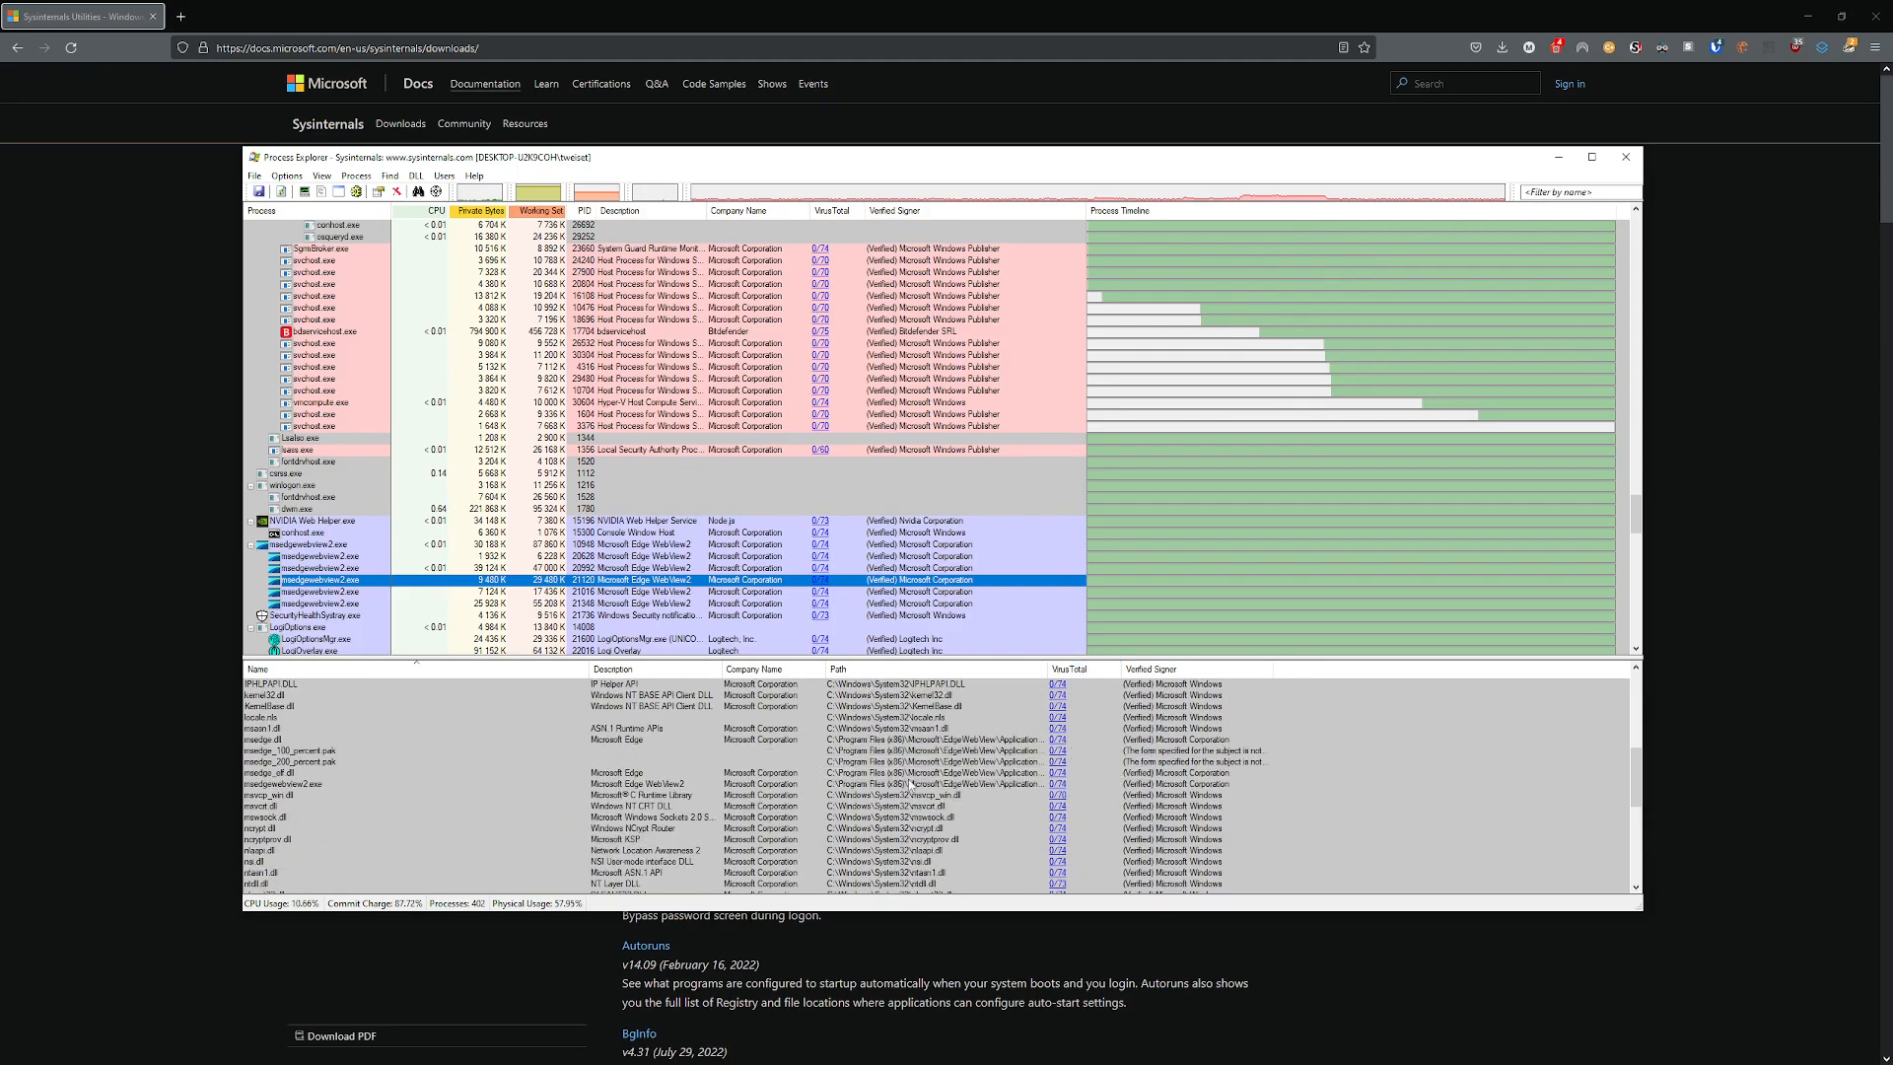
Examine the loaded DLLs and VirusTotal results of the parent msedgewebview2.exe process and the svchost.exe processes with PIDs 10704 and 14300.
{"action": "left_click", "coordinate": [330, 546]}
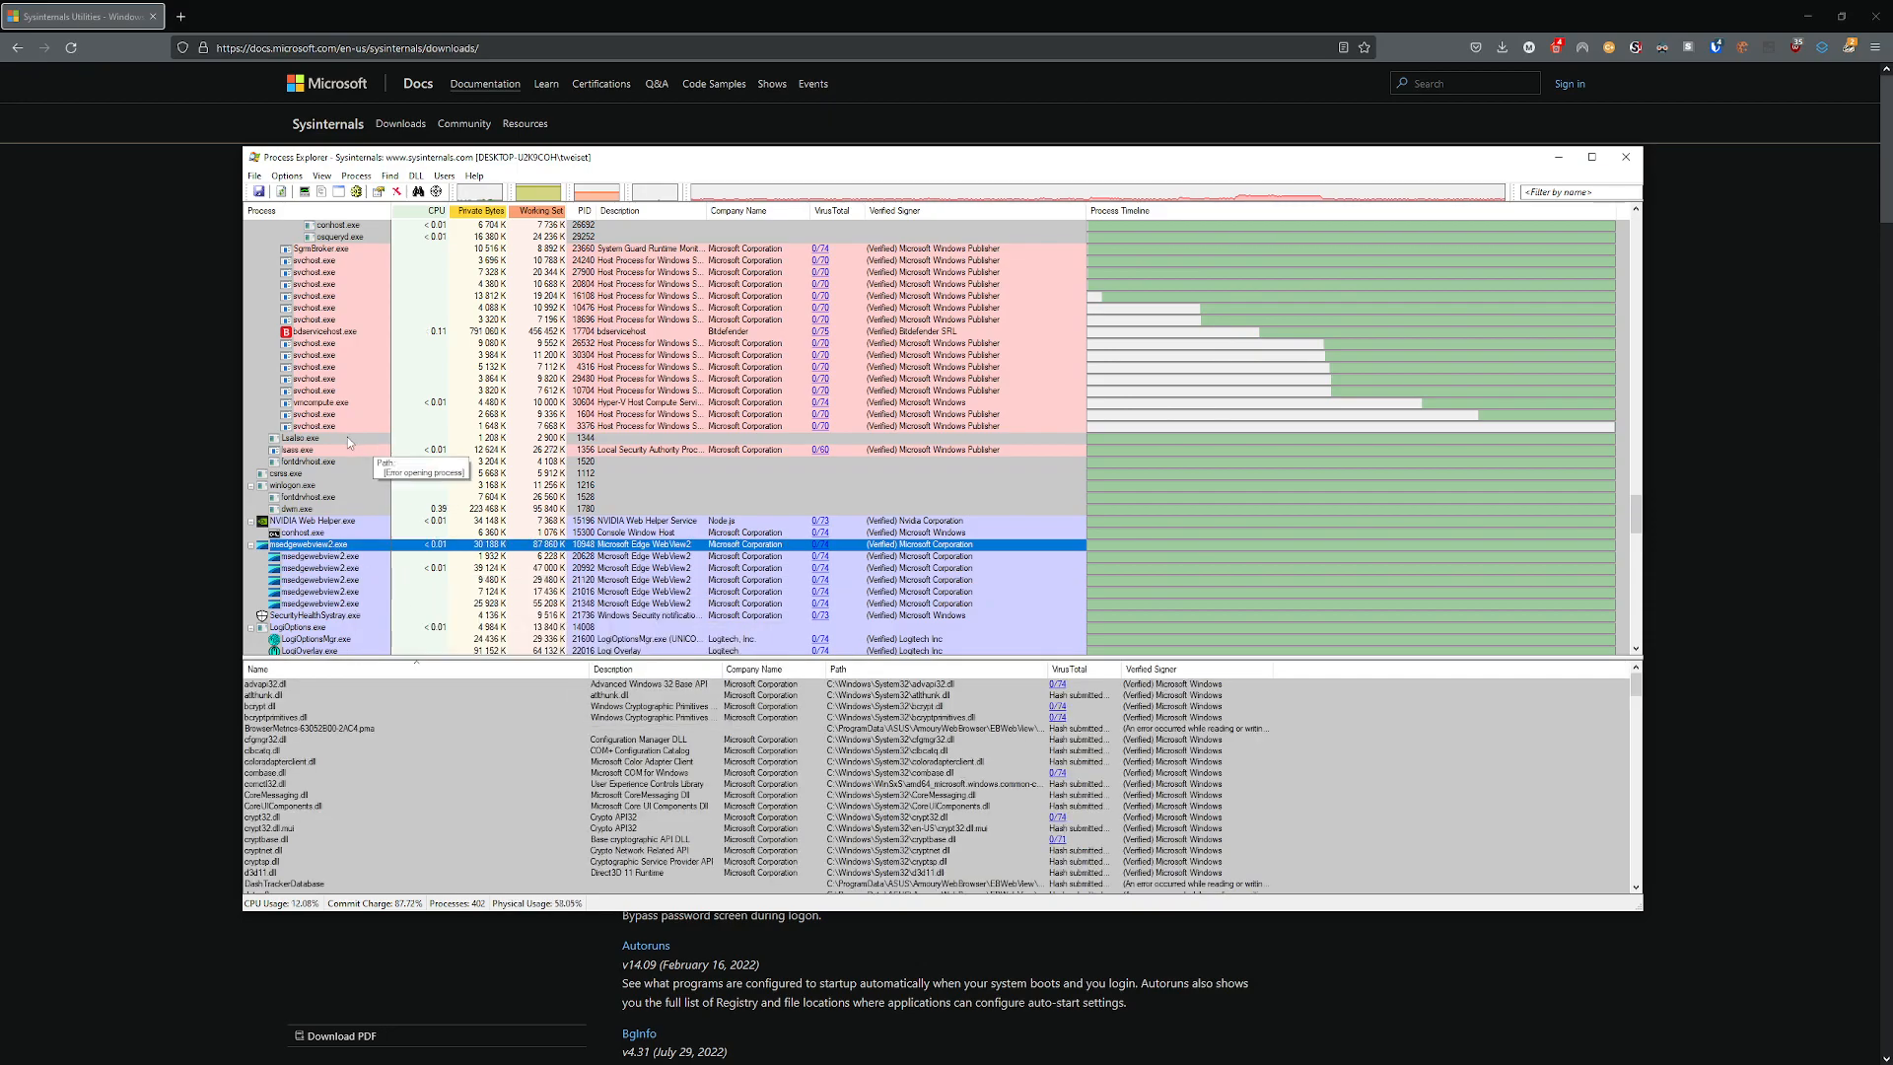
{"action": "left_click", "coordinate": [341, 391]}
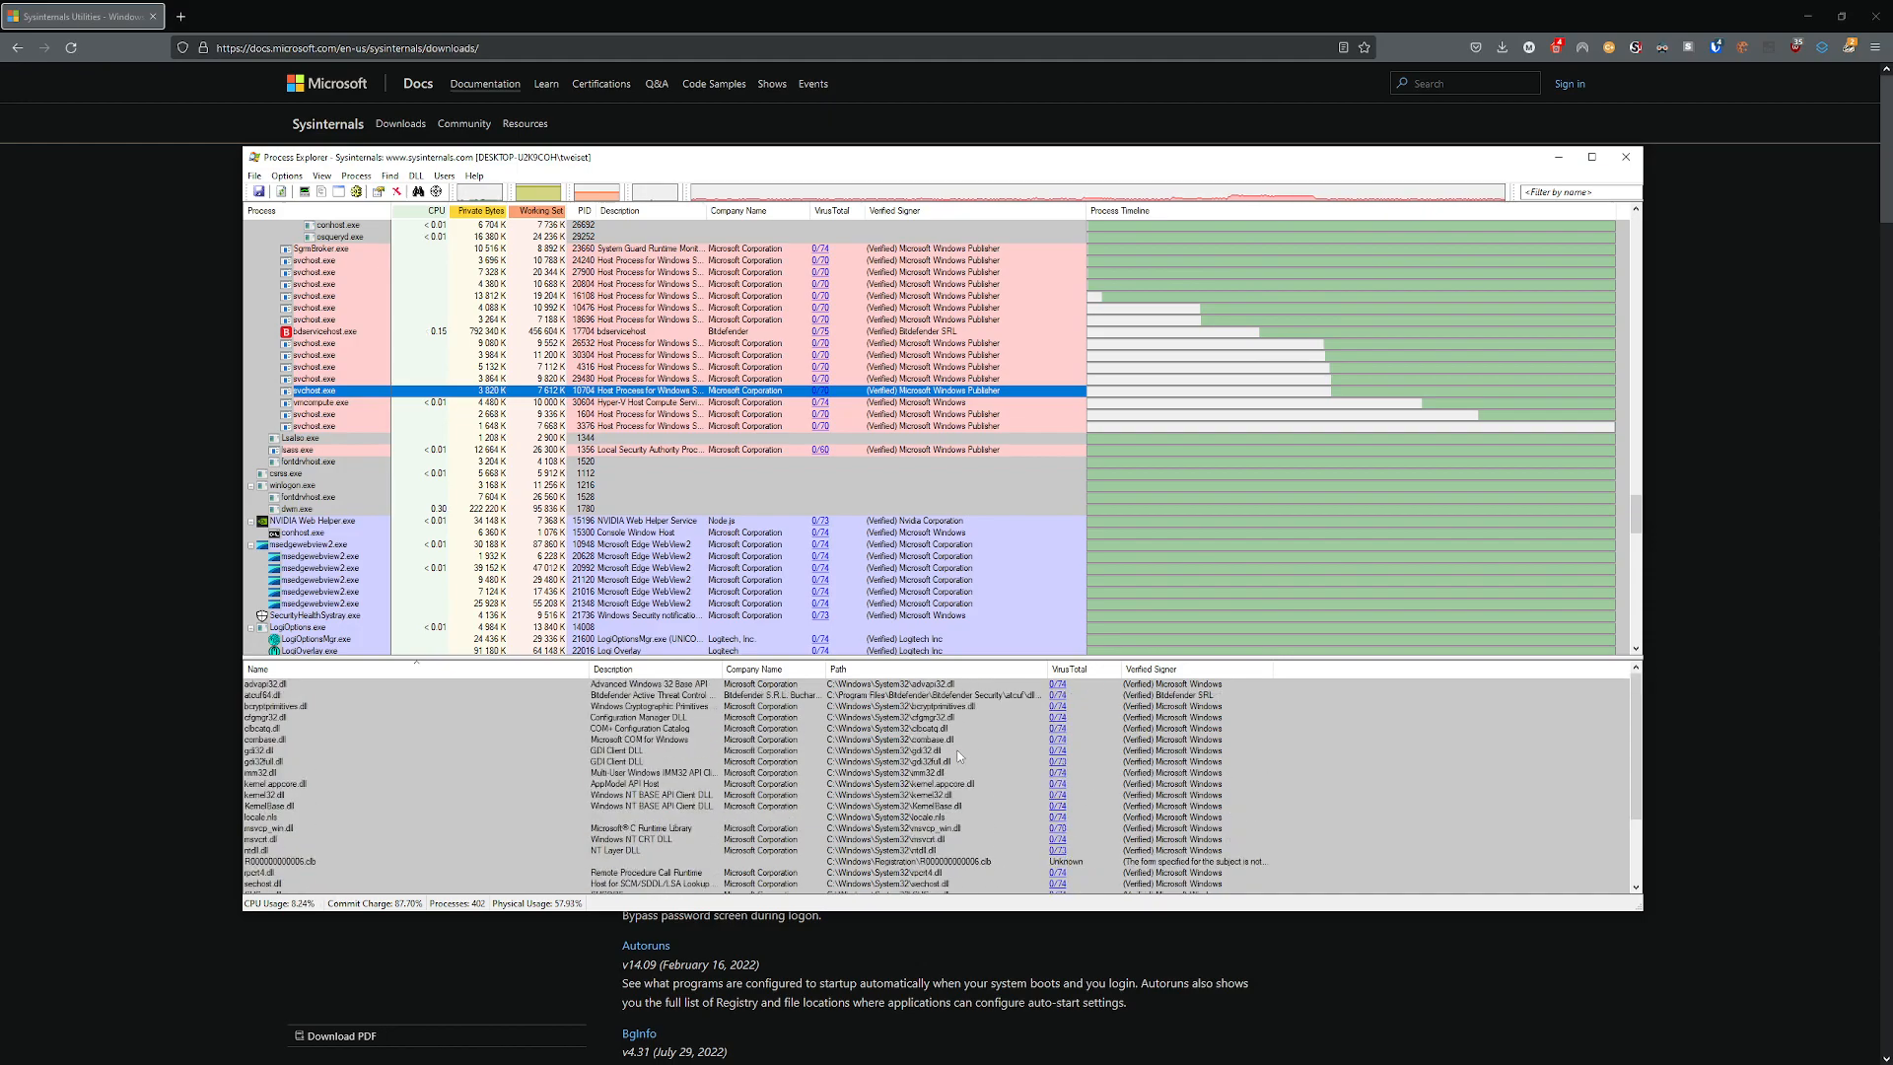
{"action": "scroll", "coordinate": [591, 468], "scroll_direction": "up", "scroll_amount": 10}
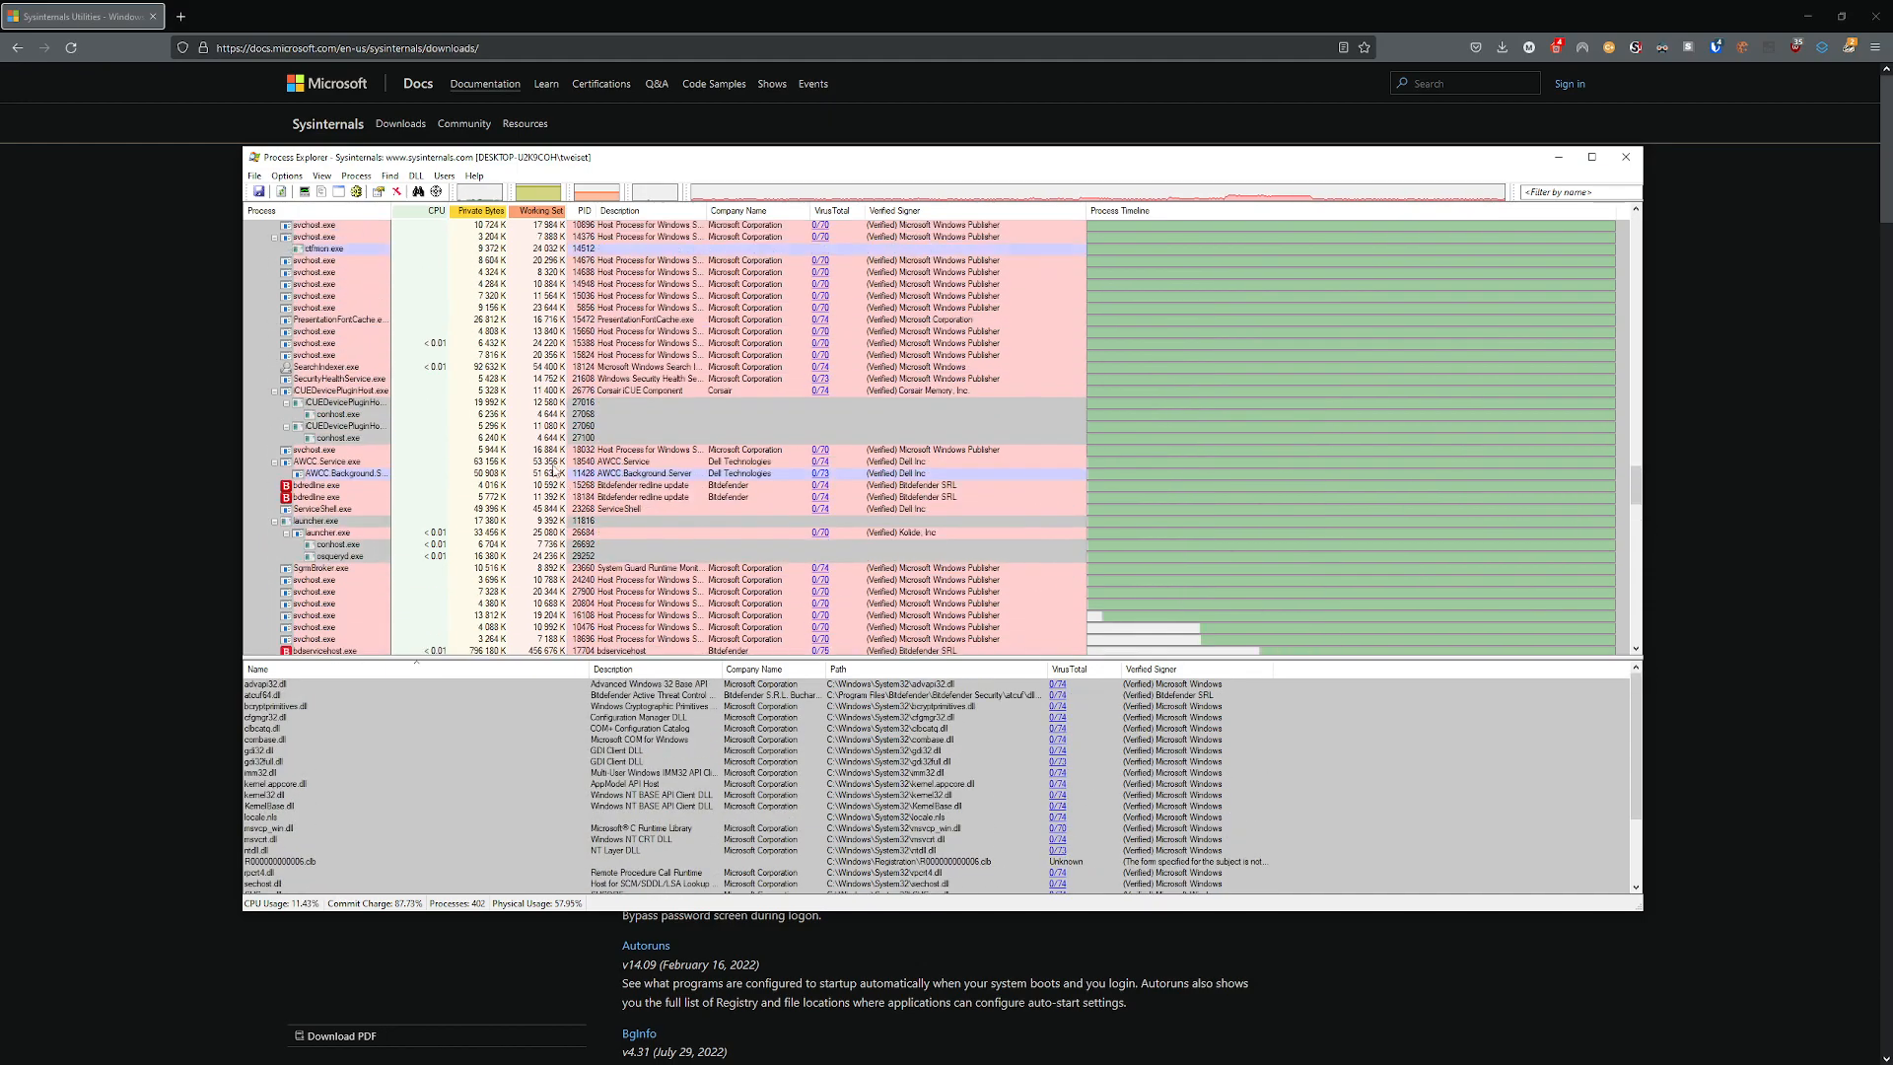
{"action": "left_click", "coordinate": [424, 440]}
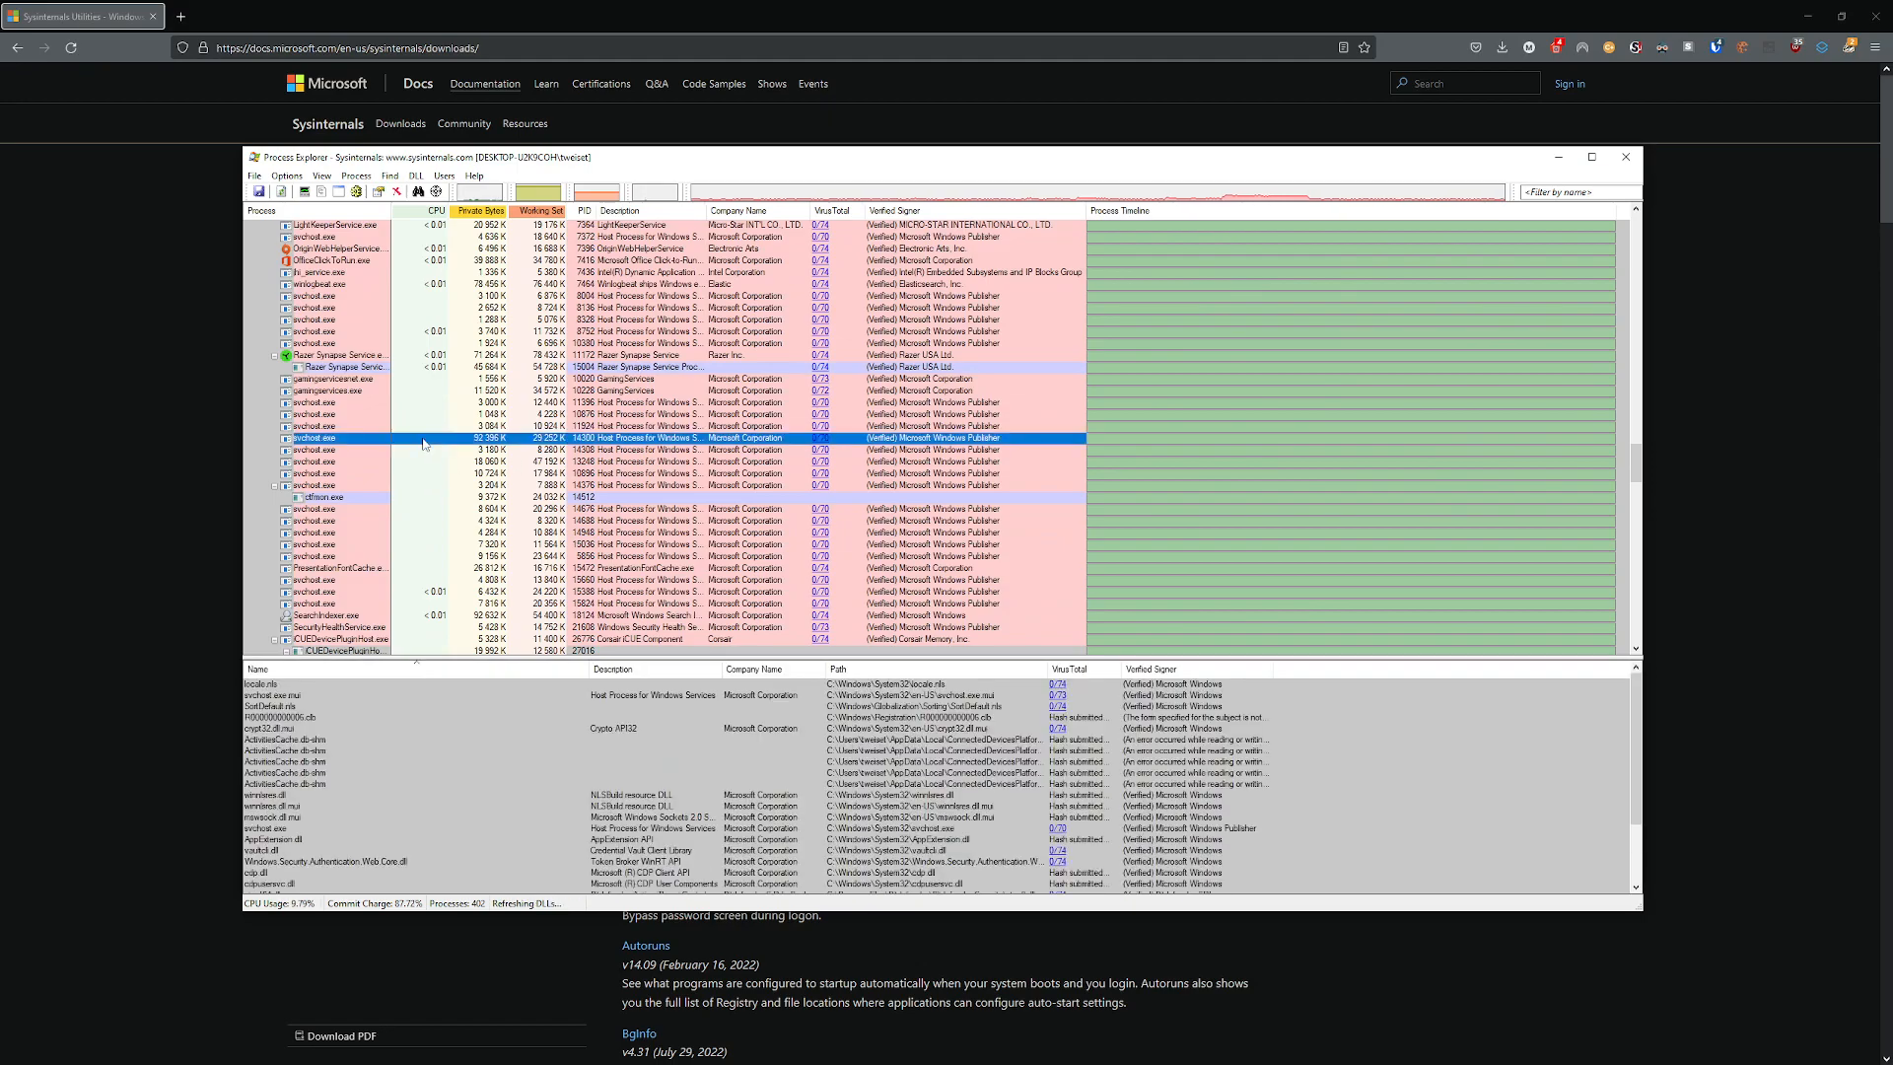
{"action": "mouse_move", "coordinate": [302, 448]}
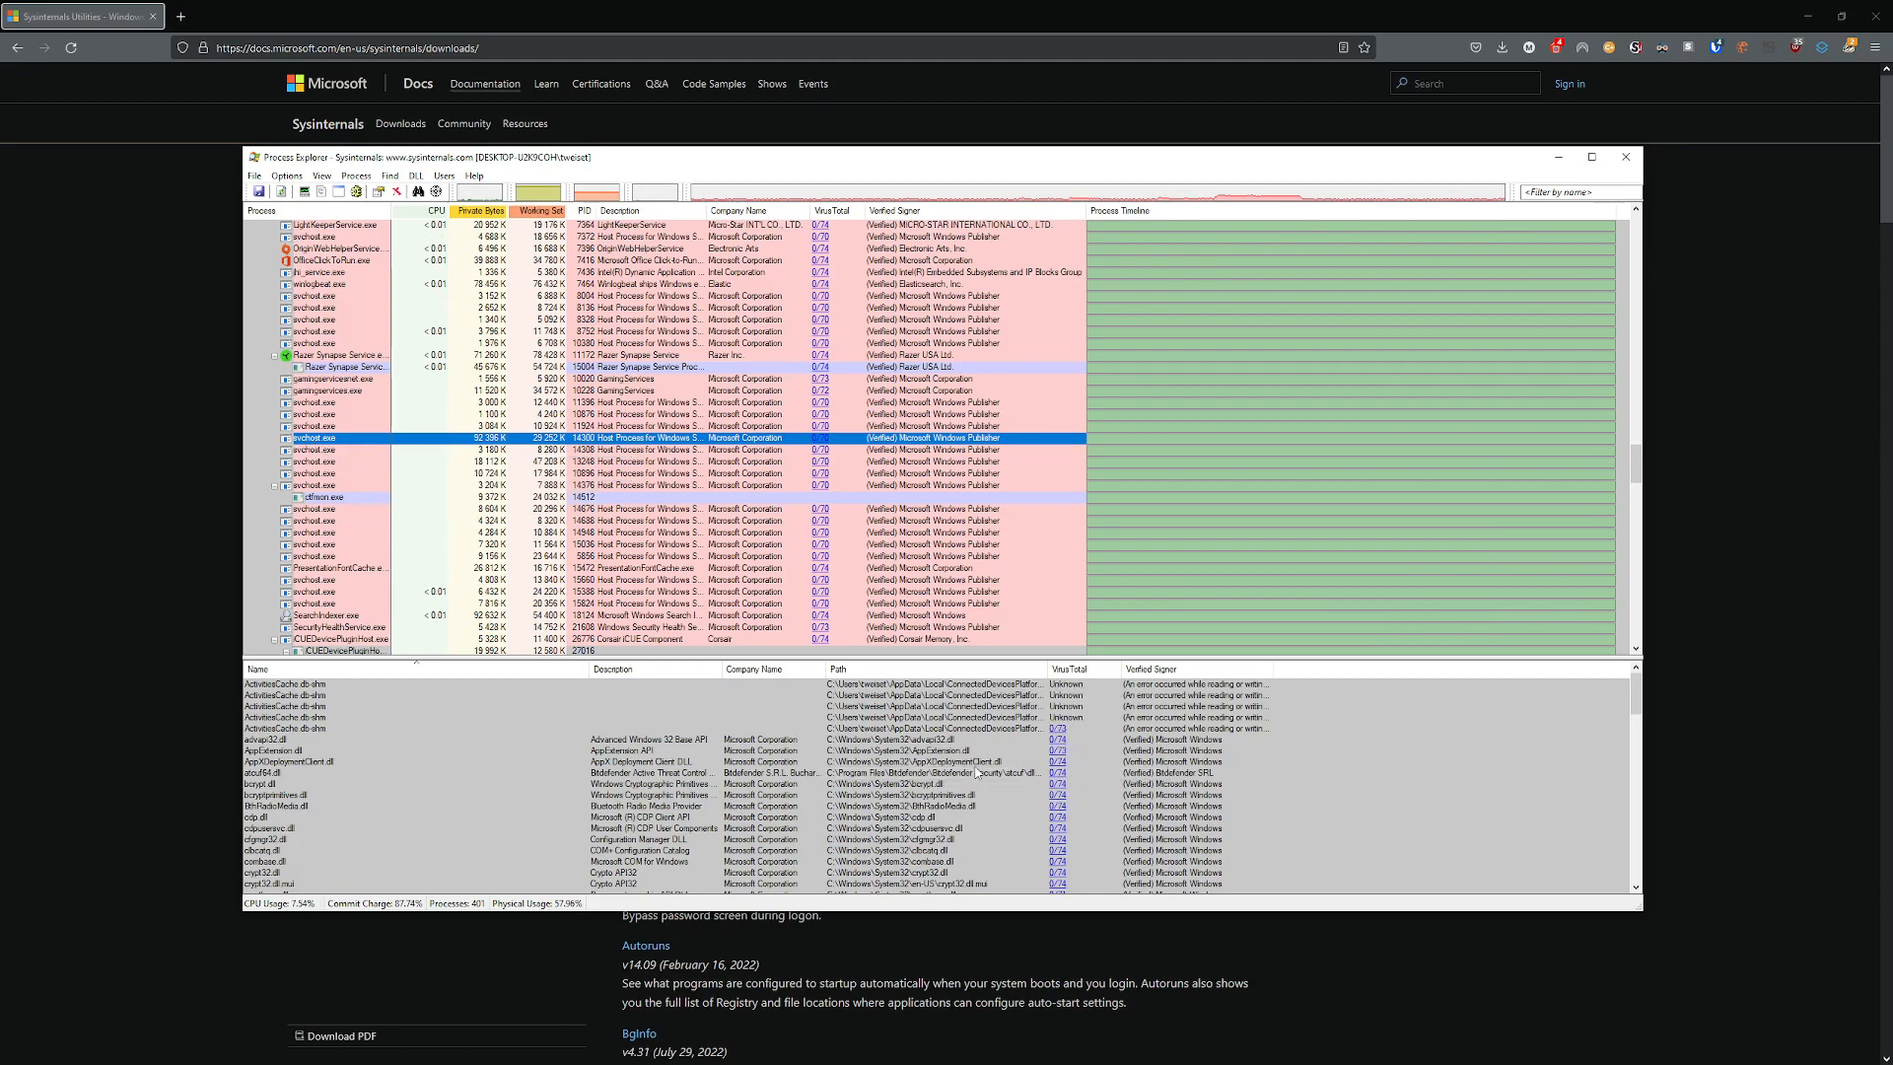
{"action": "scroll", "coordinate": [674, 795], "scroll_direction": "down", "scroll_amount": 20}
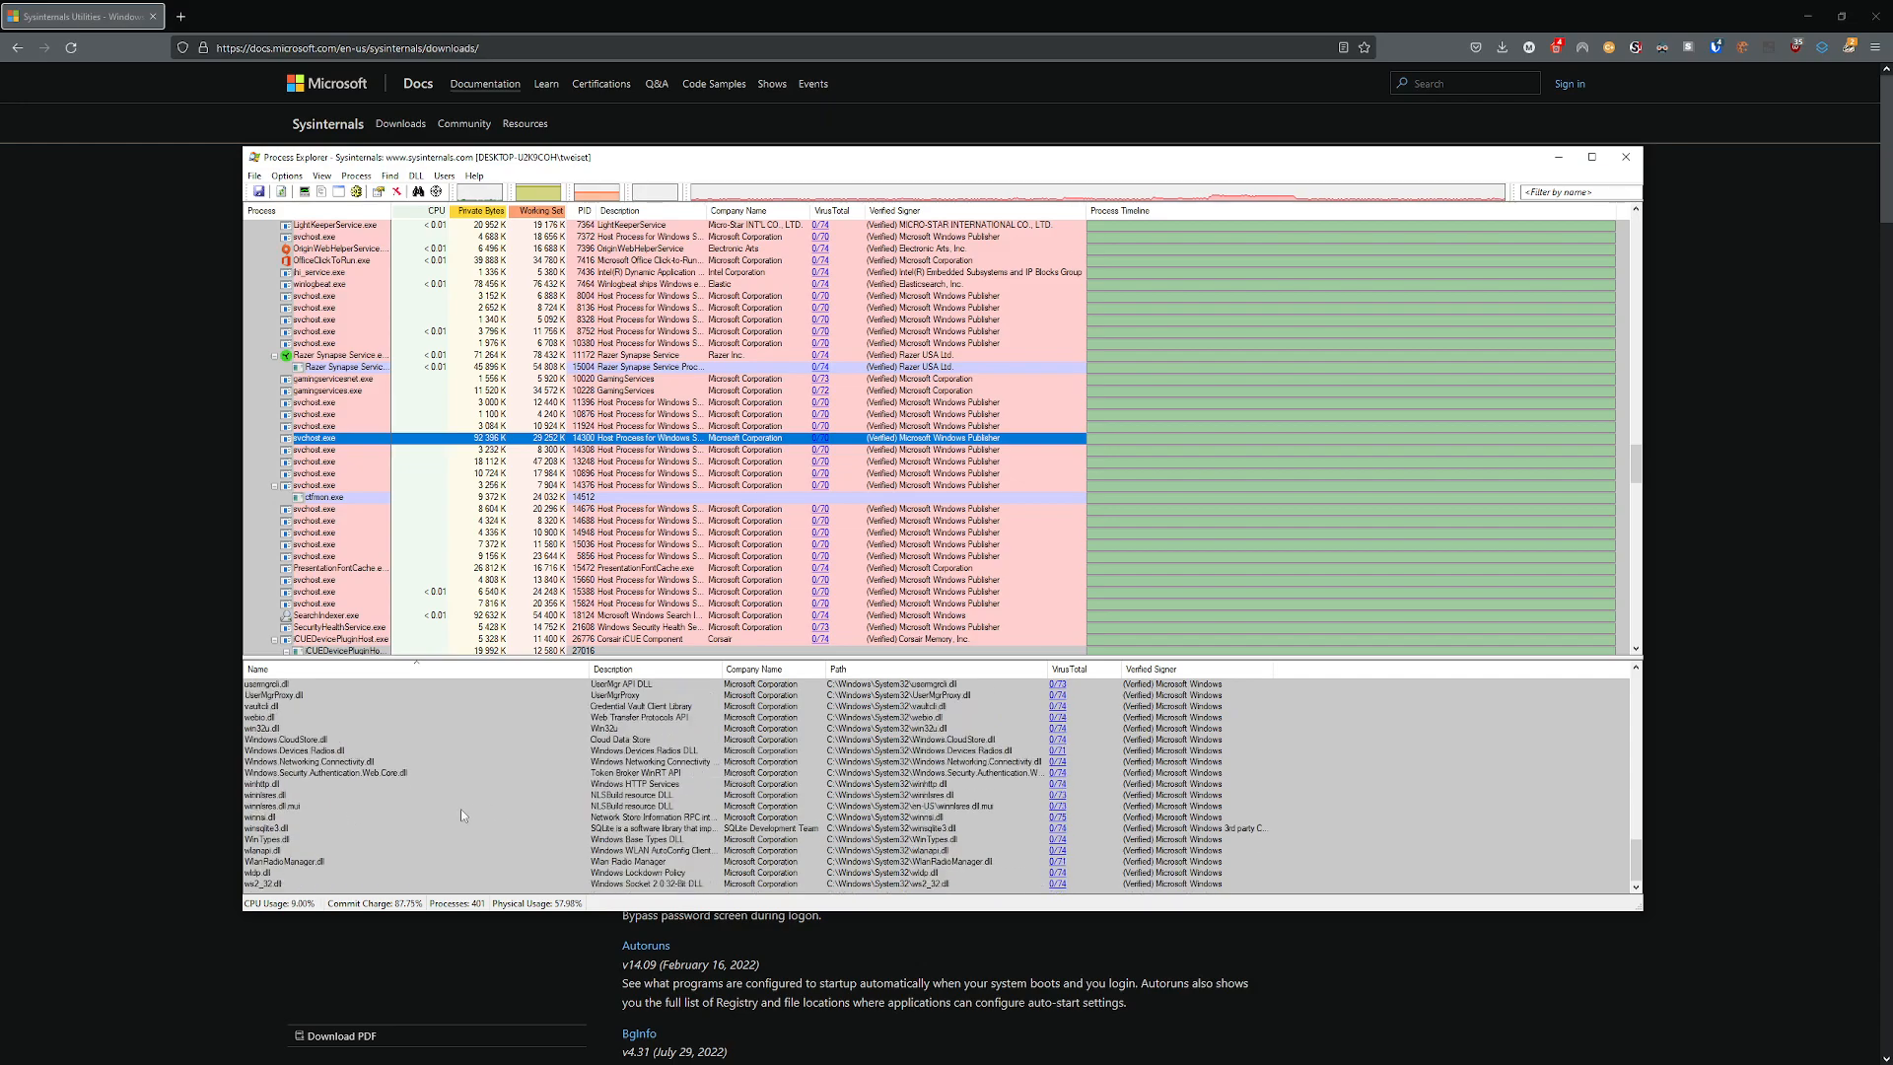
{"action": "scroll", "coordinate": [466, 807], "scroll_direction": "up", "scroll_amount": 15}
{"action": "scroll", "coordinate": [449, 812], "scroll_direction": "up", "scroll_amount": 10}
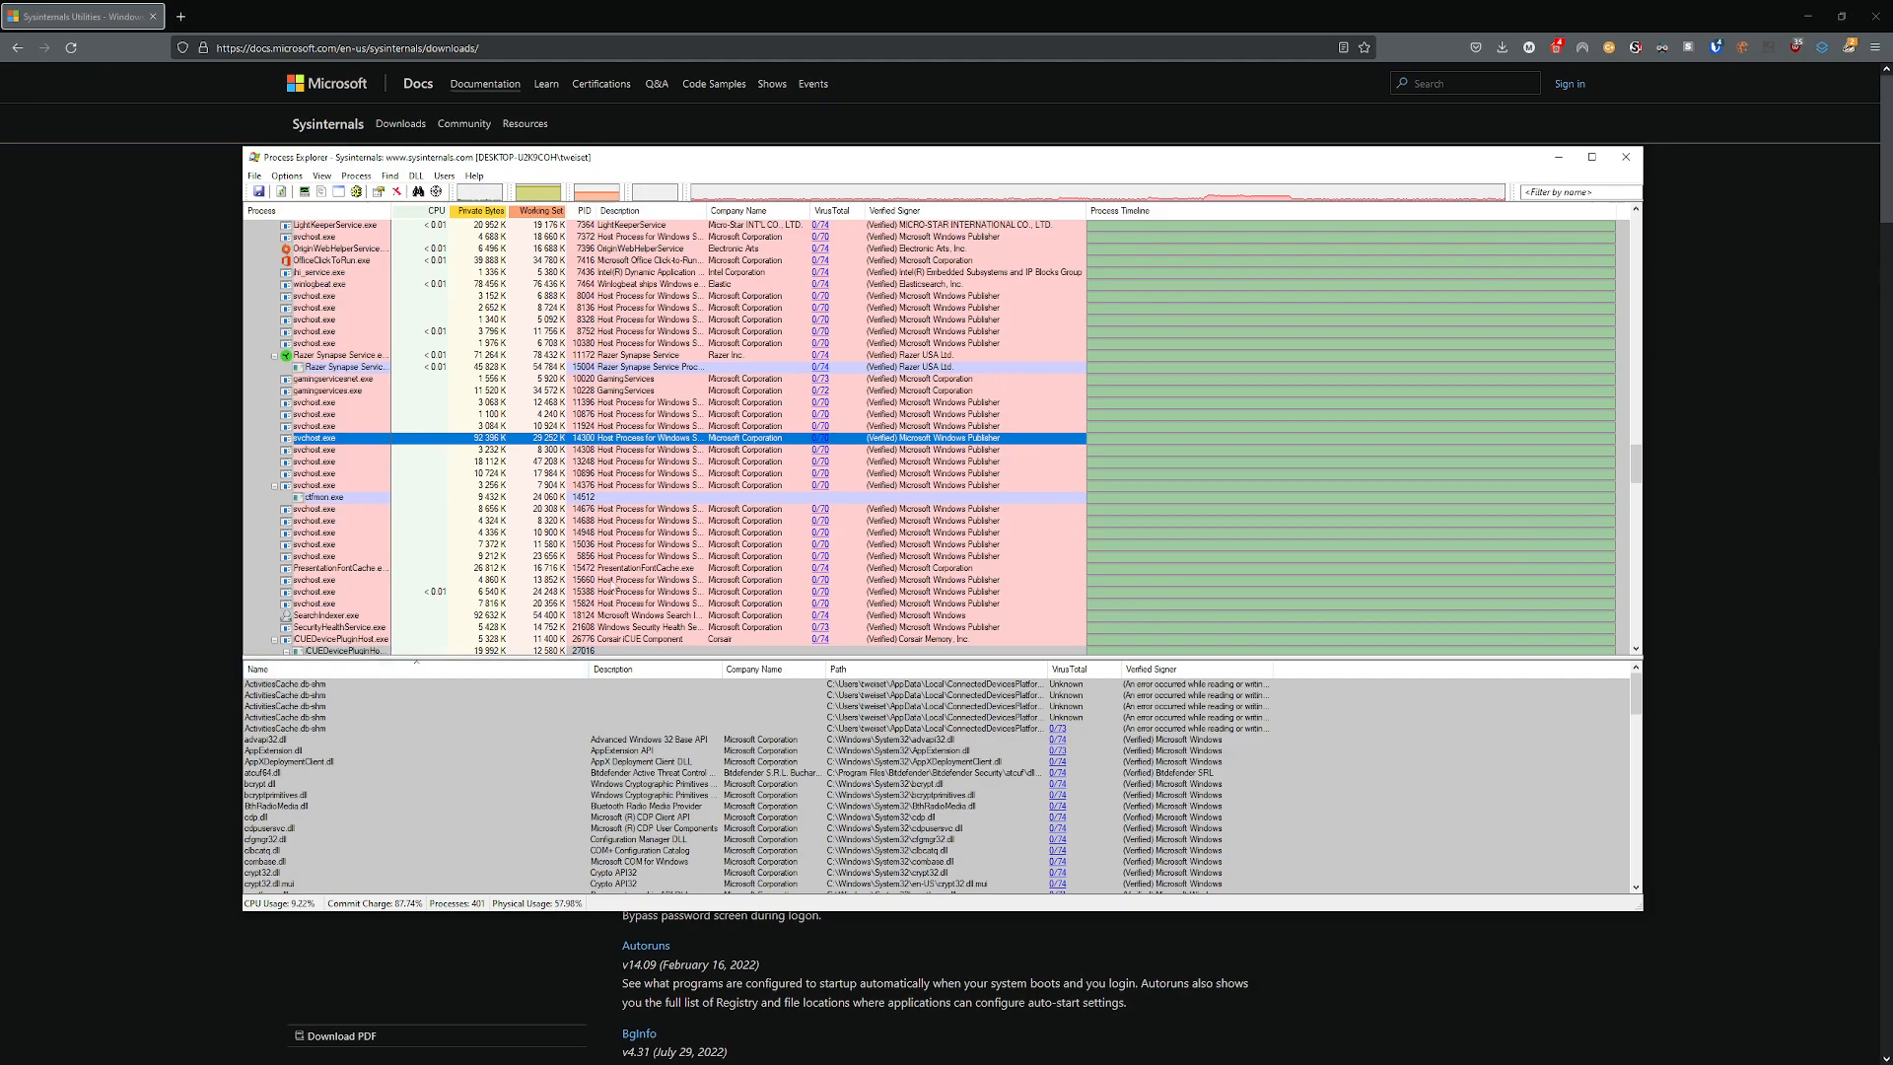
Close Process Explorer and switch to Autoruns with its window maximized.
{"action": "left_click", "coordinate": [1622, 155]}
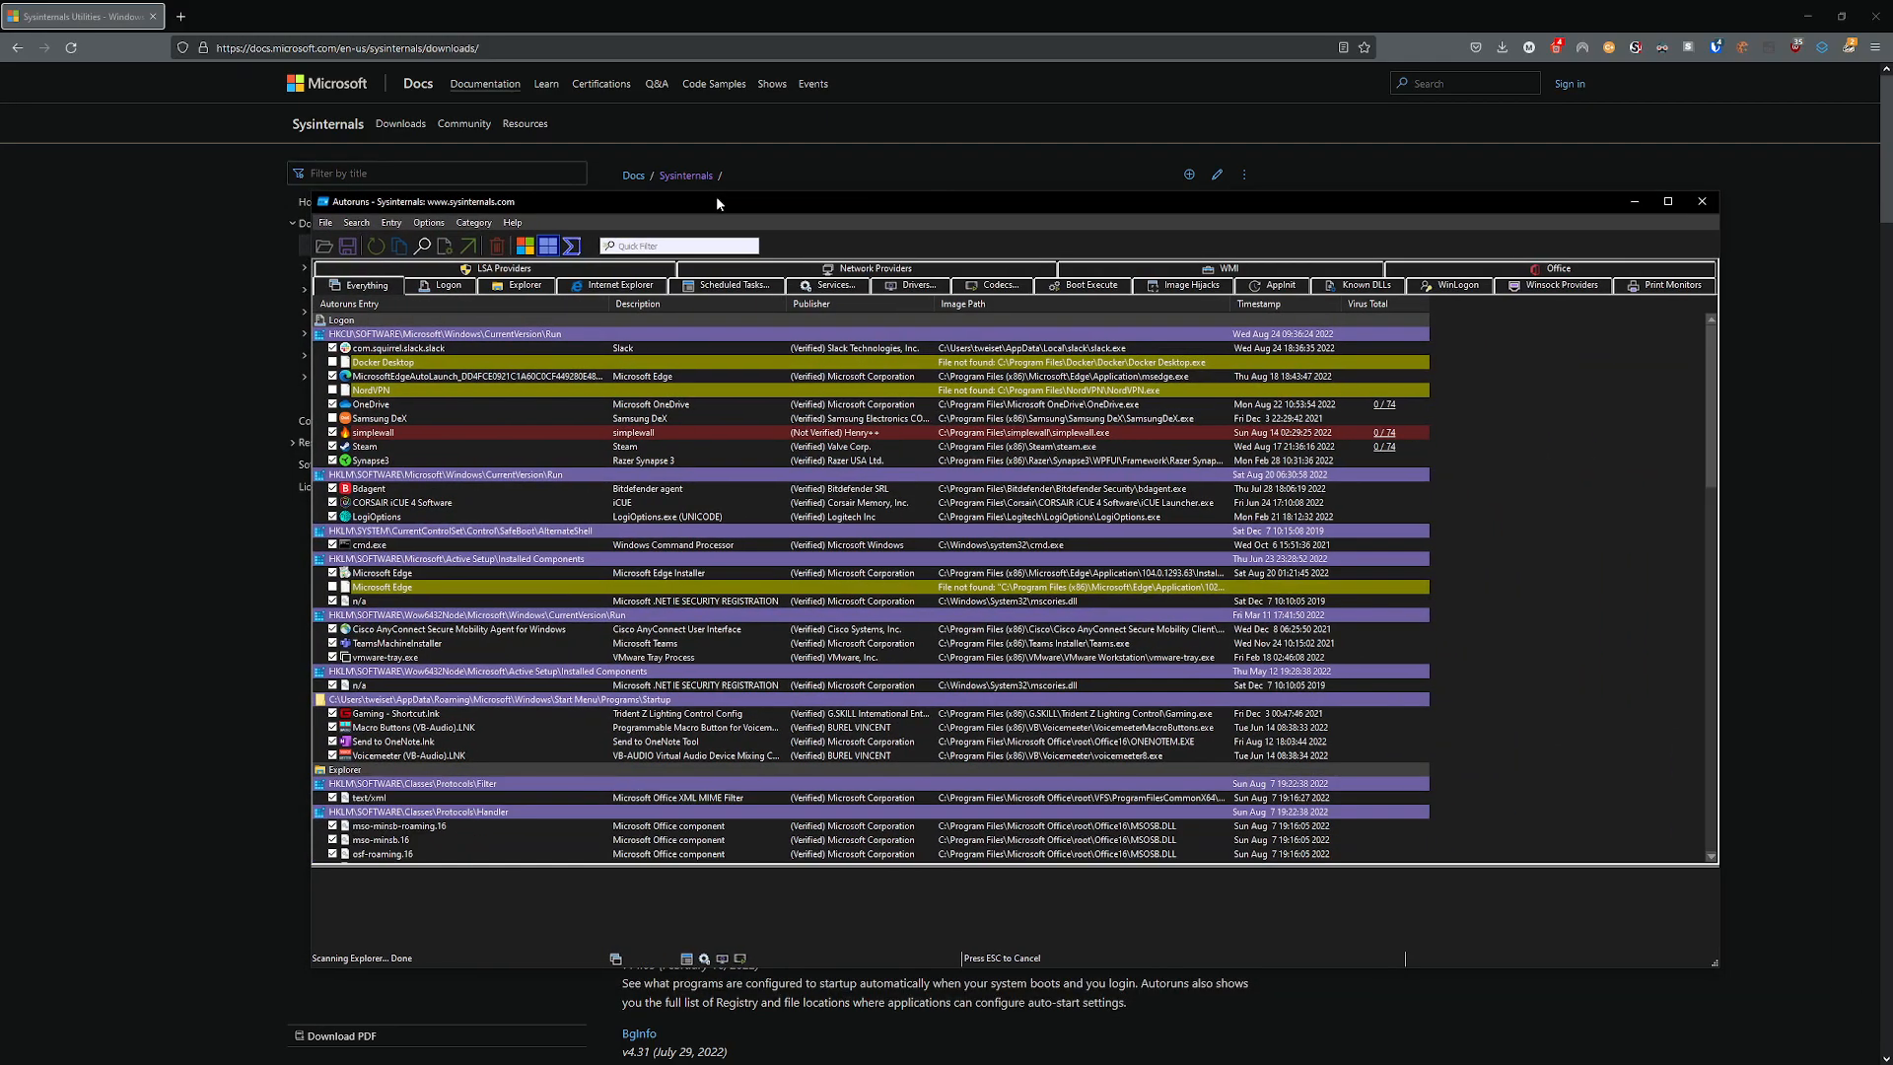
{"action": "double_click", "coordinate": [718, 198]}
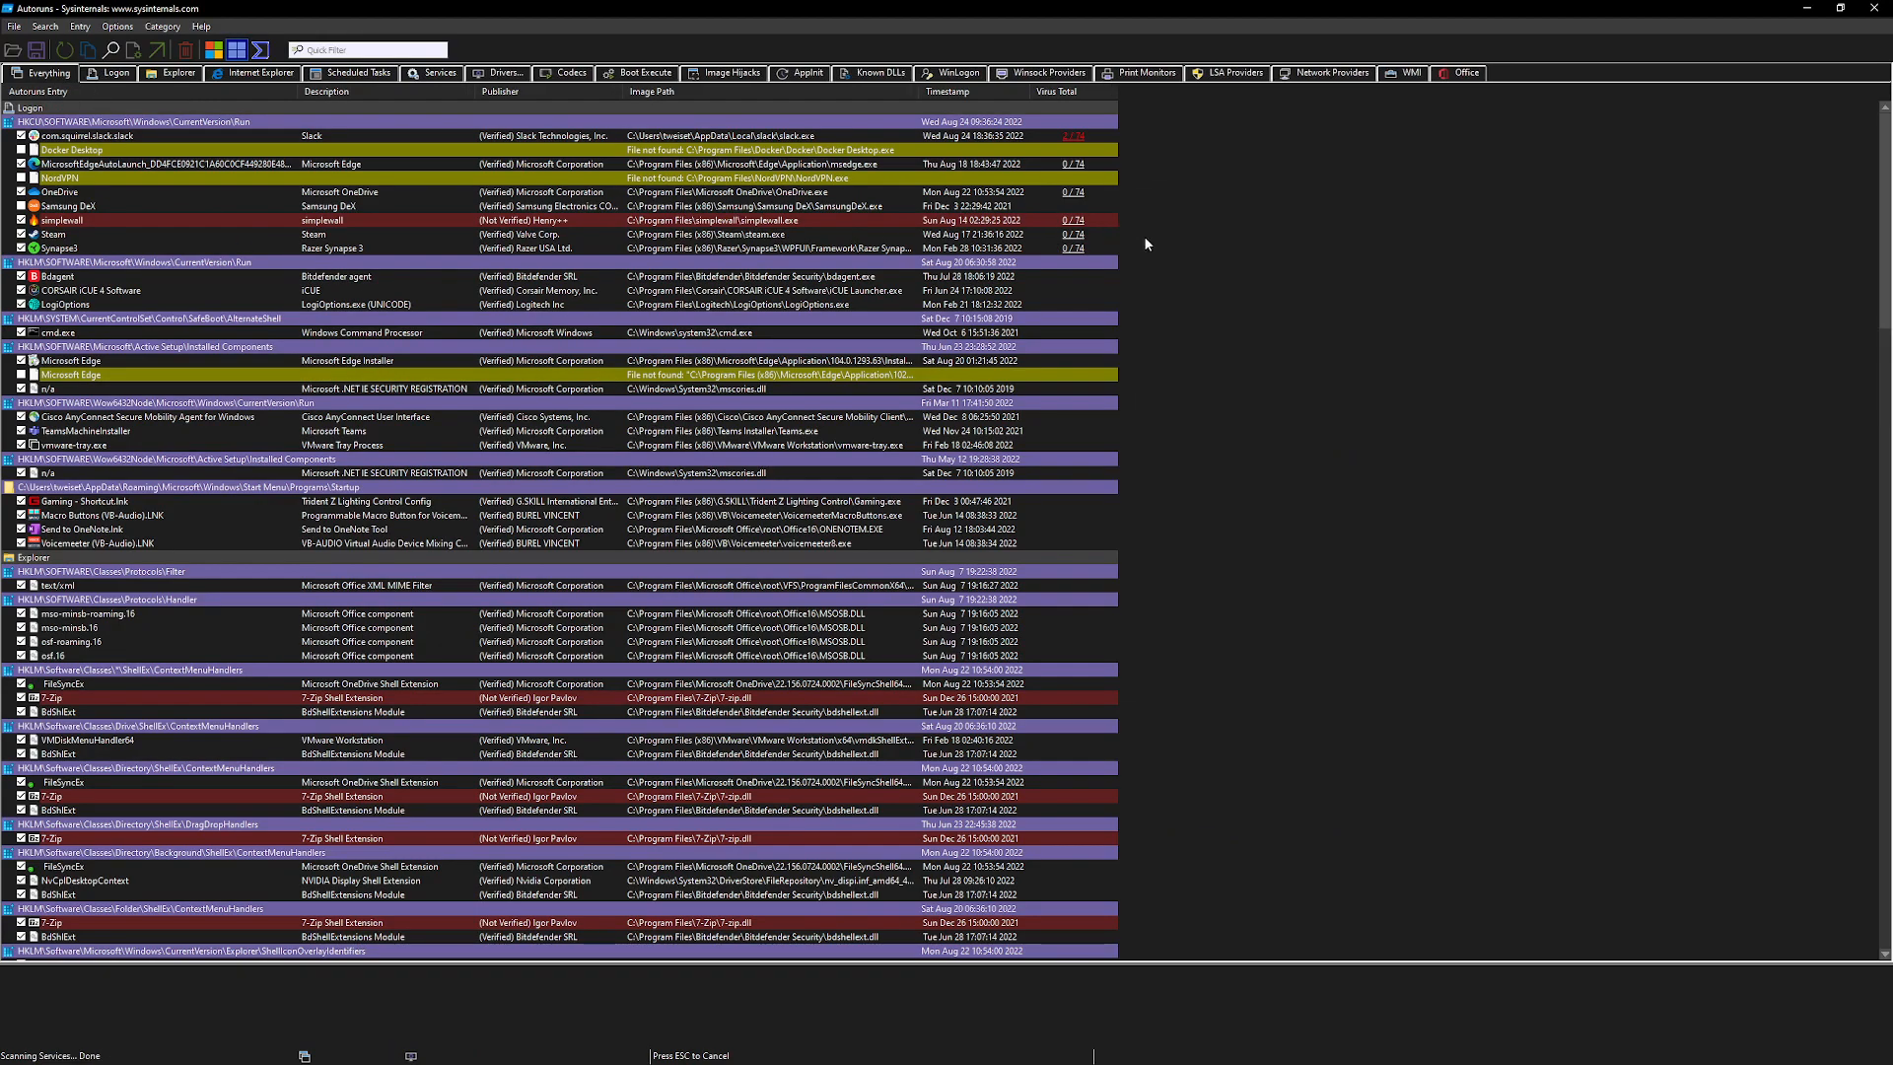
Examine the full list of autorun entries, including logon items, shell extensions, scheduled tasks, services and drivers, with their VirusTotal results.
{"action": "scroll", "coordinate": [244, 281], "scroll_direction": "down", "scroll_amount": 5}
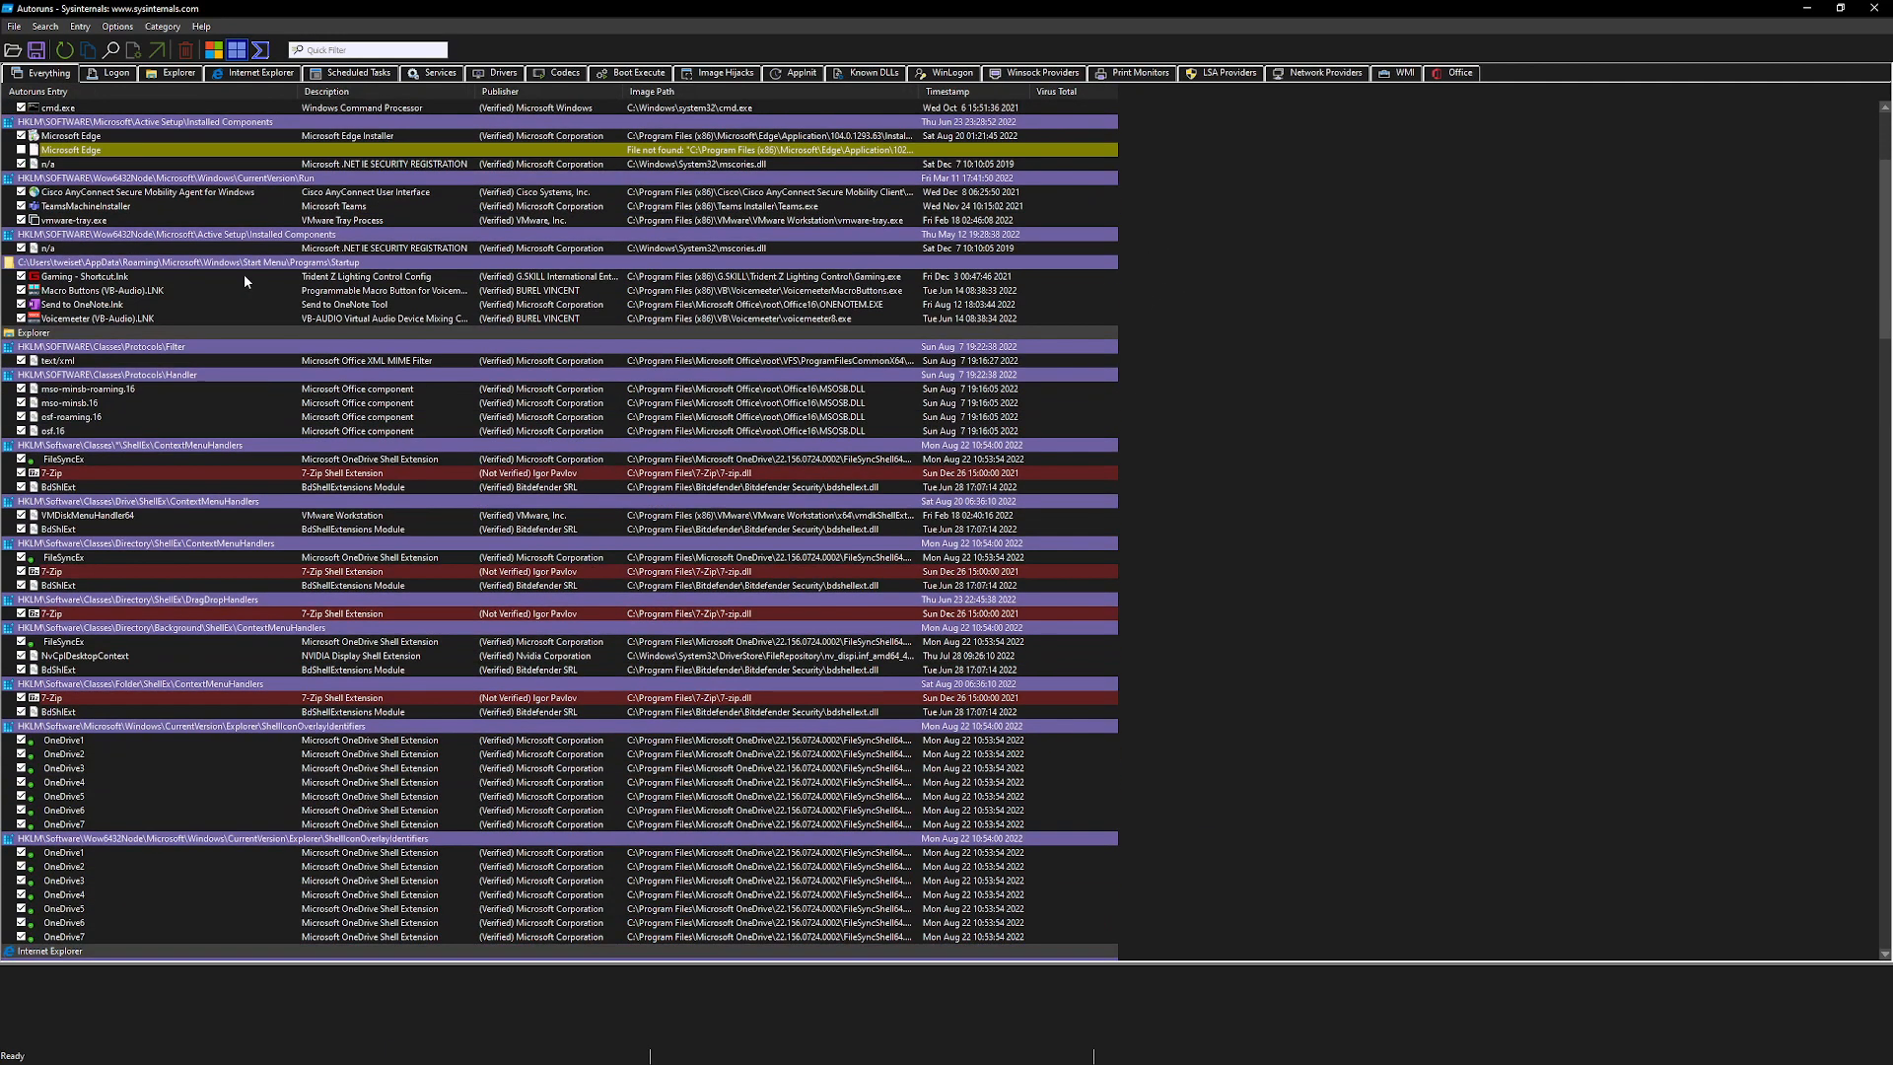
{"action": "scroll", "coordinate": [246, 280], "scroll_direction": "down", "scroll_amount": 7}
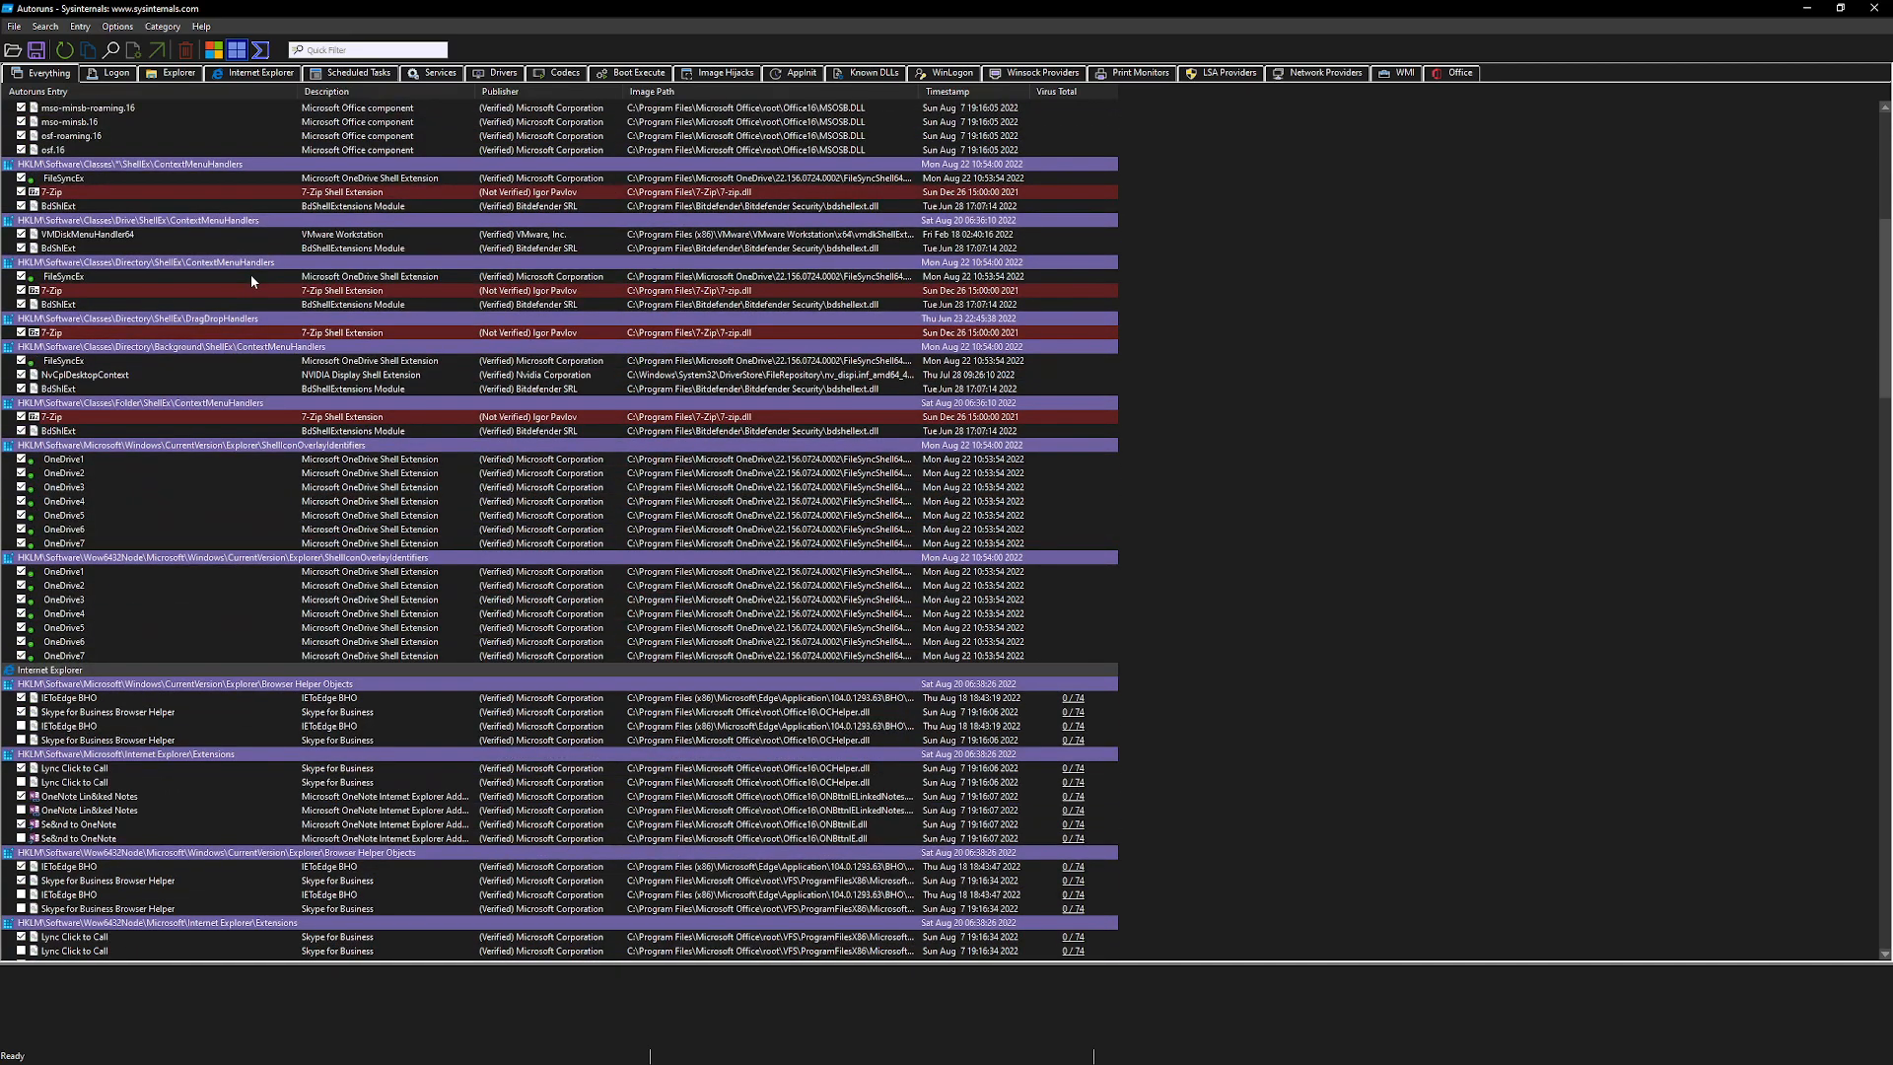
{"action": "scroll", "coordinate": [252, 280], "scroll_direction": "down", "scroll_amount": 12}
{"action": "scroll", "coordinate": [257, 283], "scroll_direction": "down", "scroll_amount": 13}
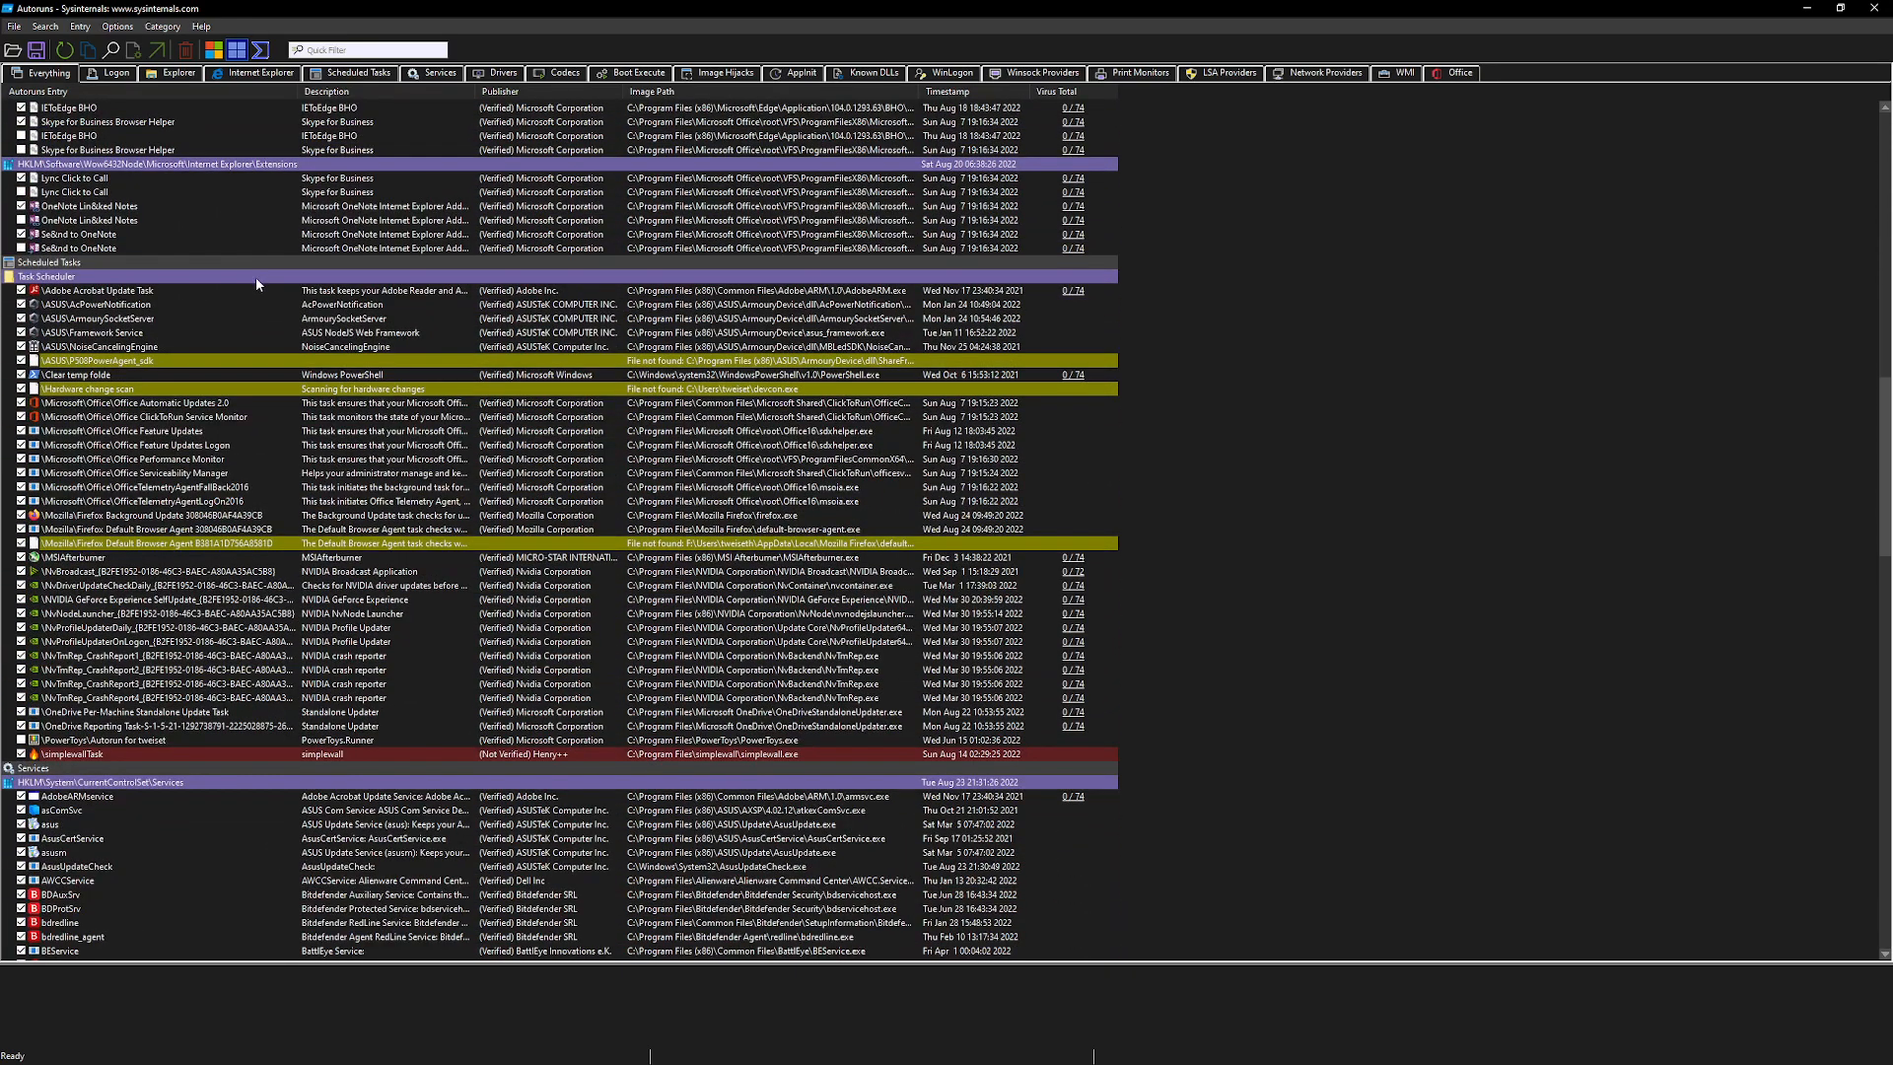
{"action": "scroll", "coordinate": [261, 291], "scroll_direction": "down", "scroll_amount": 20}
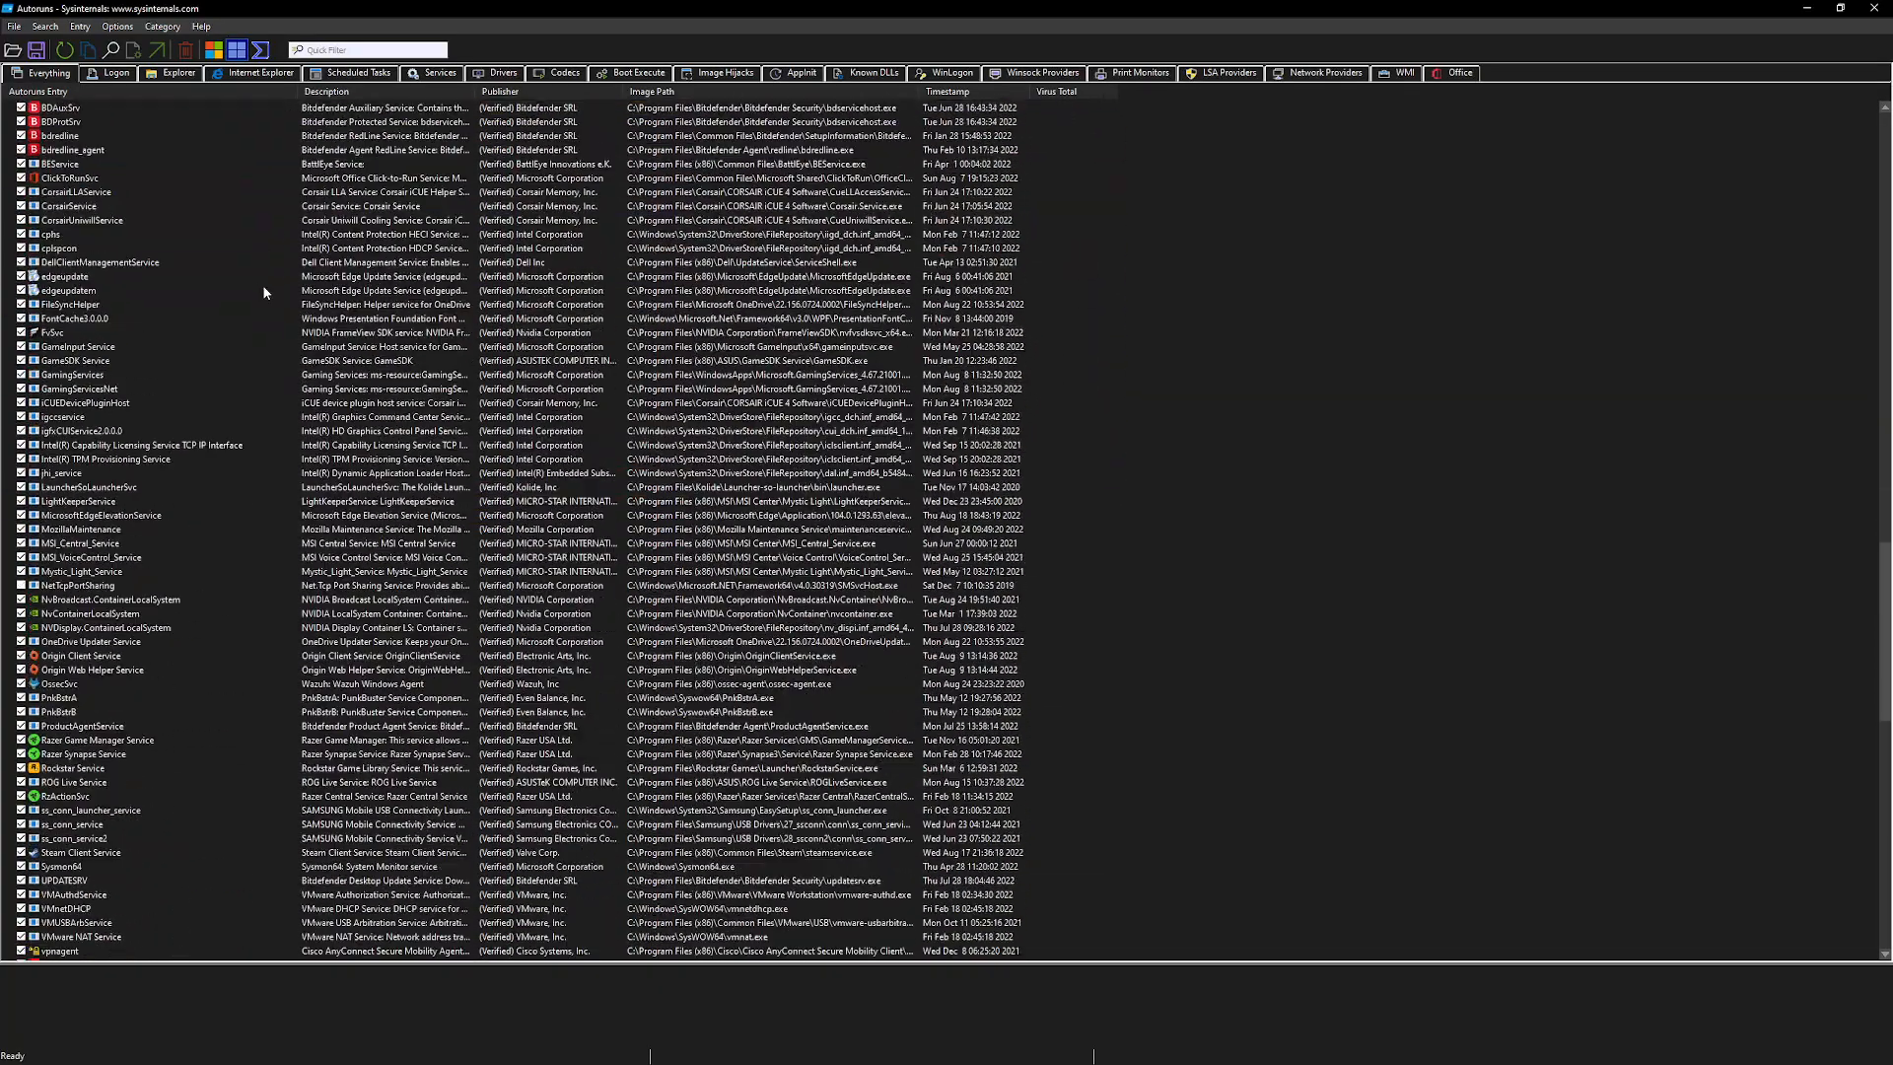
{"action": "scroll", "coordinate": [270, 296], "scroll_direction": "down", "scroll_amount": 2}
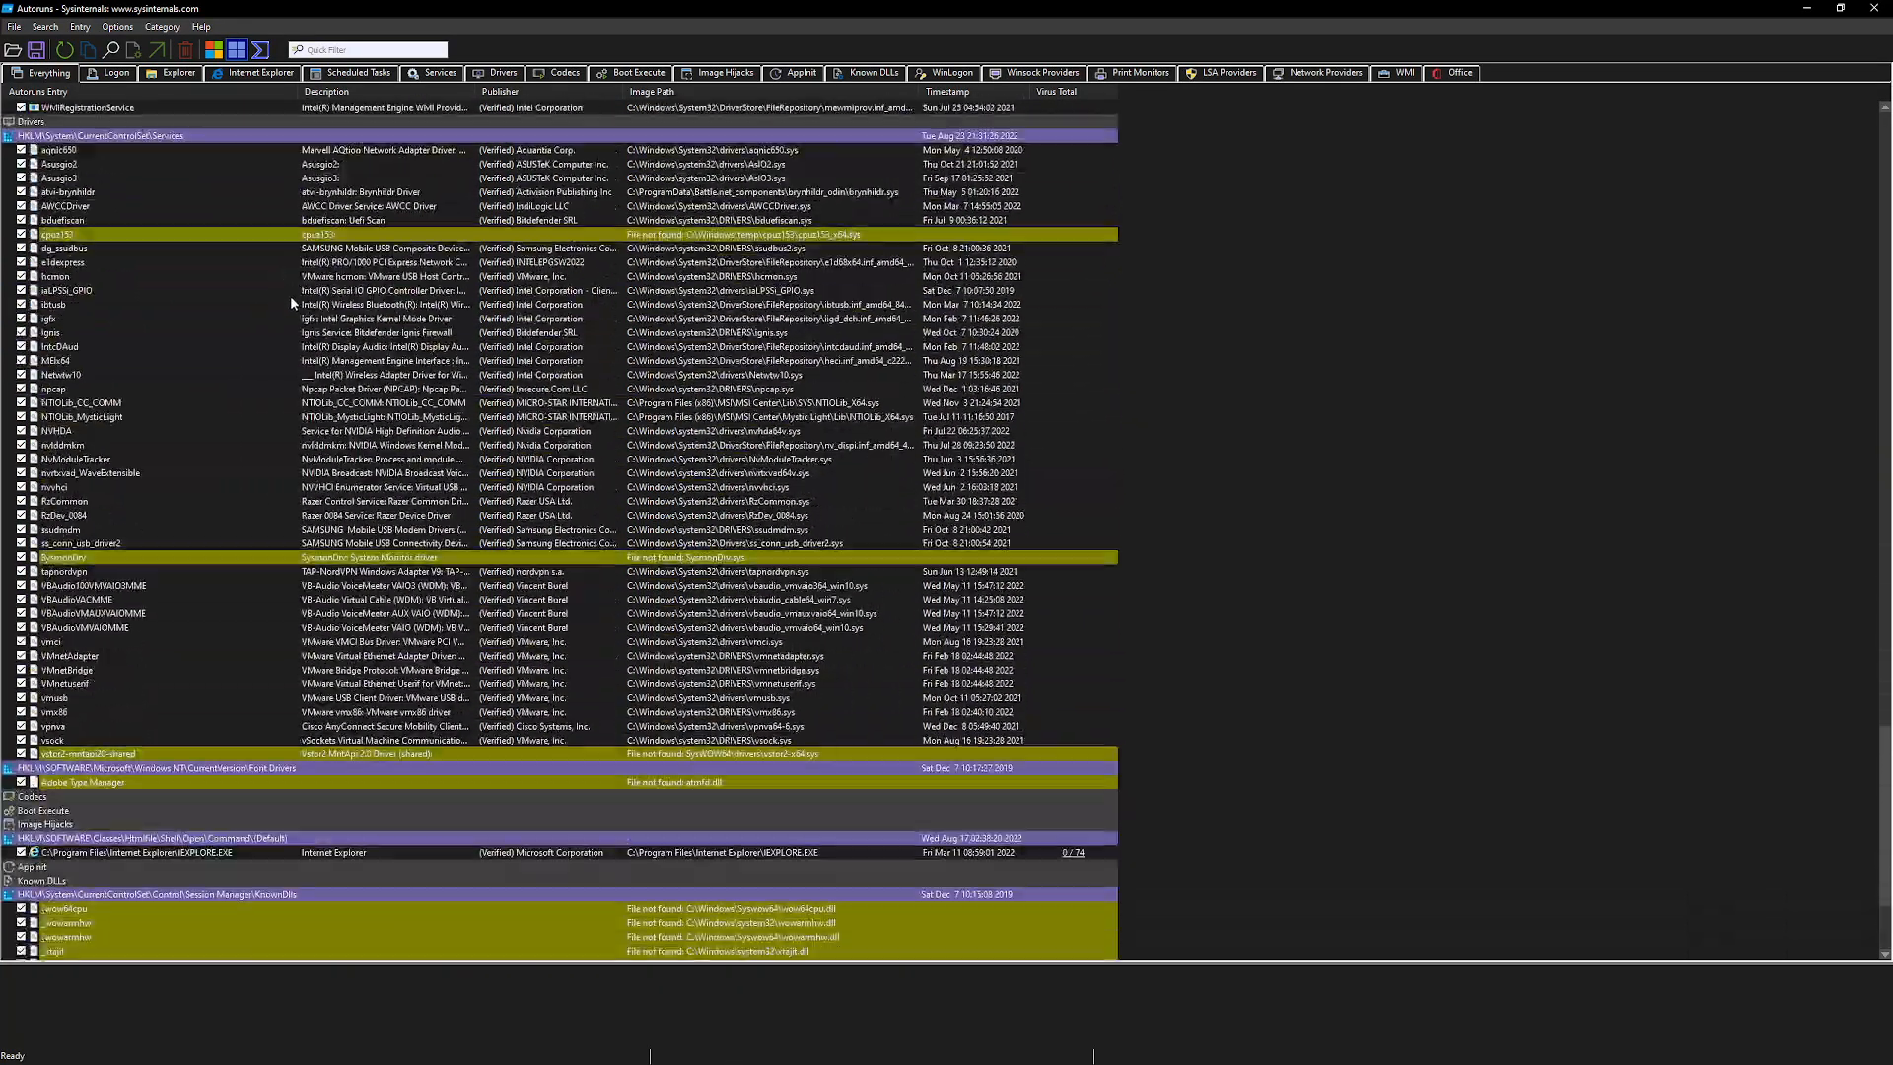
{"action": "scroll", "coordinate": [288, 294], "scroll_direction": "up", "scroll_amount": 20}
{"action": "scroll", "coordinate": [344, 312], "scroll_direction": "up", "scroll_amount": 15}
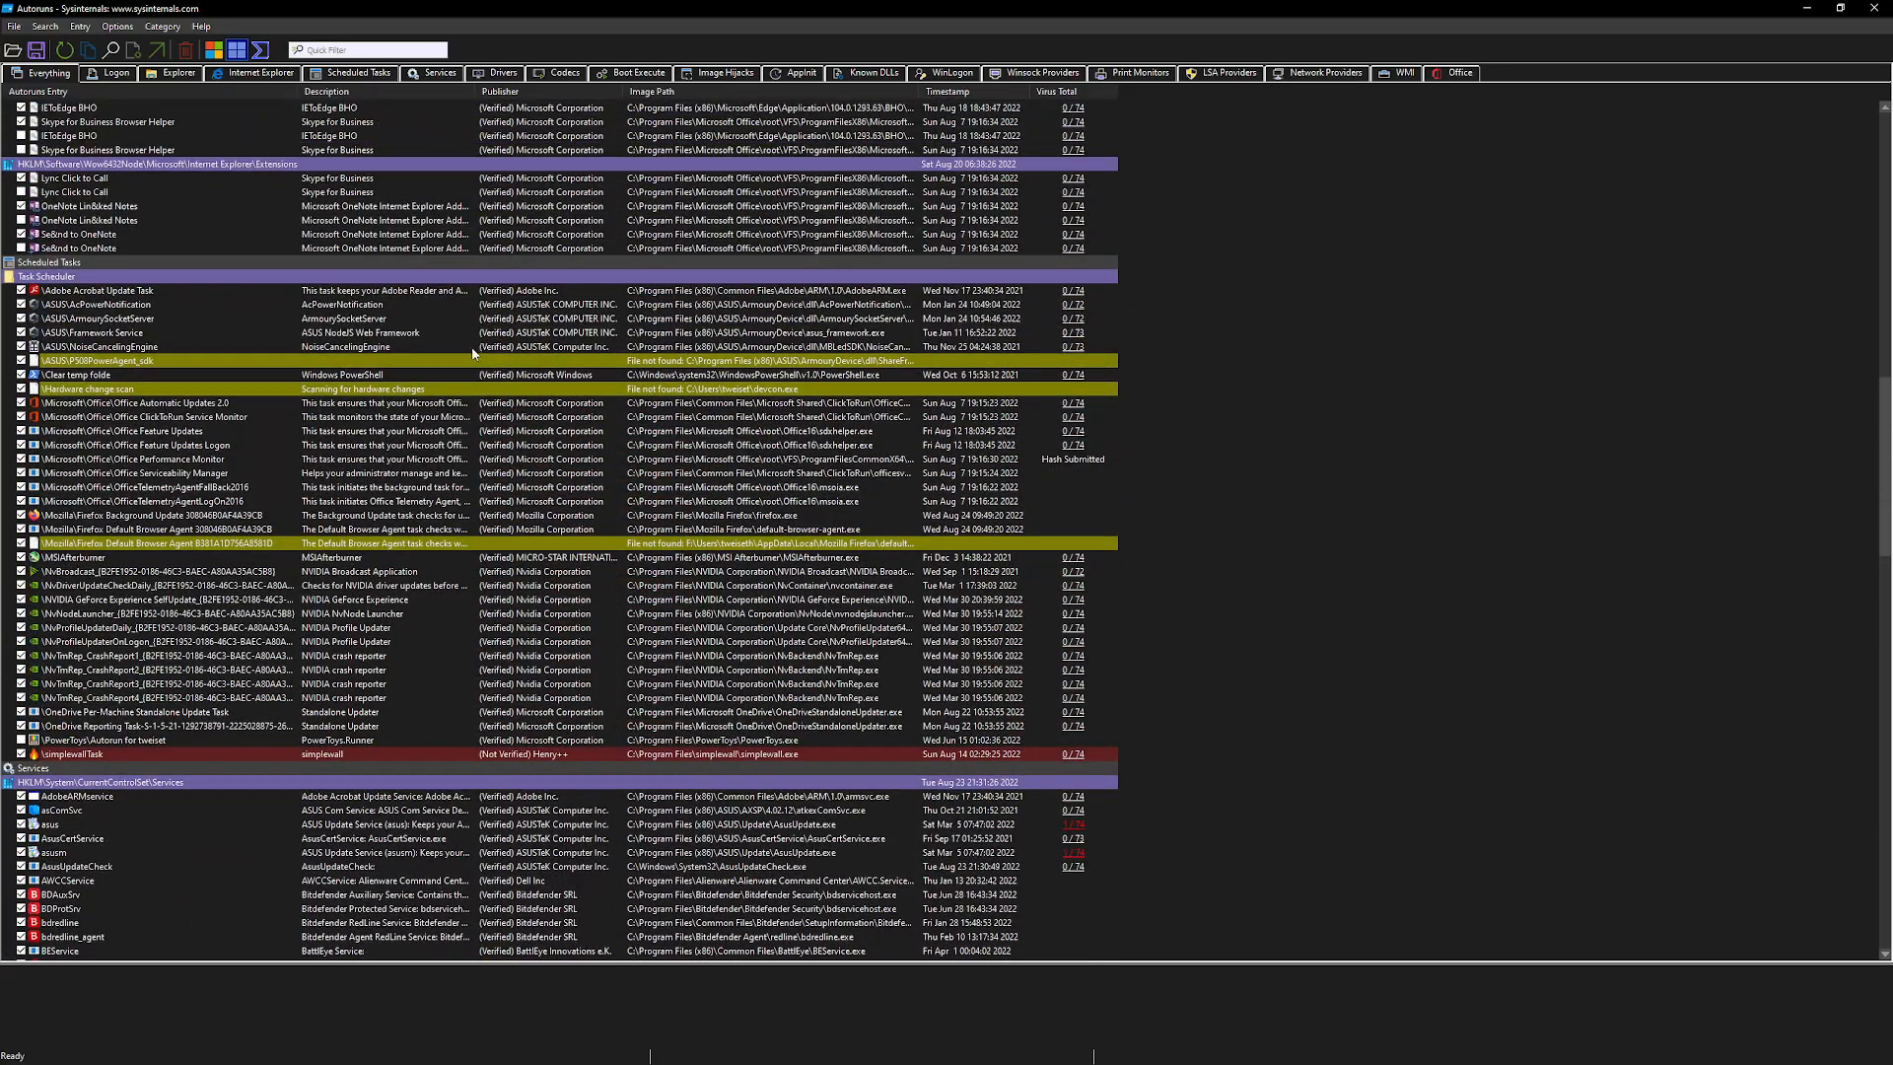
{"action": "scroll", "coordinate": [717, 354], "scroll_direction": "up", "scroll_amount": 9}
{"action": "scroll", "coordinate": [717, 354], "scroll_direction": "up", "scroll_amount": 13}
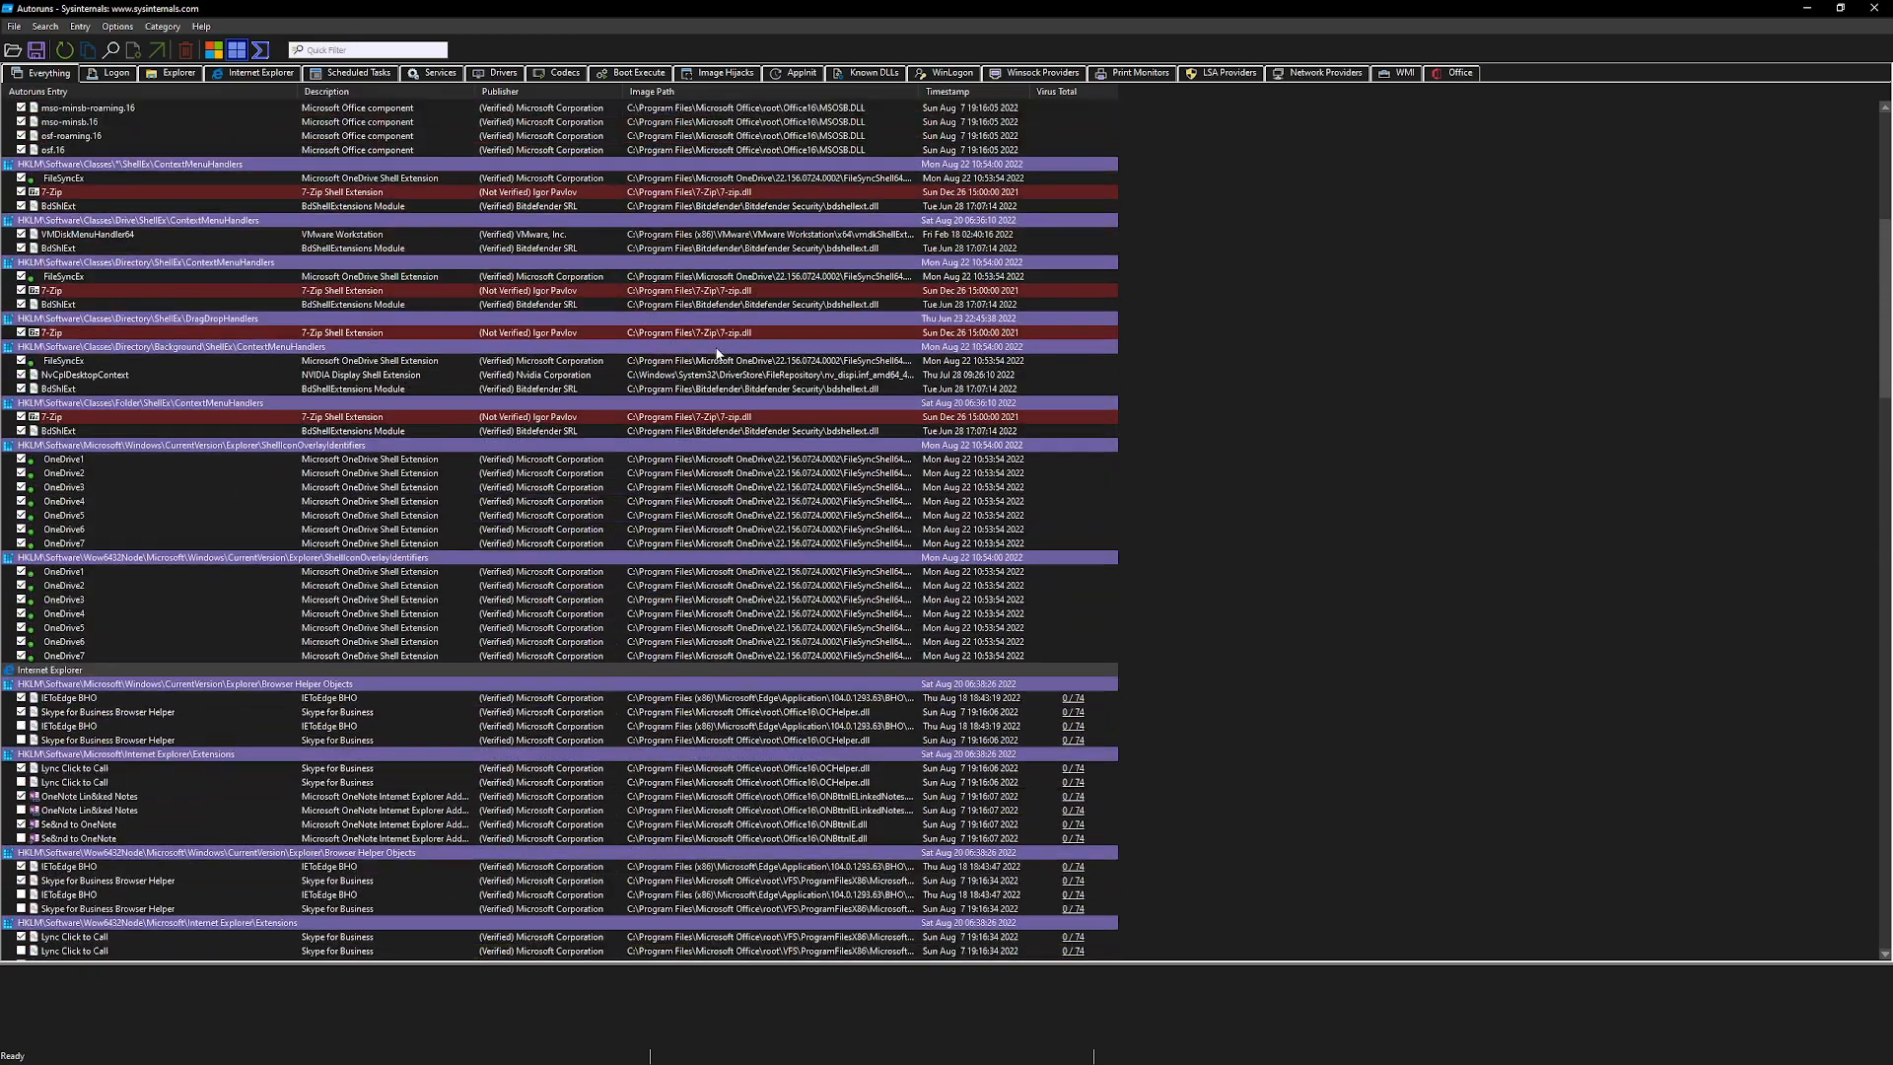
{"action": "scroll", "coordinate": [471, 172], "scroll_direction": "up", "scroll_amount": 3}
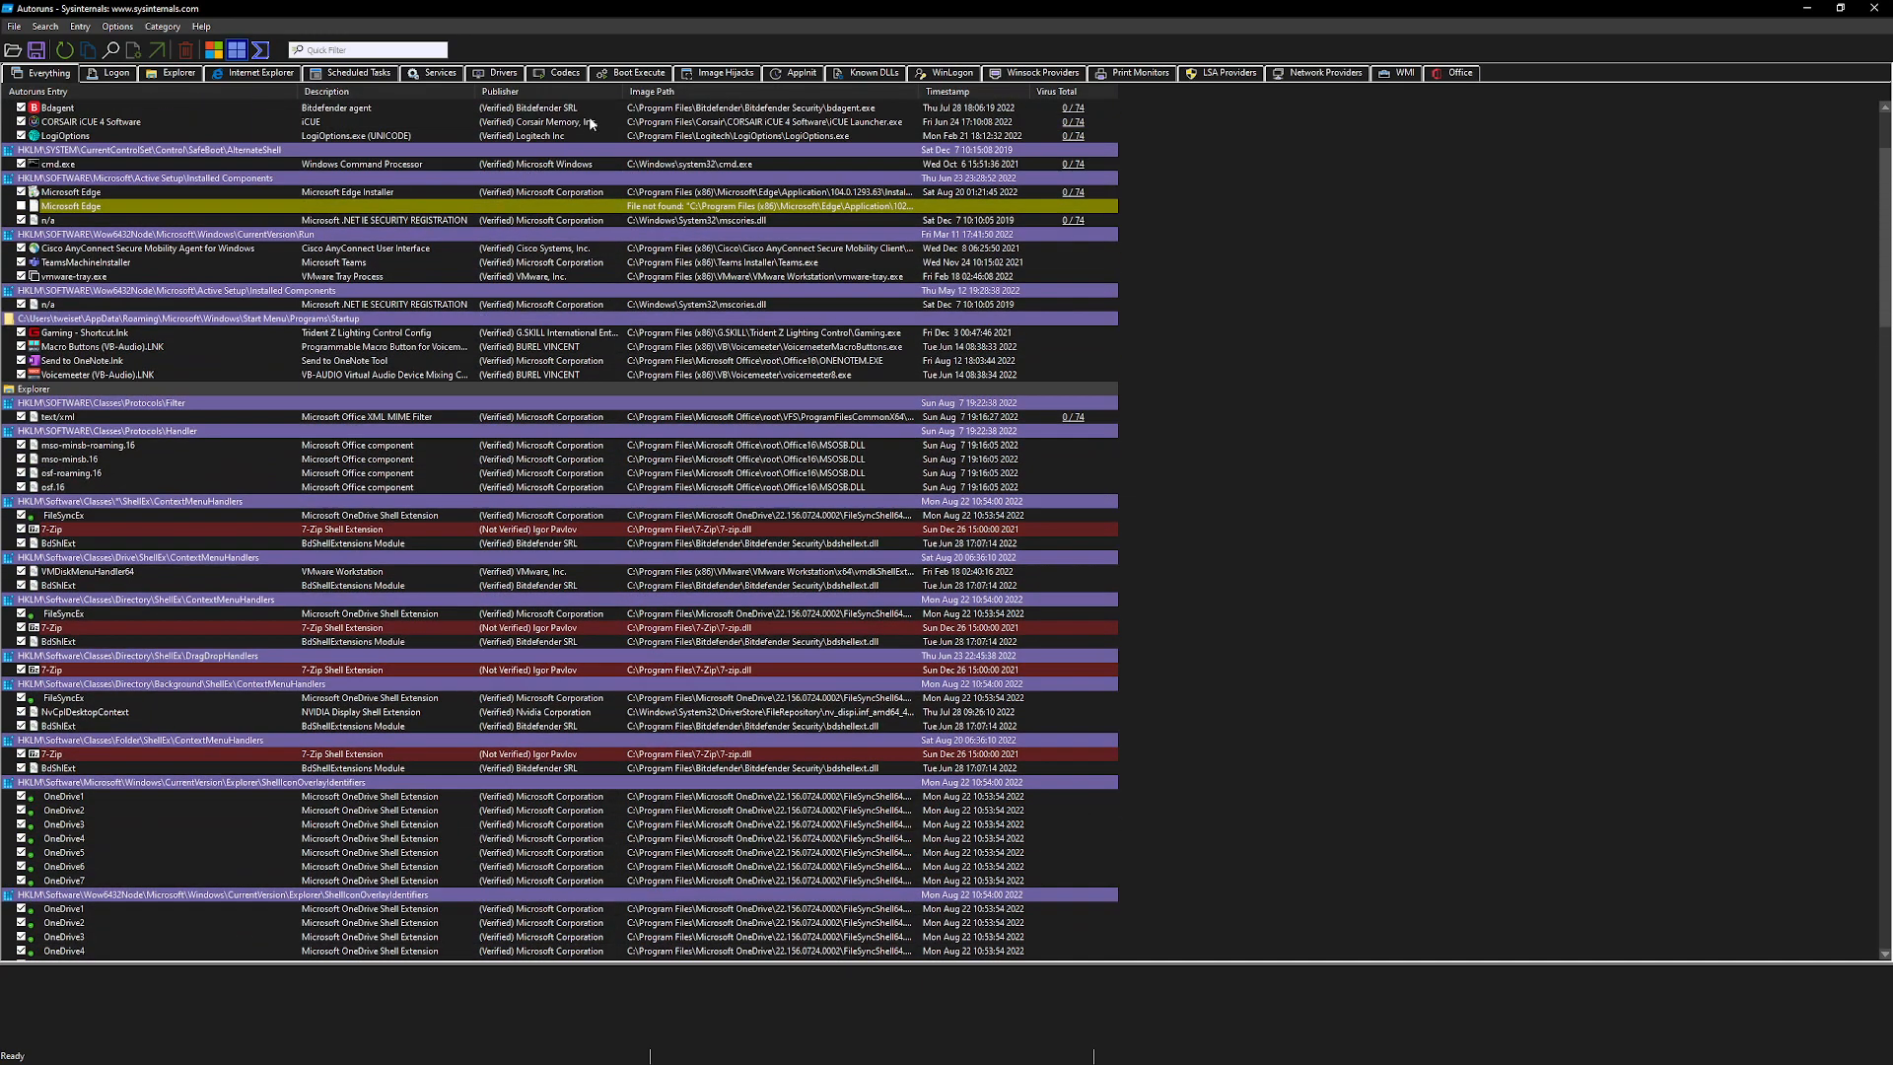
Check the Boot Execute, WinLogon and Known DLLs categories of autorun entries.
{"action": "left_click", "coordinate": [631, 74]}
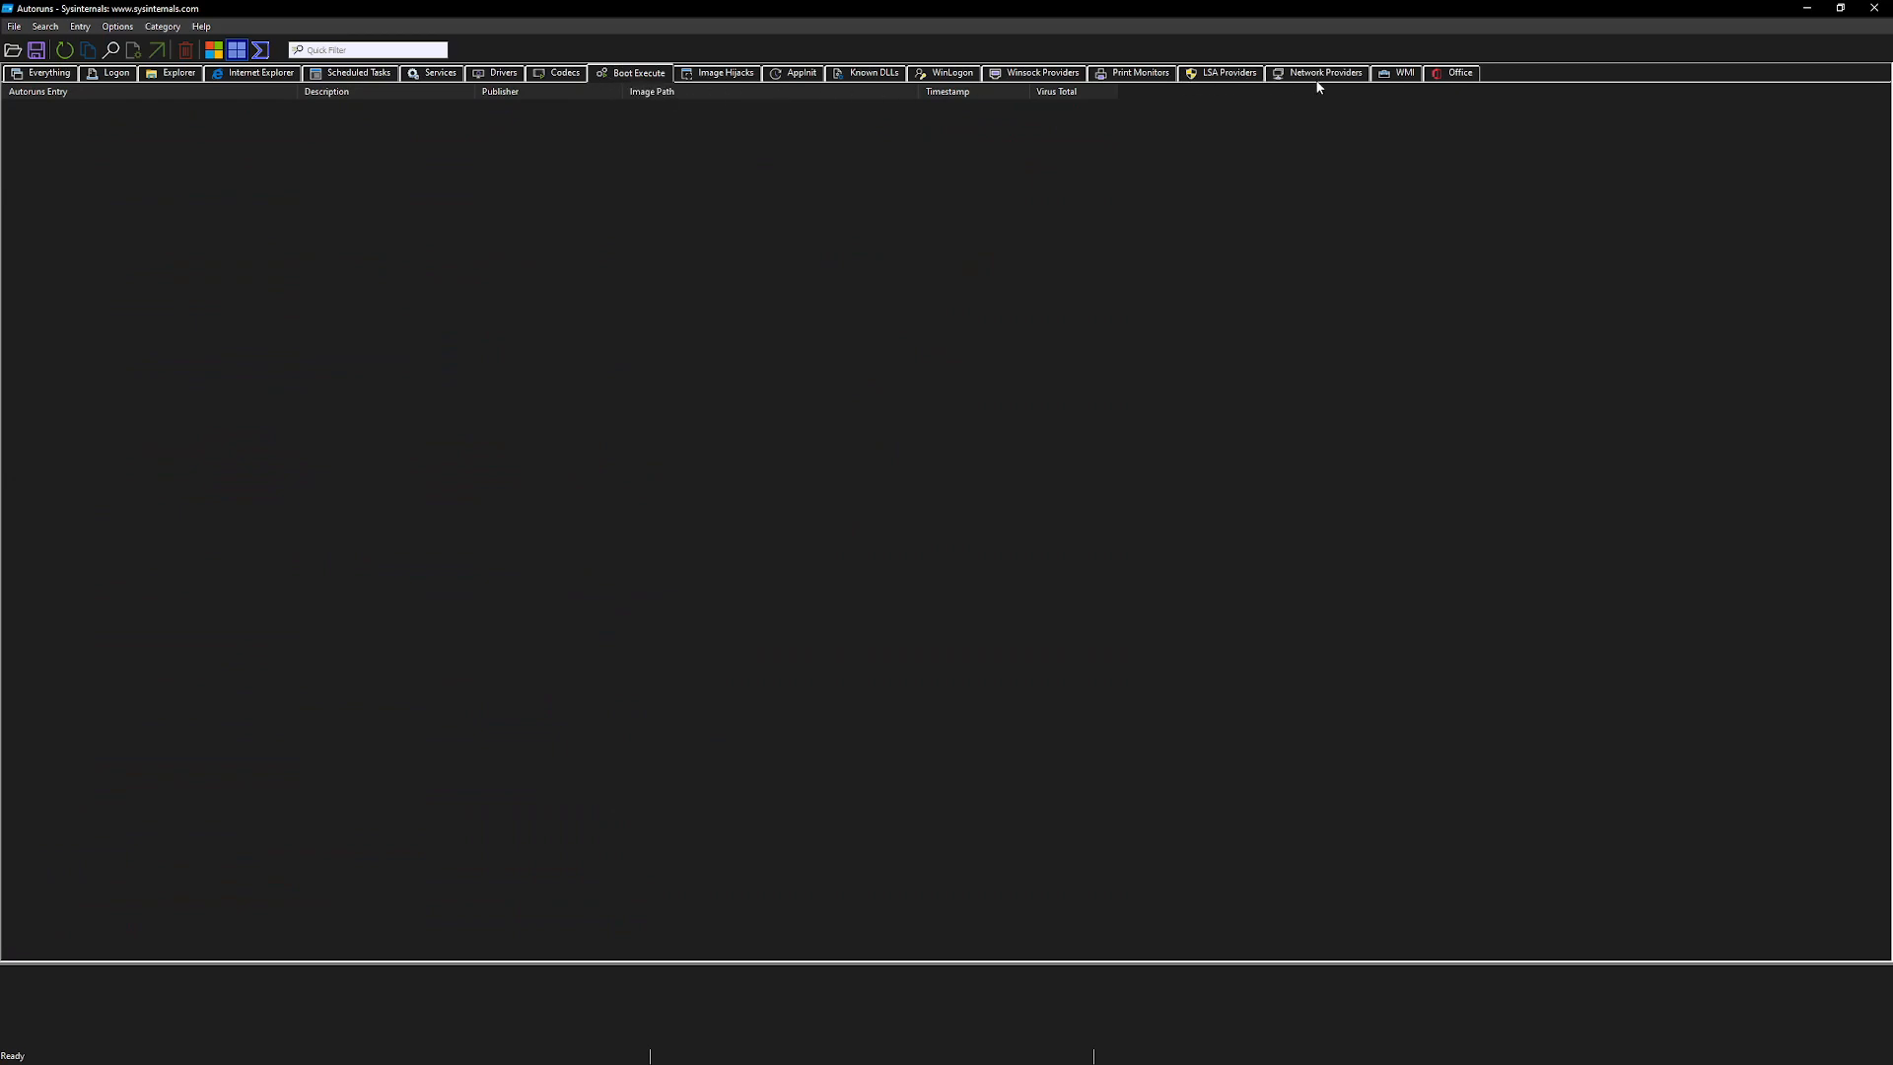
{"action": "left_click", "coordinate": [946, 73]}
{"action": "left_click", "coordinate": [866, 74]}
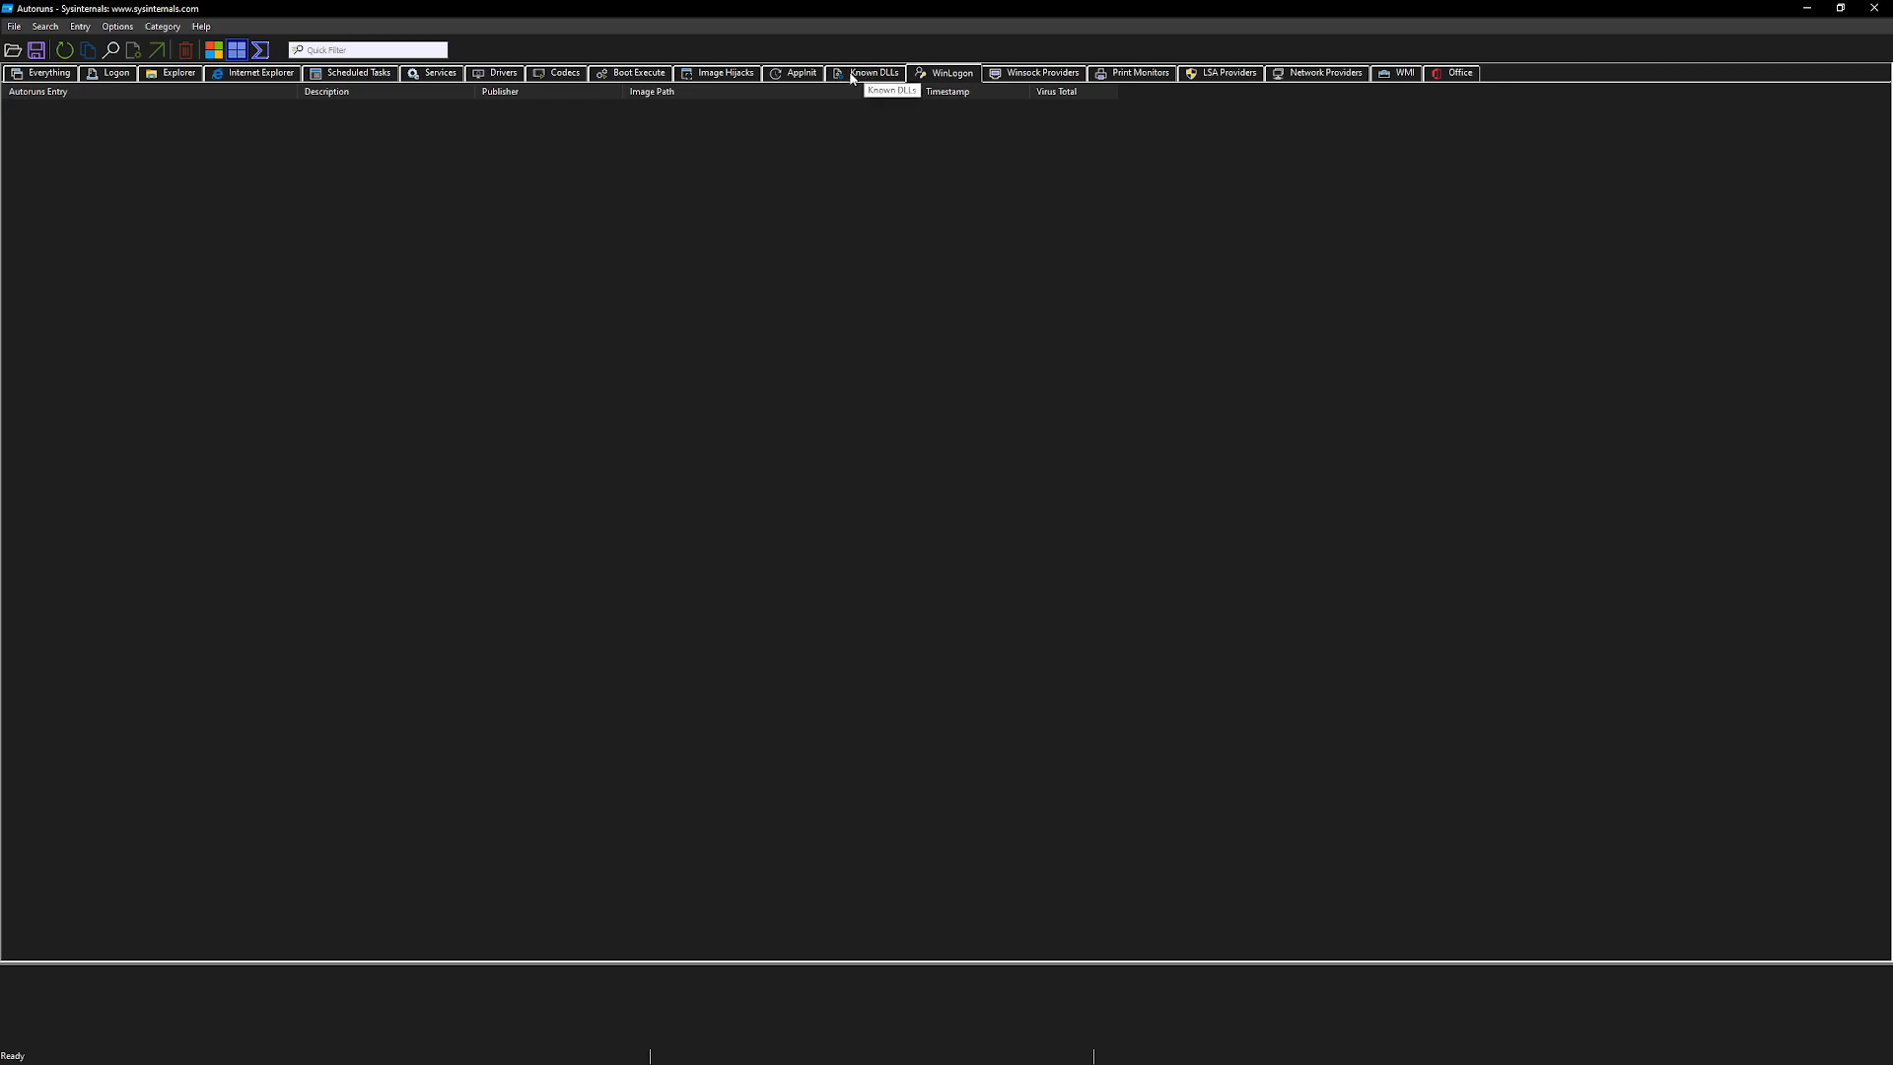
Return to the full autorun list and review the scan options for signature verification and VirusTotal checks, without rescanning.
{"action": "left_click", "coordinate": [37, 74]}
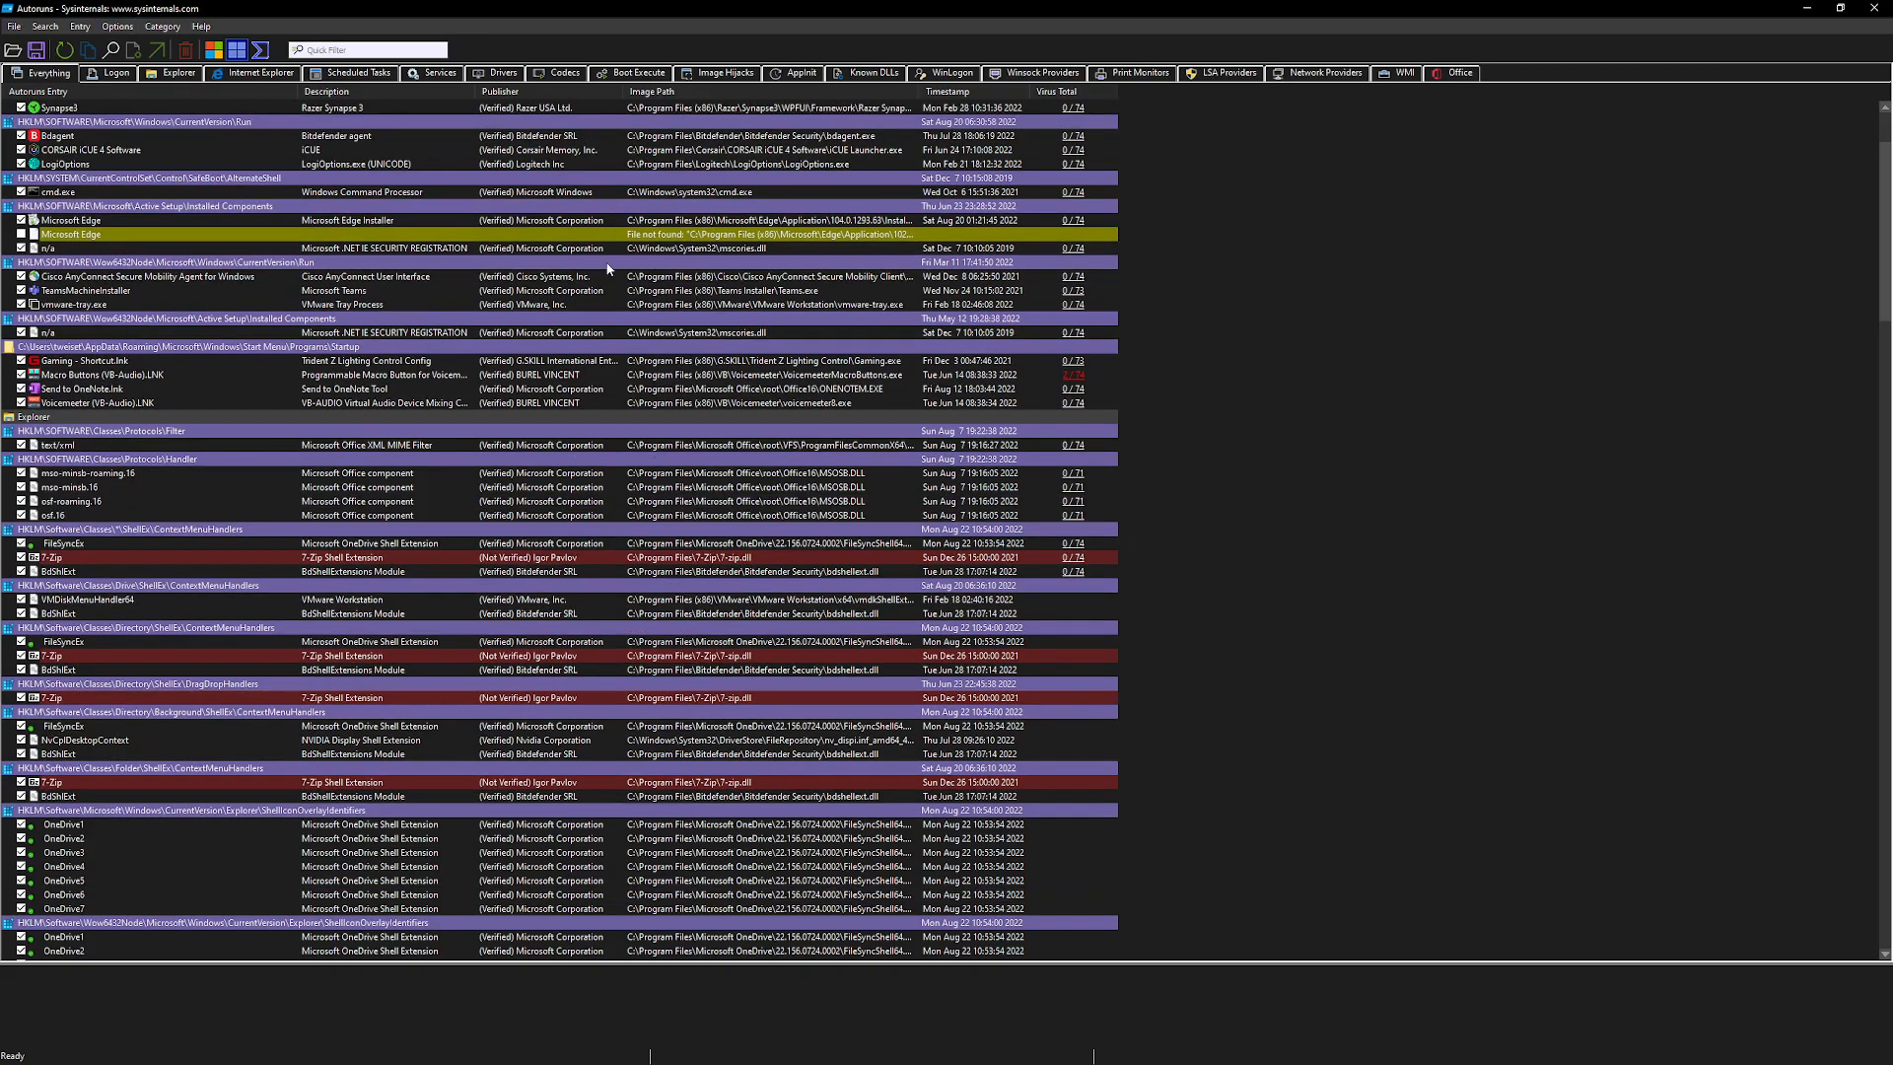
{"action": "left_click", "coordinate": [116, 27]}
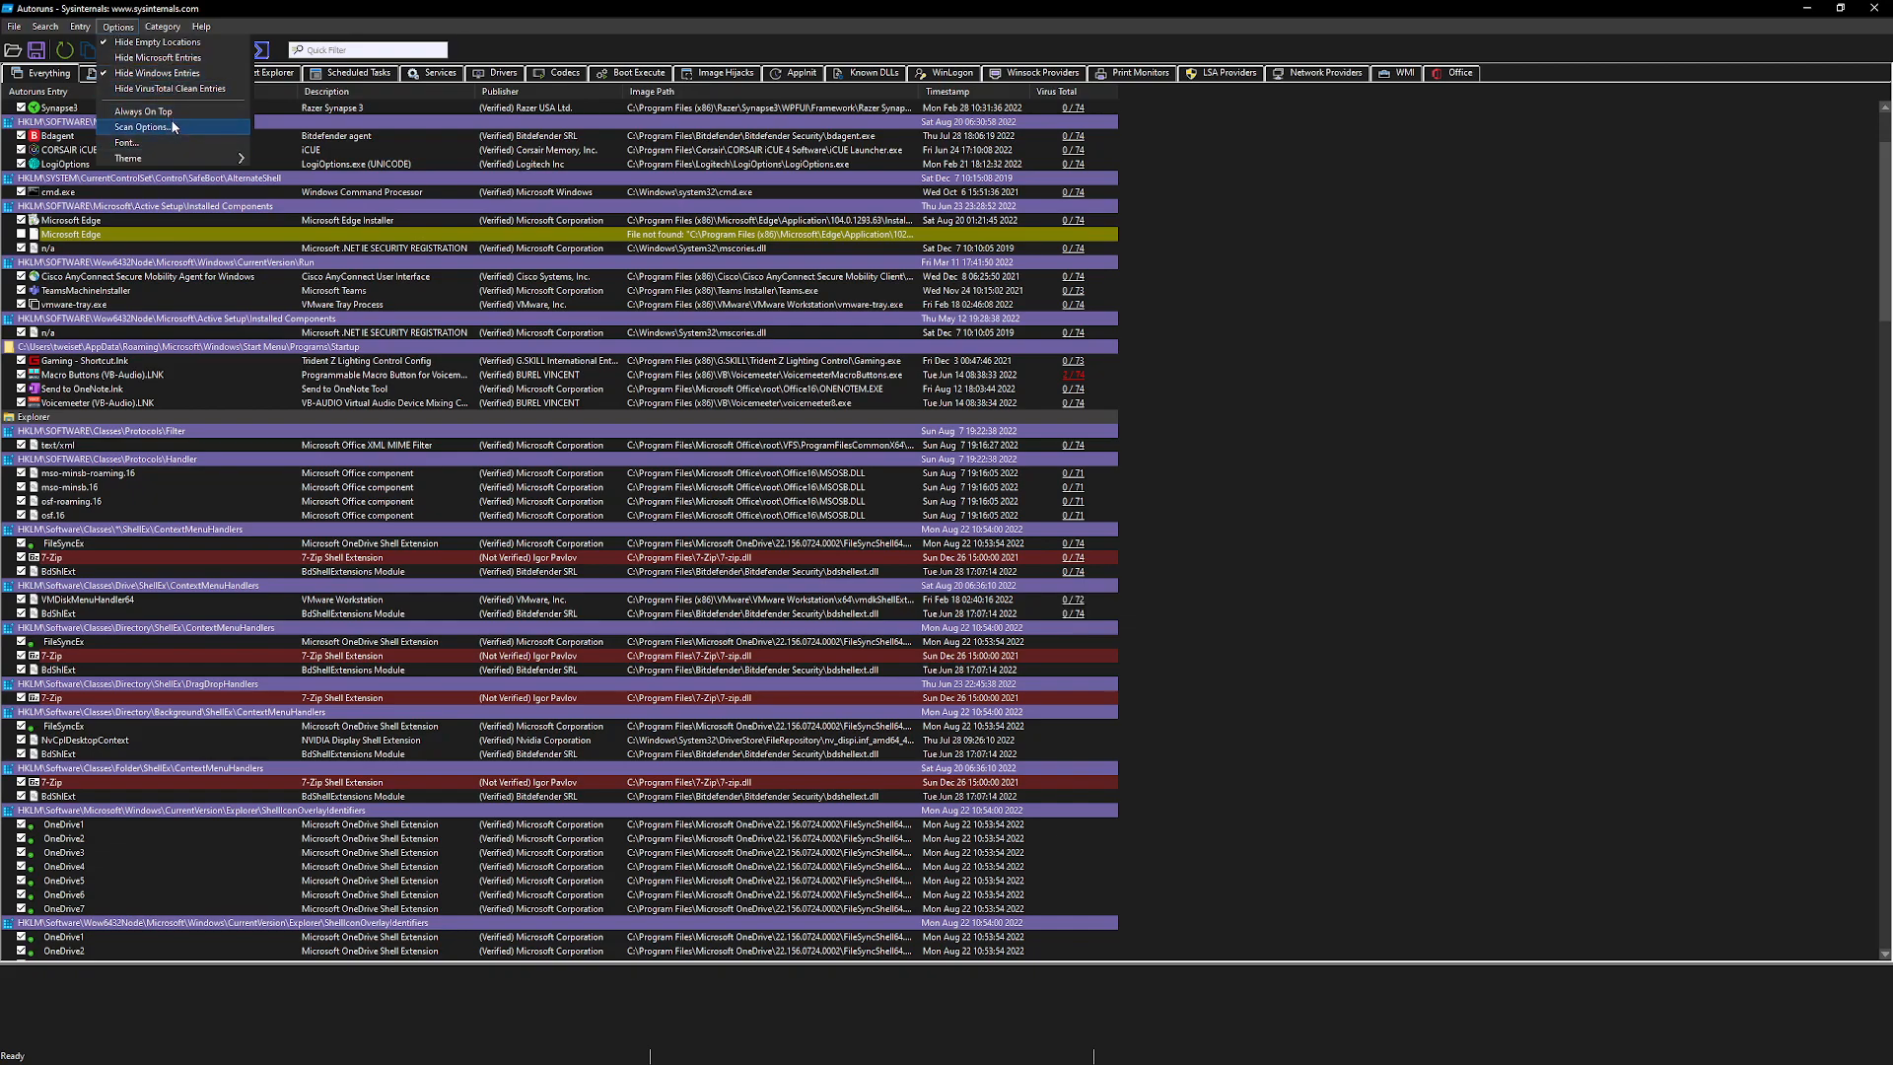
{"action": "mouse_move", "coordinate": [82, 27]}
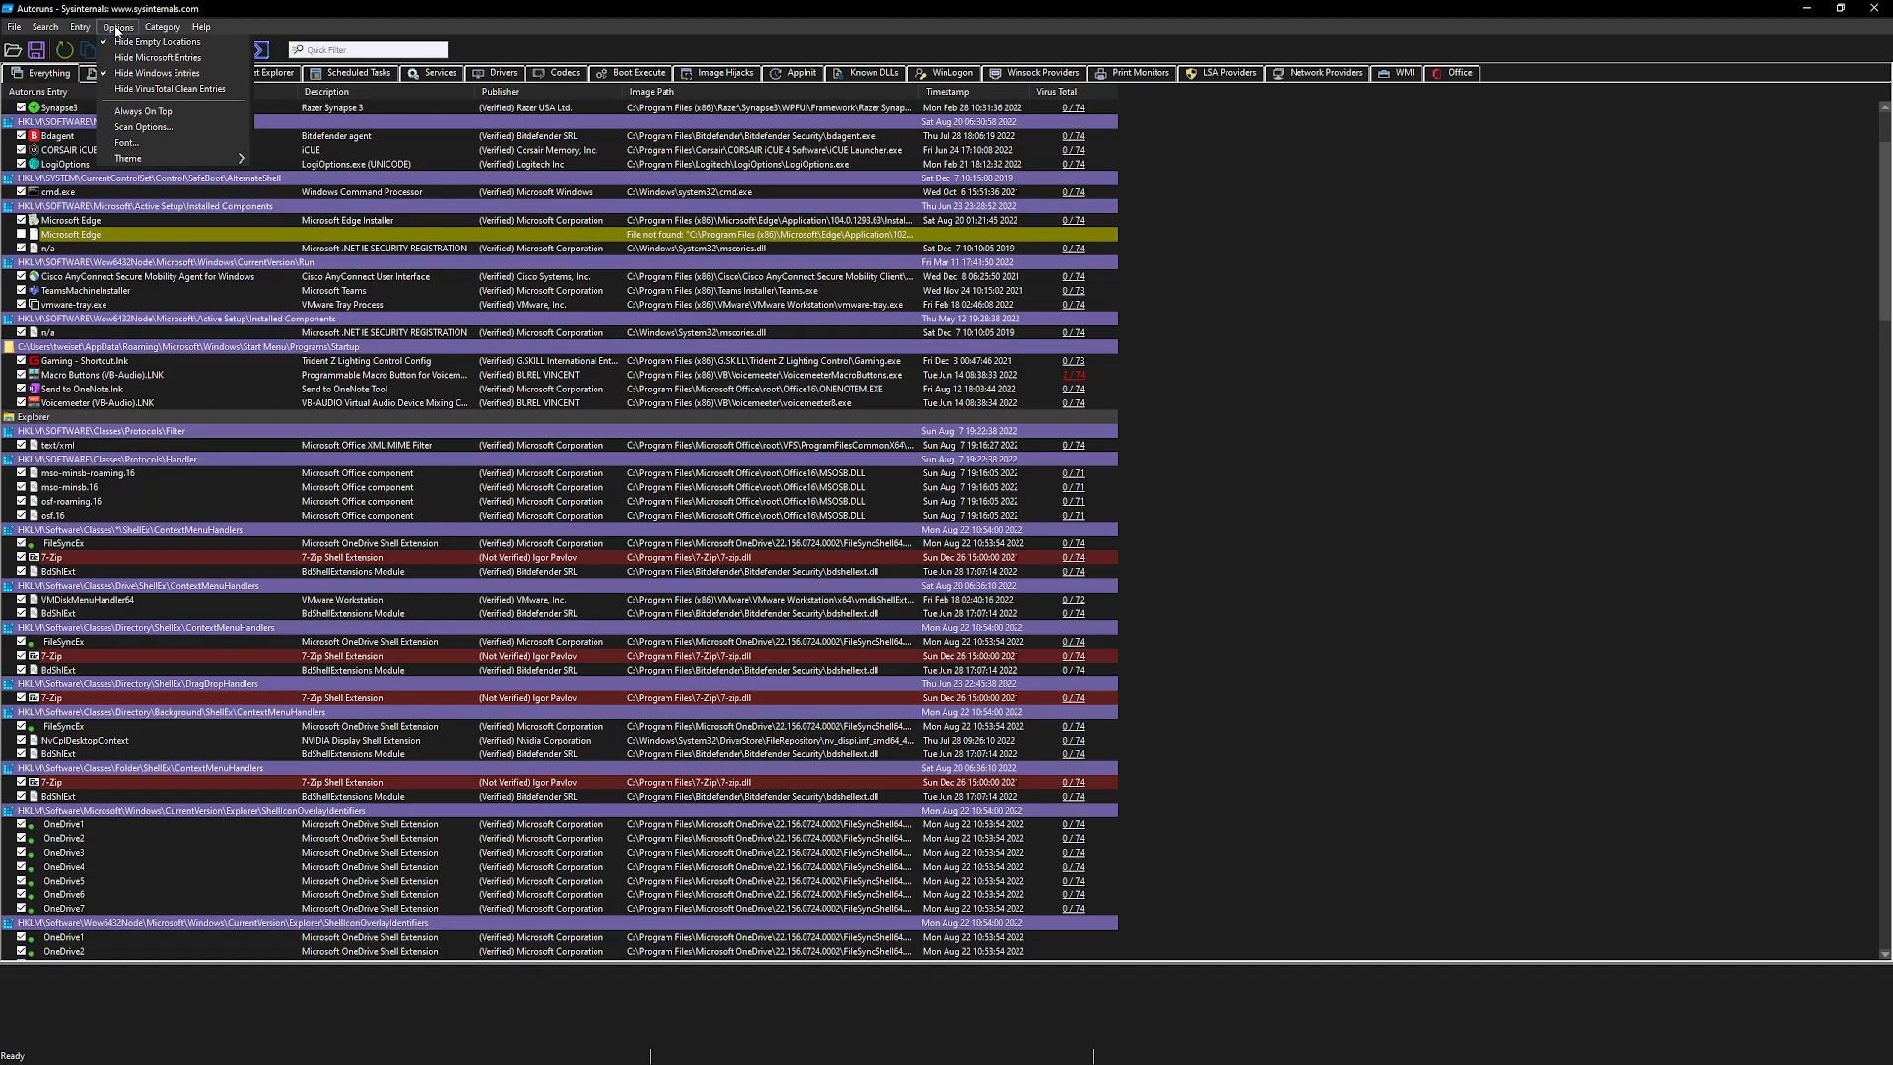
{"action": "left_click", "coordinate": [192, 131]}
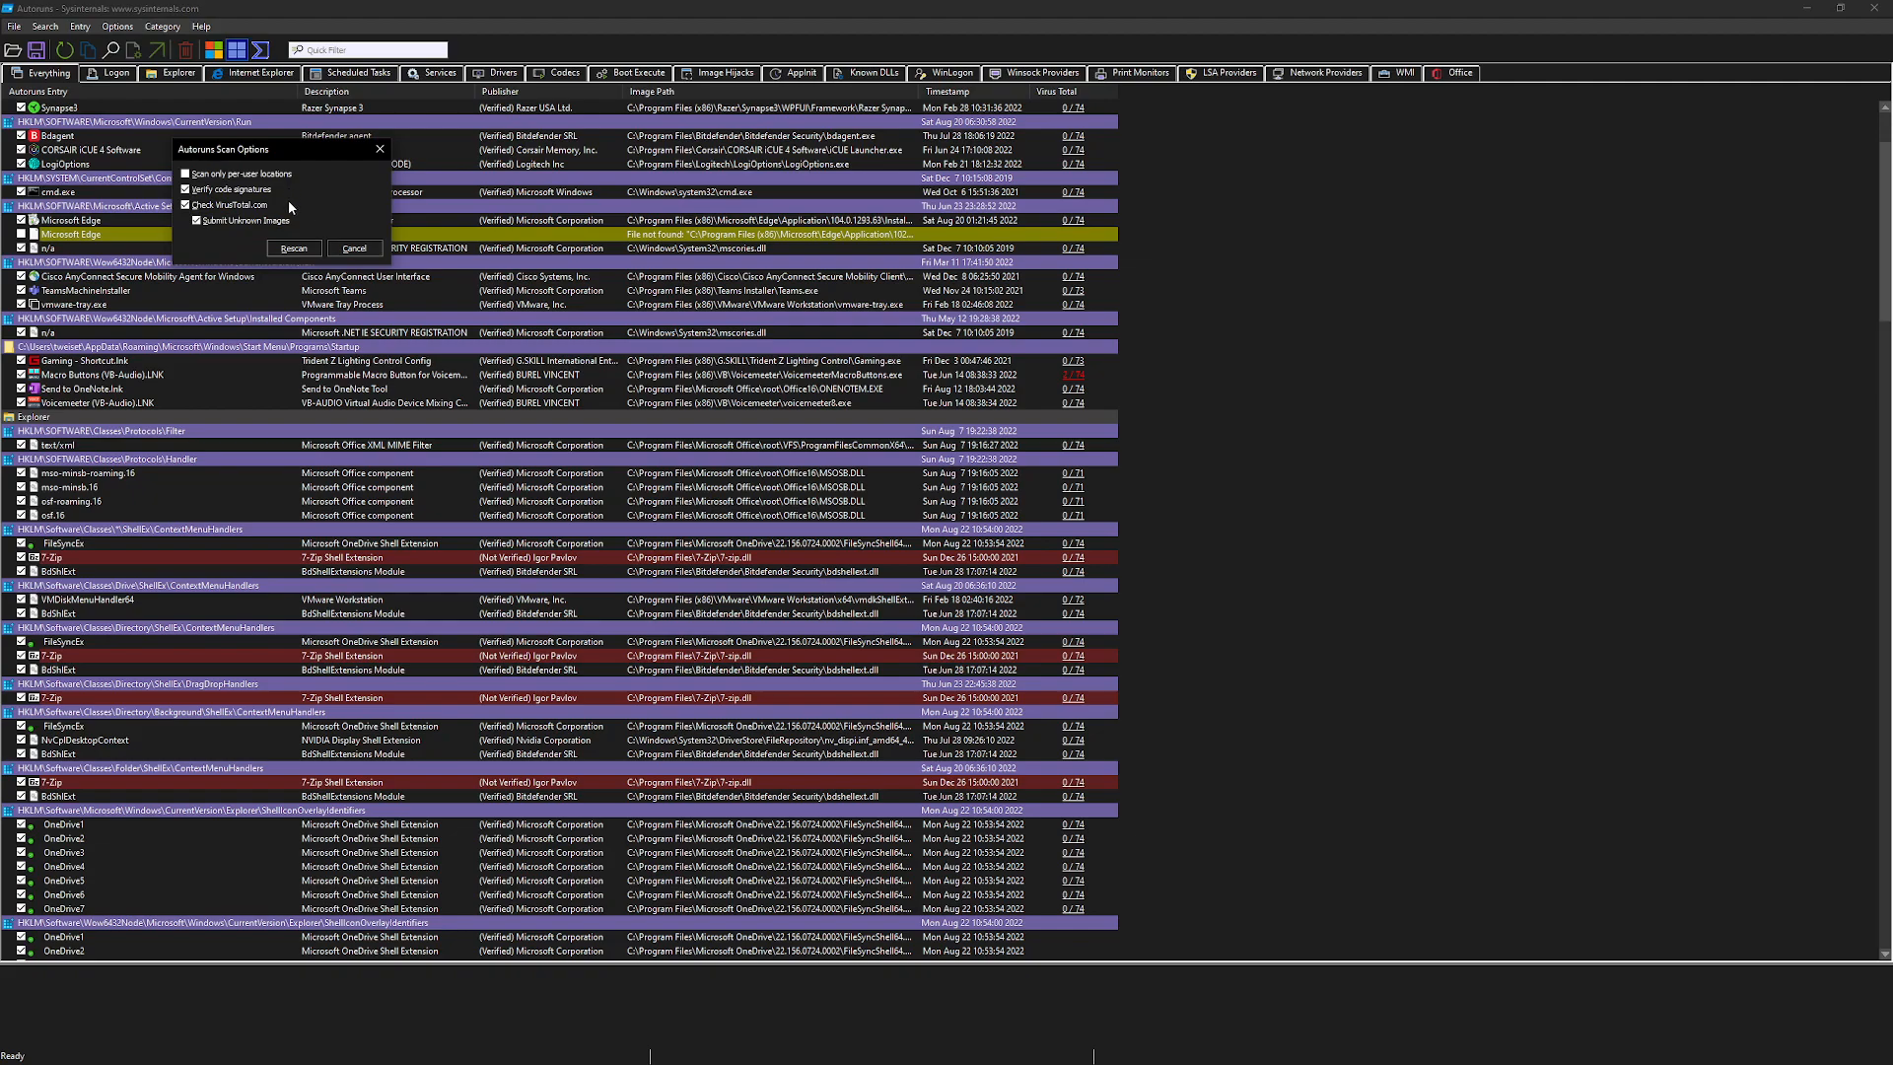
{"action": "left_click", "coordinate": [353, 249]}
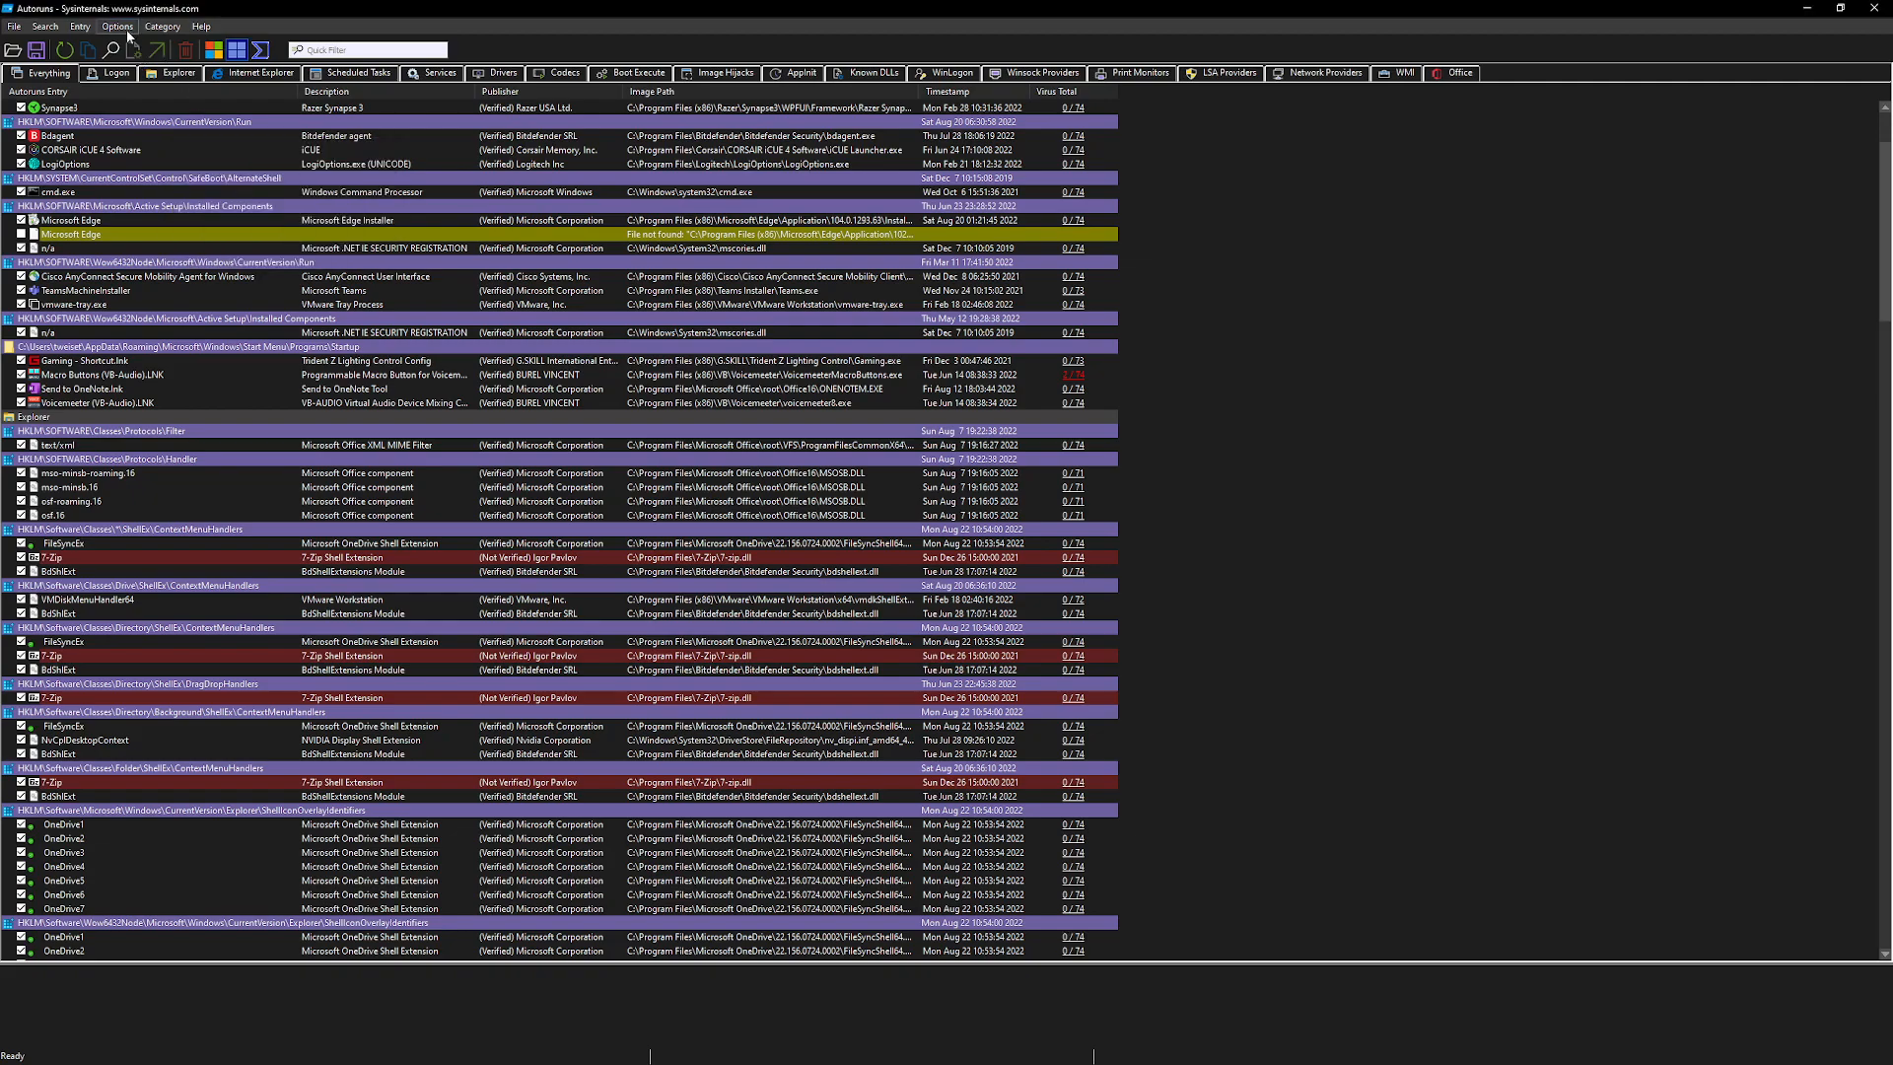
{"action": "left_click", "coordinate": [117, 26]}
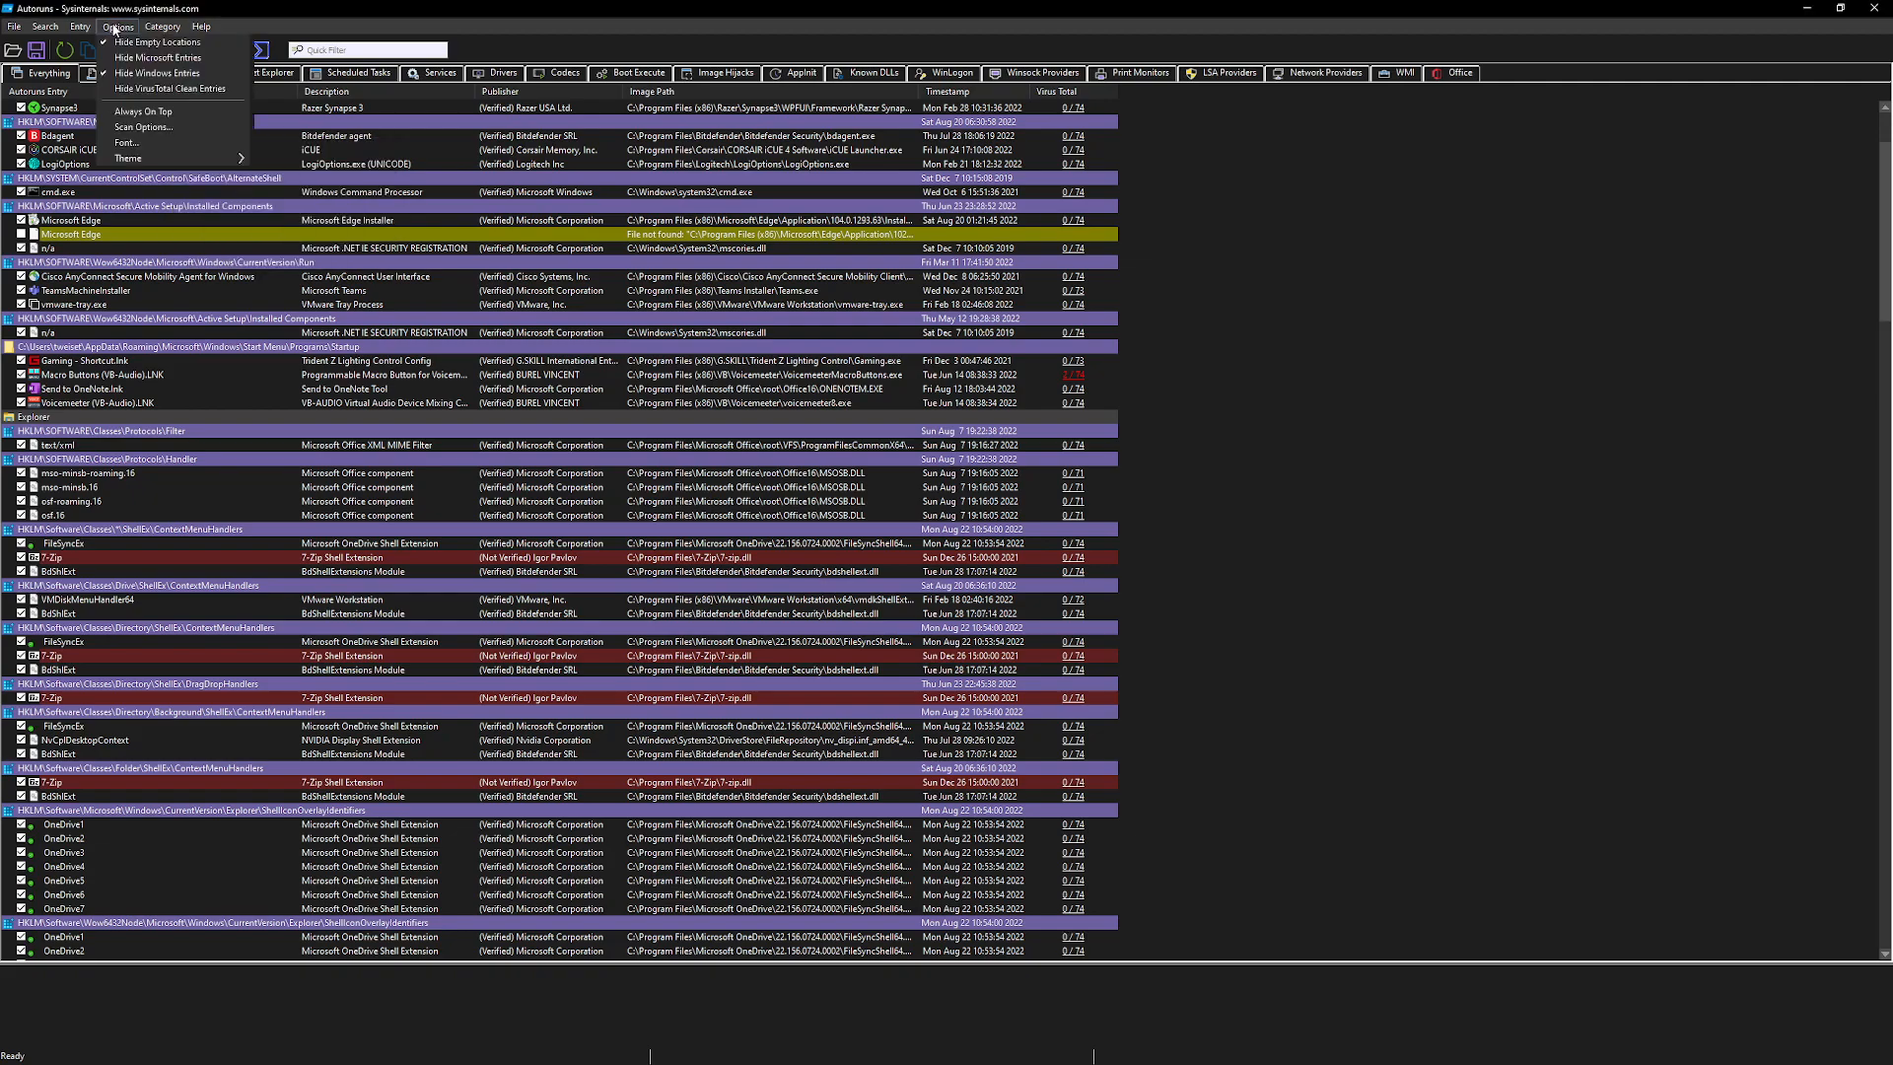
{"action": "left_click", "coordinate": [172, 128]}
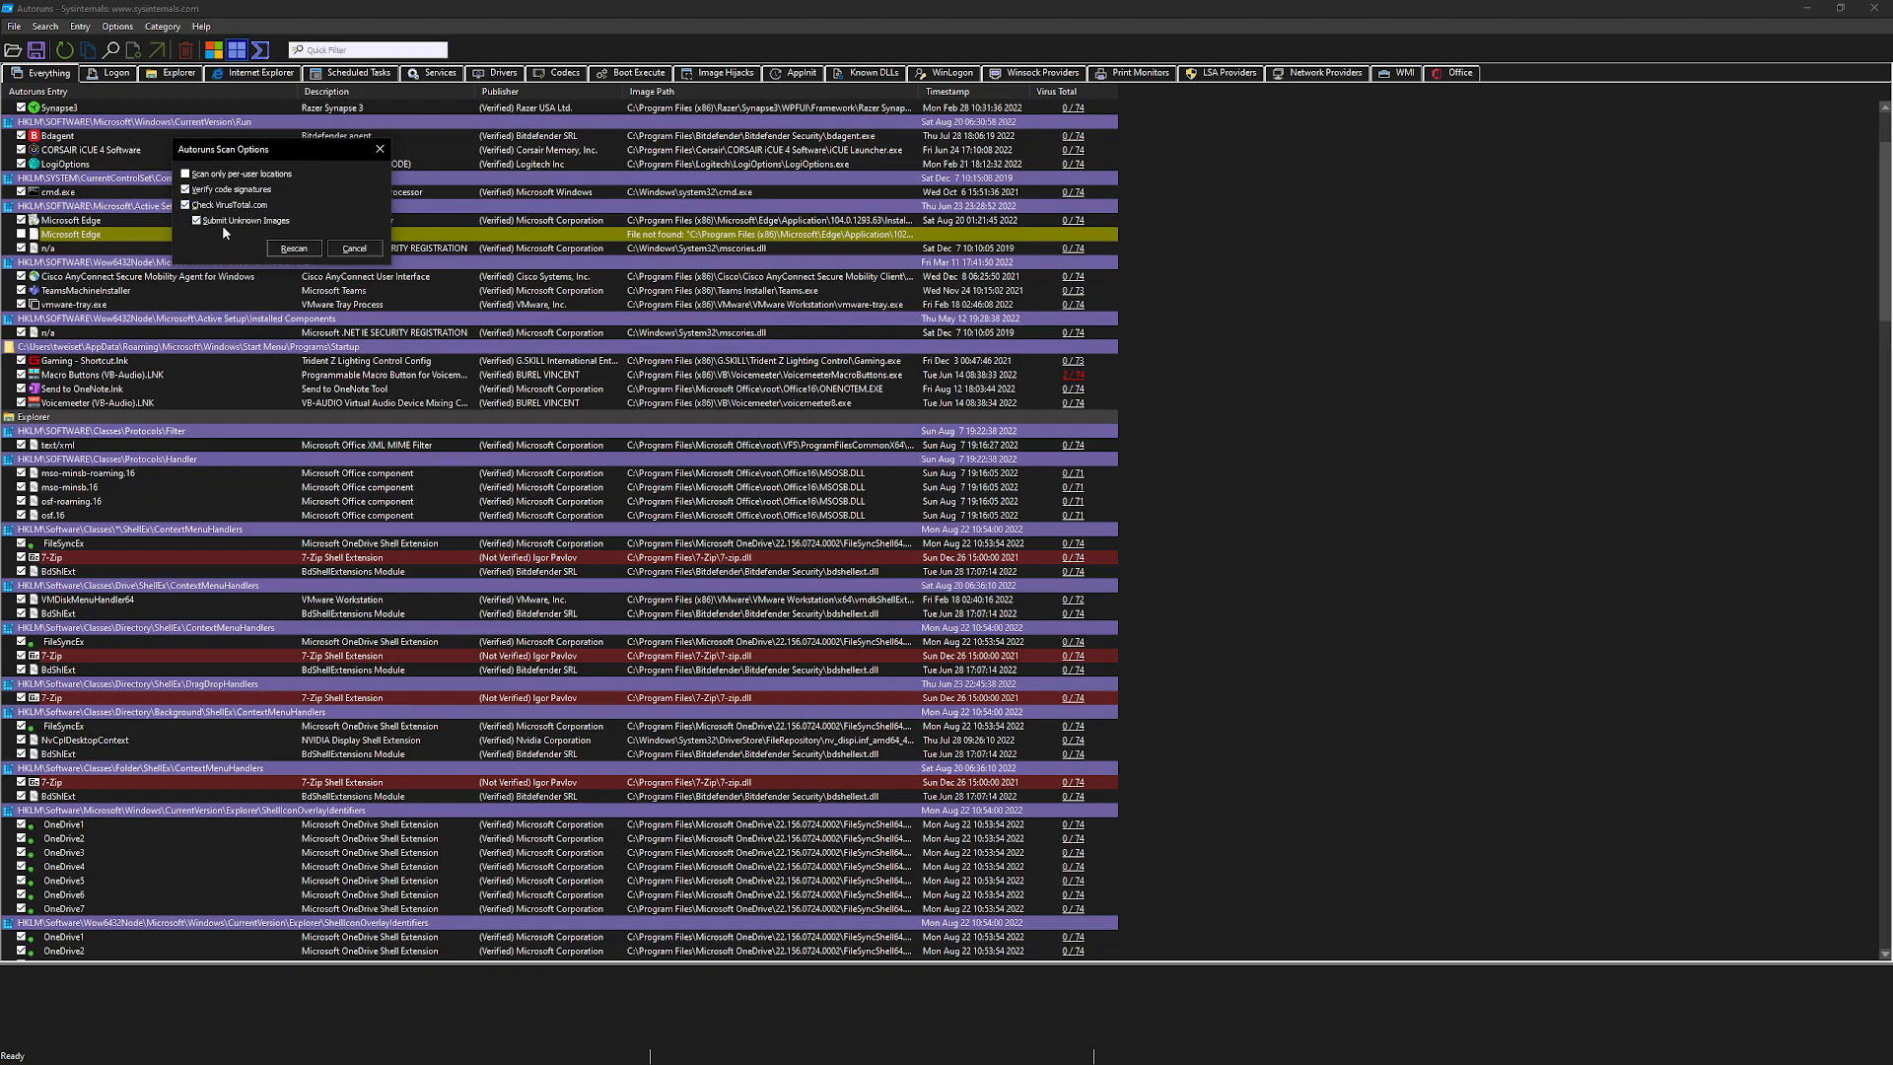
{"action": "left_click", "coordinate": [371, 250]}
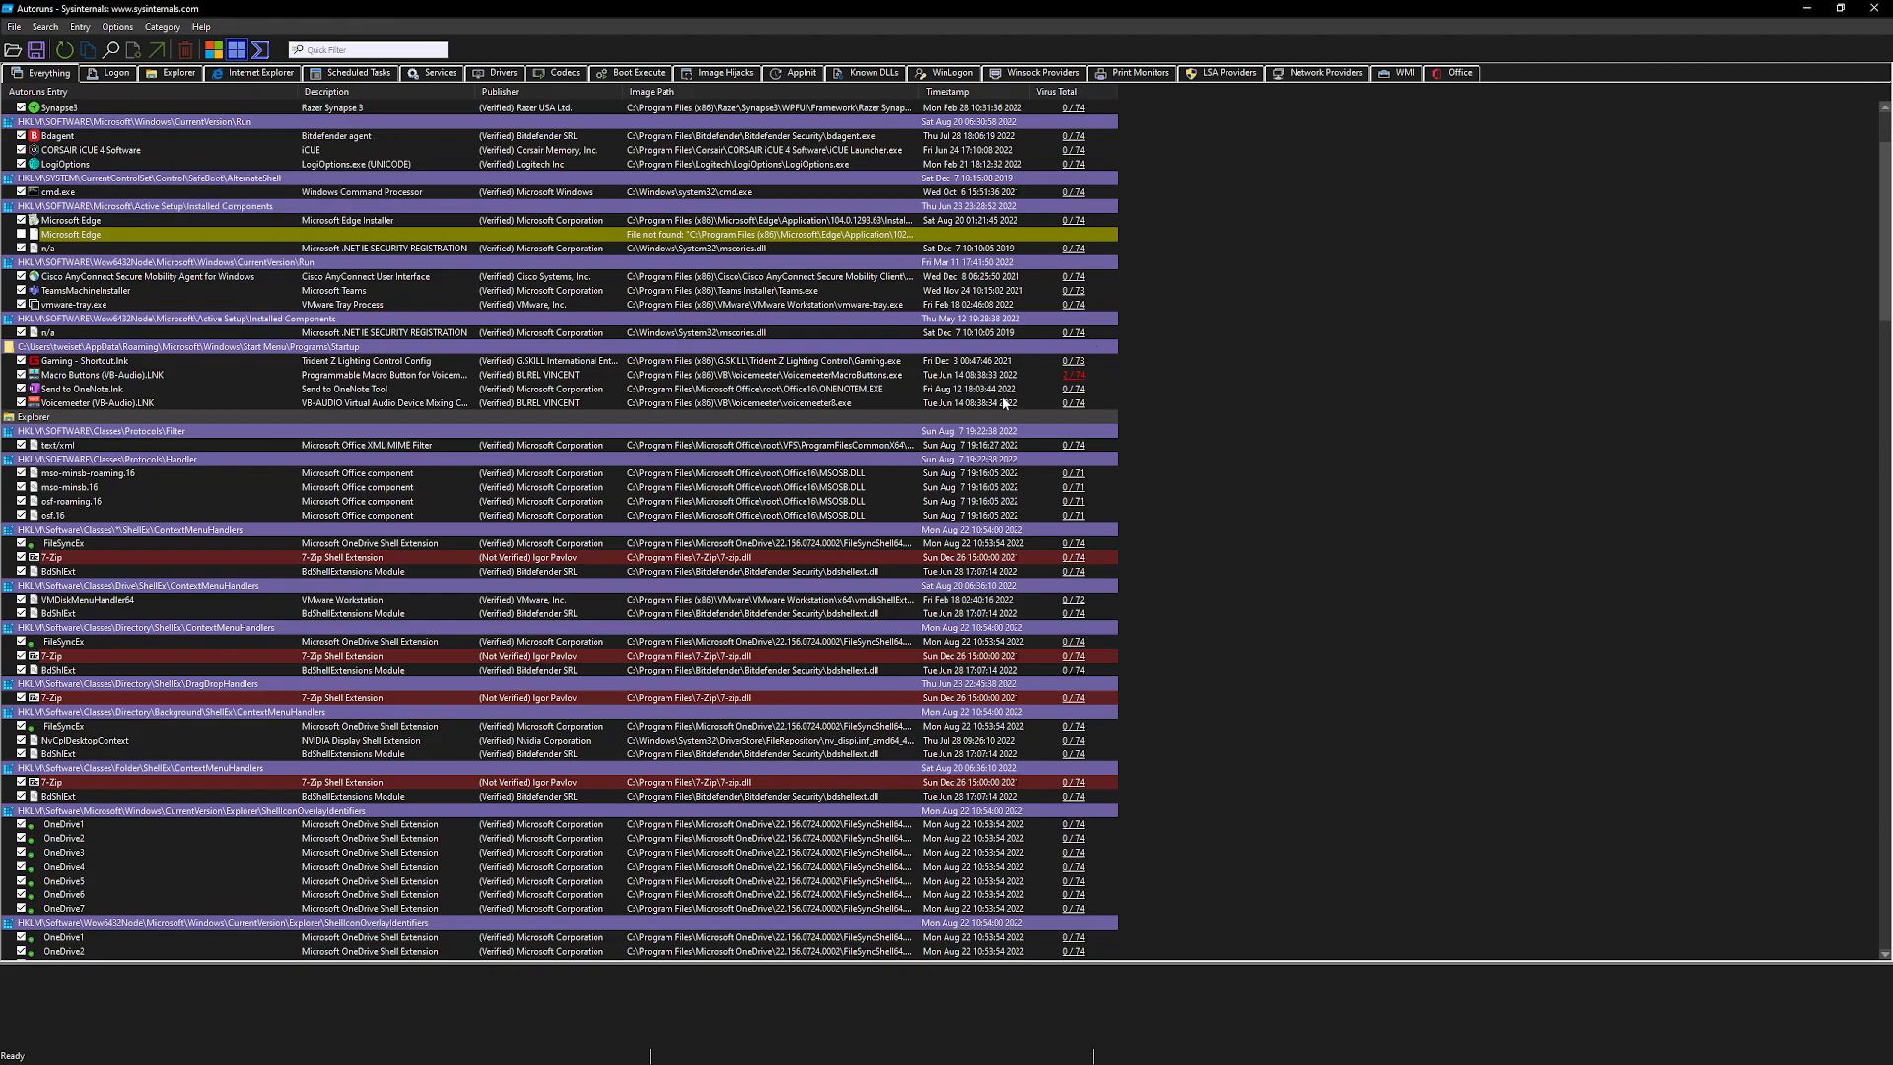
Hide the VirusTotal clean entries in the full autorun list and look over the remaining entries.
{"action": "scroll", "coordinate": [998, 402], "scroll_direction": "up", "scroll_amount": 3}
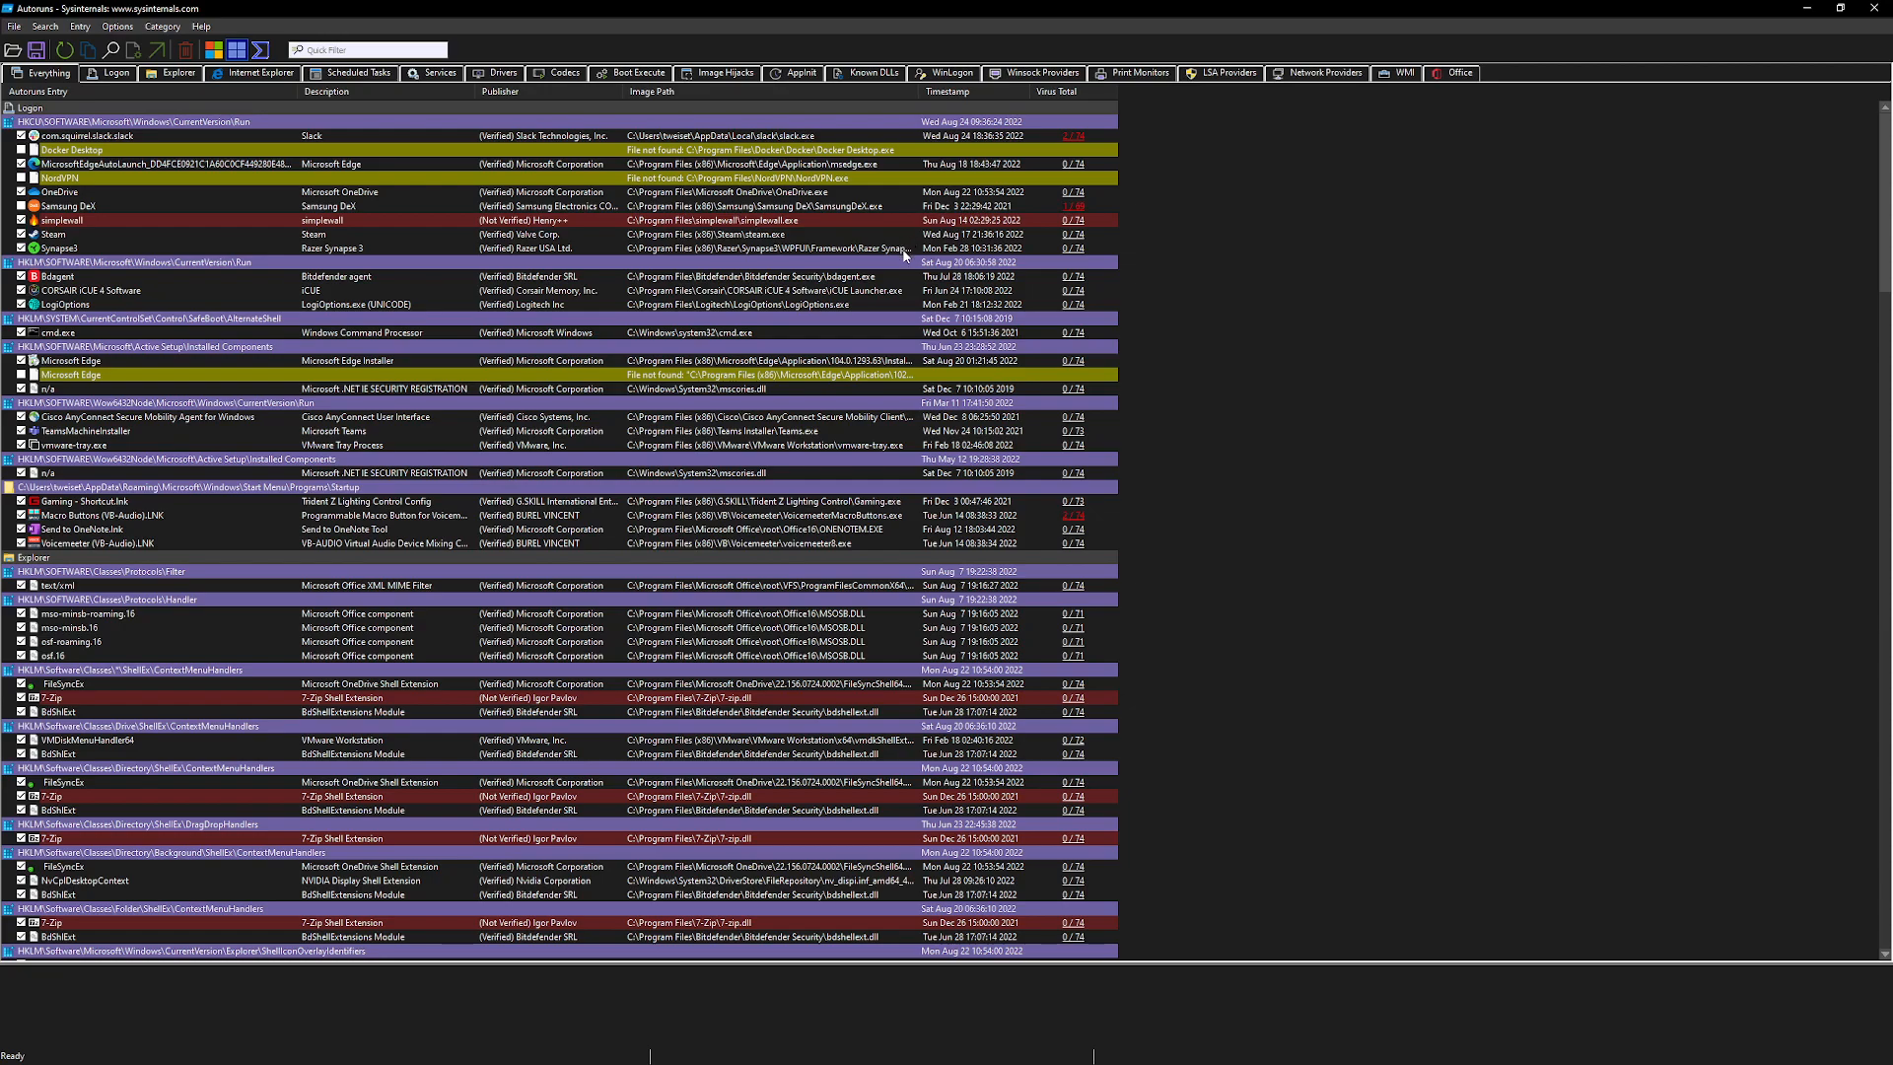
{"action": "scroll", "coordinate": [905, 255], "scroll_direction": "down", "scroll_amount": 1}
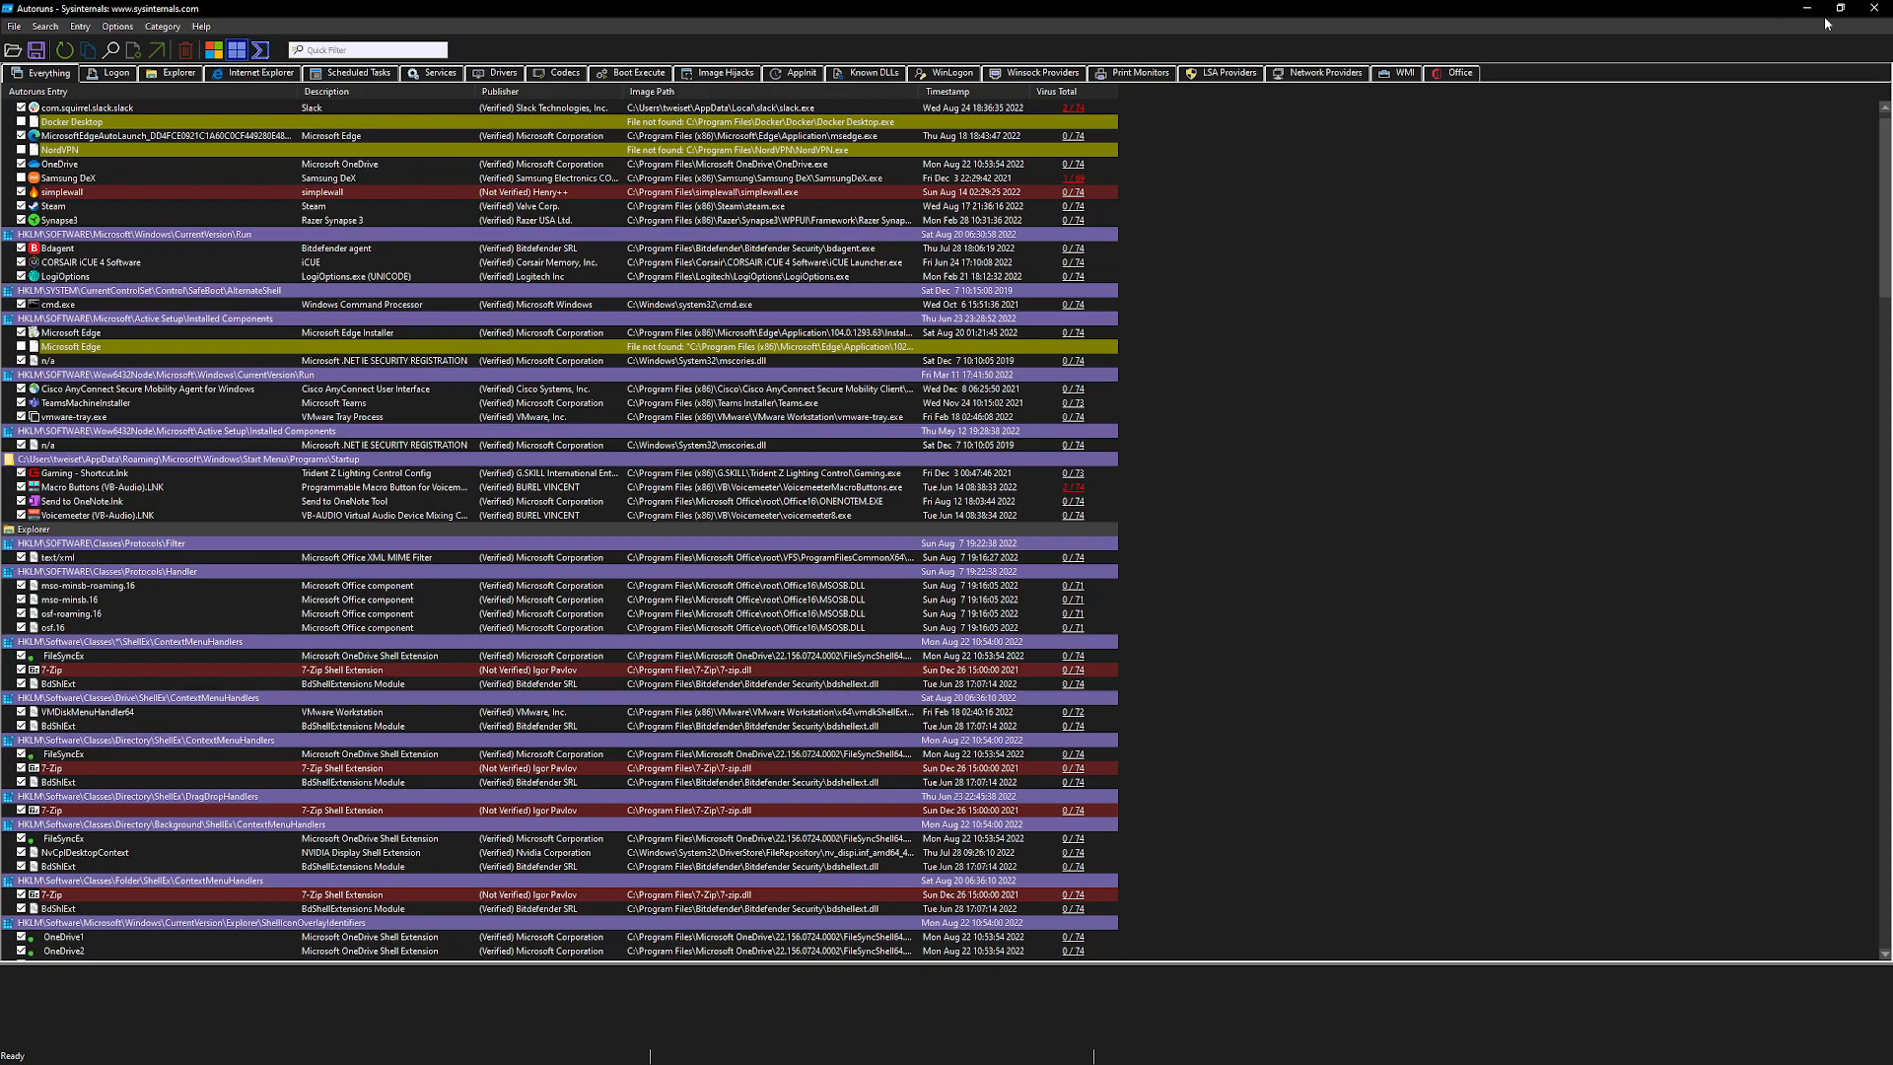
{"action": "left_click", "coordinate": [261, 52]}
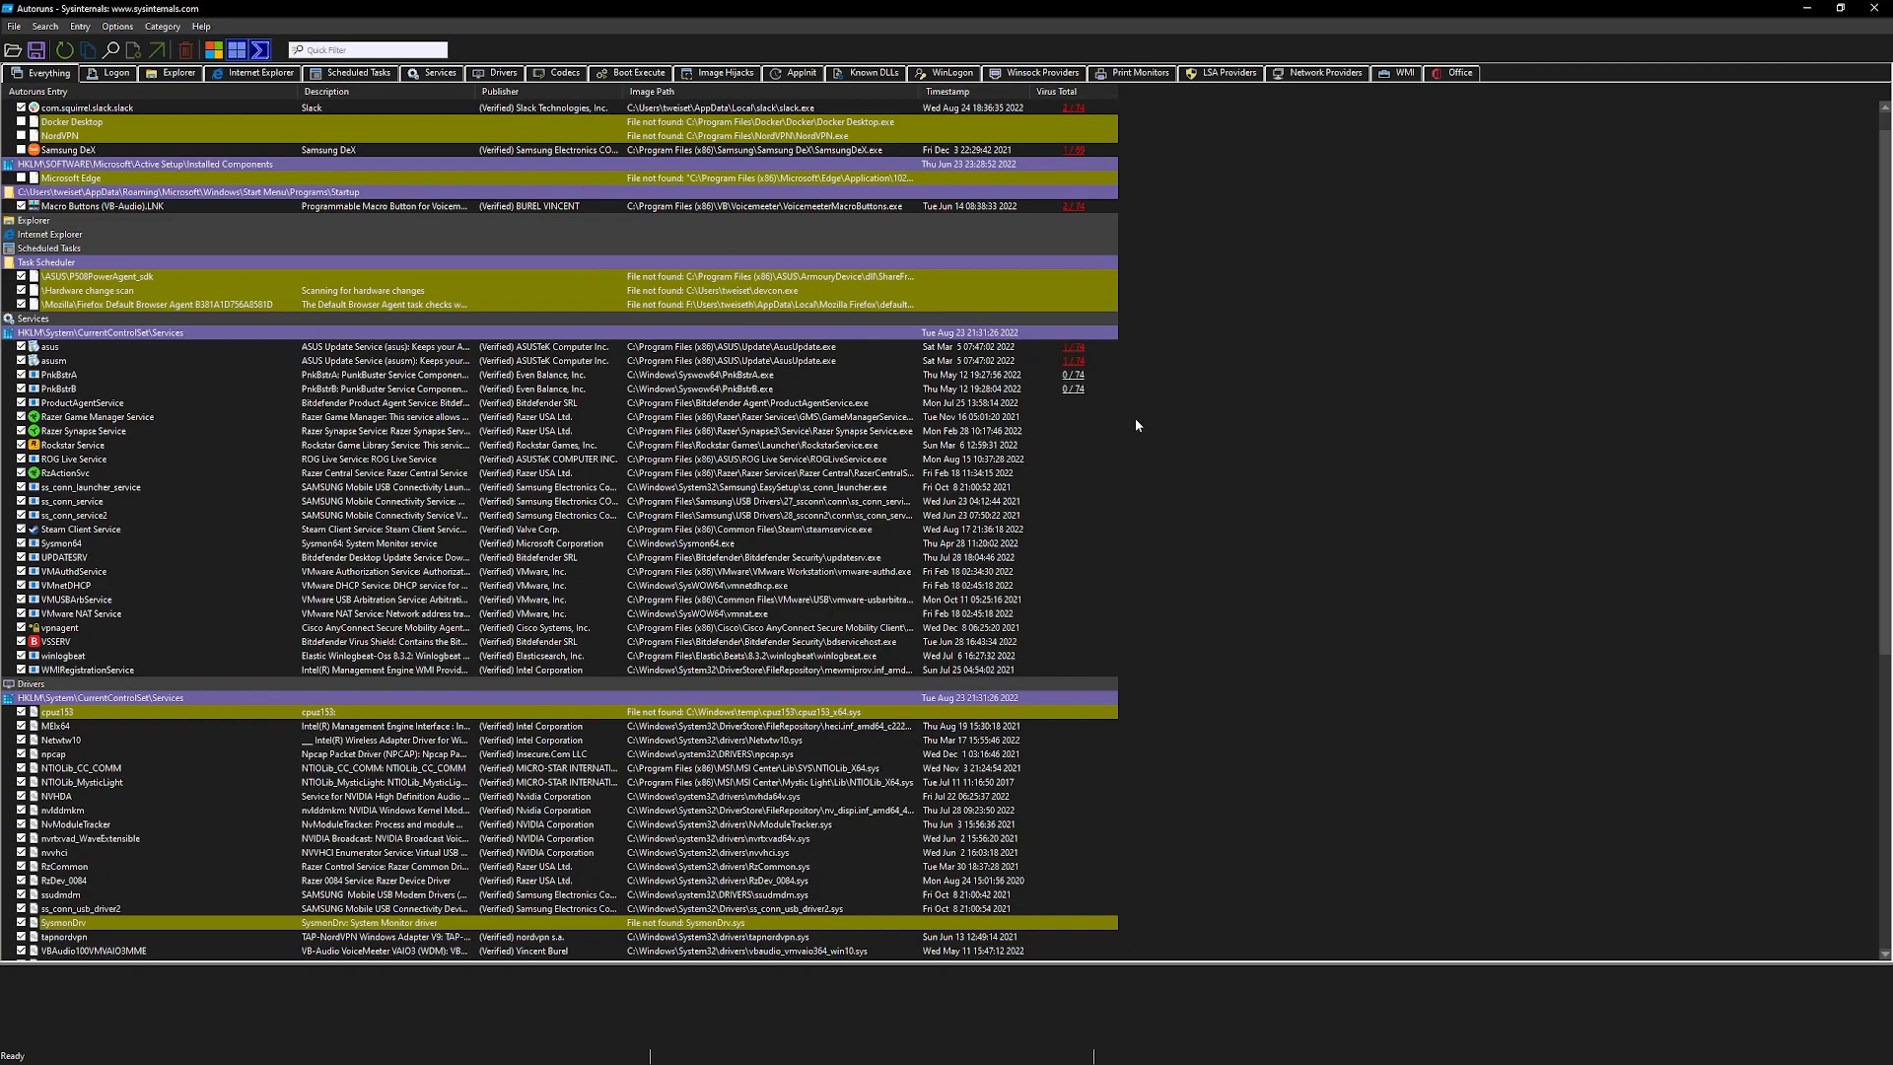
{"action": "scroll", "coordinate": [1205, 385], "scroll_direction": "down", "scroll_amount": 1}
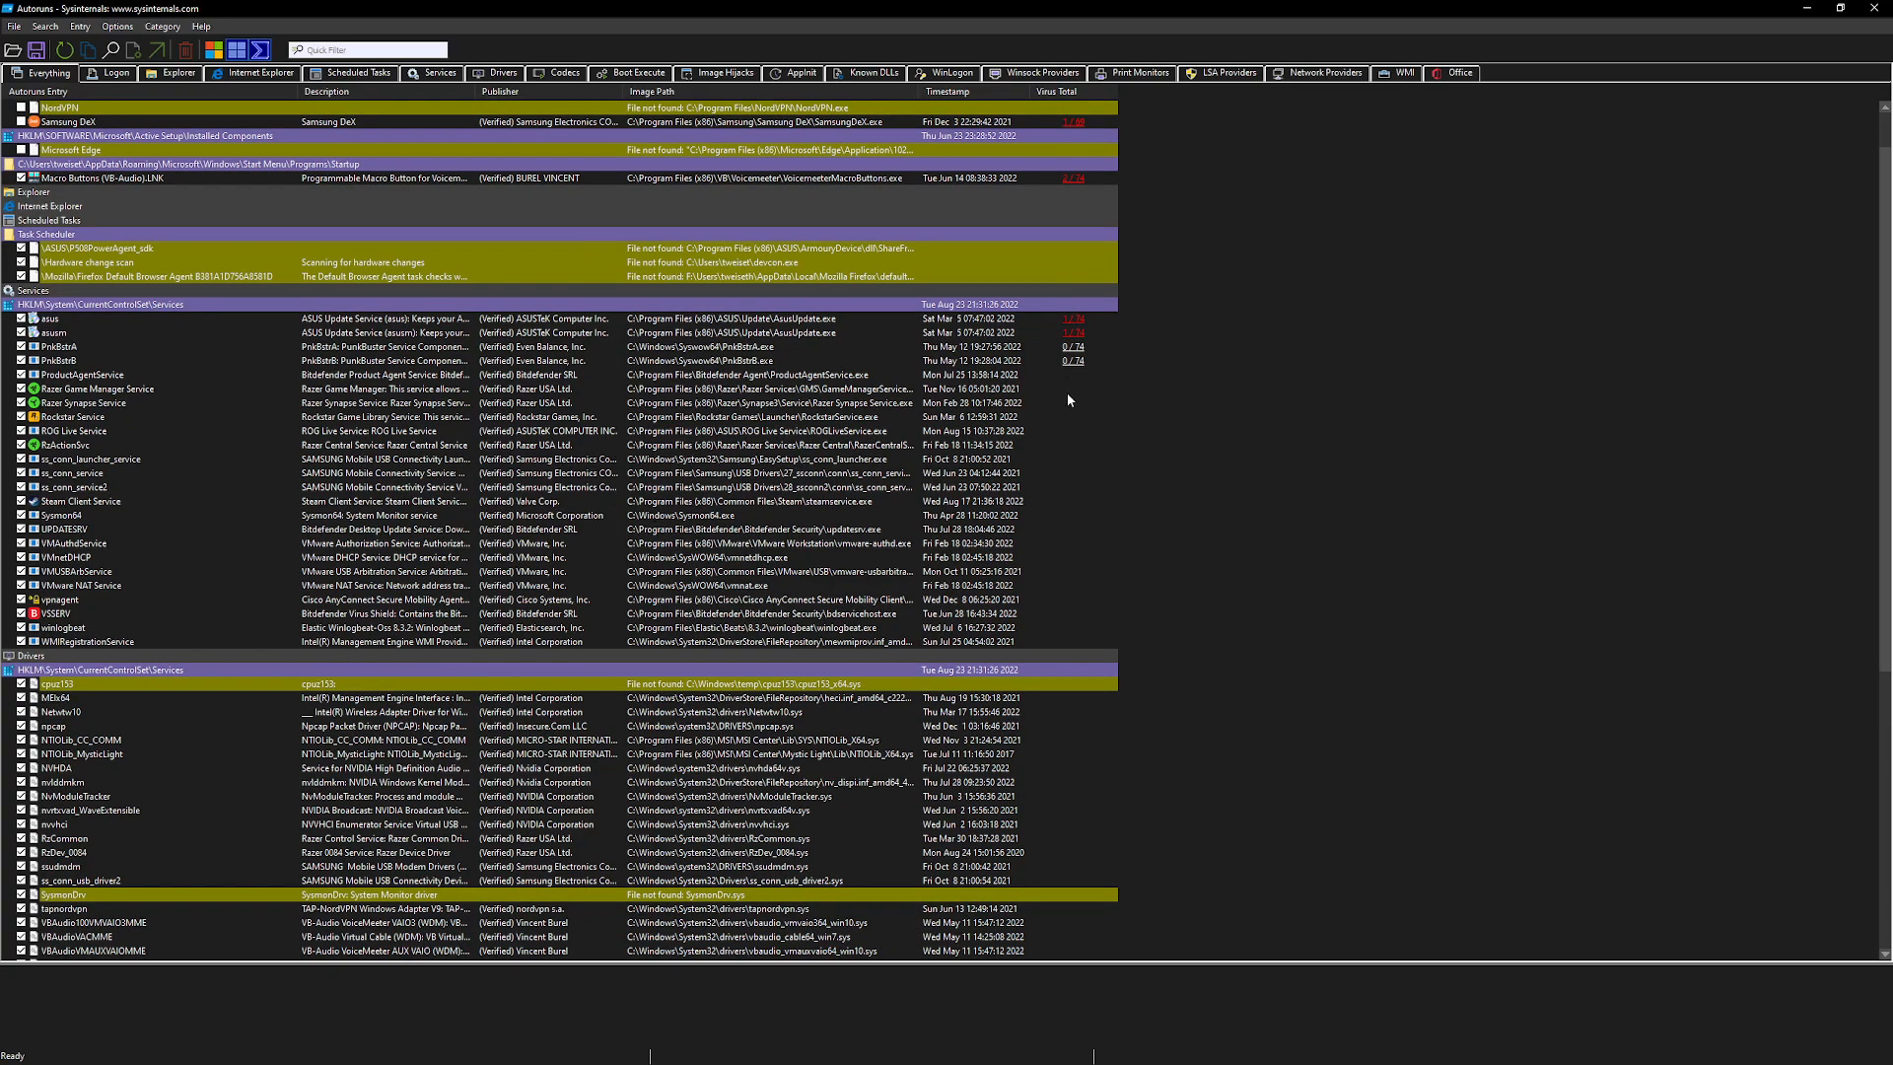
{"action": "scroll", "coordinate": [1097, 300], "scroll_direction": "up", "scroll_amount": 2}
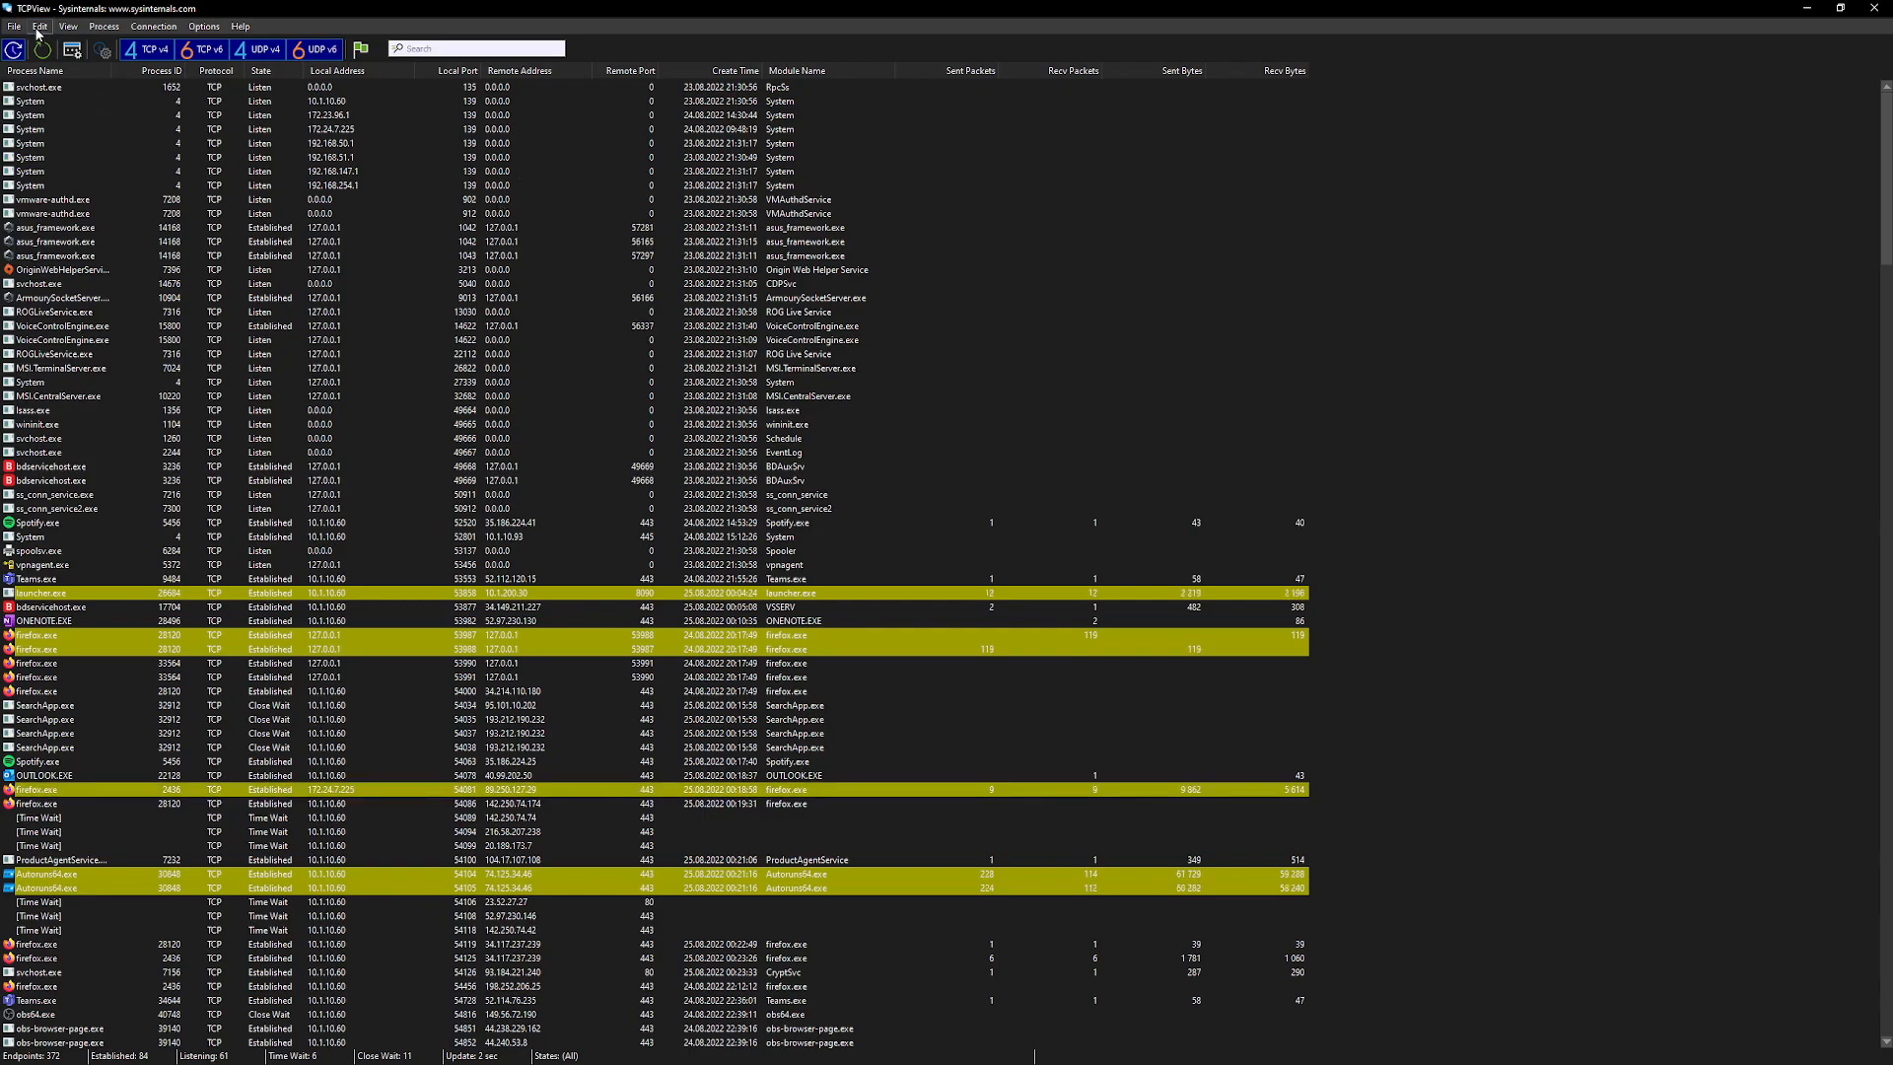
In TCPView, turn on Resolve Addresses for the connection list.
{"action": "left_click", "coordinate": [71, 27]}
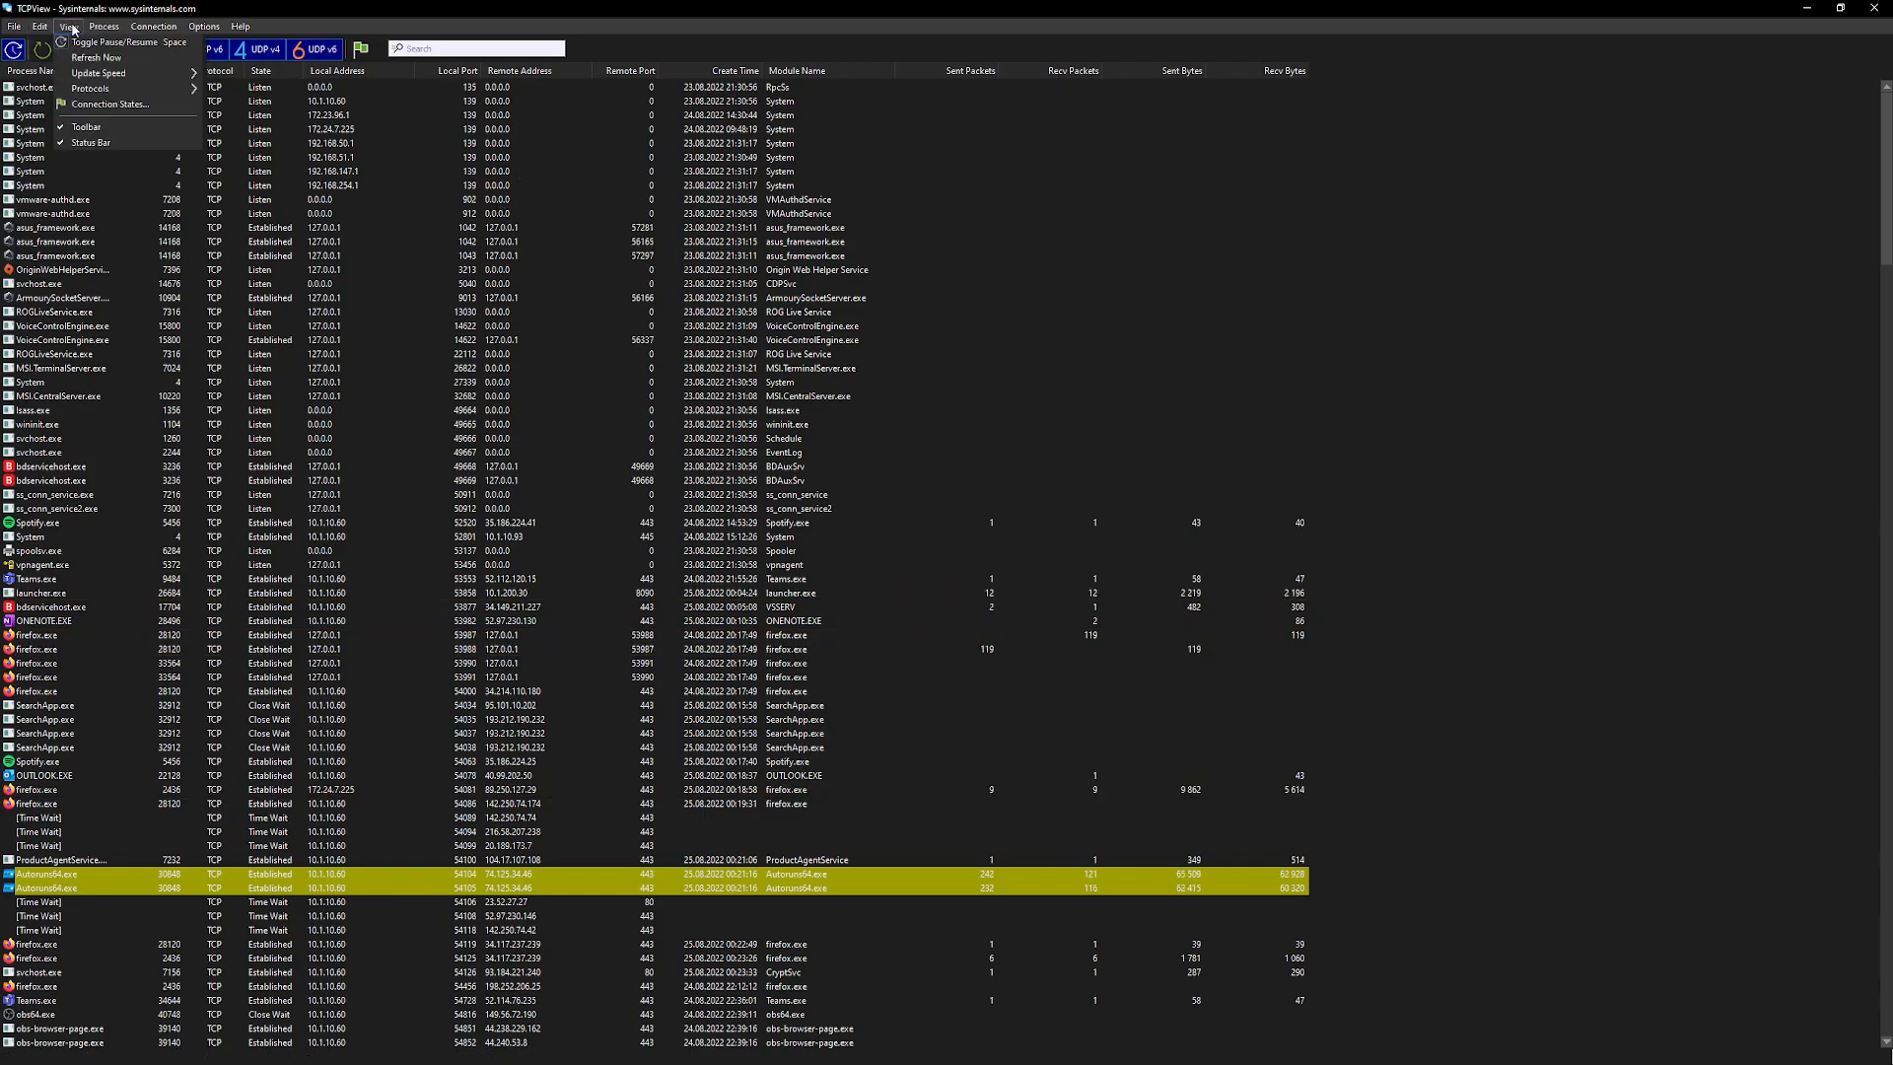
{"action": "left_click", "coordinate": [71, 29]}
{"action": "left_click", "coordinate": [204, 27]}
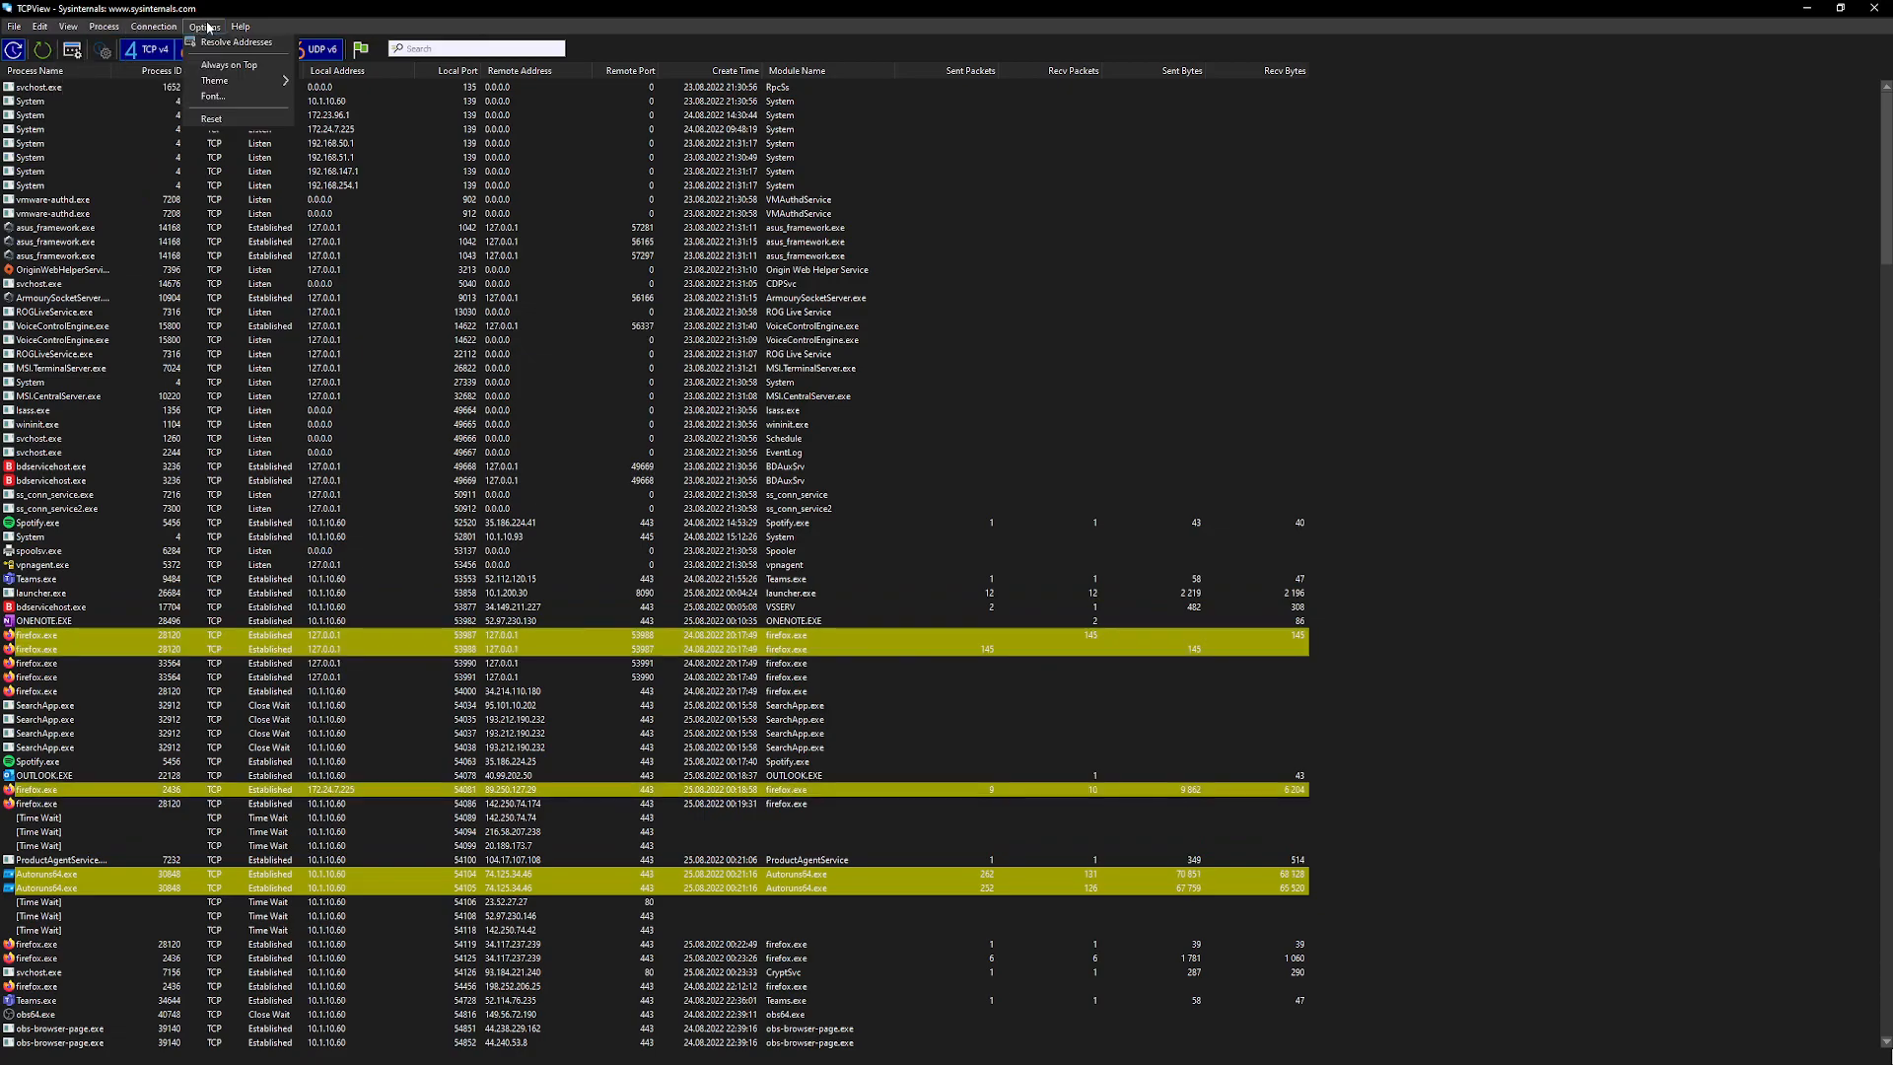
{"action": "left_click", "coordinate": [218, 43]}
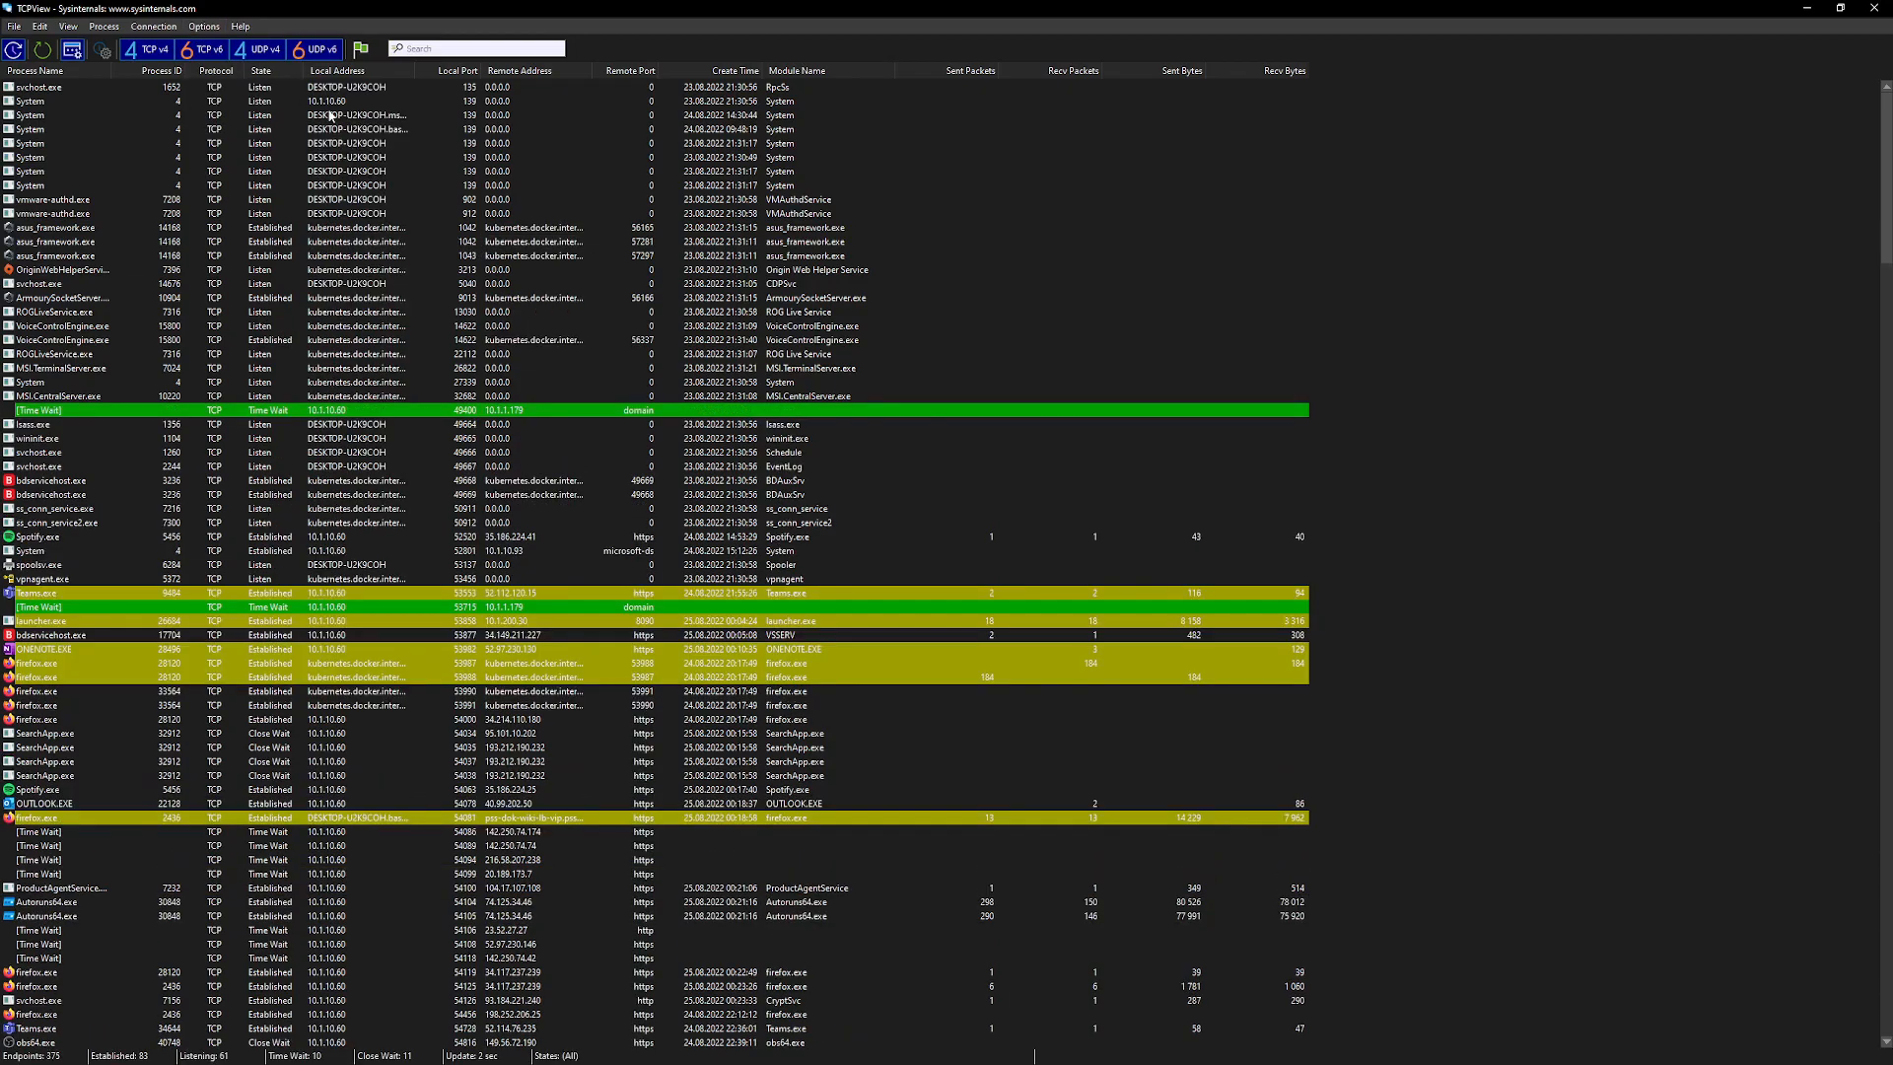
Filter the TCP connections to show only the Established state and look through the filtered list.
{"action": "left_click", "coordinate": [16, 26]}
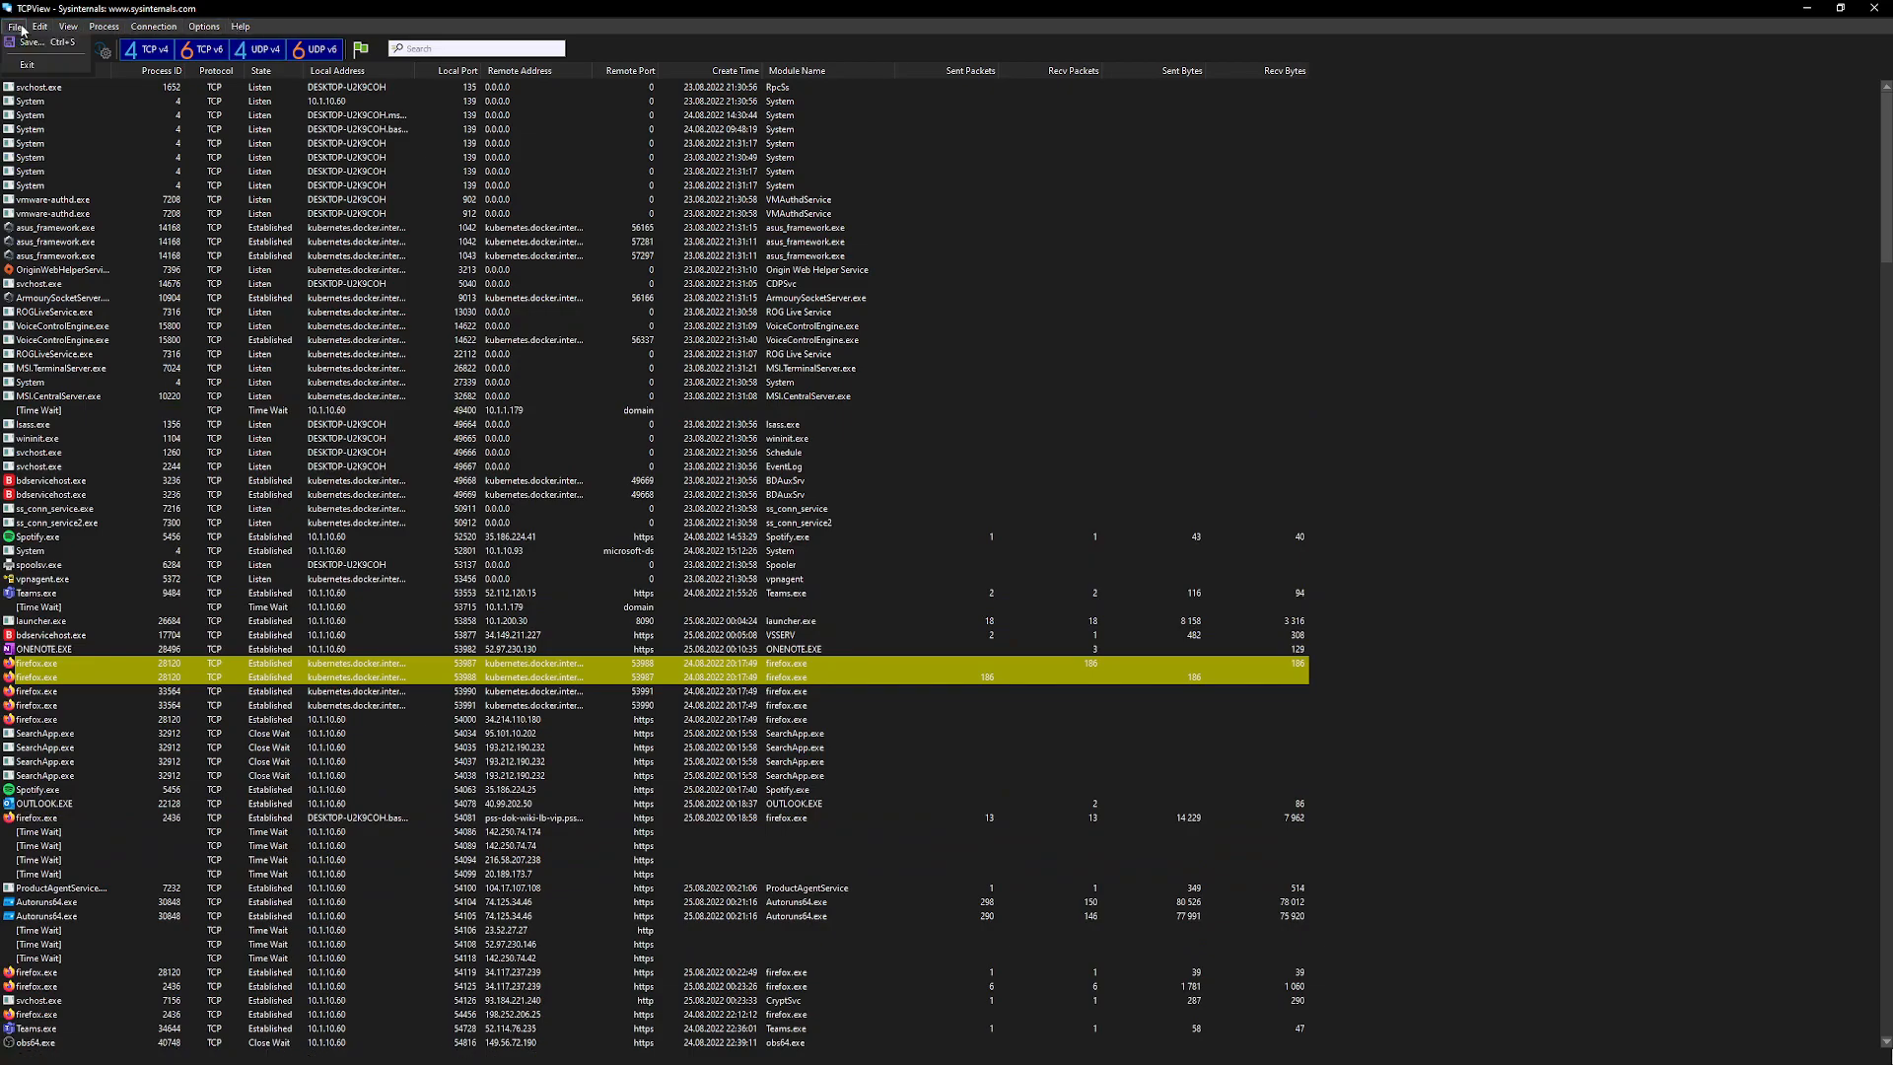
{"action": "left_click", "coordinate": [19, 27]}
{"action": "left_click", "coordinate": [69, 27]}
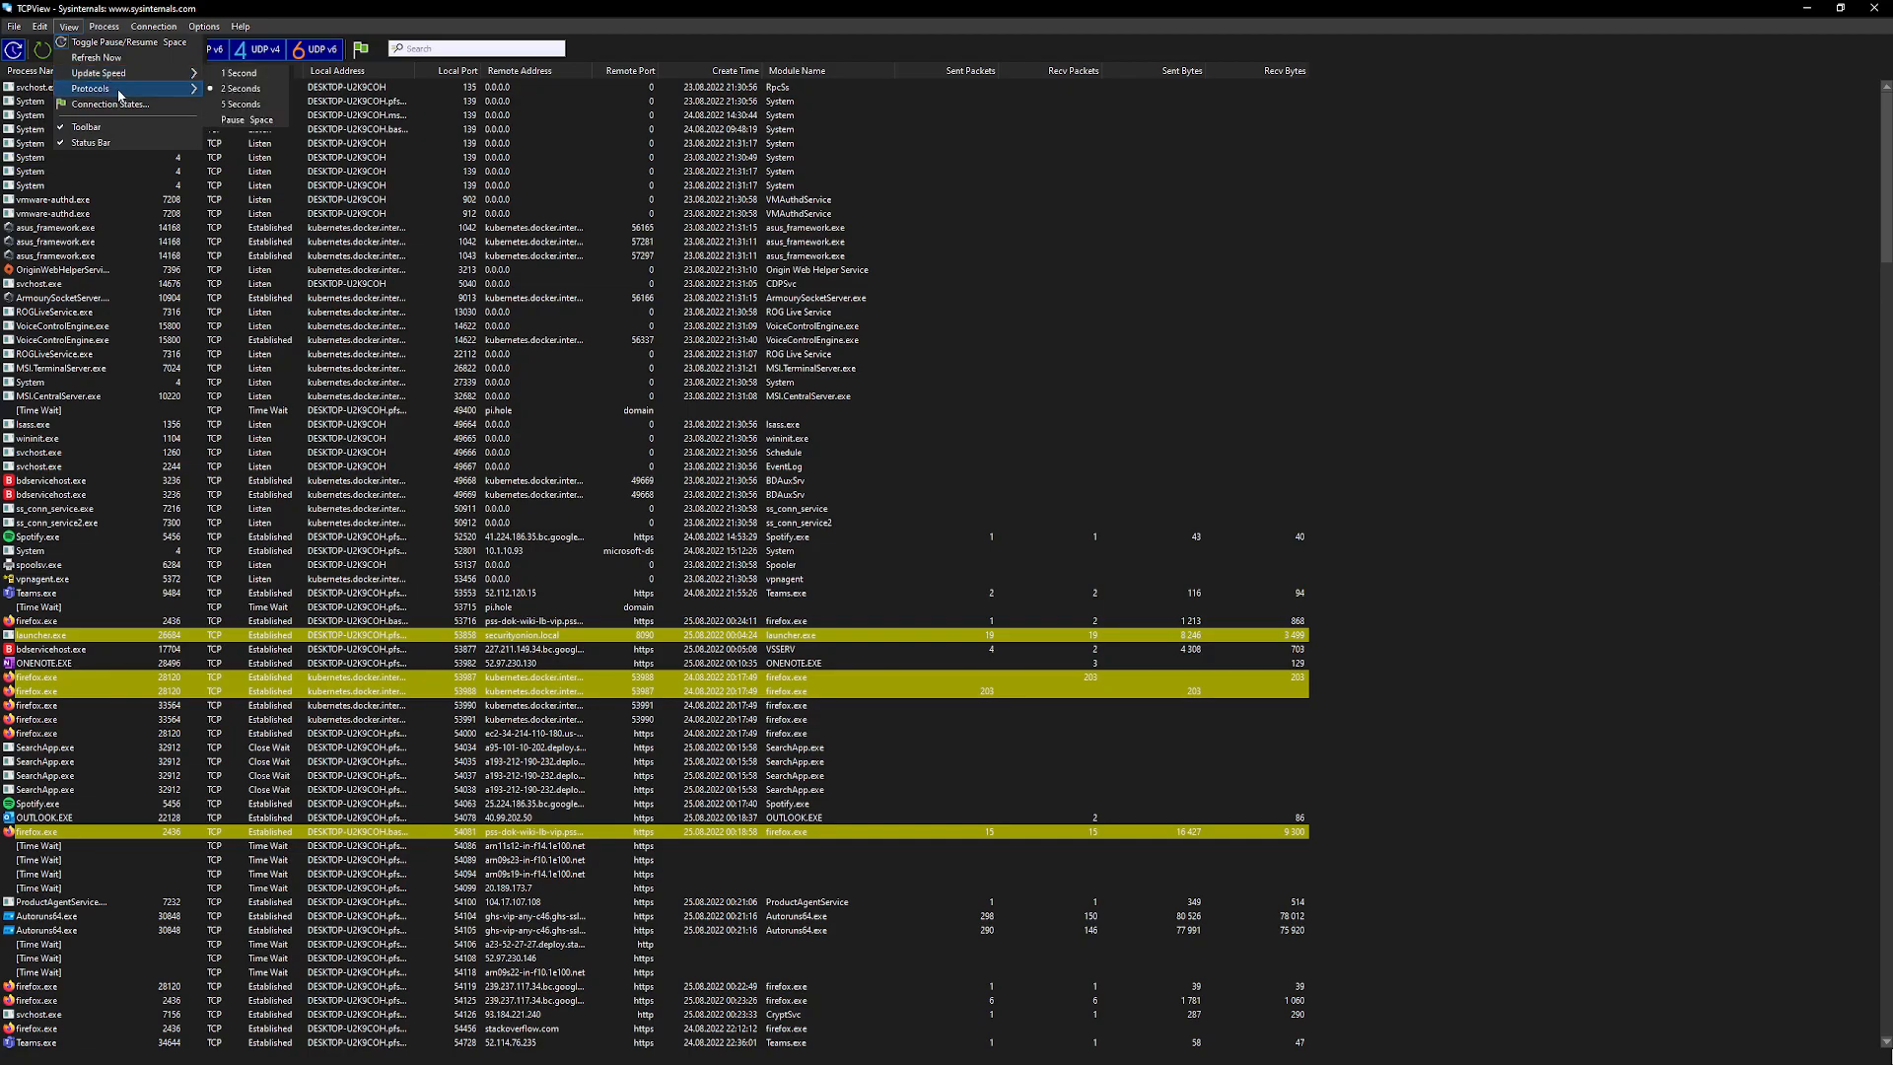
{"action": "mouse_move", "coordinate": [120, 96]}
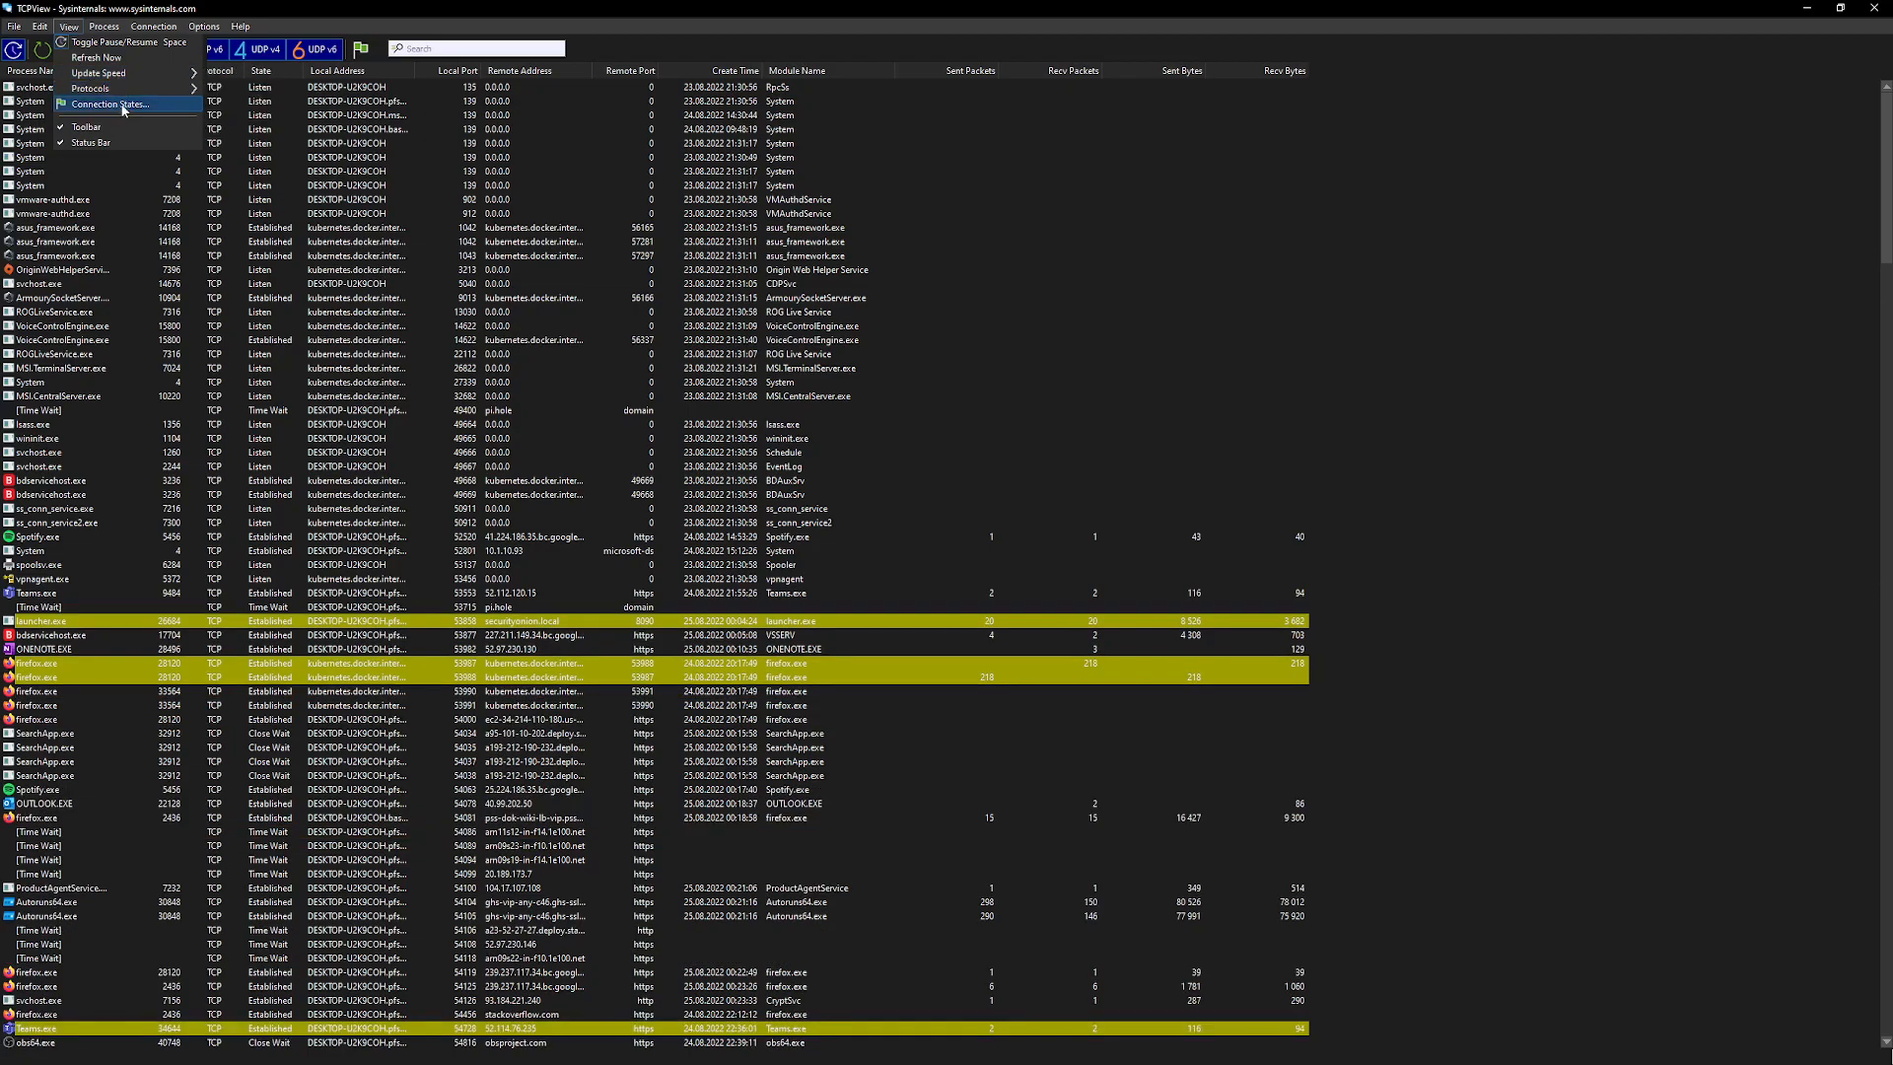
{"action": "left_click", "coordinate": [122, 104]}
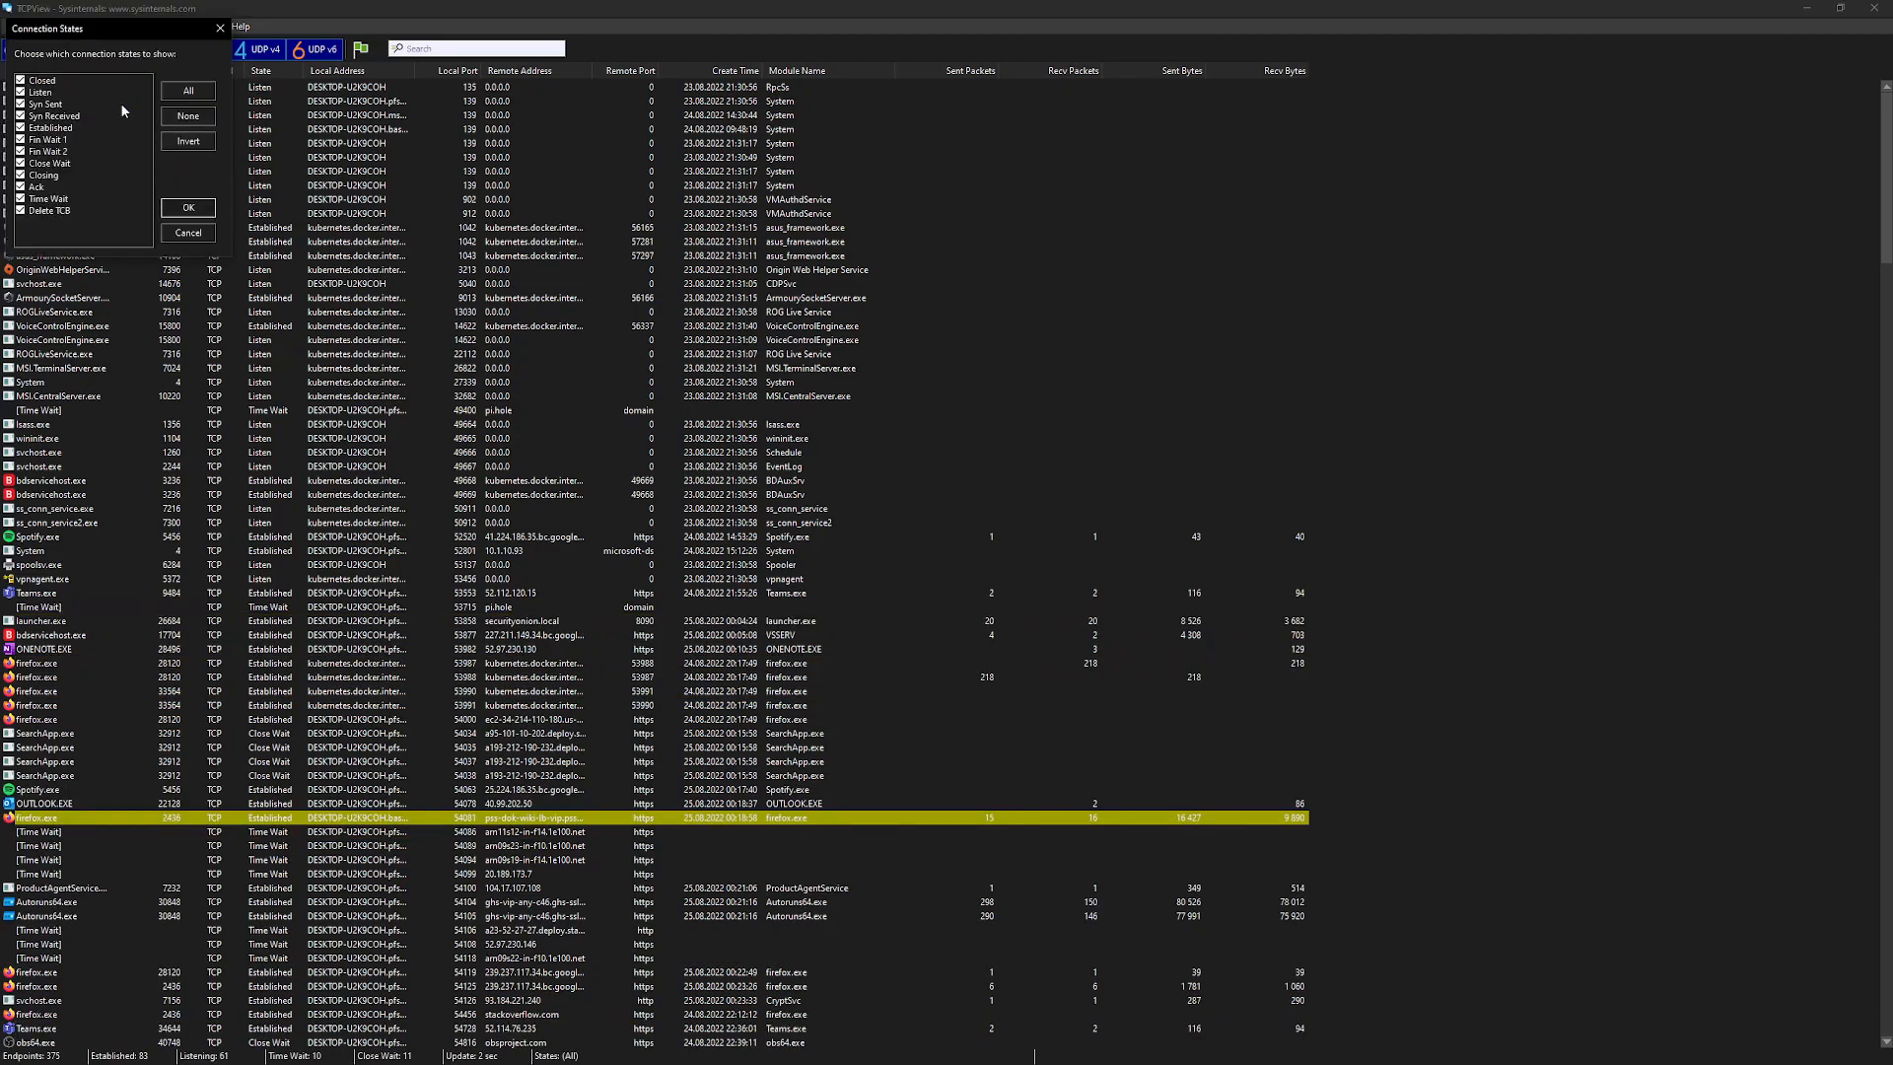
{"action": "left_click", "coordinate": [197, 117]}
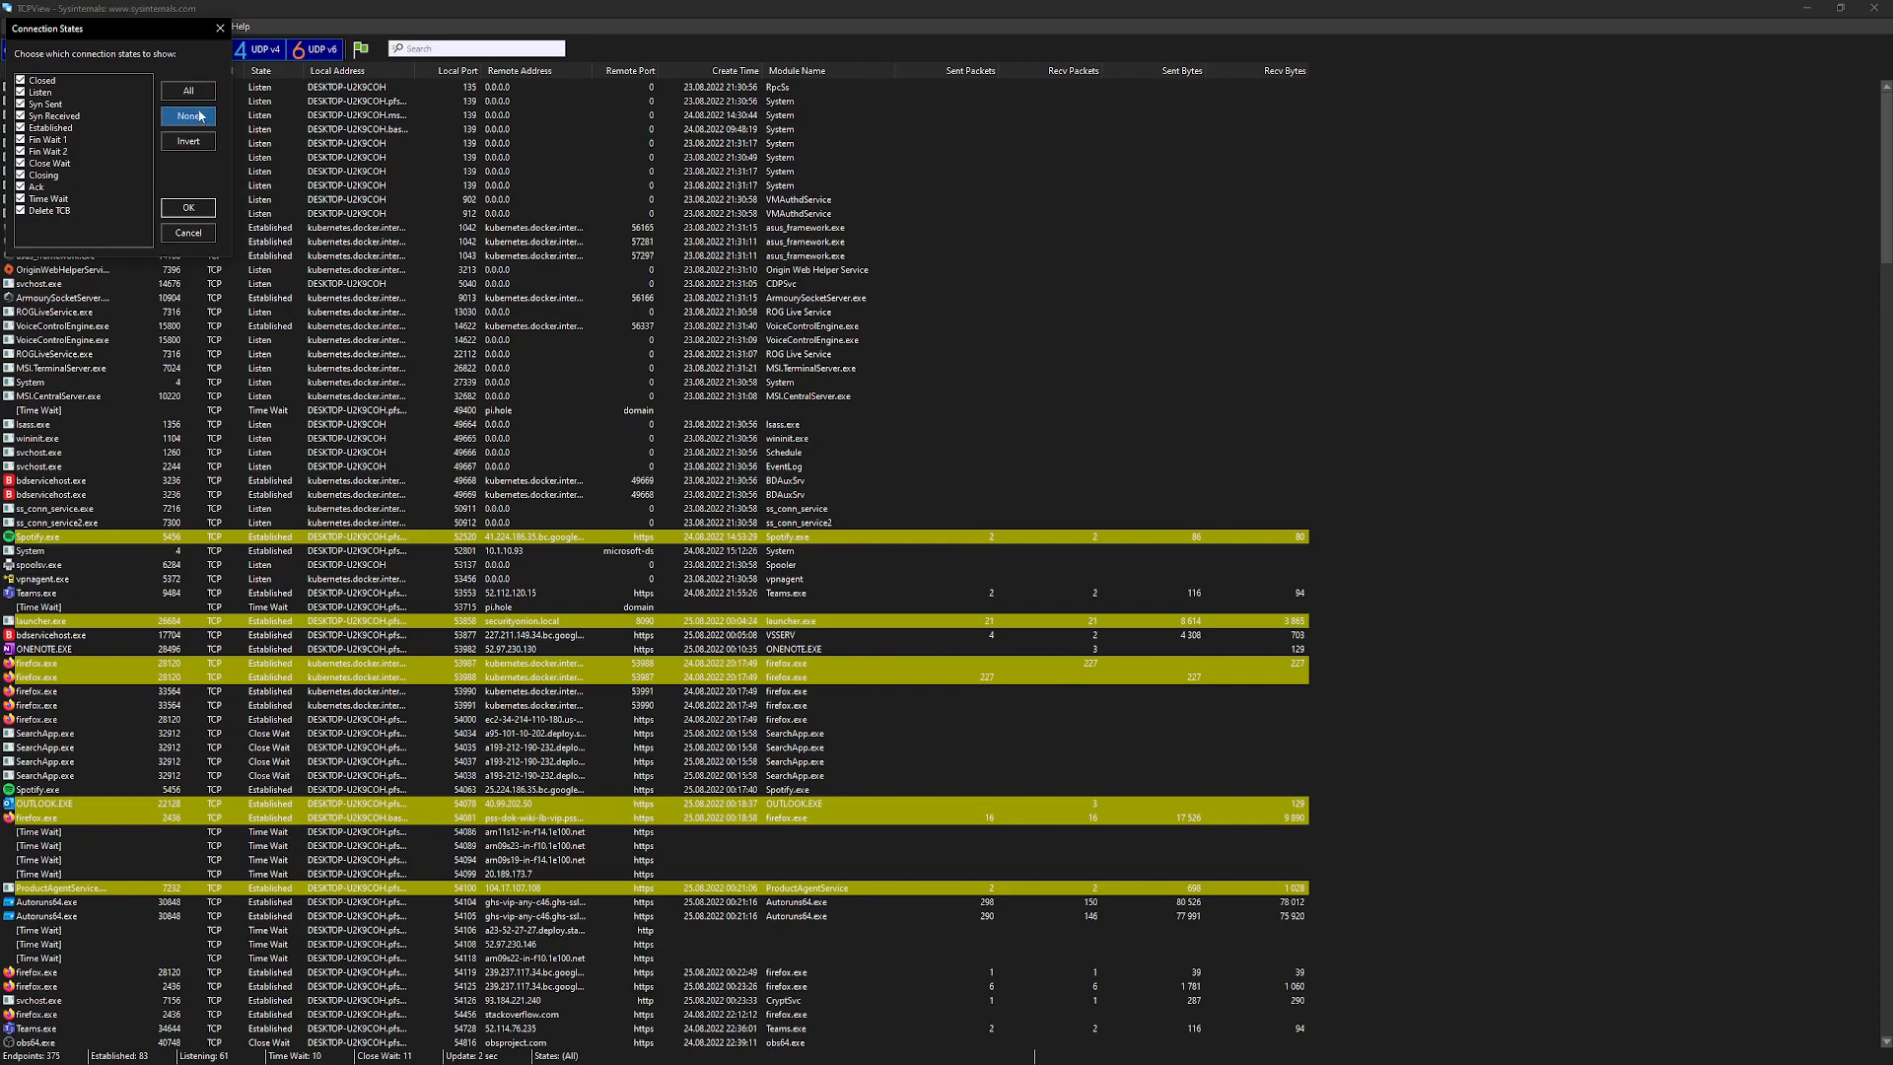
{"action": "left_click", "coordinate": [21, 129]}
{"action": "left_click", "coordinate": [188, 208]}
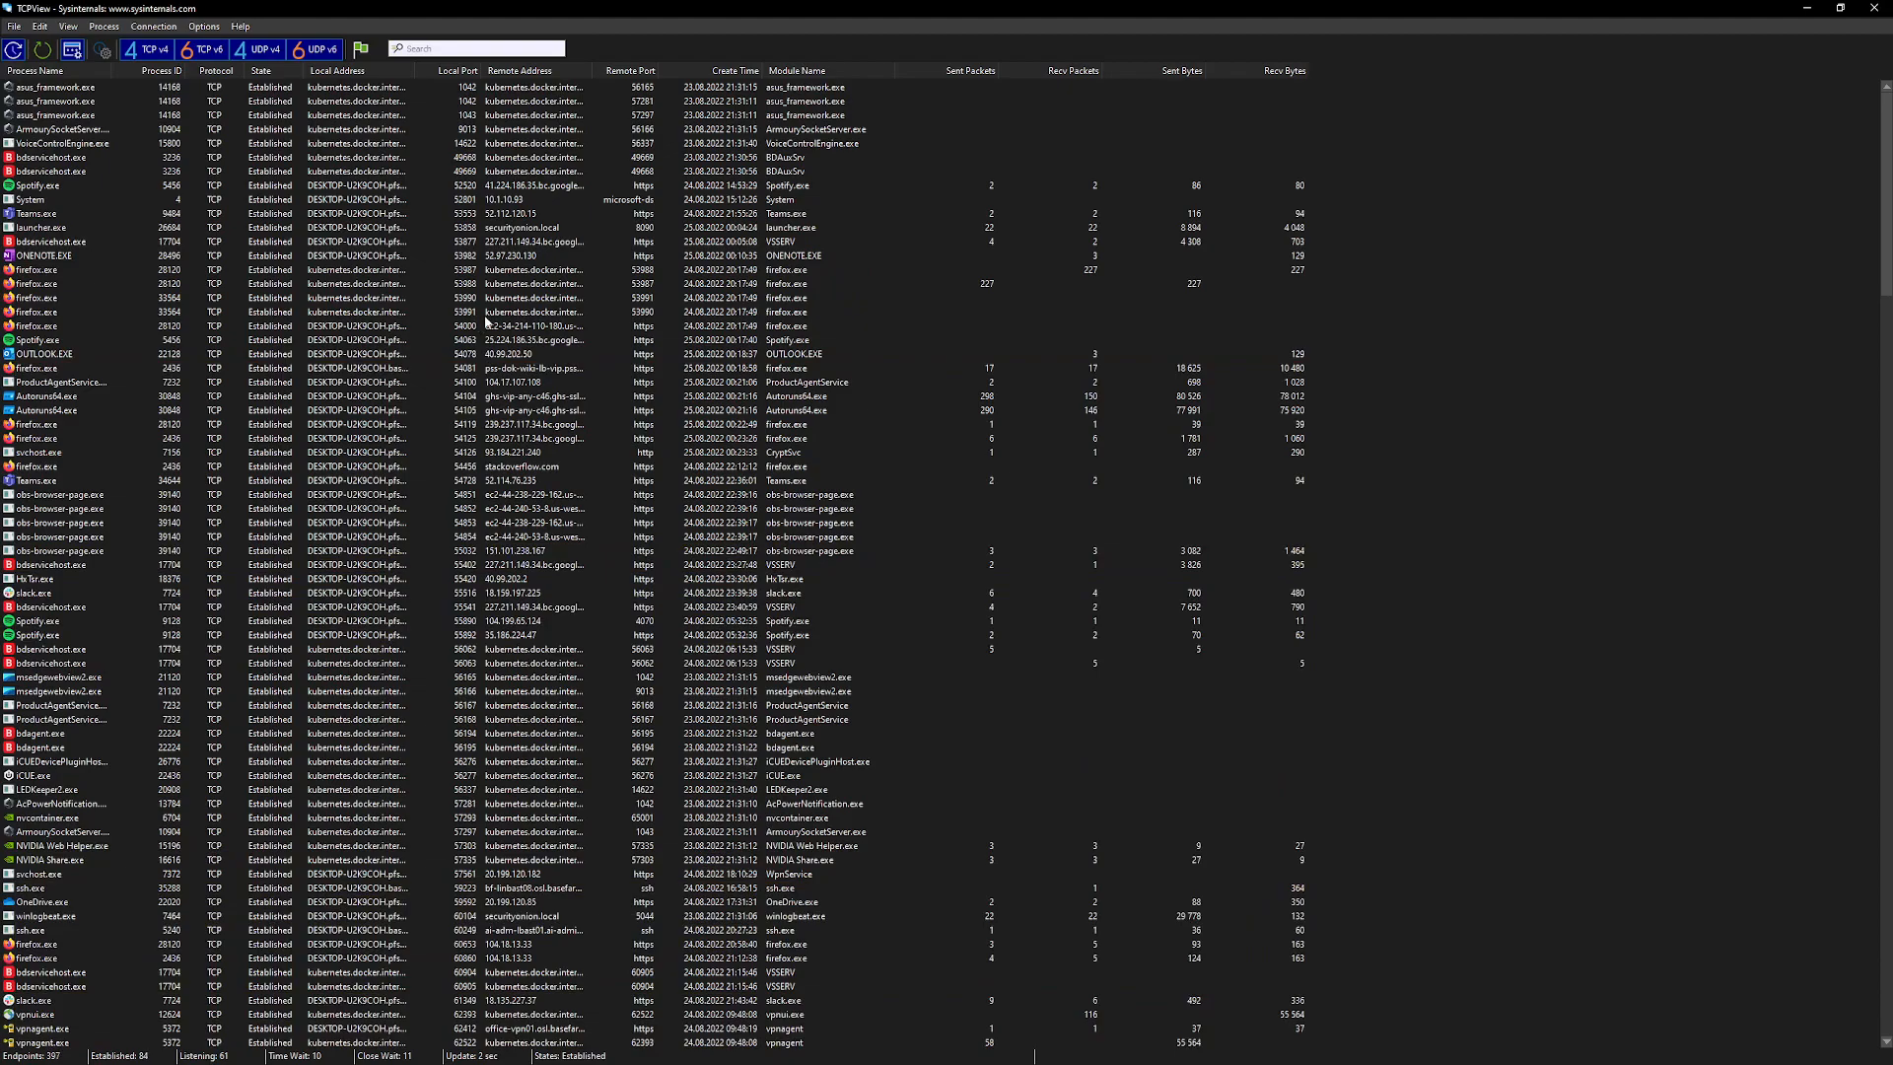
{"action": "scroll", "coordinate": [486, 321], "scroll_direction": "down", "scroll_amount": 14}
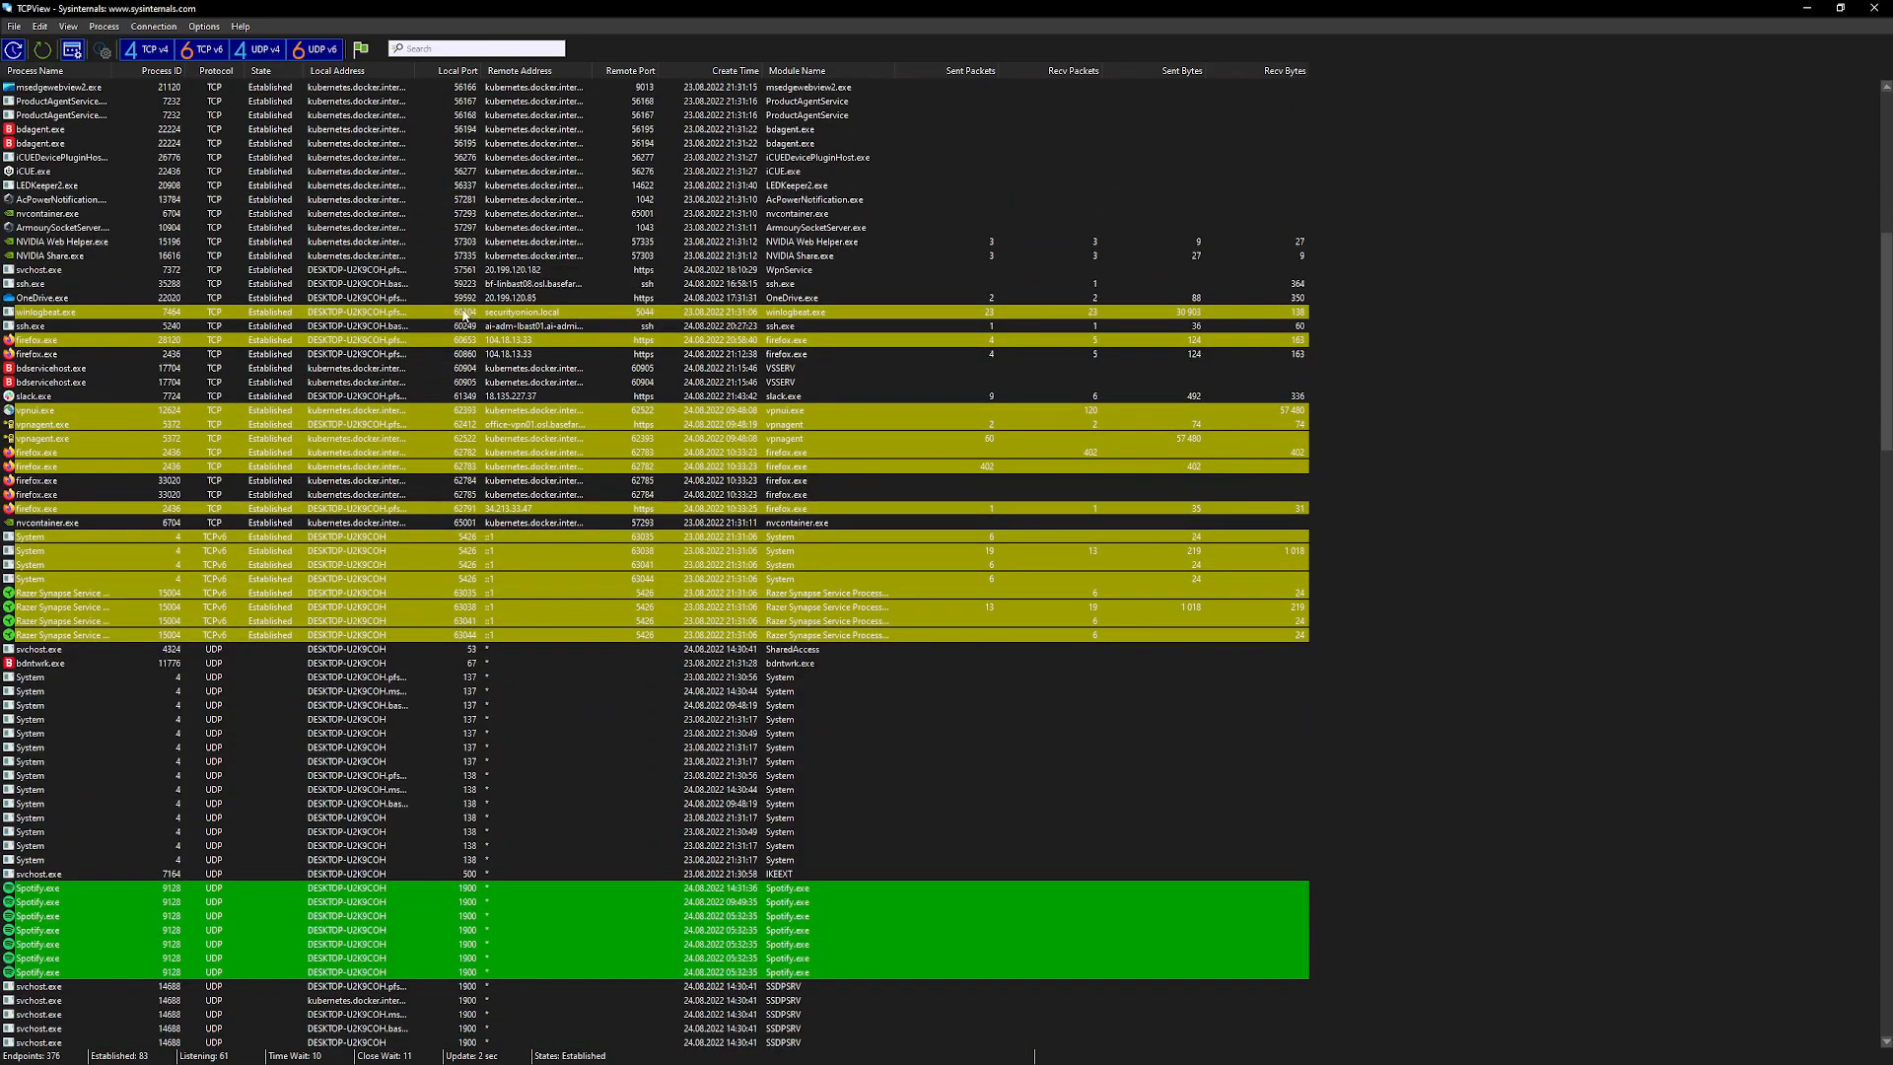
{"action": "scroll", "coordinate": [422, 301], "scroll_direction": "up", "scroll_amount": 14}
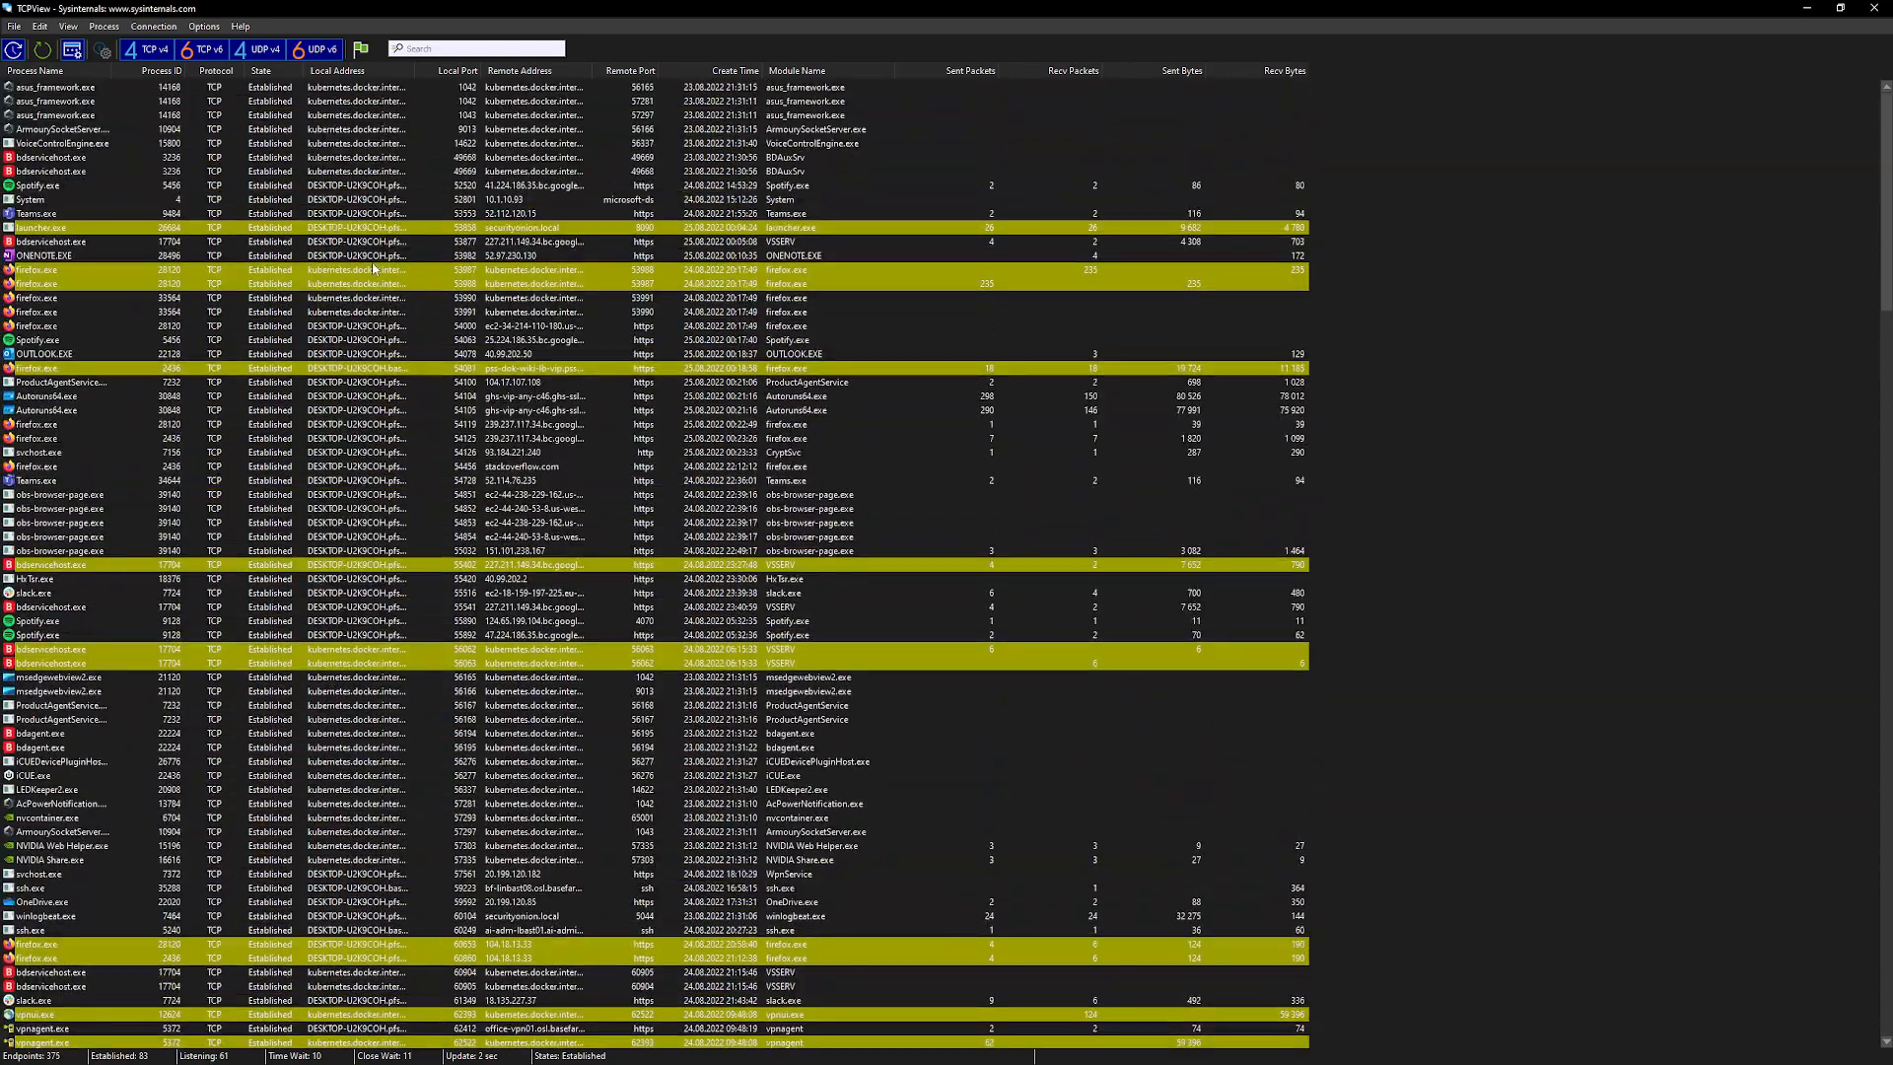
Check the available protocol filters and connection state choices without changing them.
{"action": "left_click", "coordinate": [16, 27]}
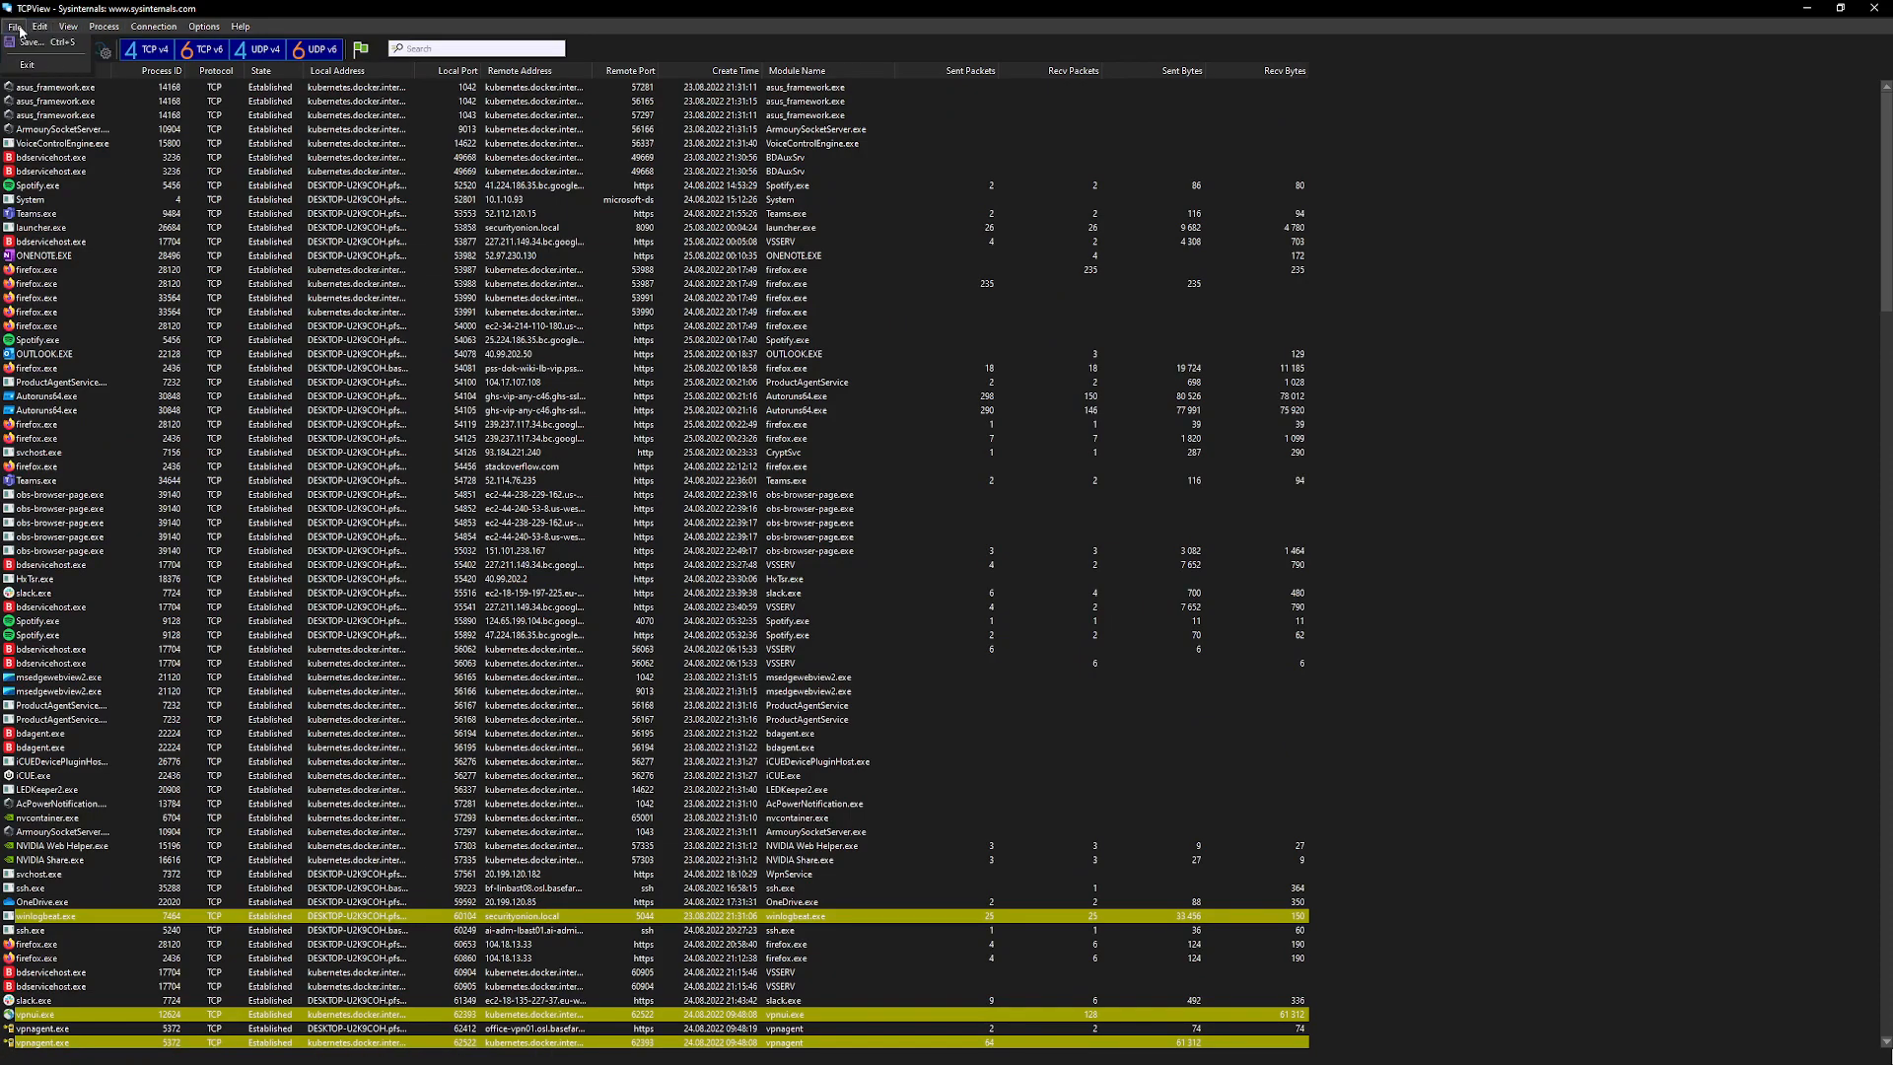
{"action": "left_click", "coordinate": [197, 27]}
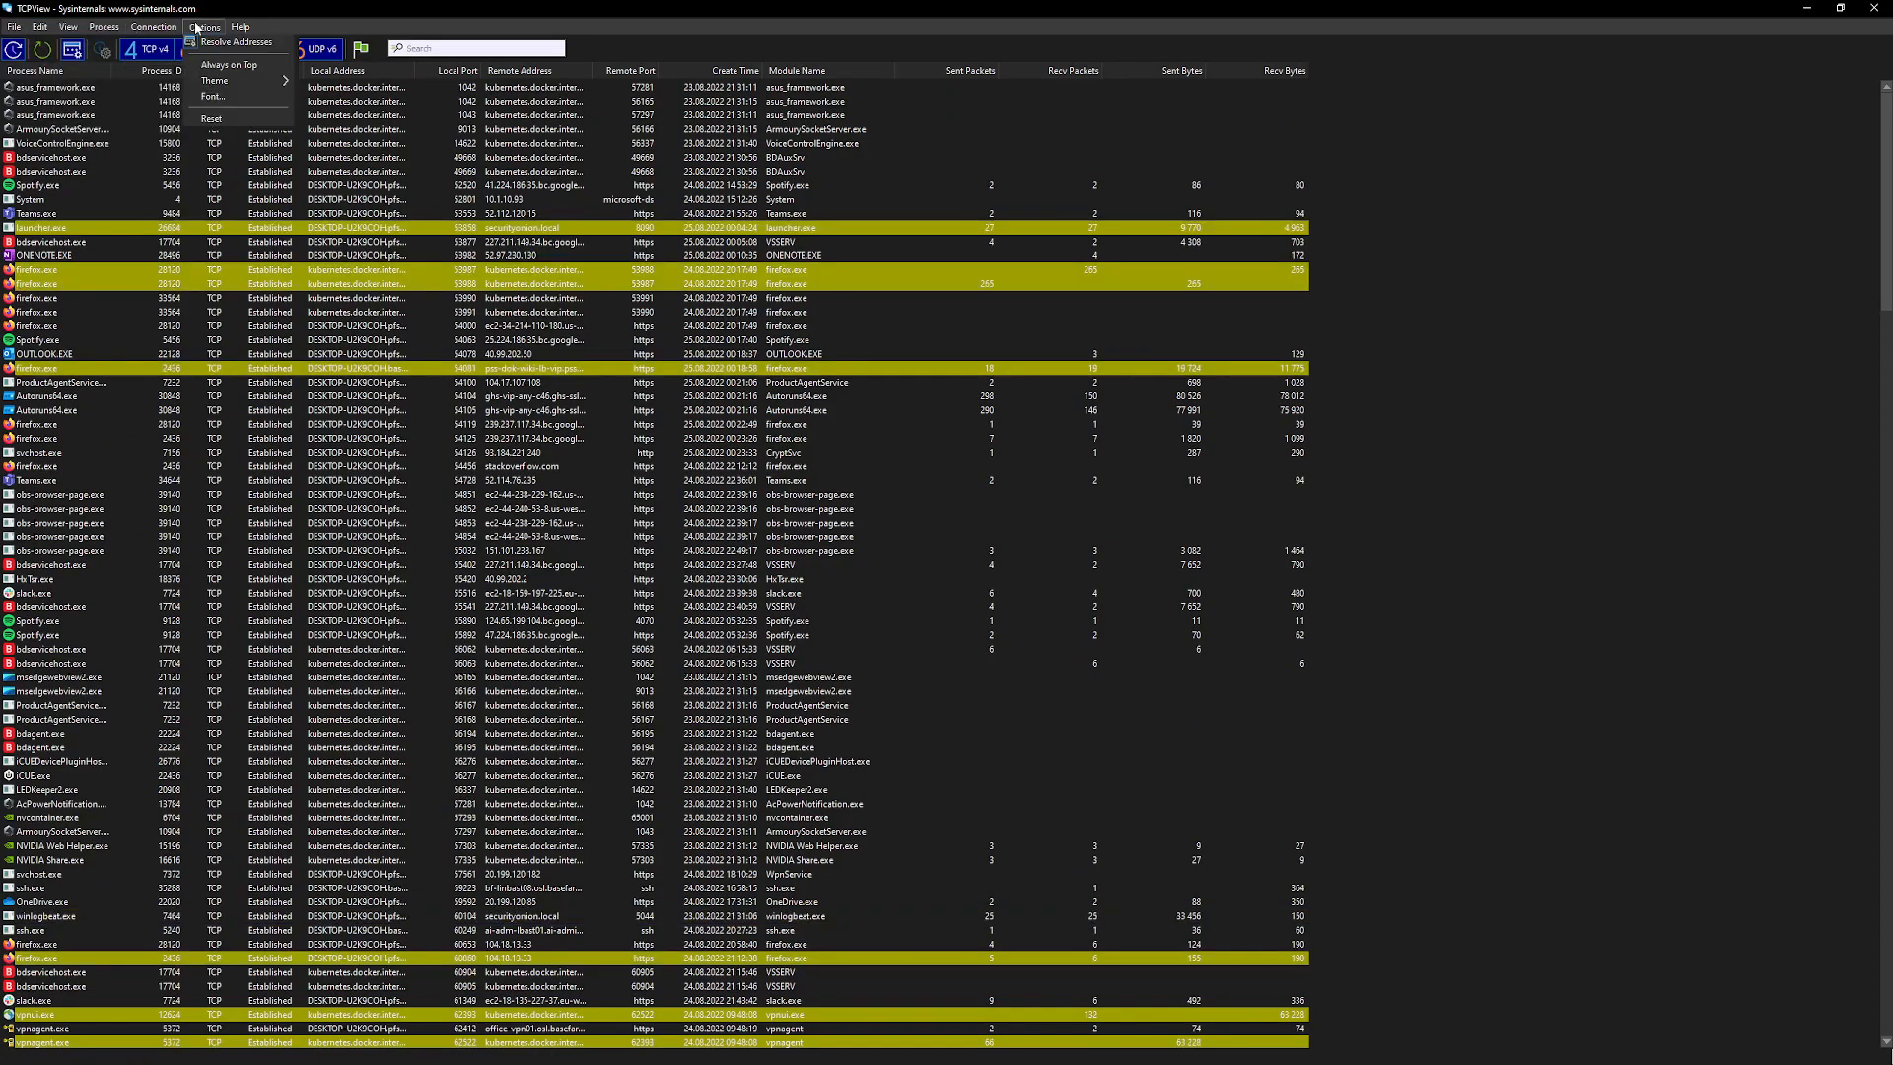
{"action": "left_click", "coordinate": [205, 28]}
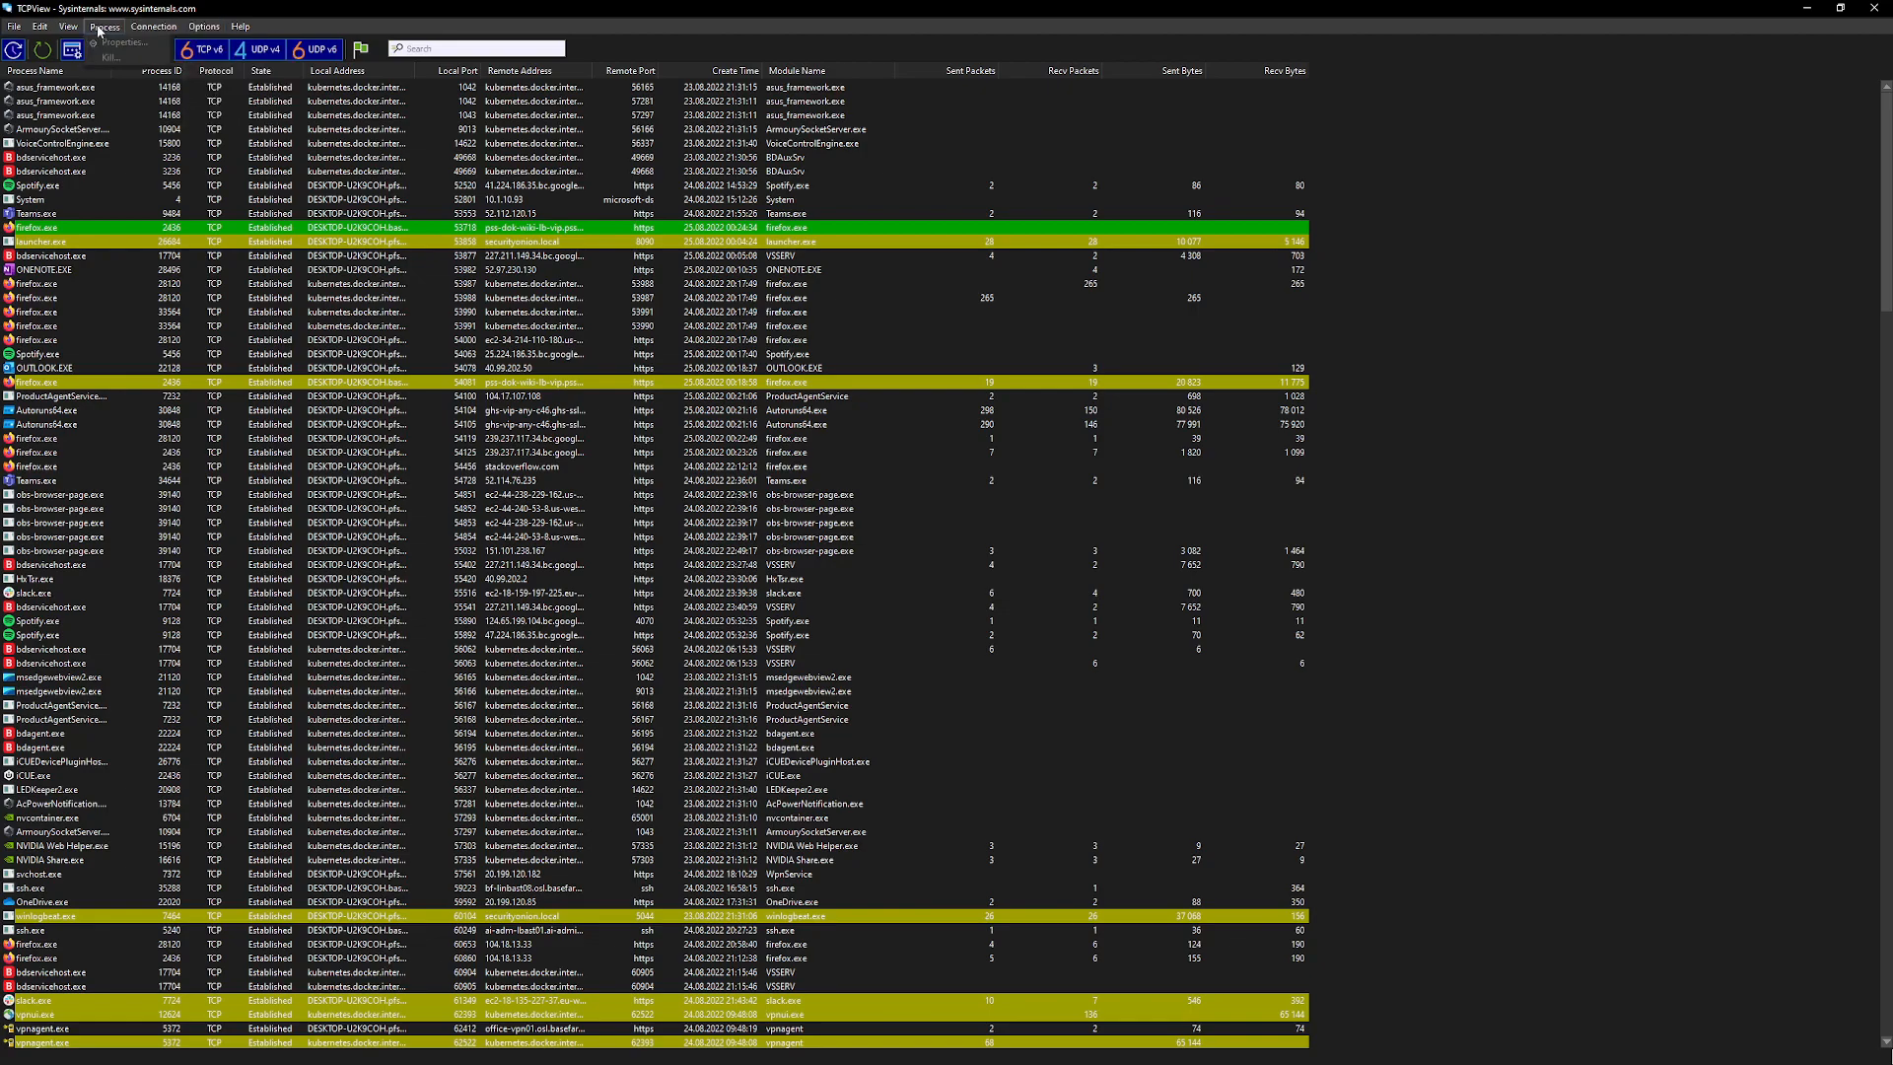
{"action": "left_click", "coordinate": [71, 28]}
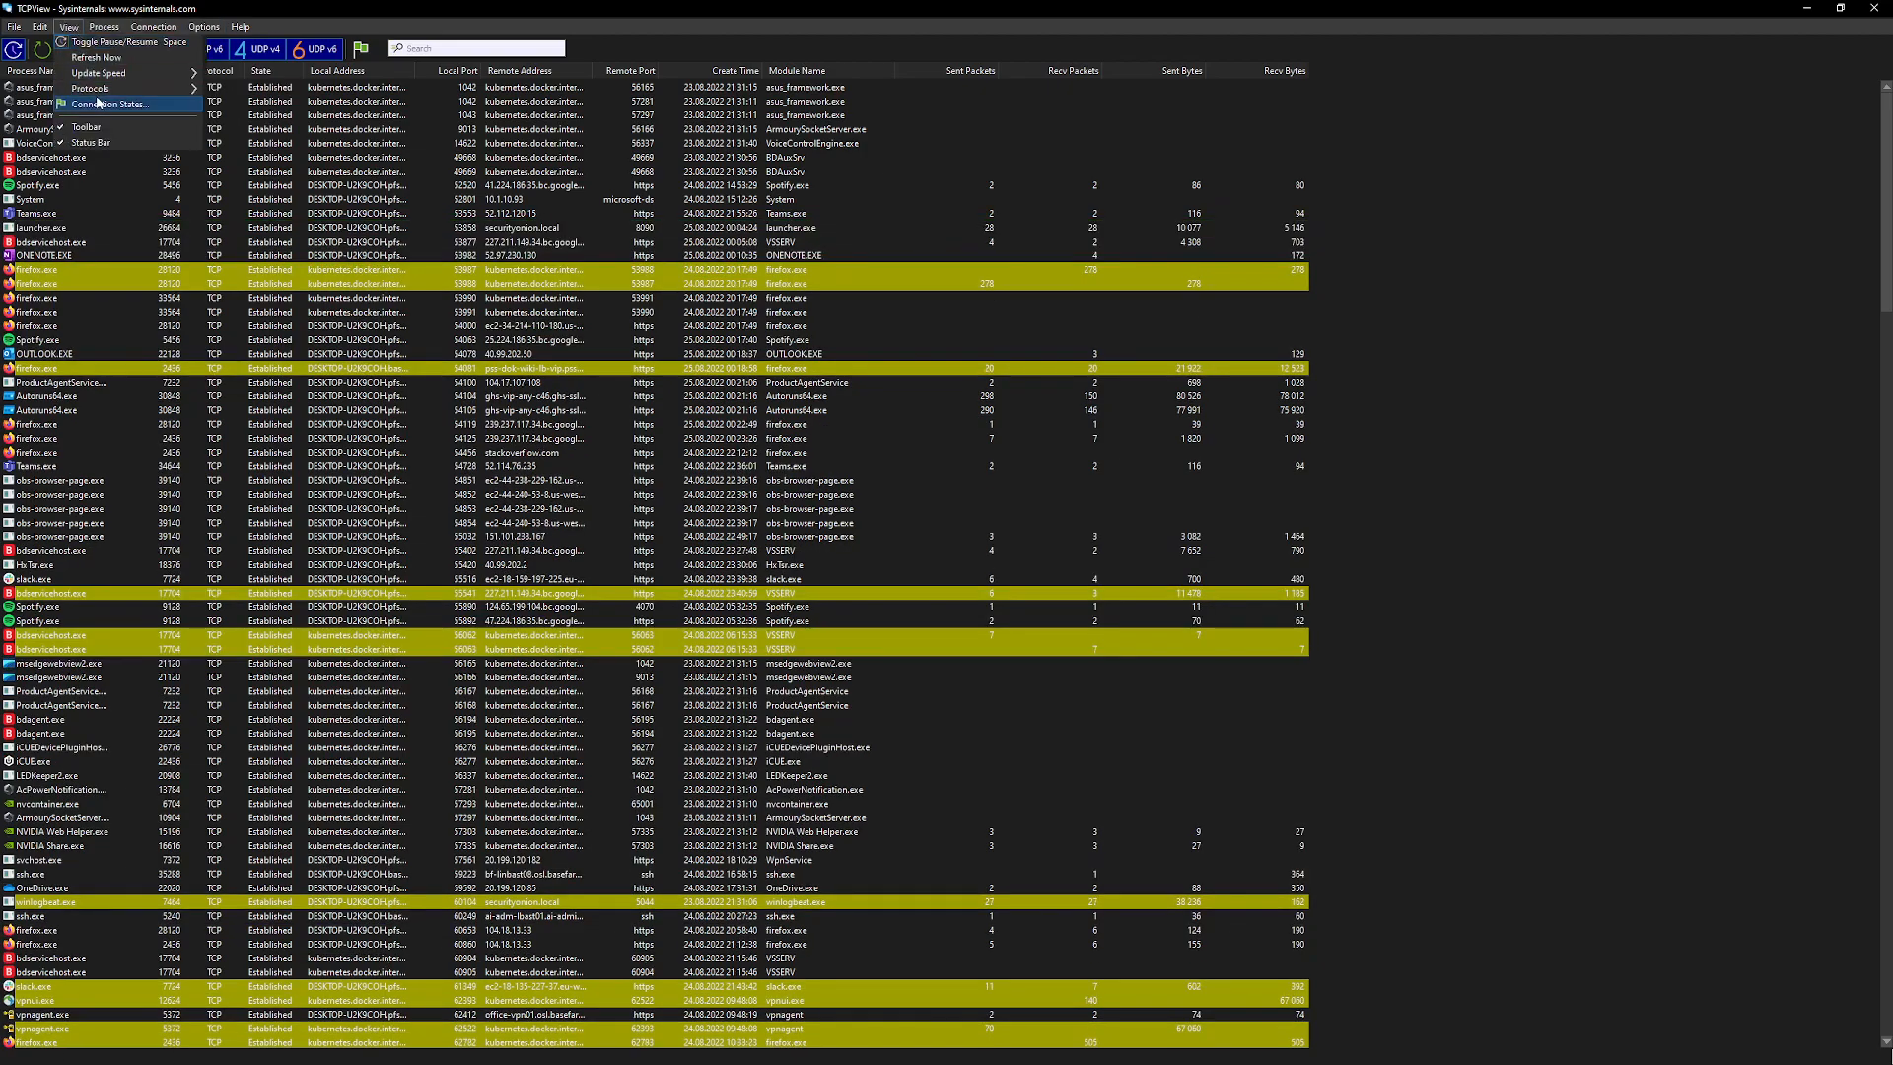
{"action": "mouse_move", "coordinate": [182, 94]}
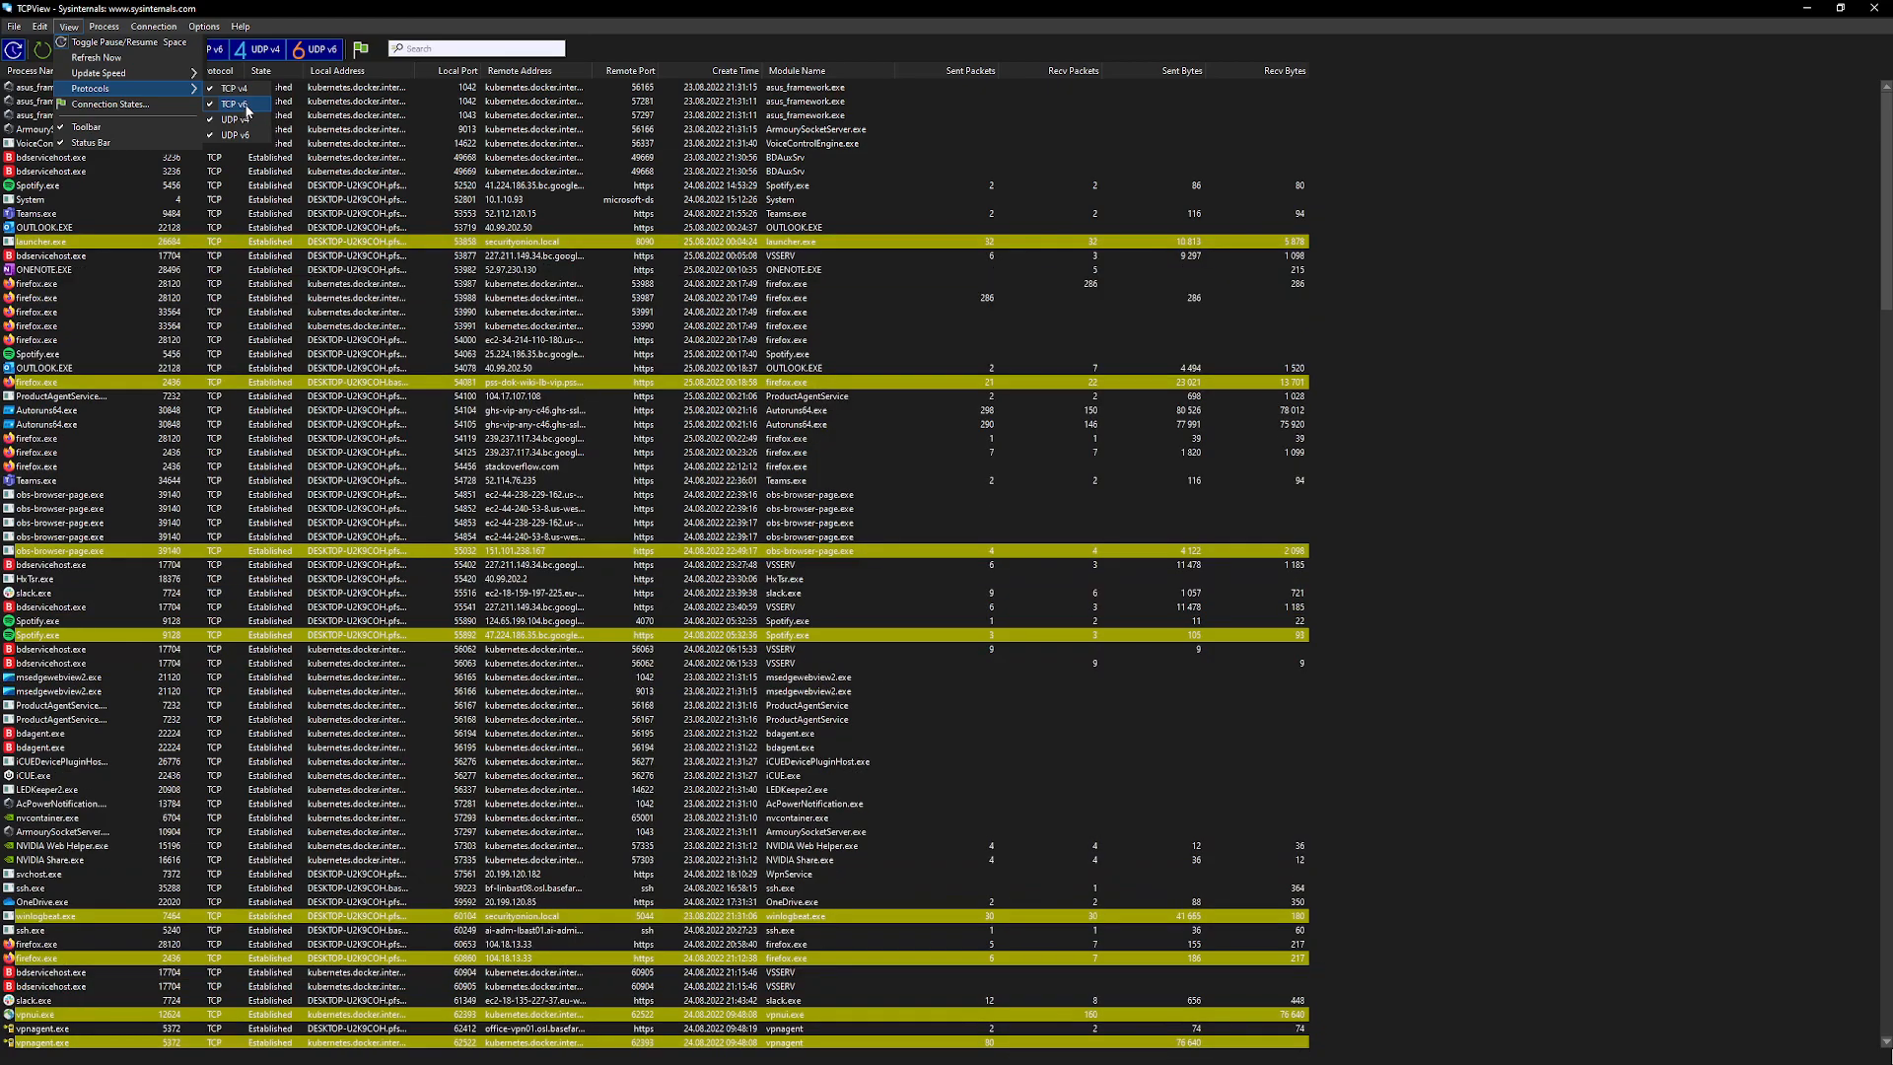
{"action": "left_click", "coordinate": [132, 102]}
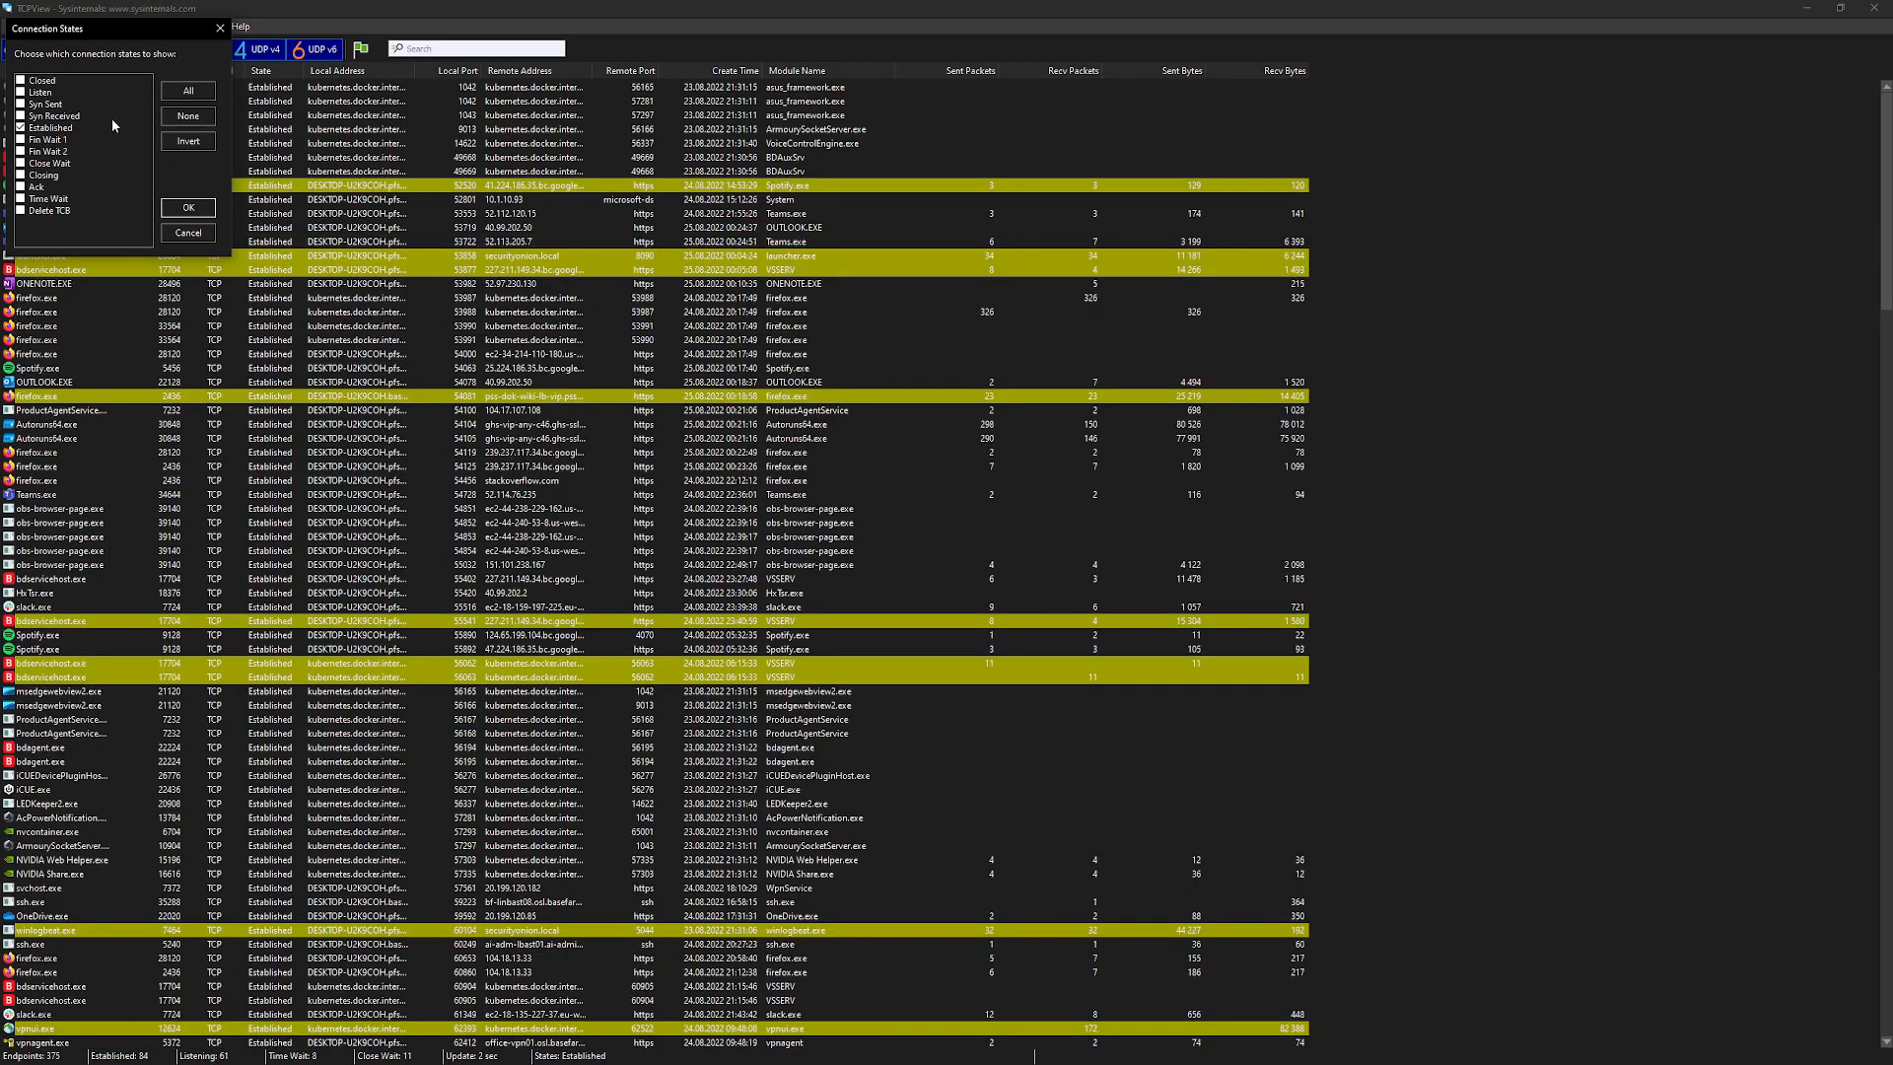
{"action": "left_click", "coordinate": [188, 233]}
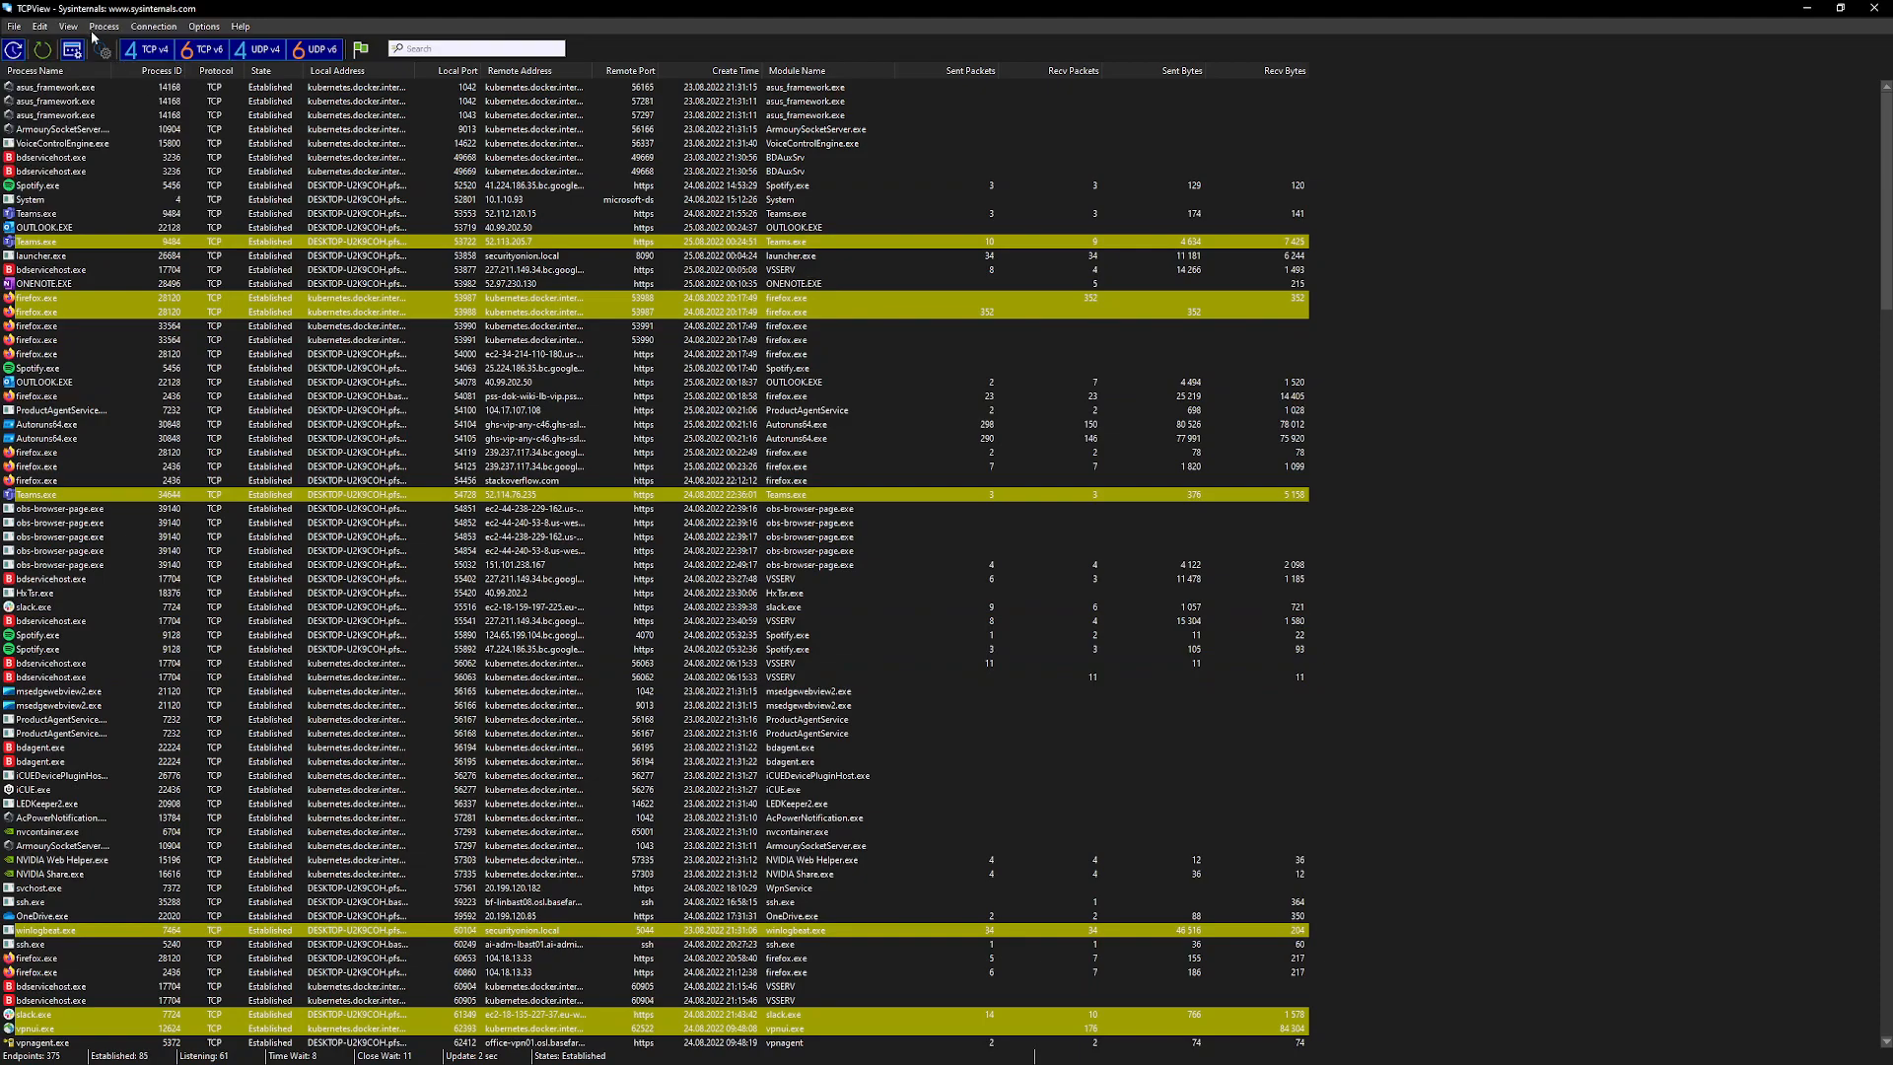
Hide TCP v6 and UDP v6 endpoints so that only TCP v4 and UDP v4 are listed.
{"action": "left_click", "coordinate": [68, 26]}
{"action": "left_click", "coordinate": [68, 26]}
{"action": "left_click", "coordinate": [68, 27]}
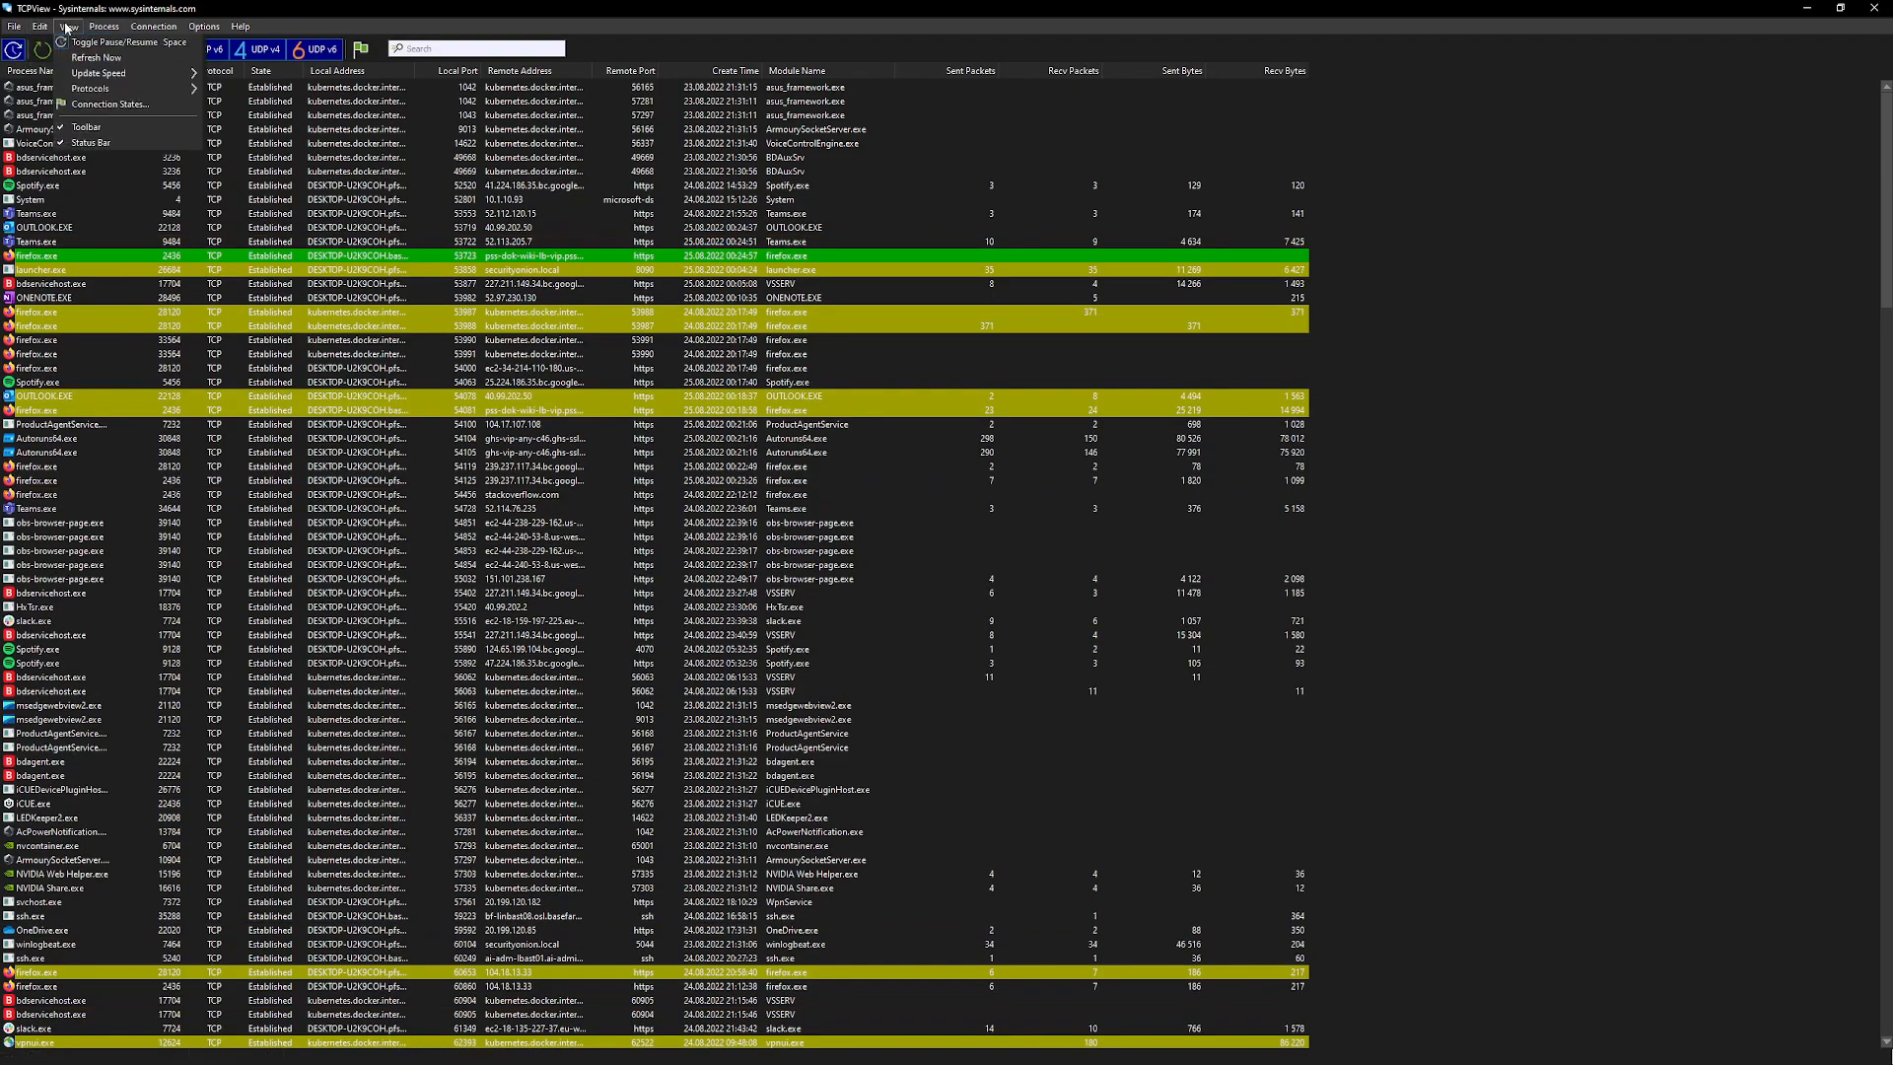
{"action": "mouse_move", "coordinate": [115, 91]}
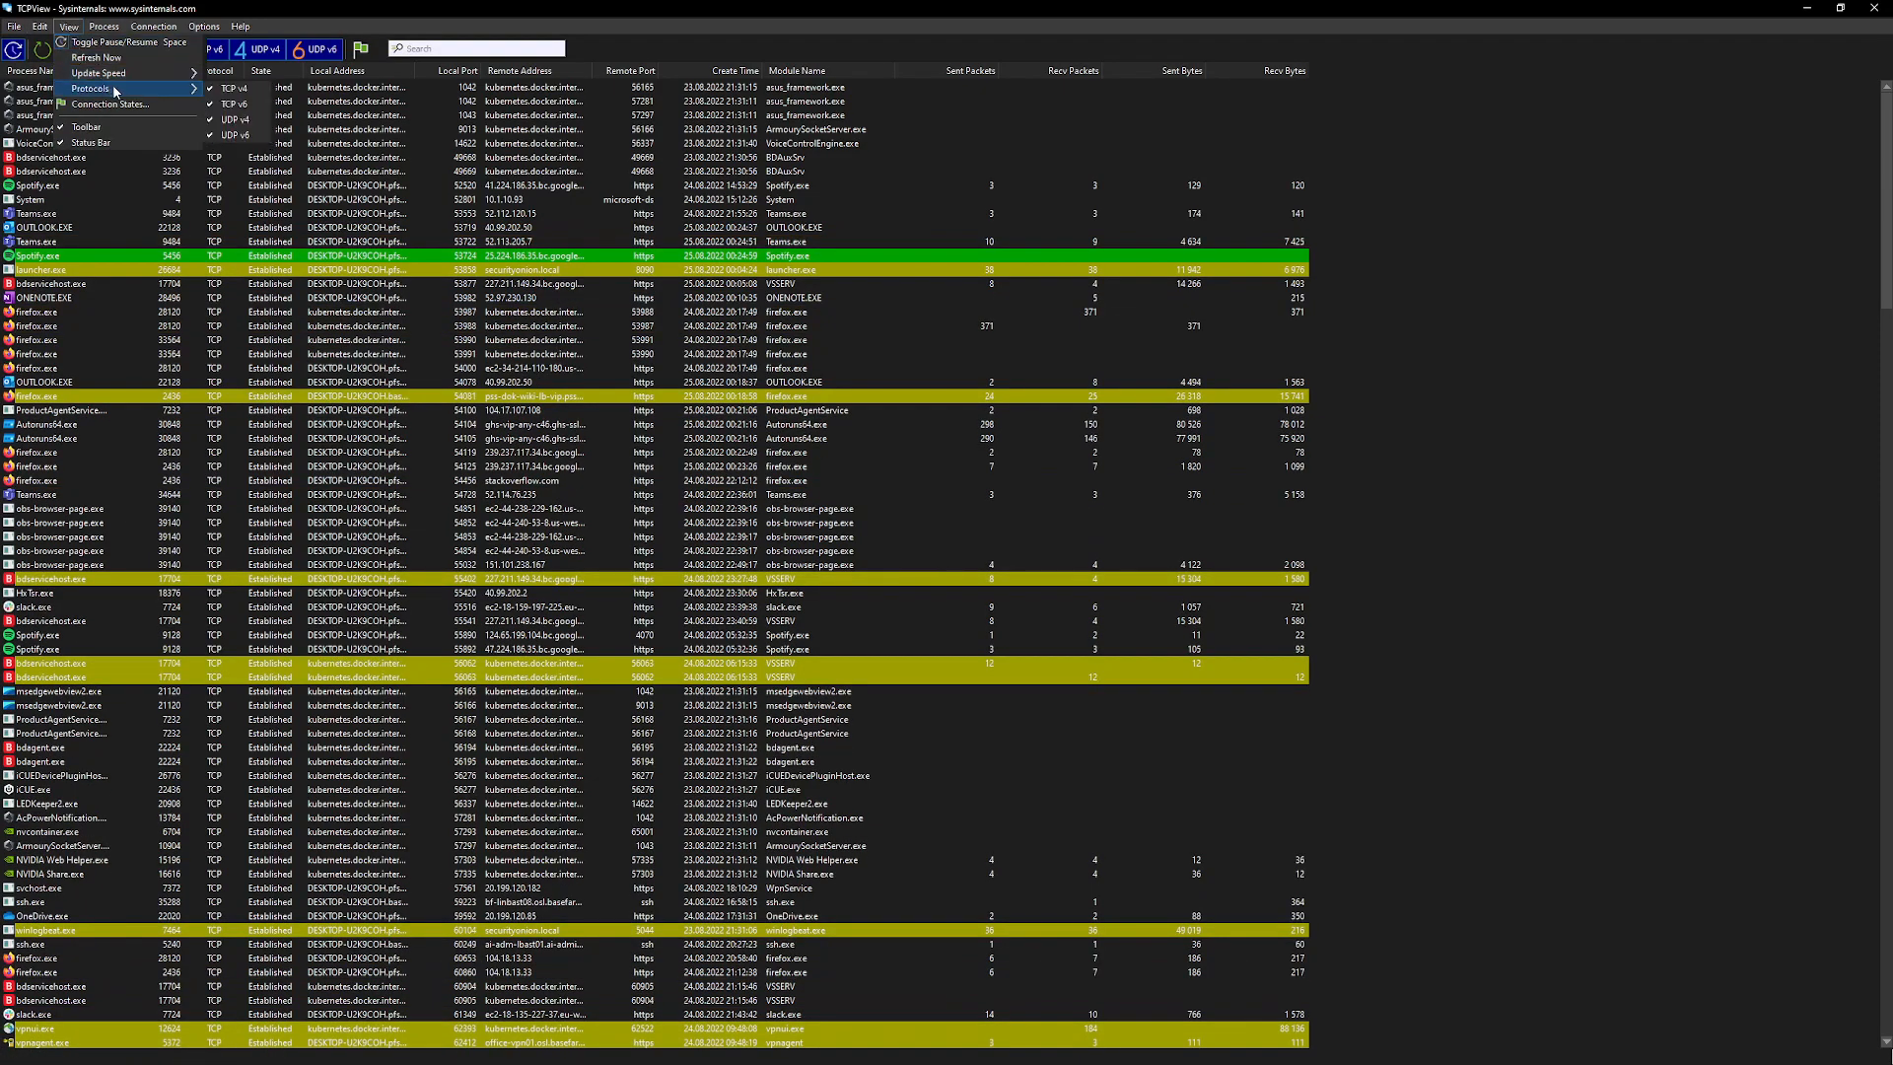
{"action": "left_click", "coordinate": [322, 6]}
{"action": "left_click", "coordinate": [315, 51]}
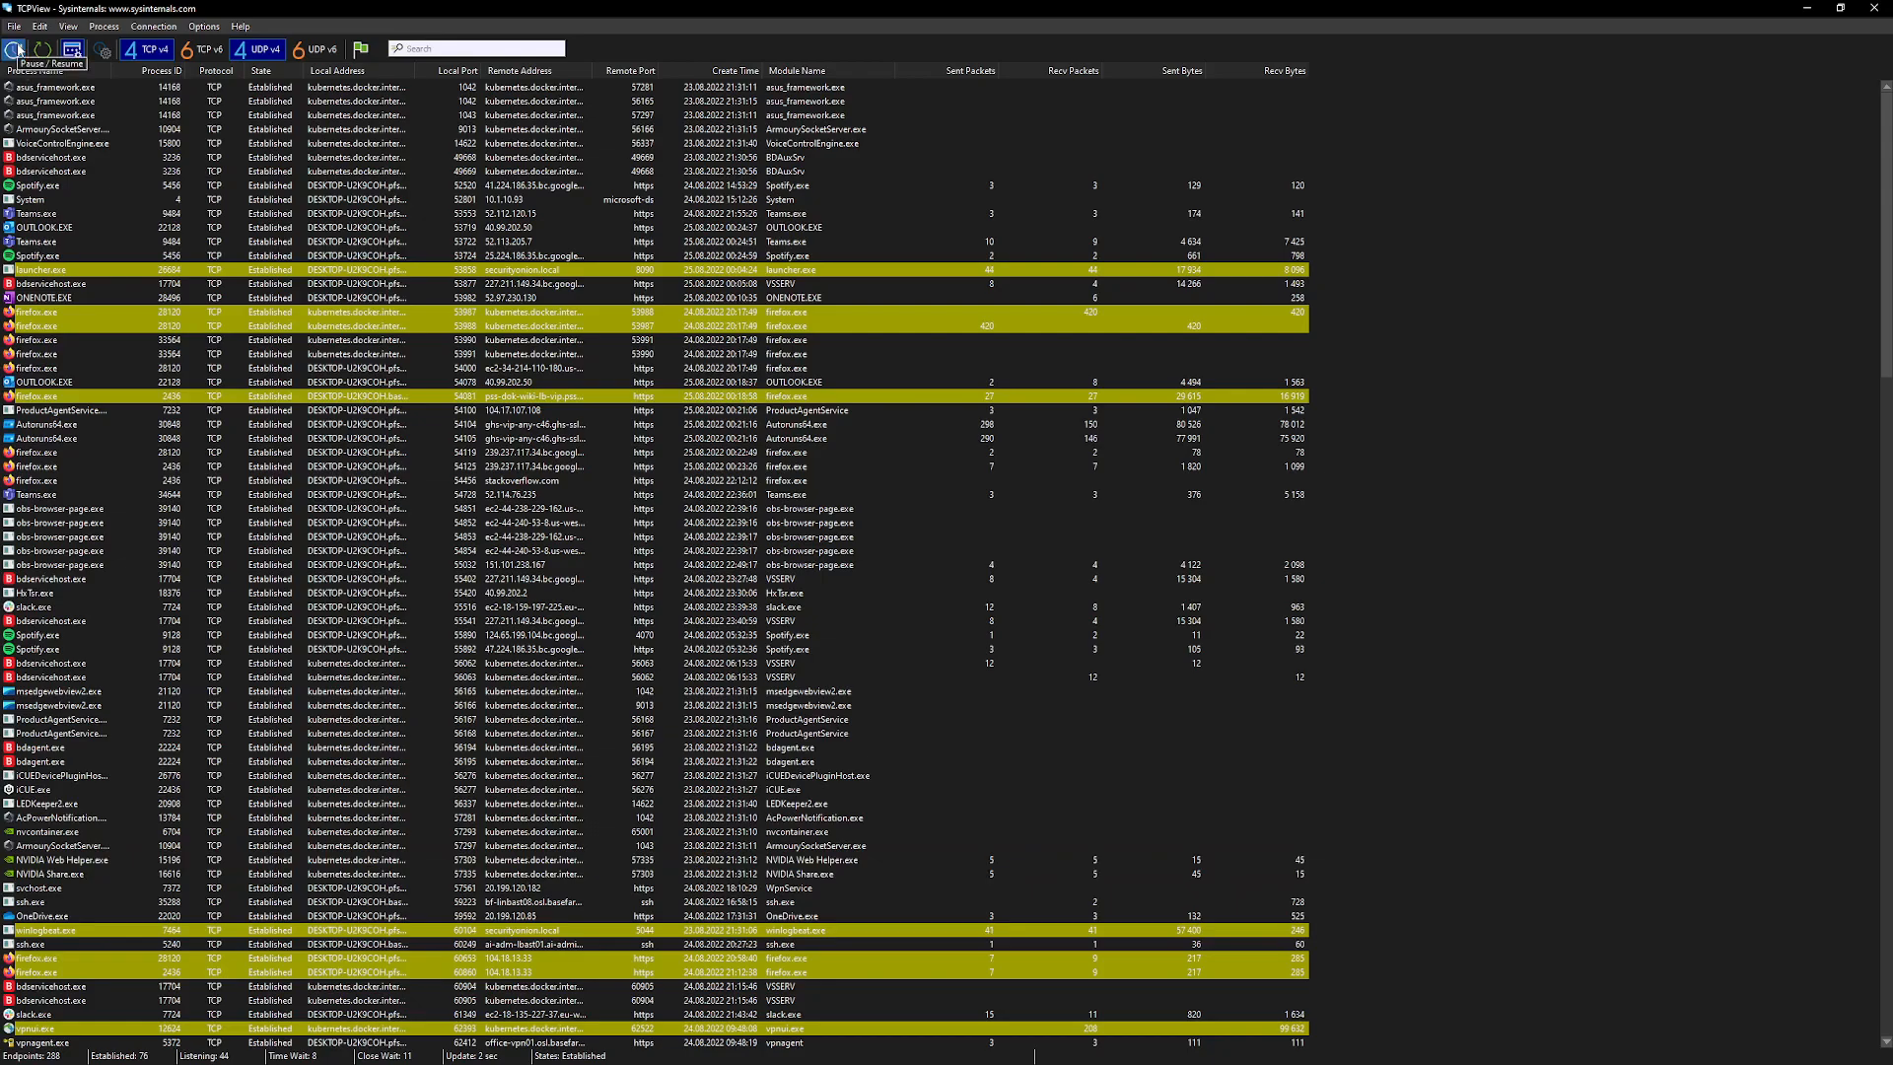
Review the connection state filter choices and the general program options, leaving them all as they are.
{"action": "left_click", "coordinate": [361, 52]}
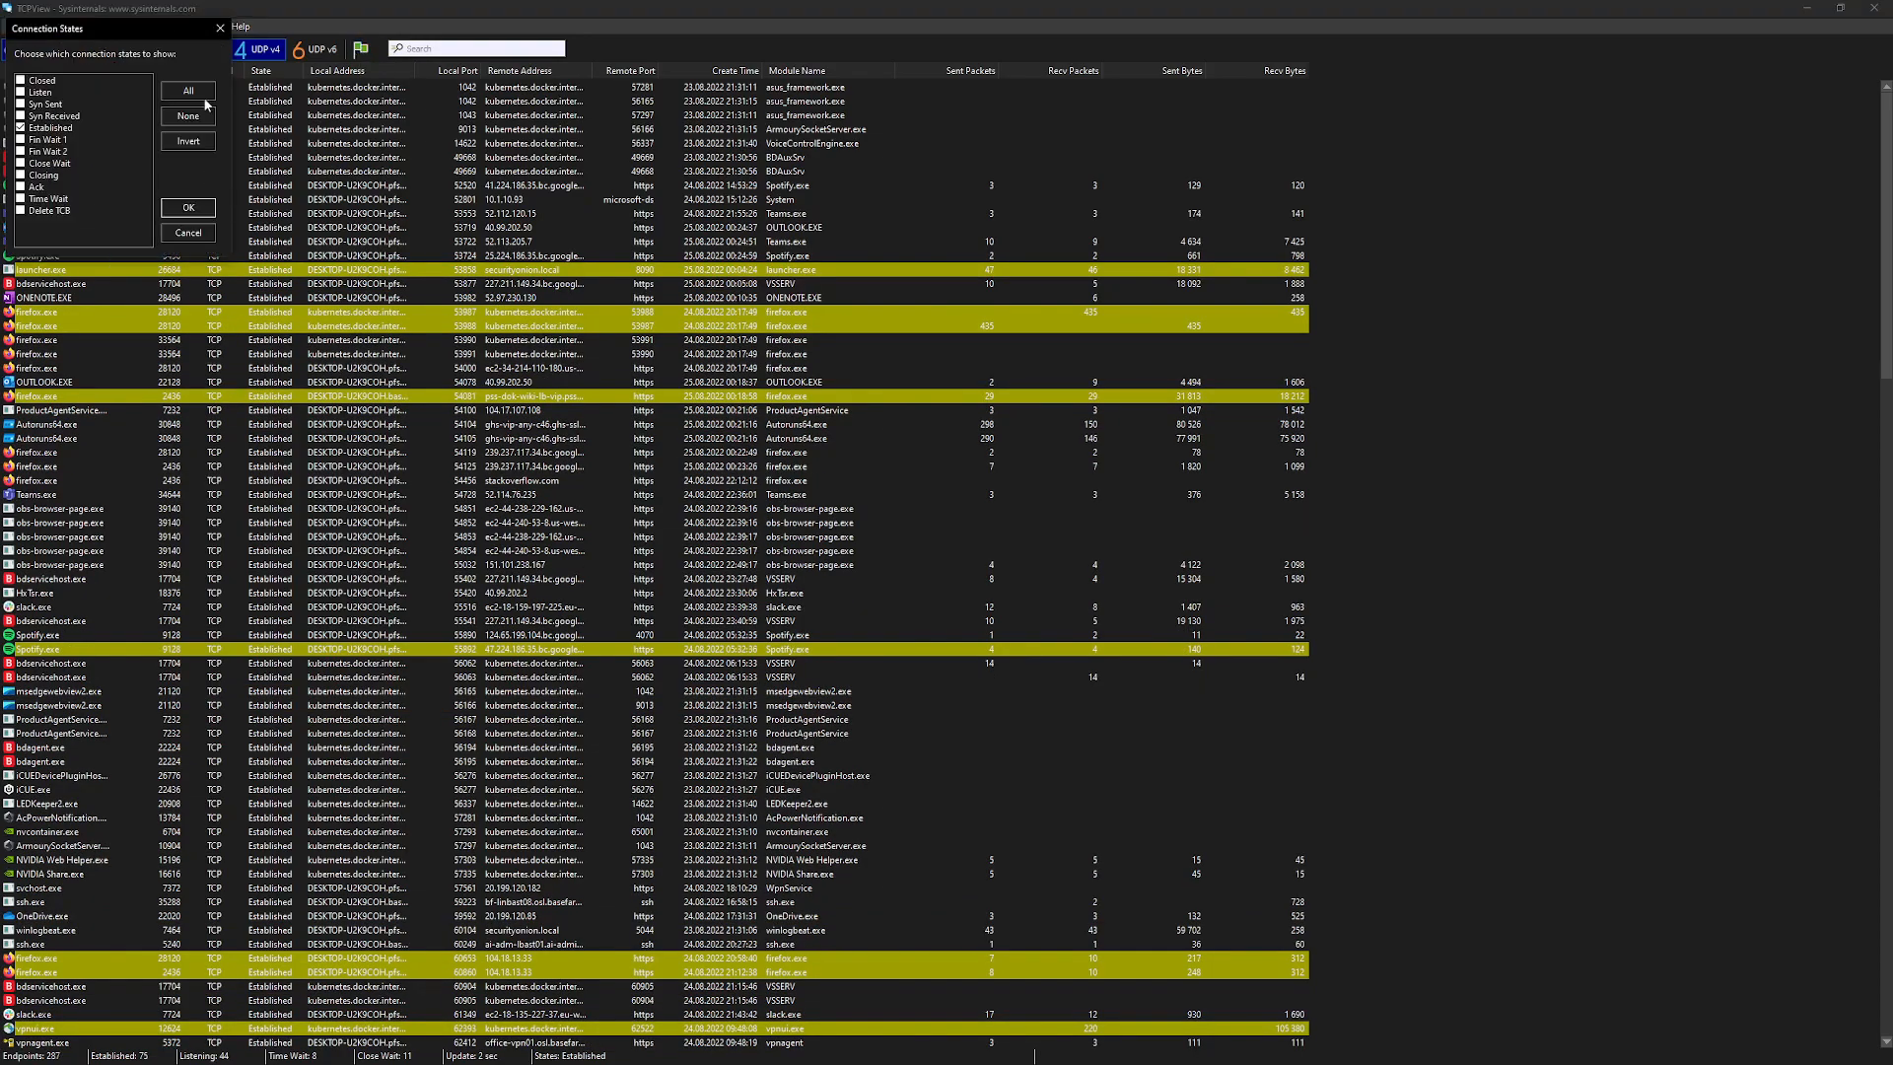
{"action": "left_click", "coordinate": [220, 28]}
{"action": "left_click", "coordinate": [166, 31]}
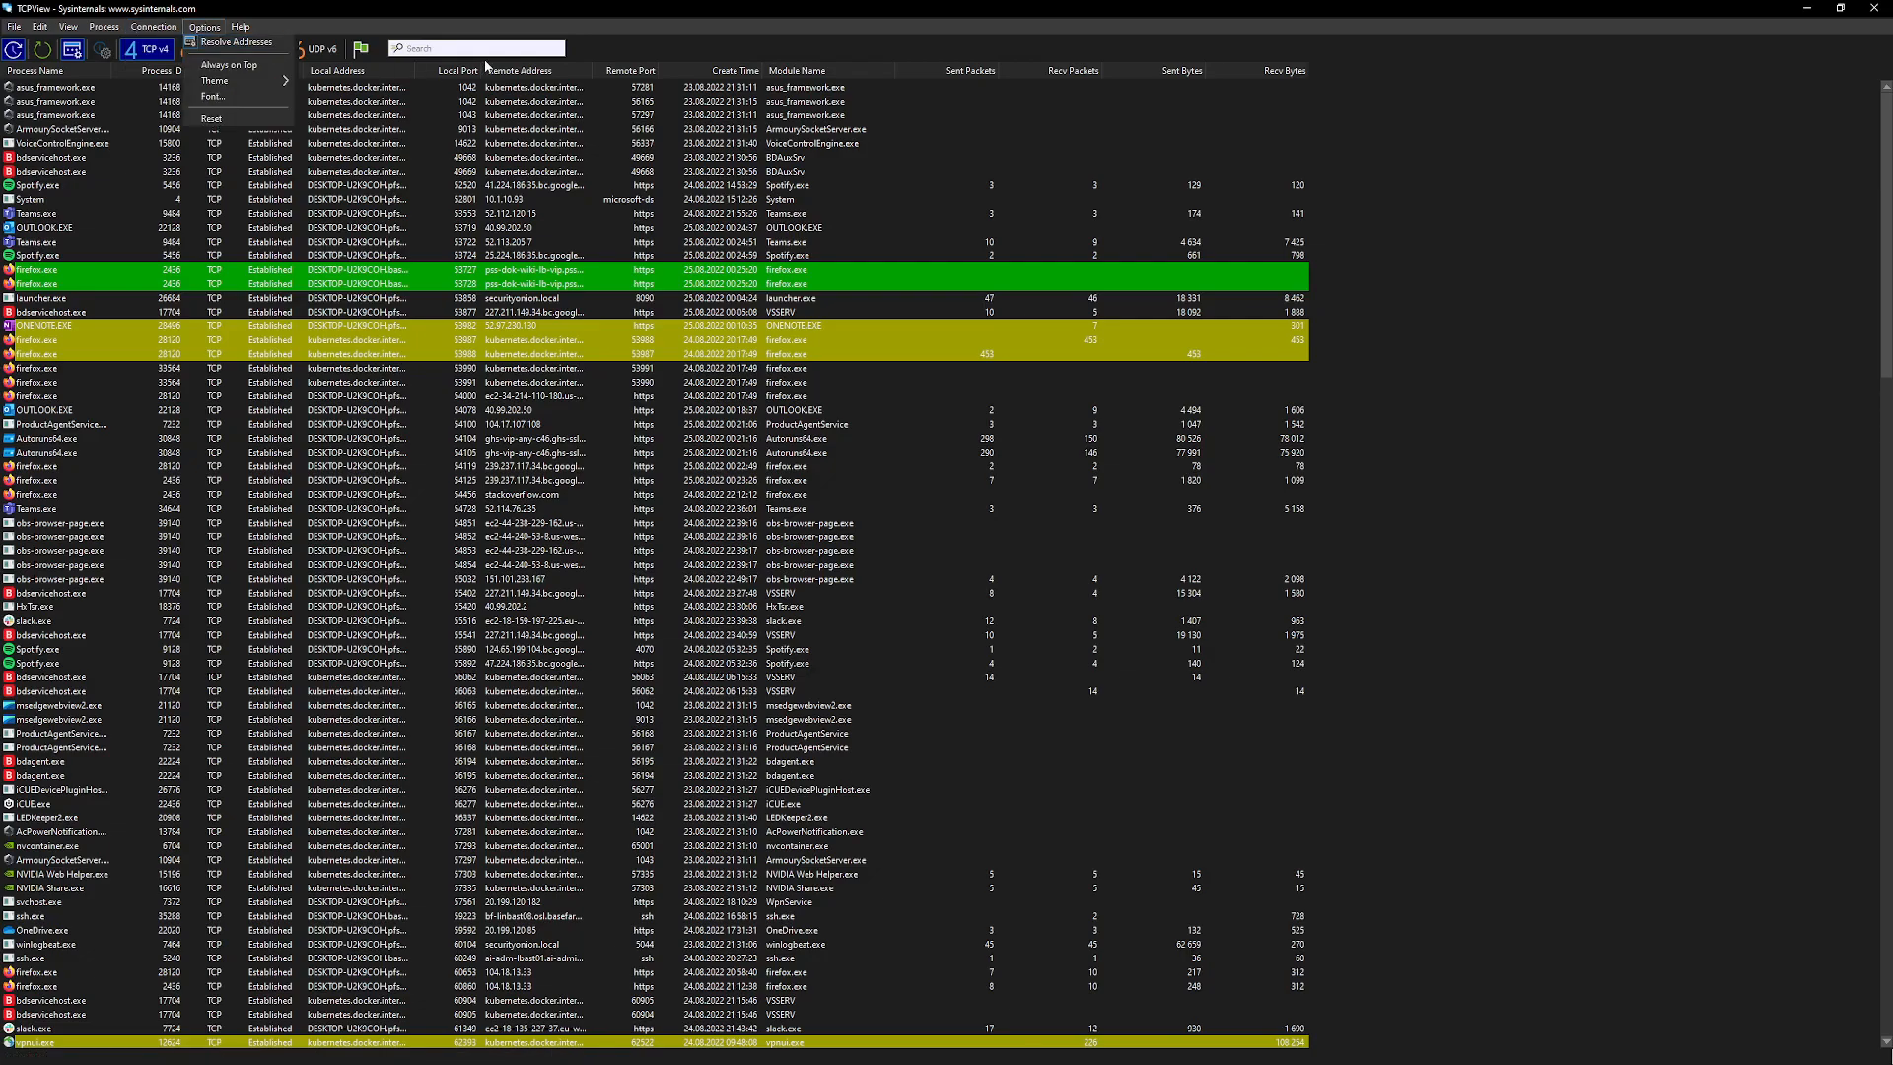
{"action": "left_click", "coordinate": [365, 243]}
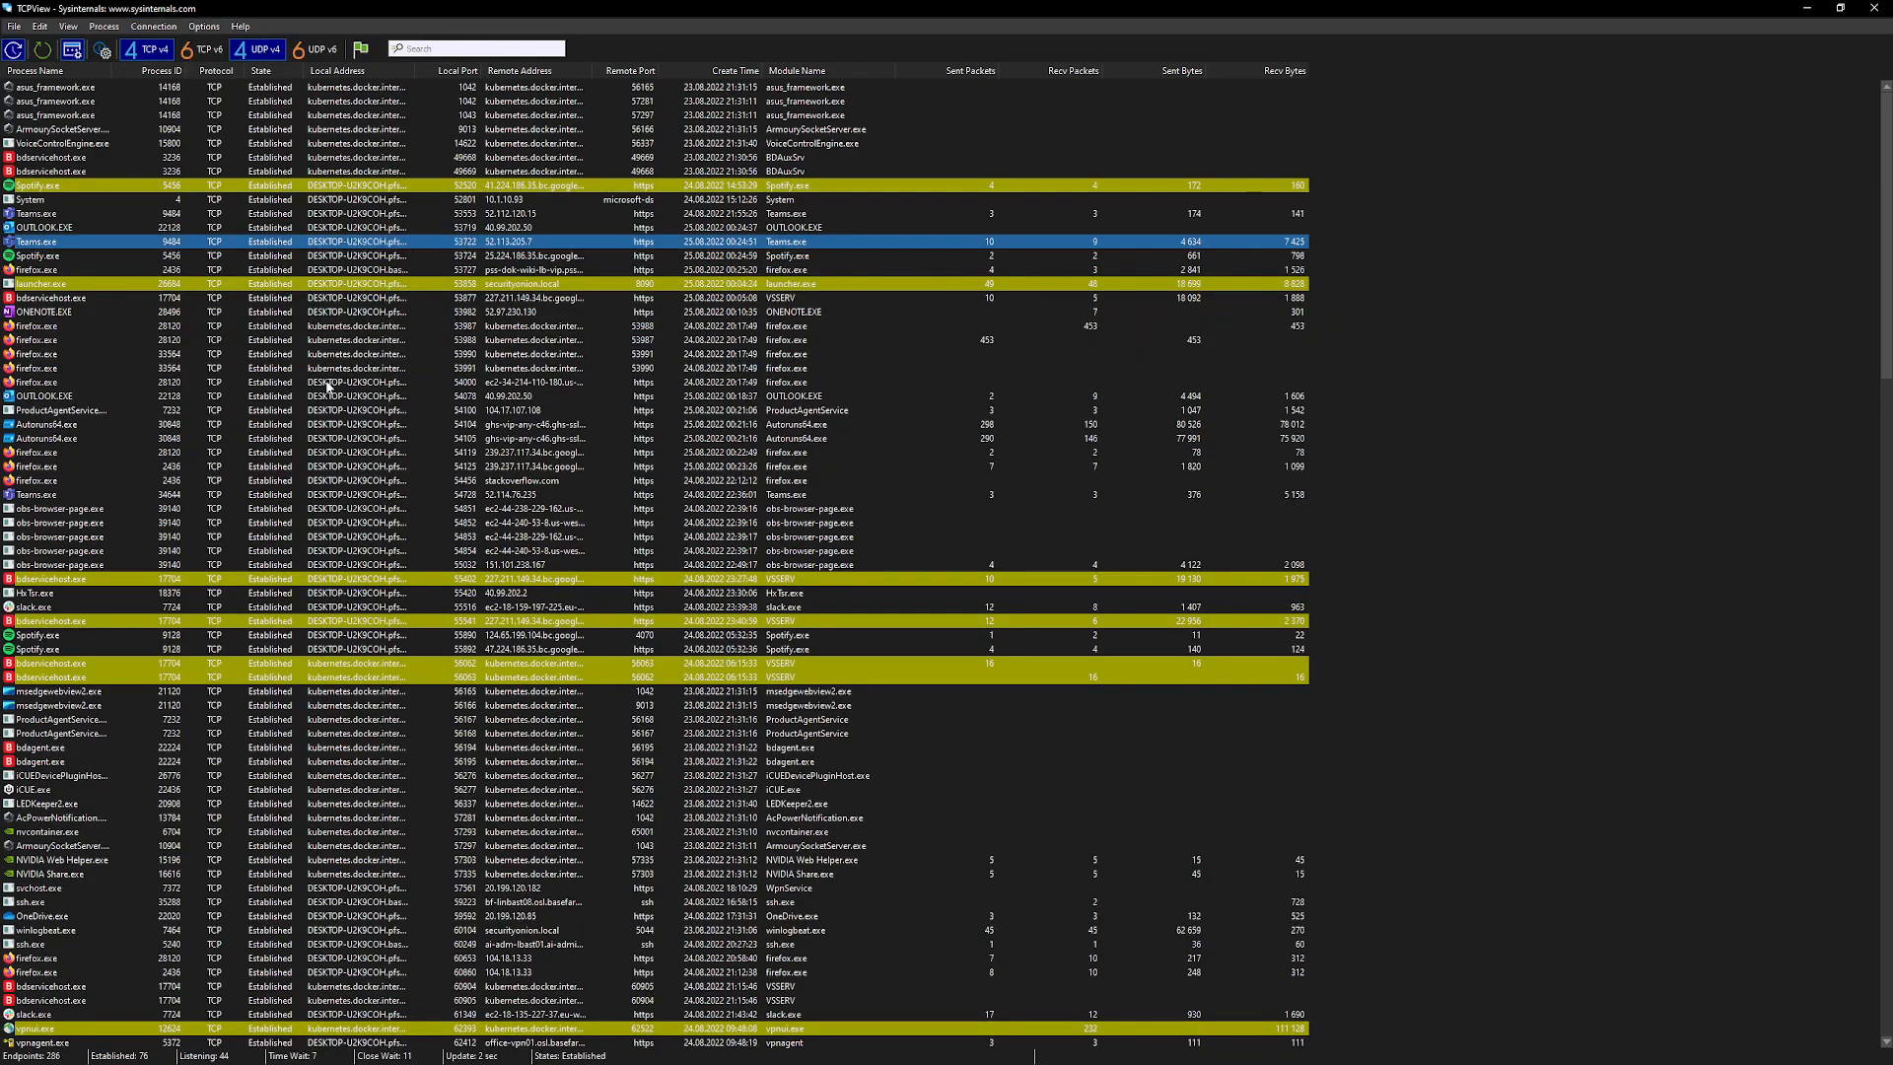
Try a Whois lookup on the firefox.exe connection with local port 53990.
{"action": "left_click", "coordinate": [347, 356]}
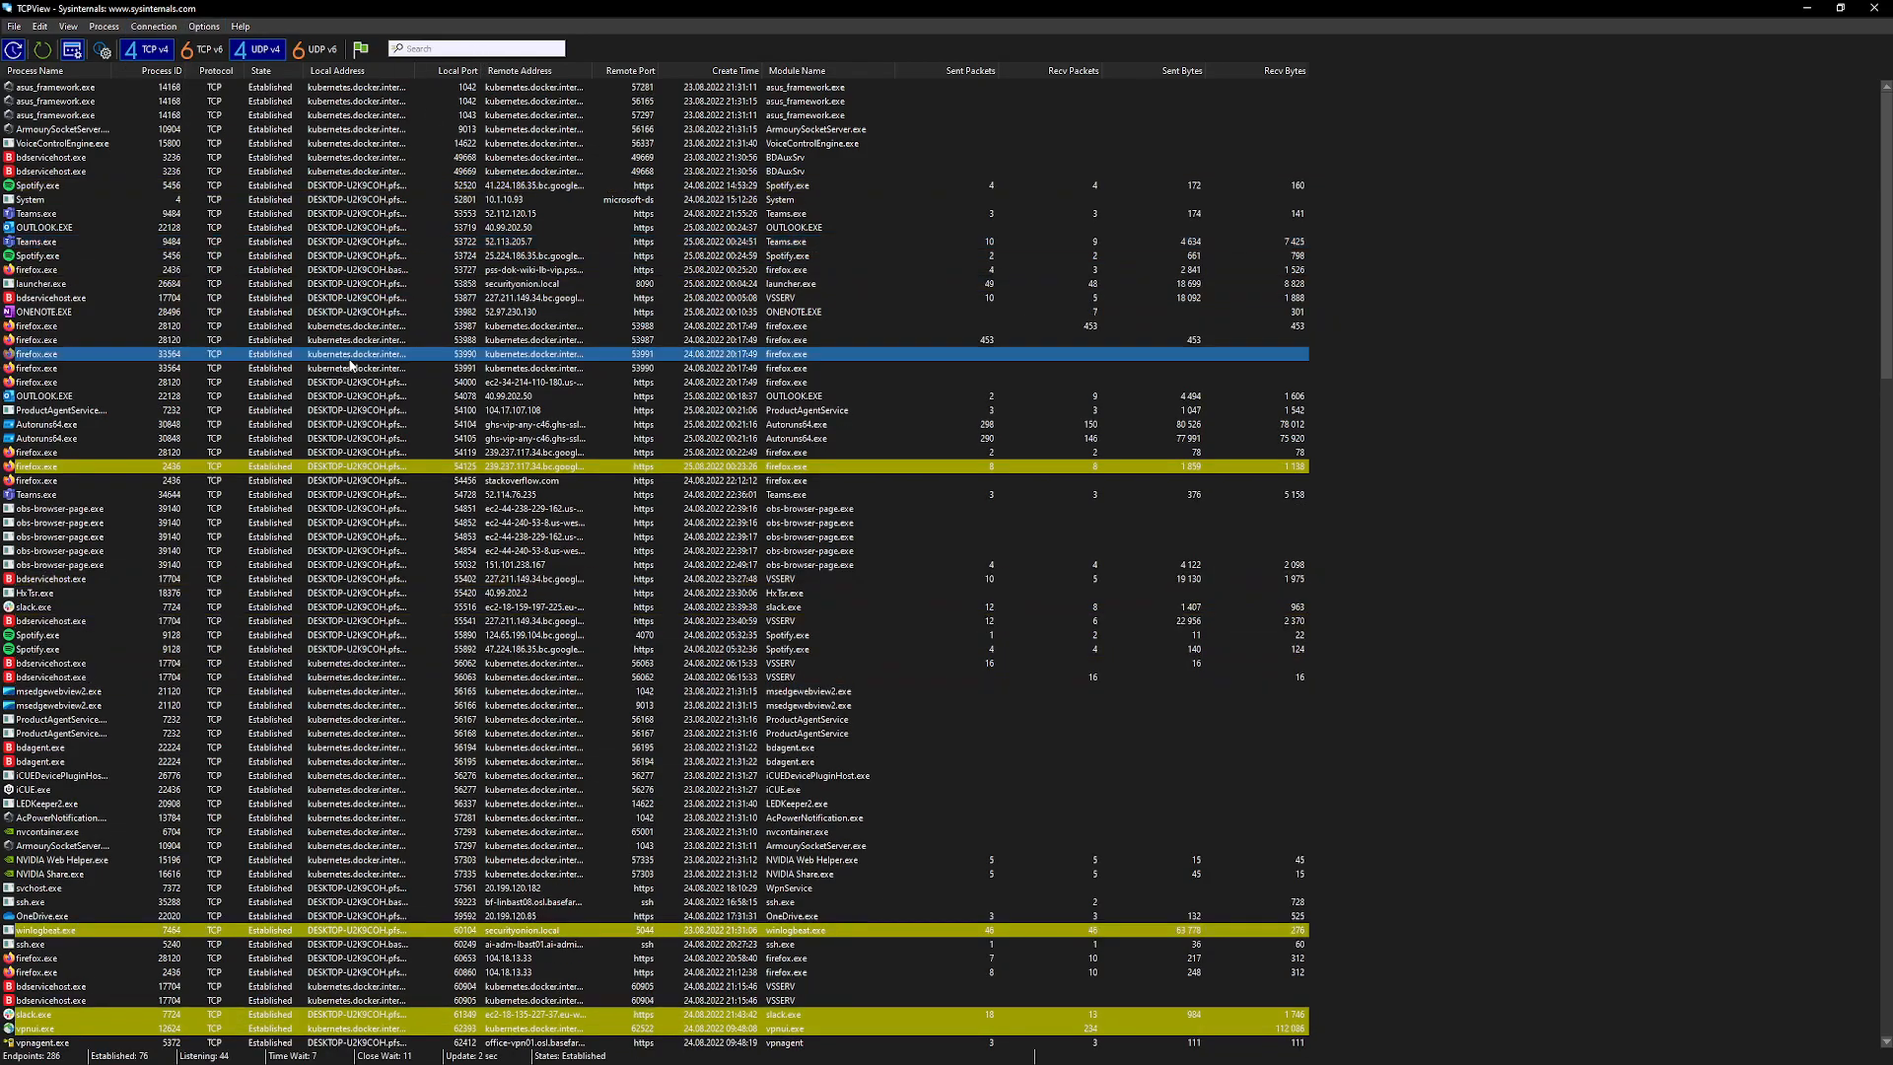
{"action": "left_click", "coordinate": [158, 29]}
{"action": "left_click", "coordinate": [158, 44]}
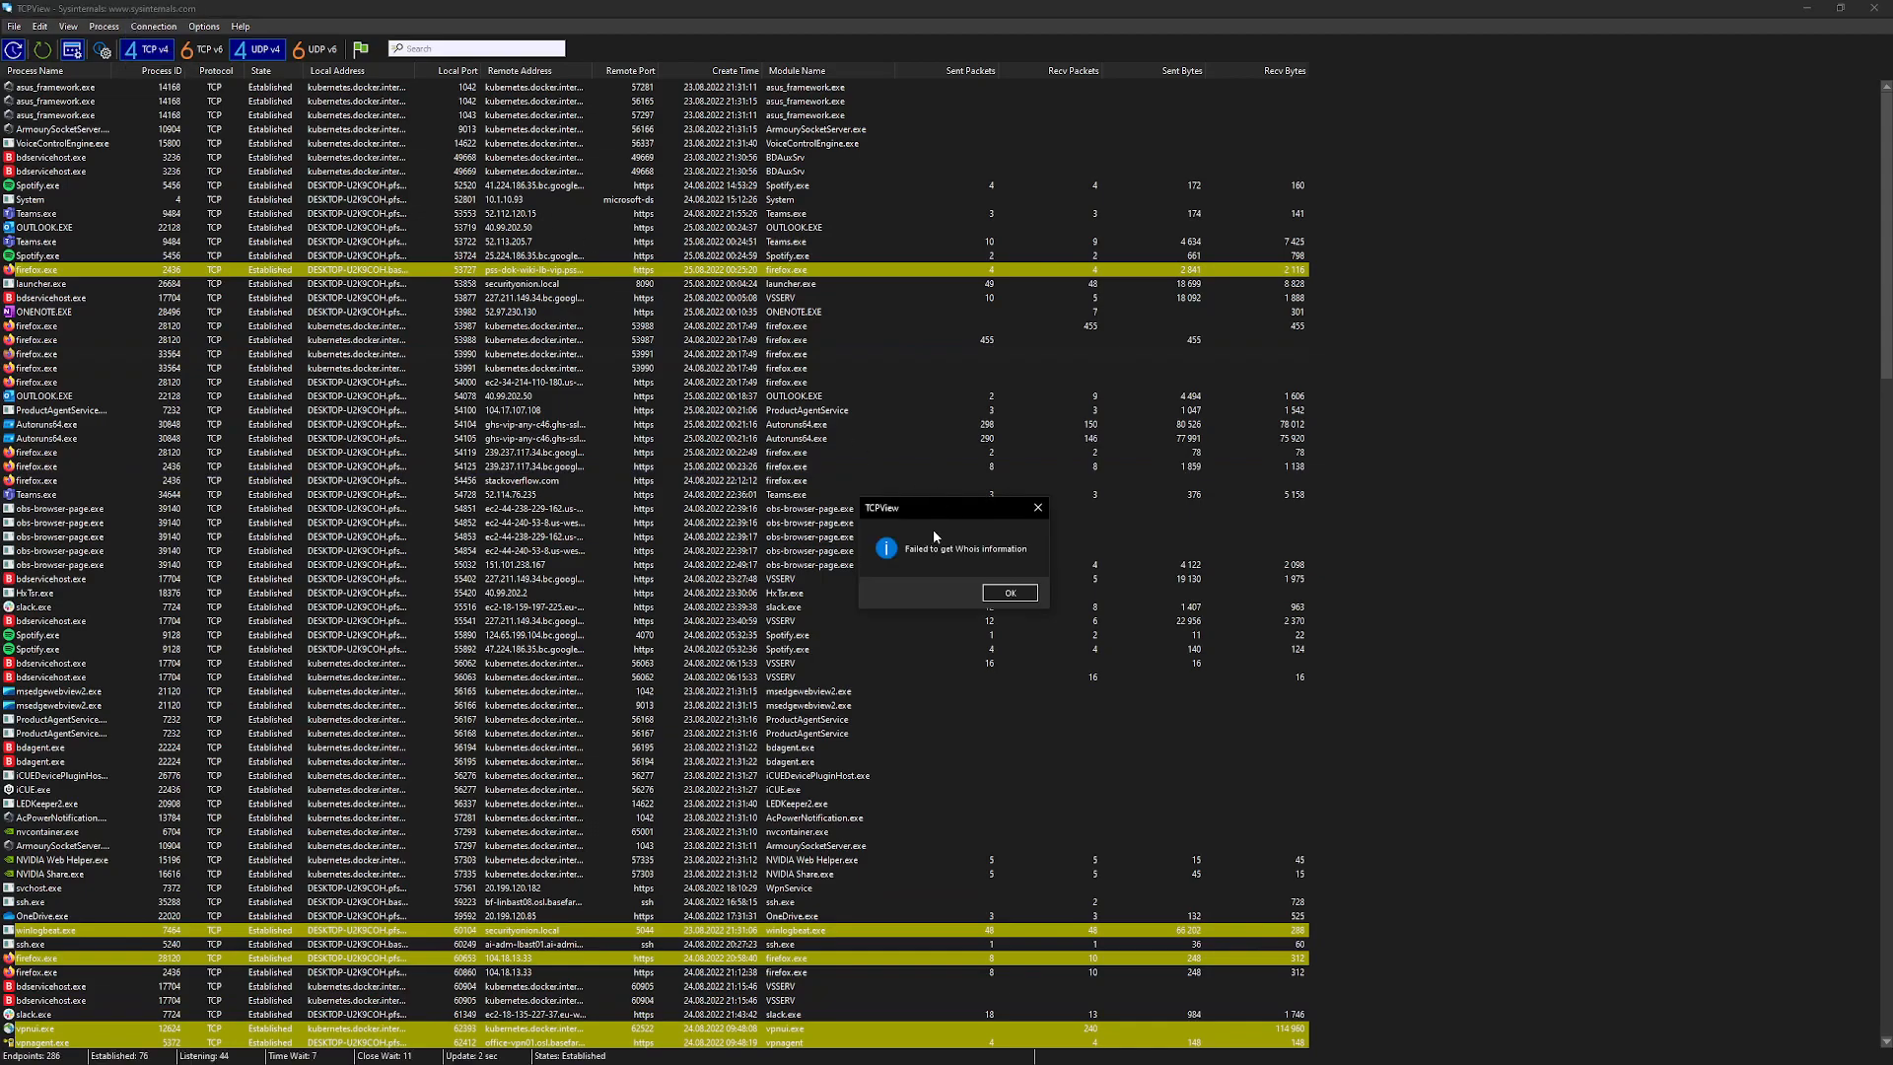
{"action": "left_click", "coordinate": [1020, 596]}
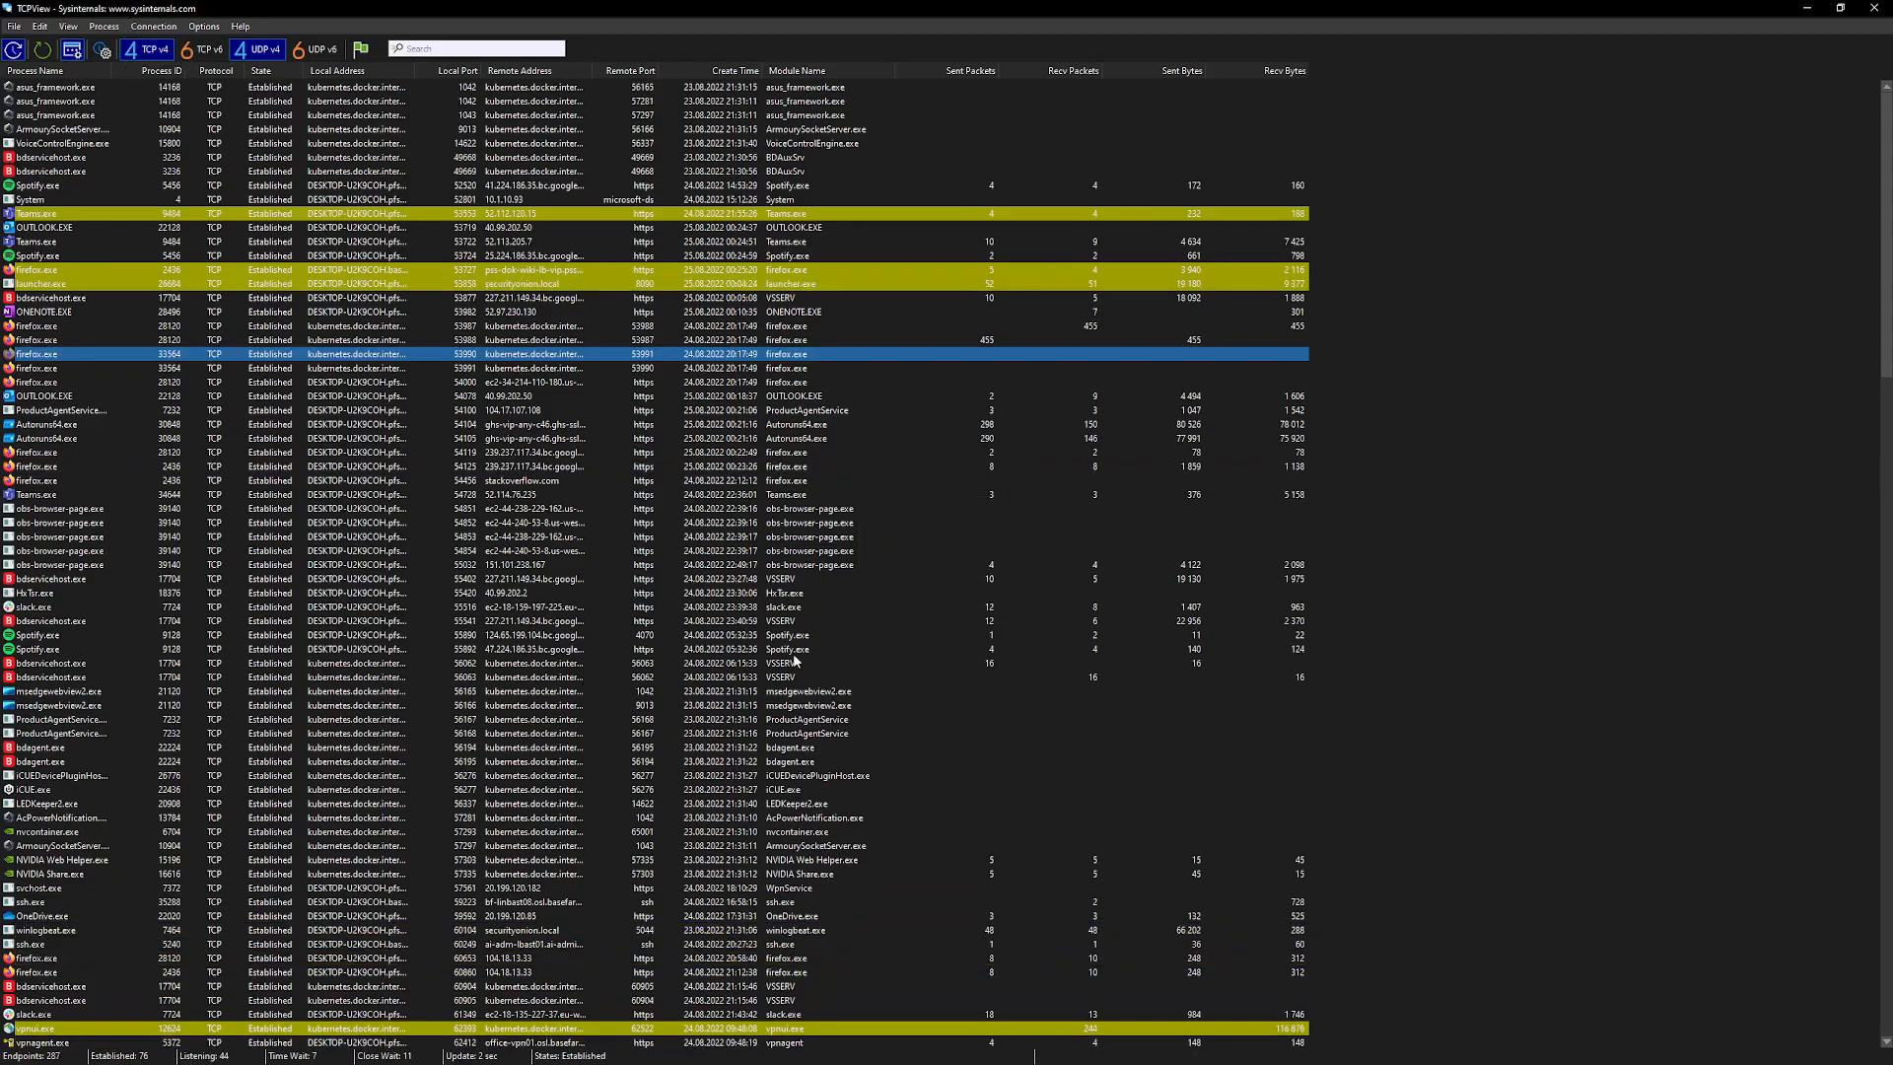
Try a Whois lookup twice on the slack.exe connection with local port 61349.
{"action": "scroll", "coordinate": [595, 850], "scroll_direction": "down", "scroll_amount": 2}
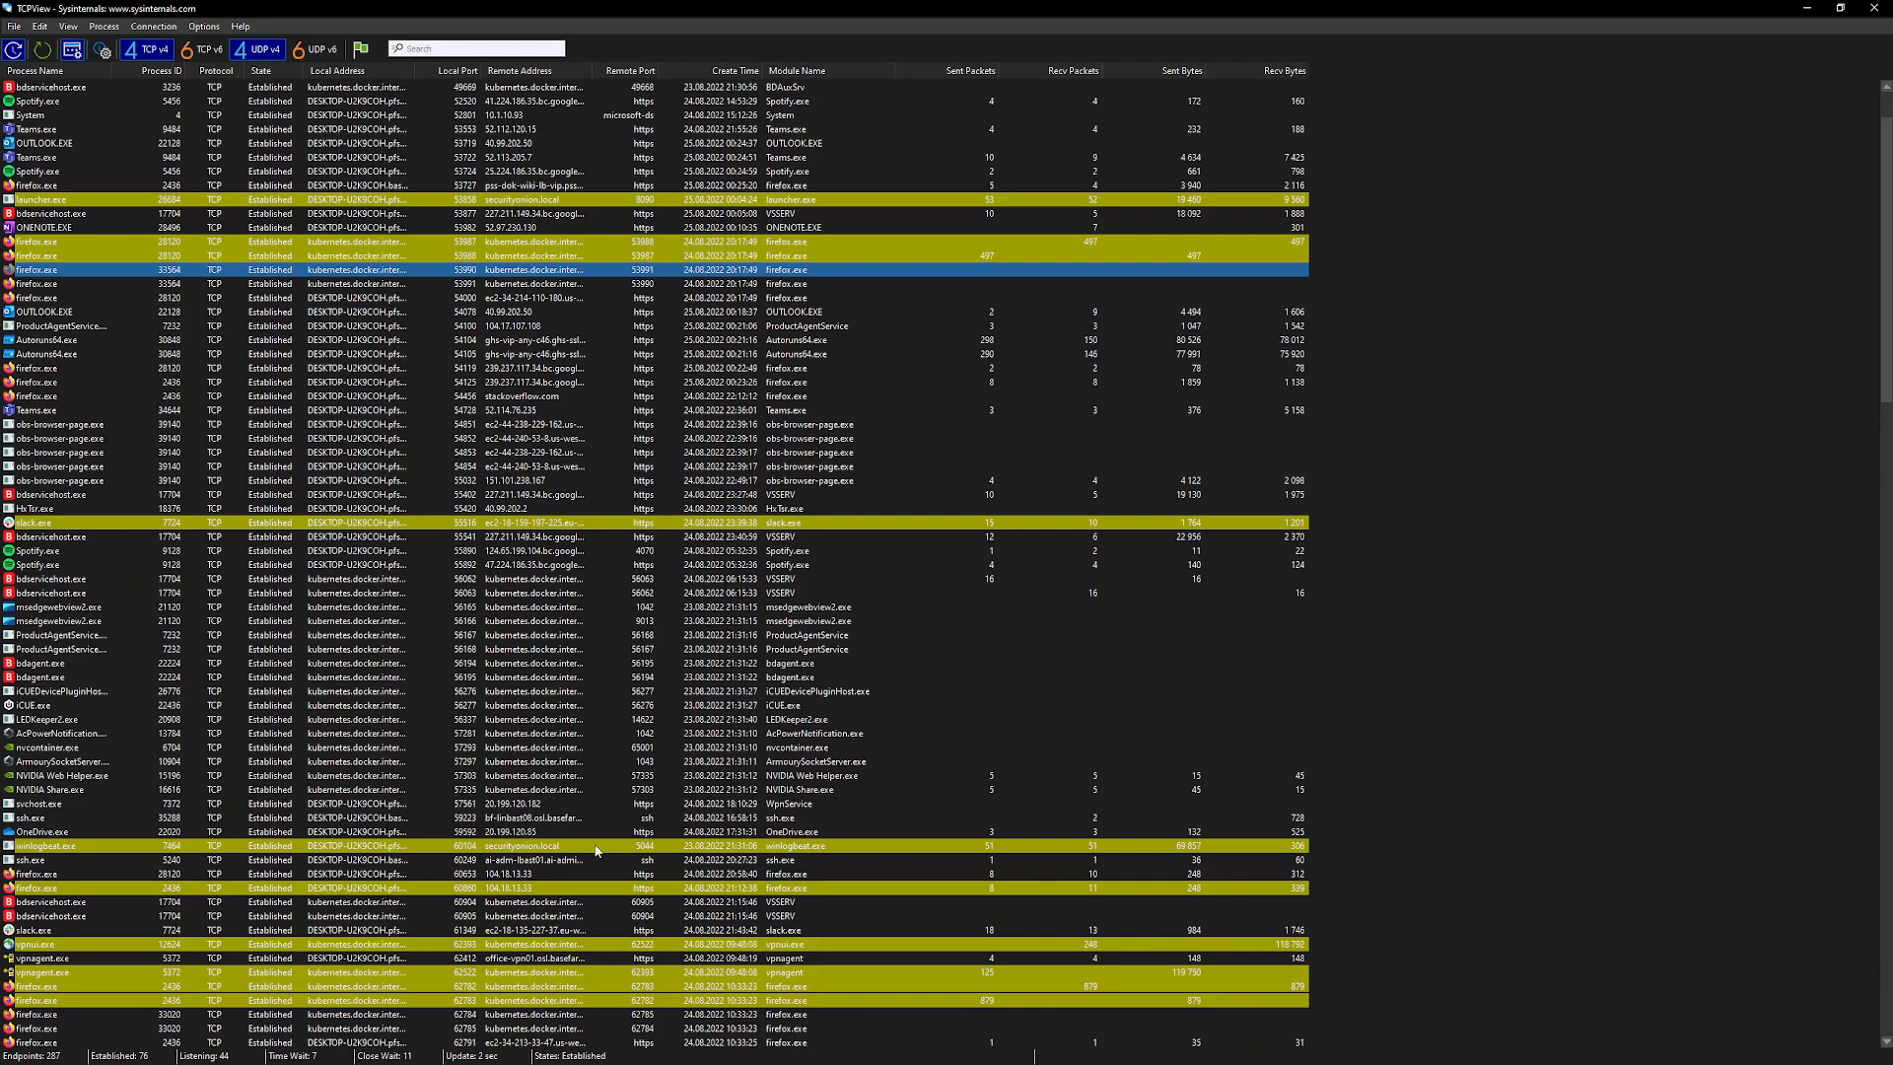
{"action": "left_click", "coordinate": [533, 931]}
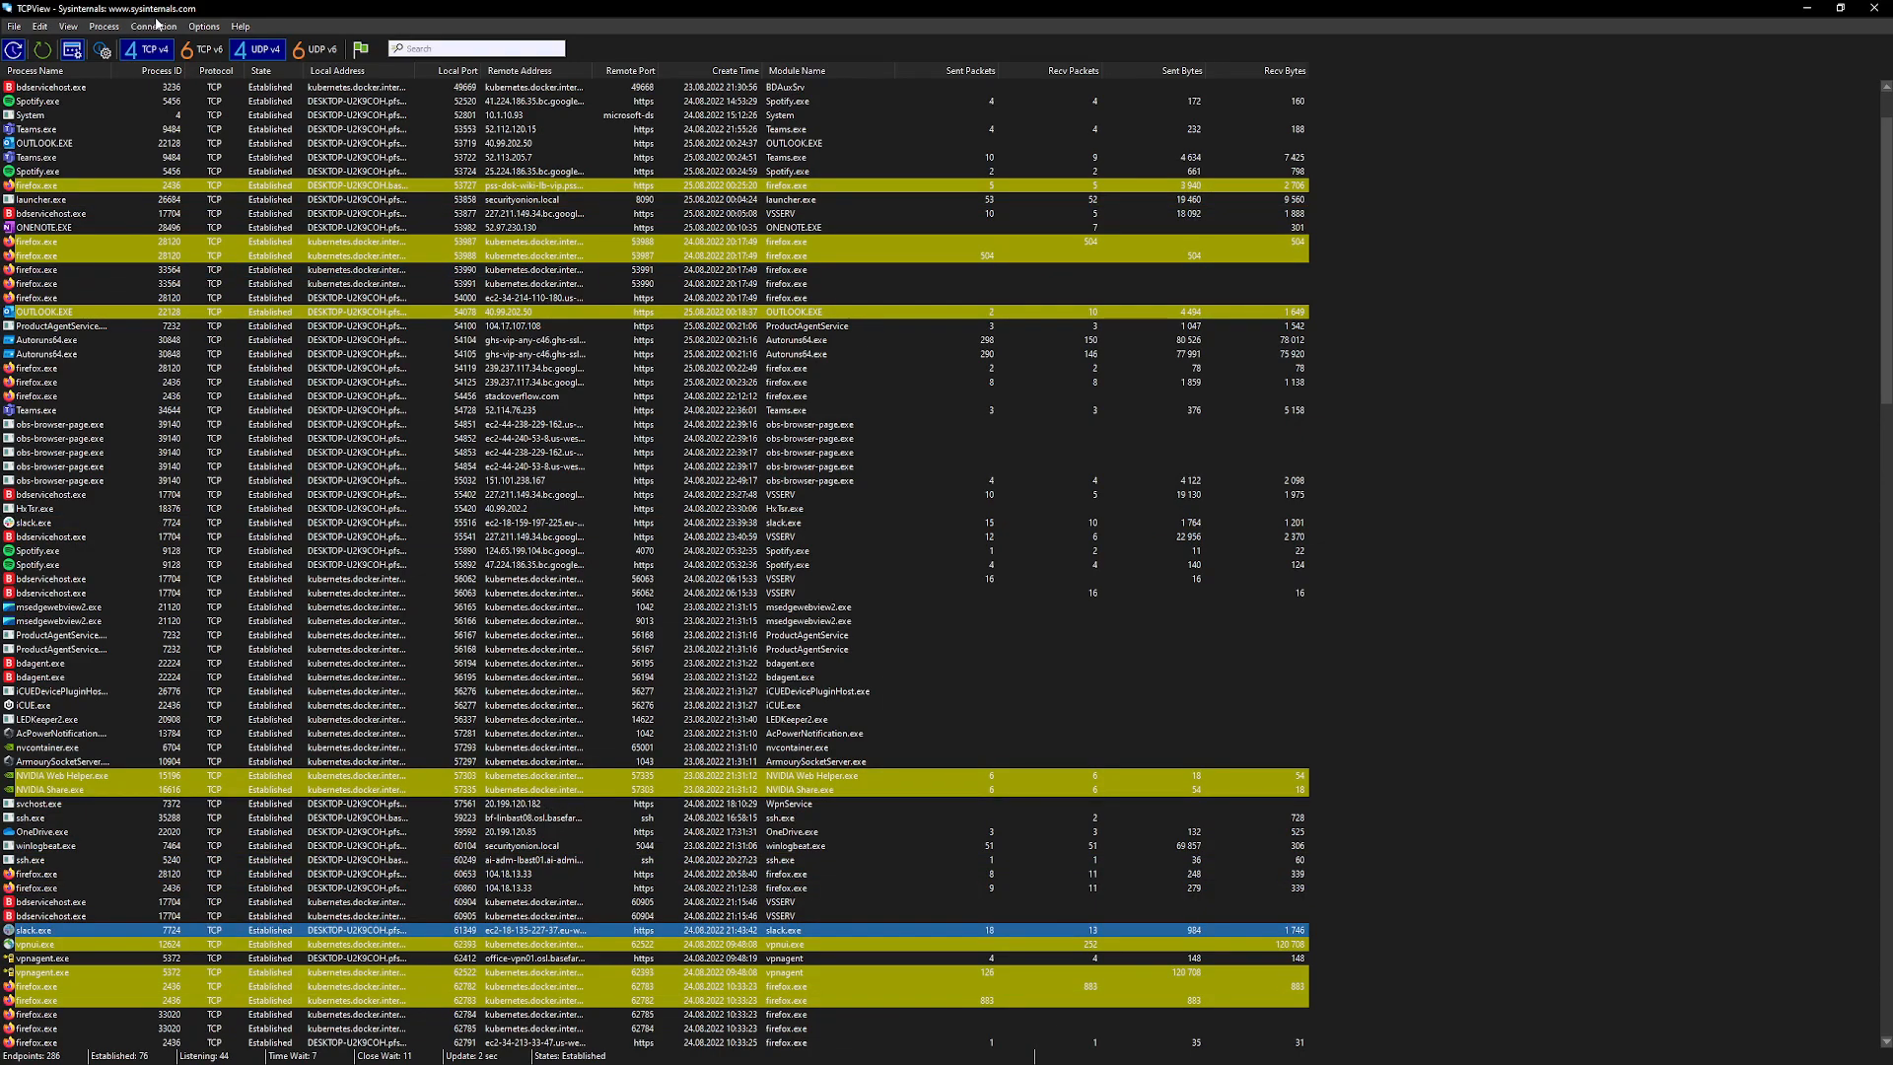
{"action": "left_click", "coordinate": [152, 27]}
{"action": "left_click", "coordinate": [164, 47]}
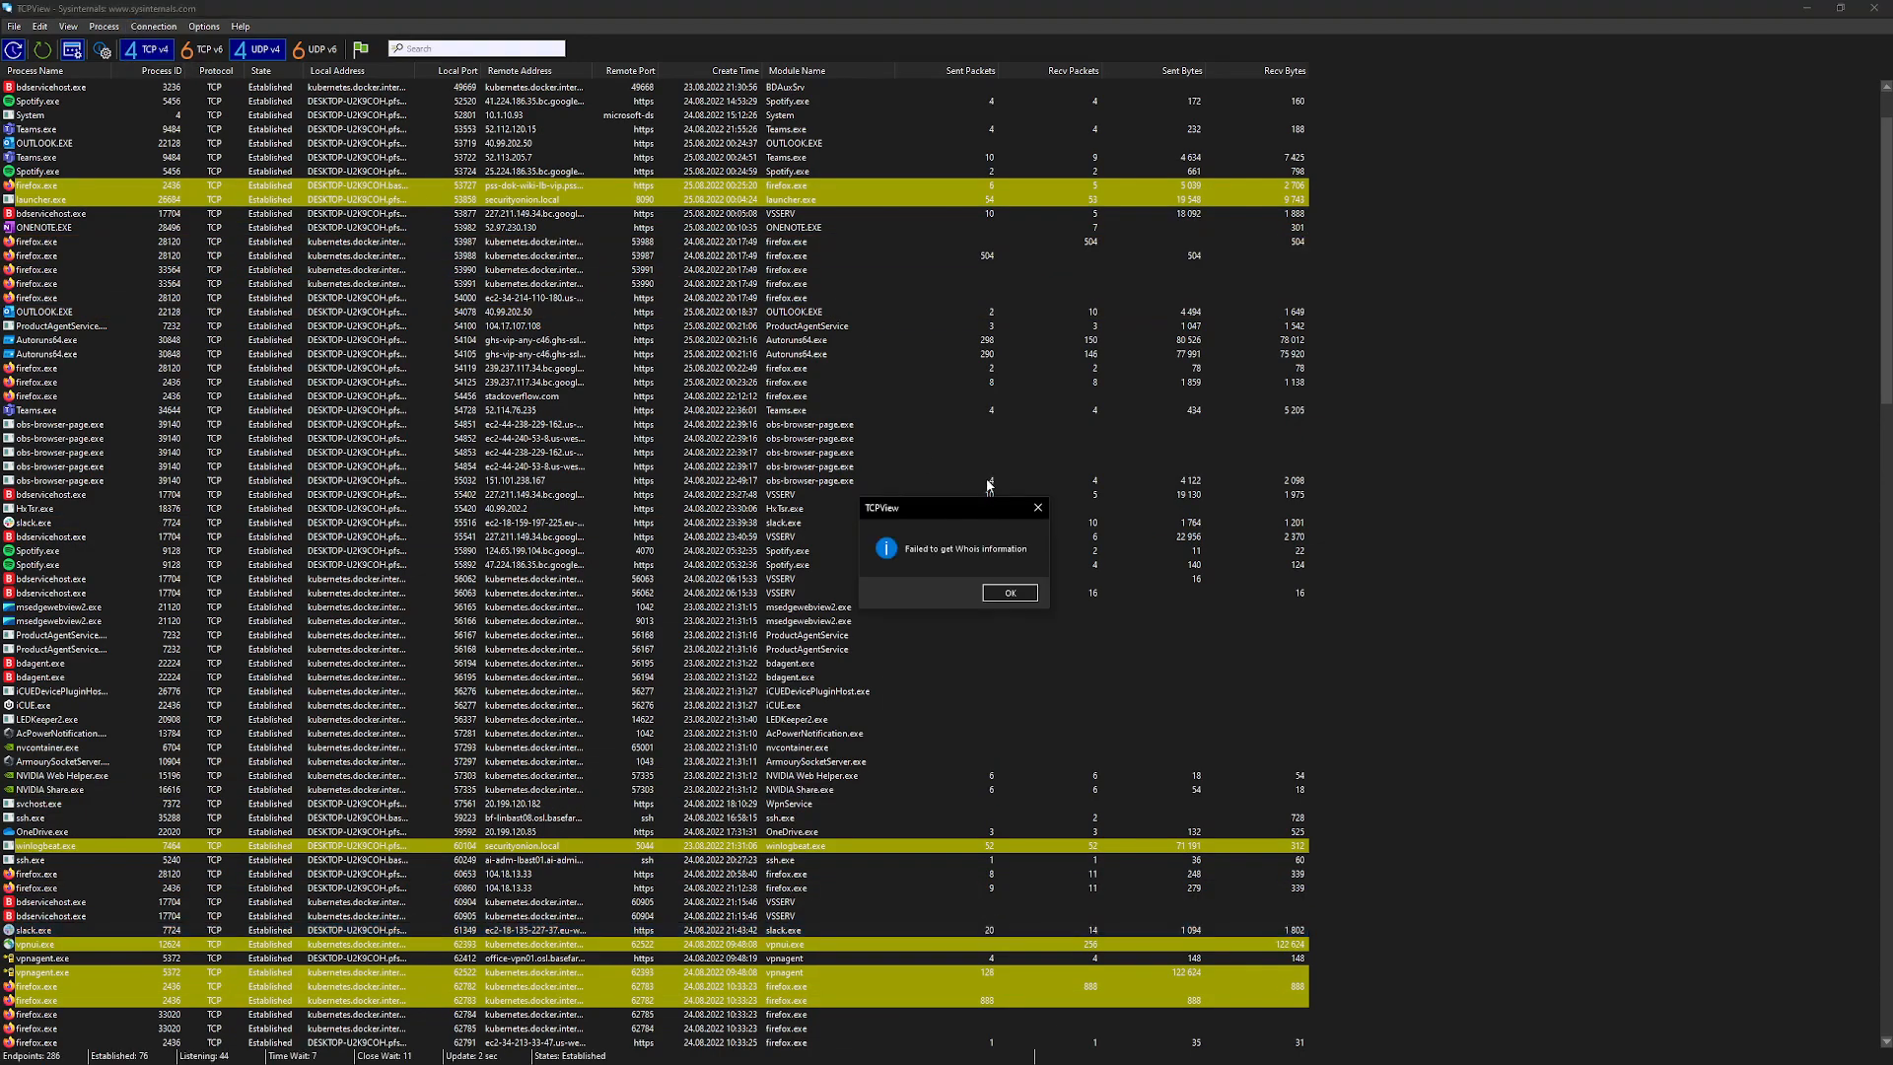
{"action": "left_click", "coordinate": [986, 592]}
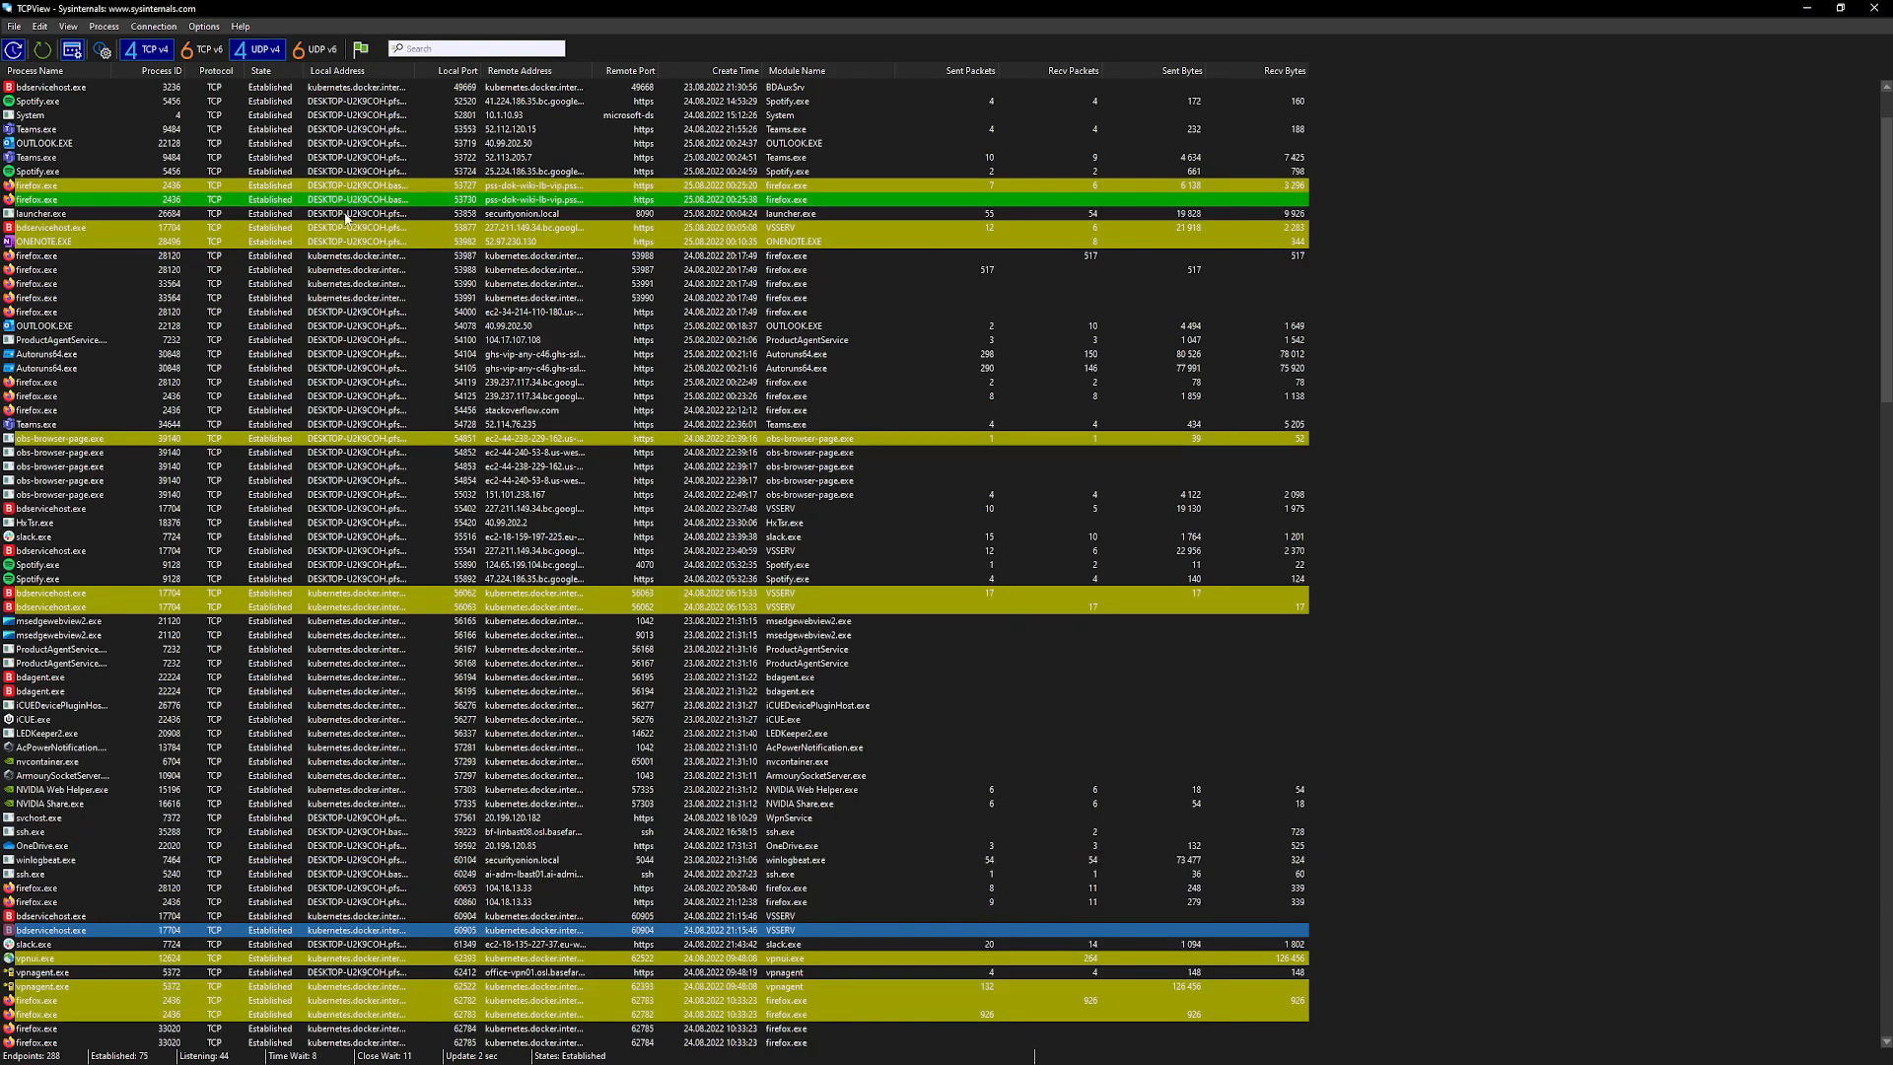
{"action": "left_click", "coordinate": [153, 27]}
{"action": "left_click", "coordinate": [163, 45]}
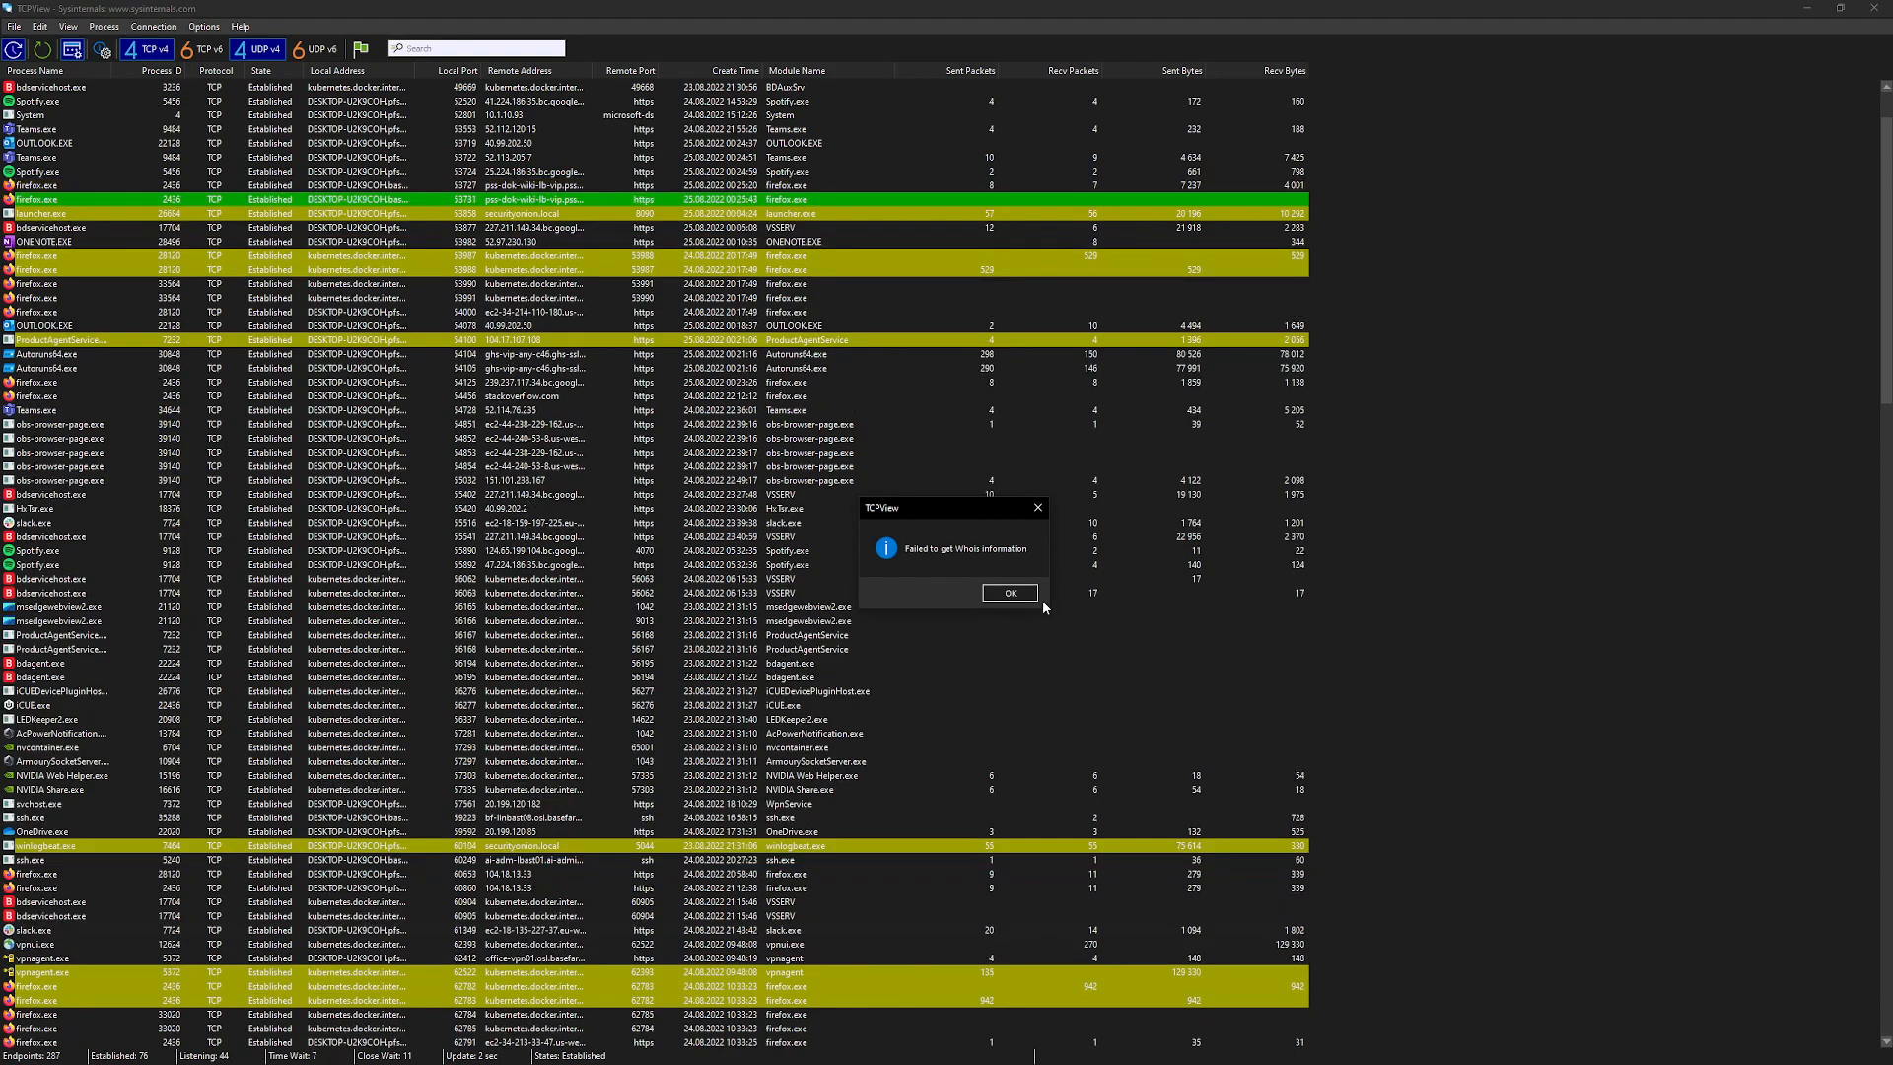
{"action": "left_click", "coordinate": [1008, 592]}
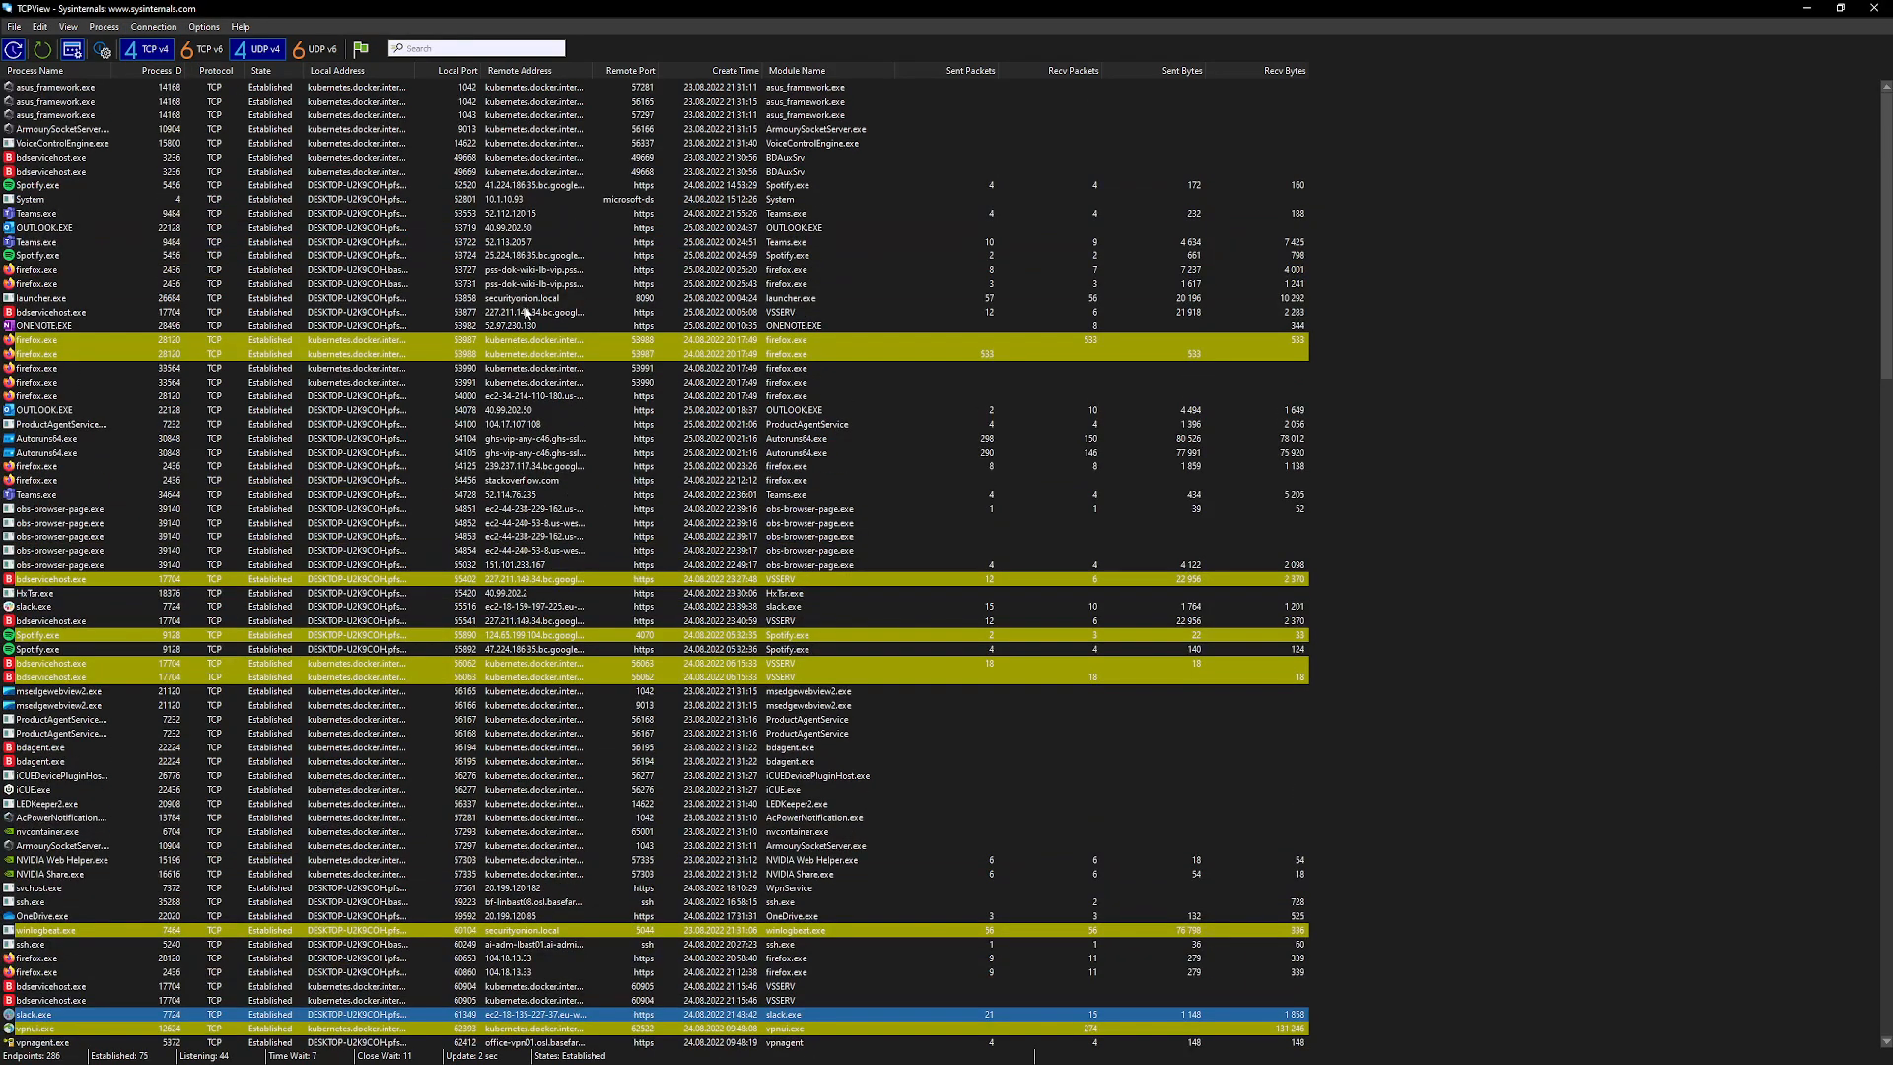
Try a Whois lookup on the Teams.exe connection to 52.112.120.15.
{"action": "left_click", "coordinate": [448, 215]}
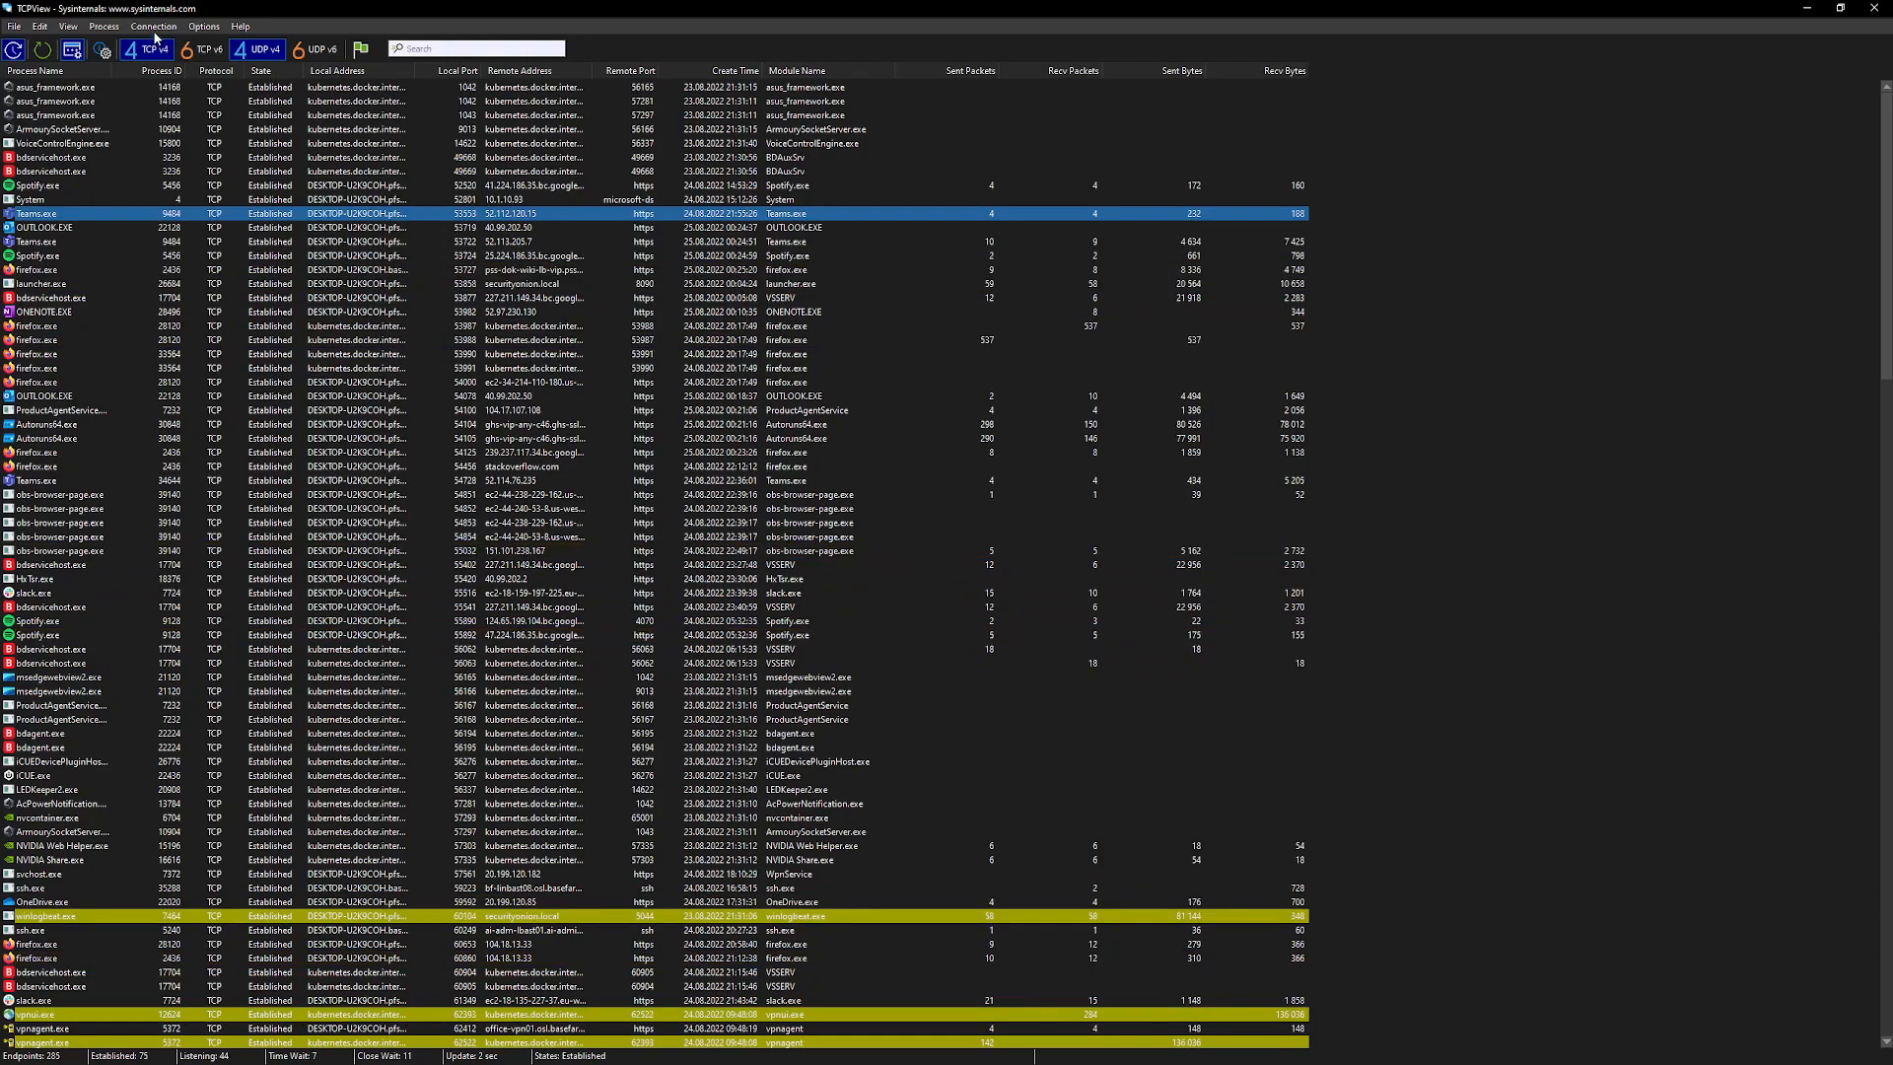
{"action": "key", "text": "ctrl+w"}
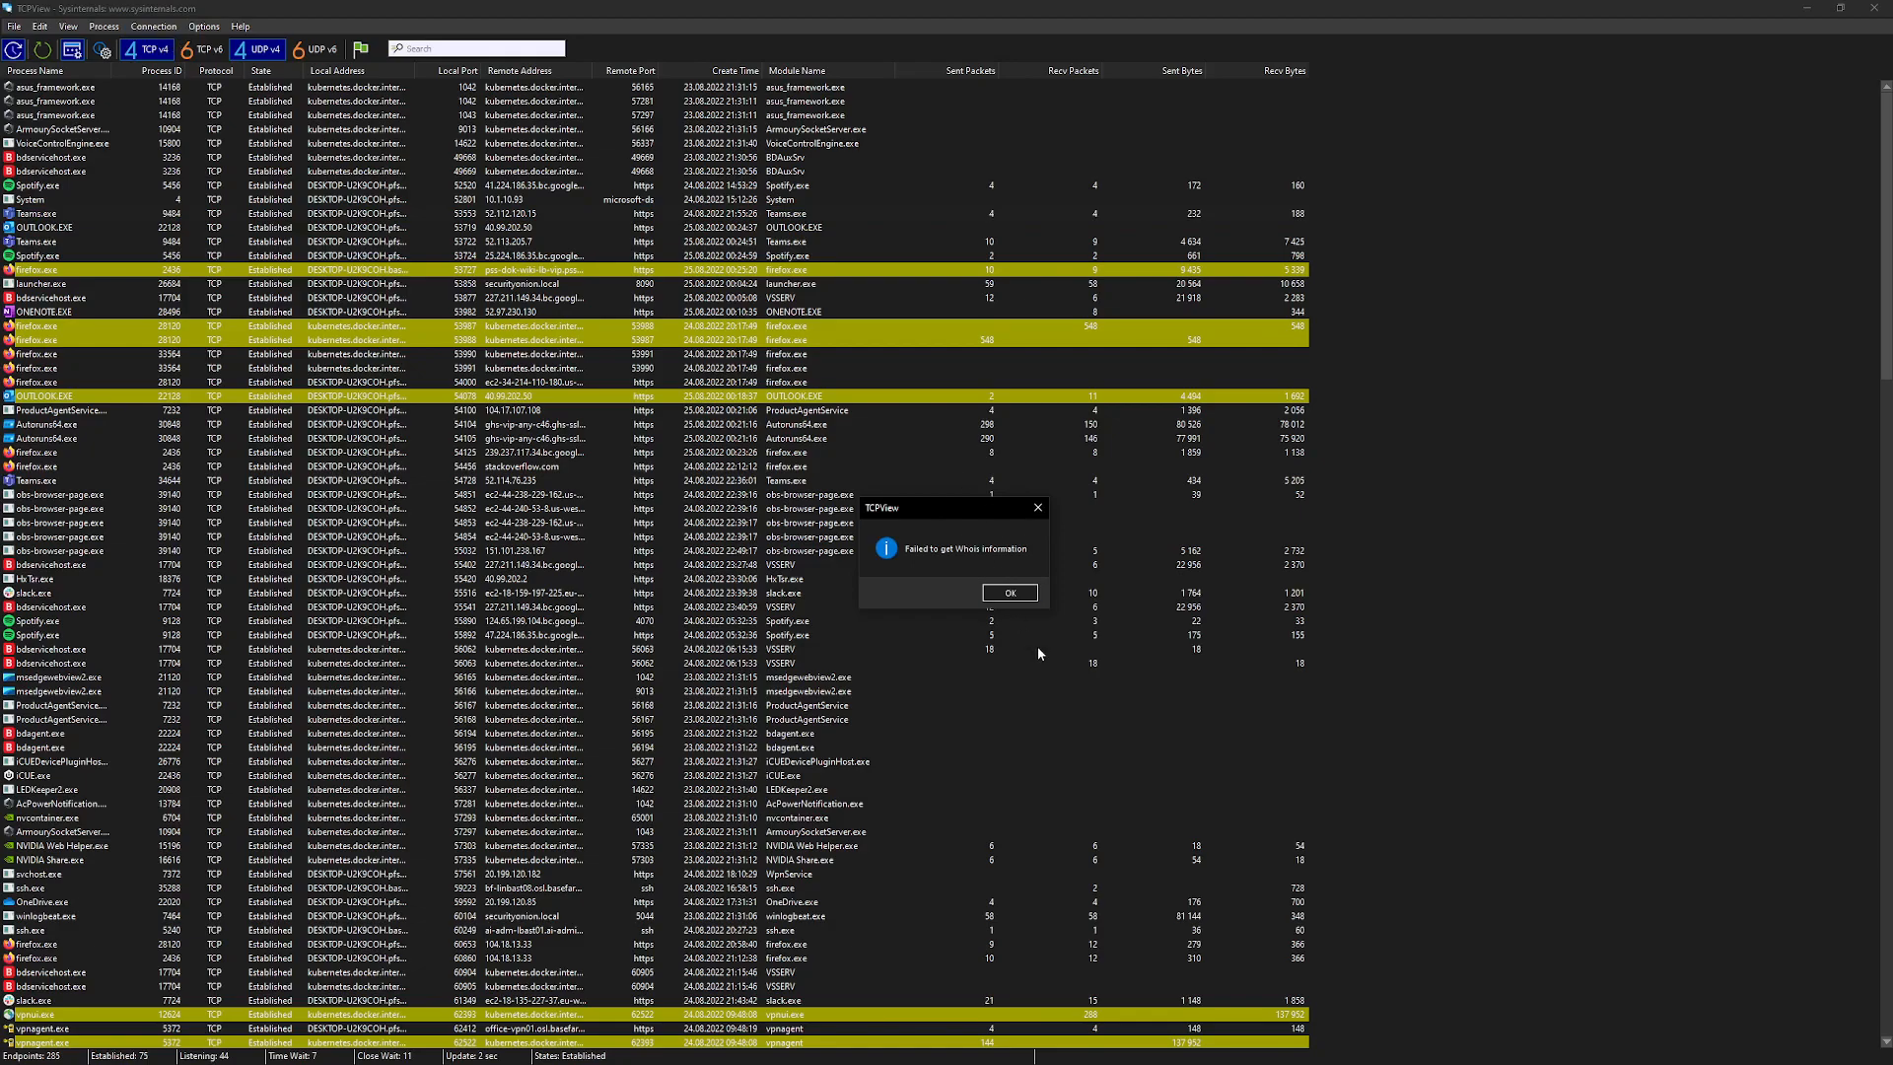
{"action": "left_click", "coordinate": [1011, 593]}
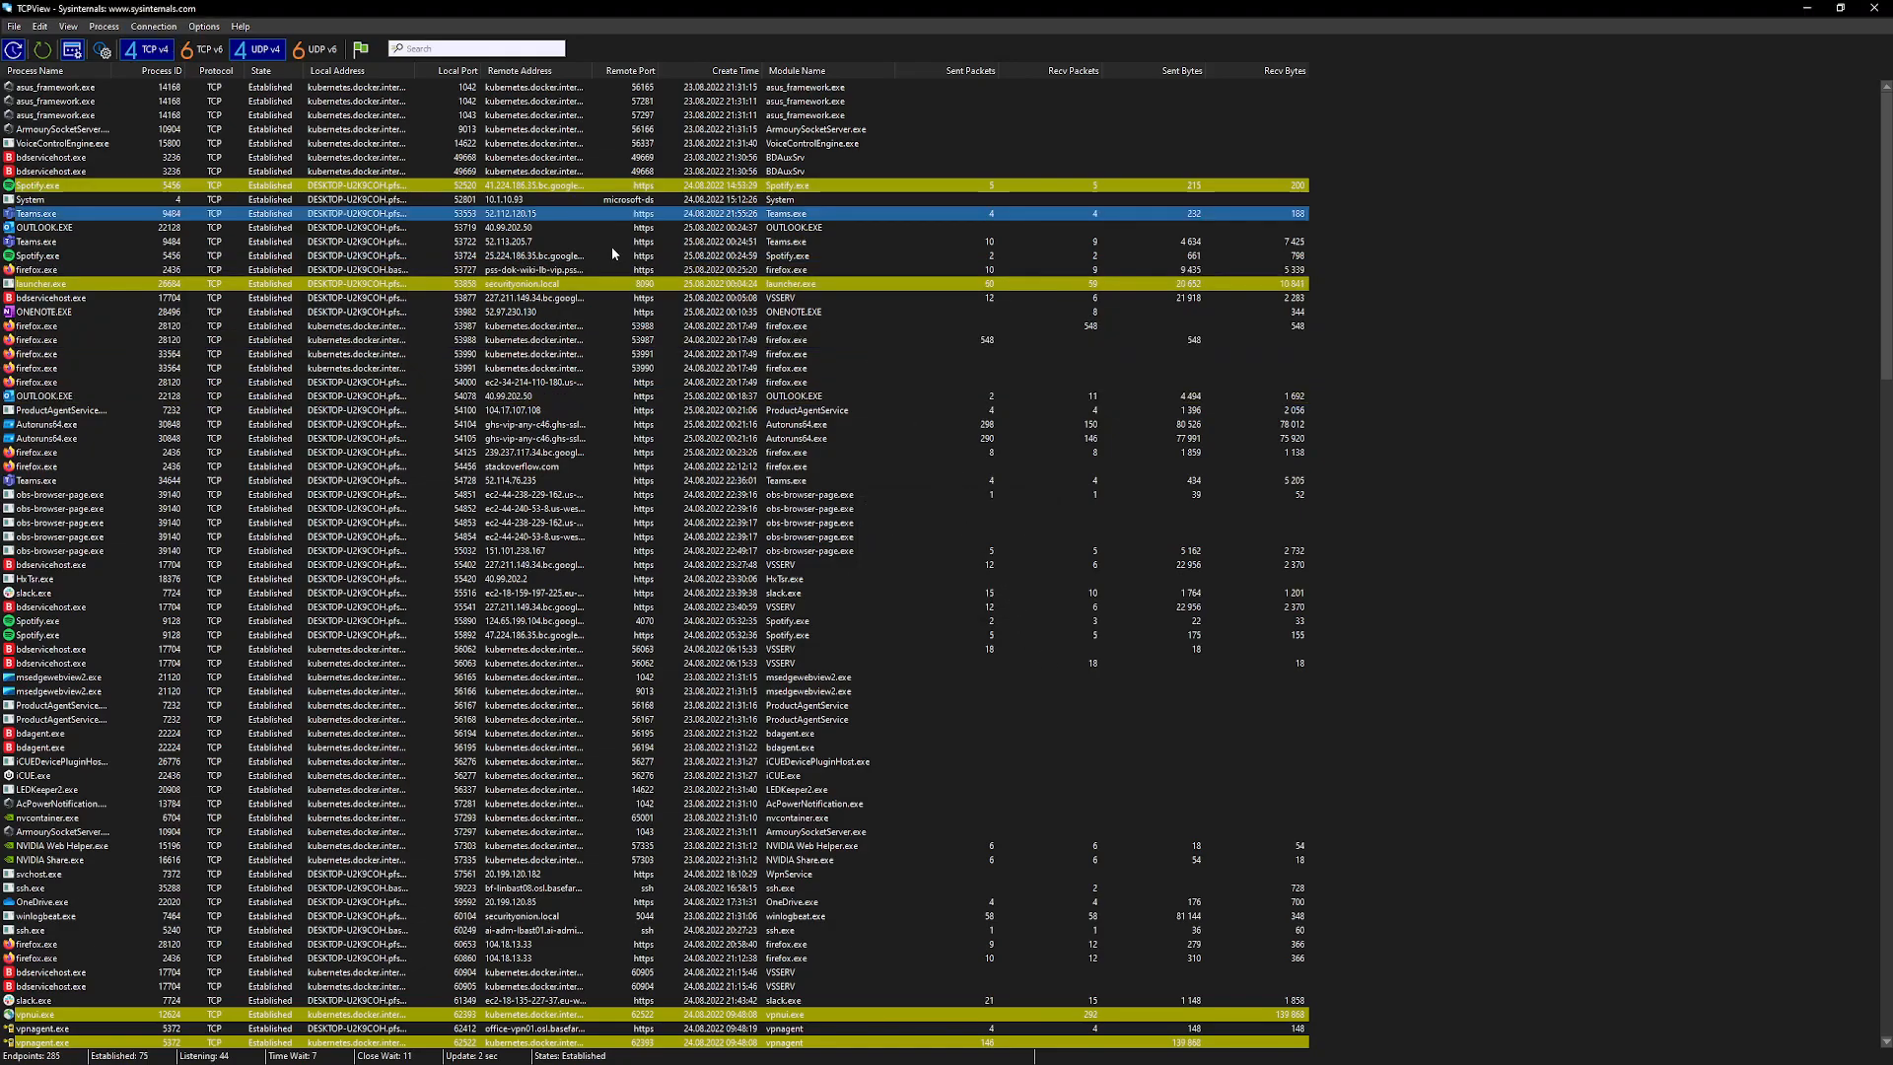
Look through the endpoint list and copy the firefox.exe connection with local port 53990.
{"action": "scroll", "coordinate": [498, 483], "scroll_direction": "down", "scroll_amount": 12}
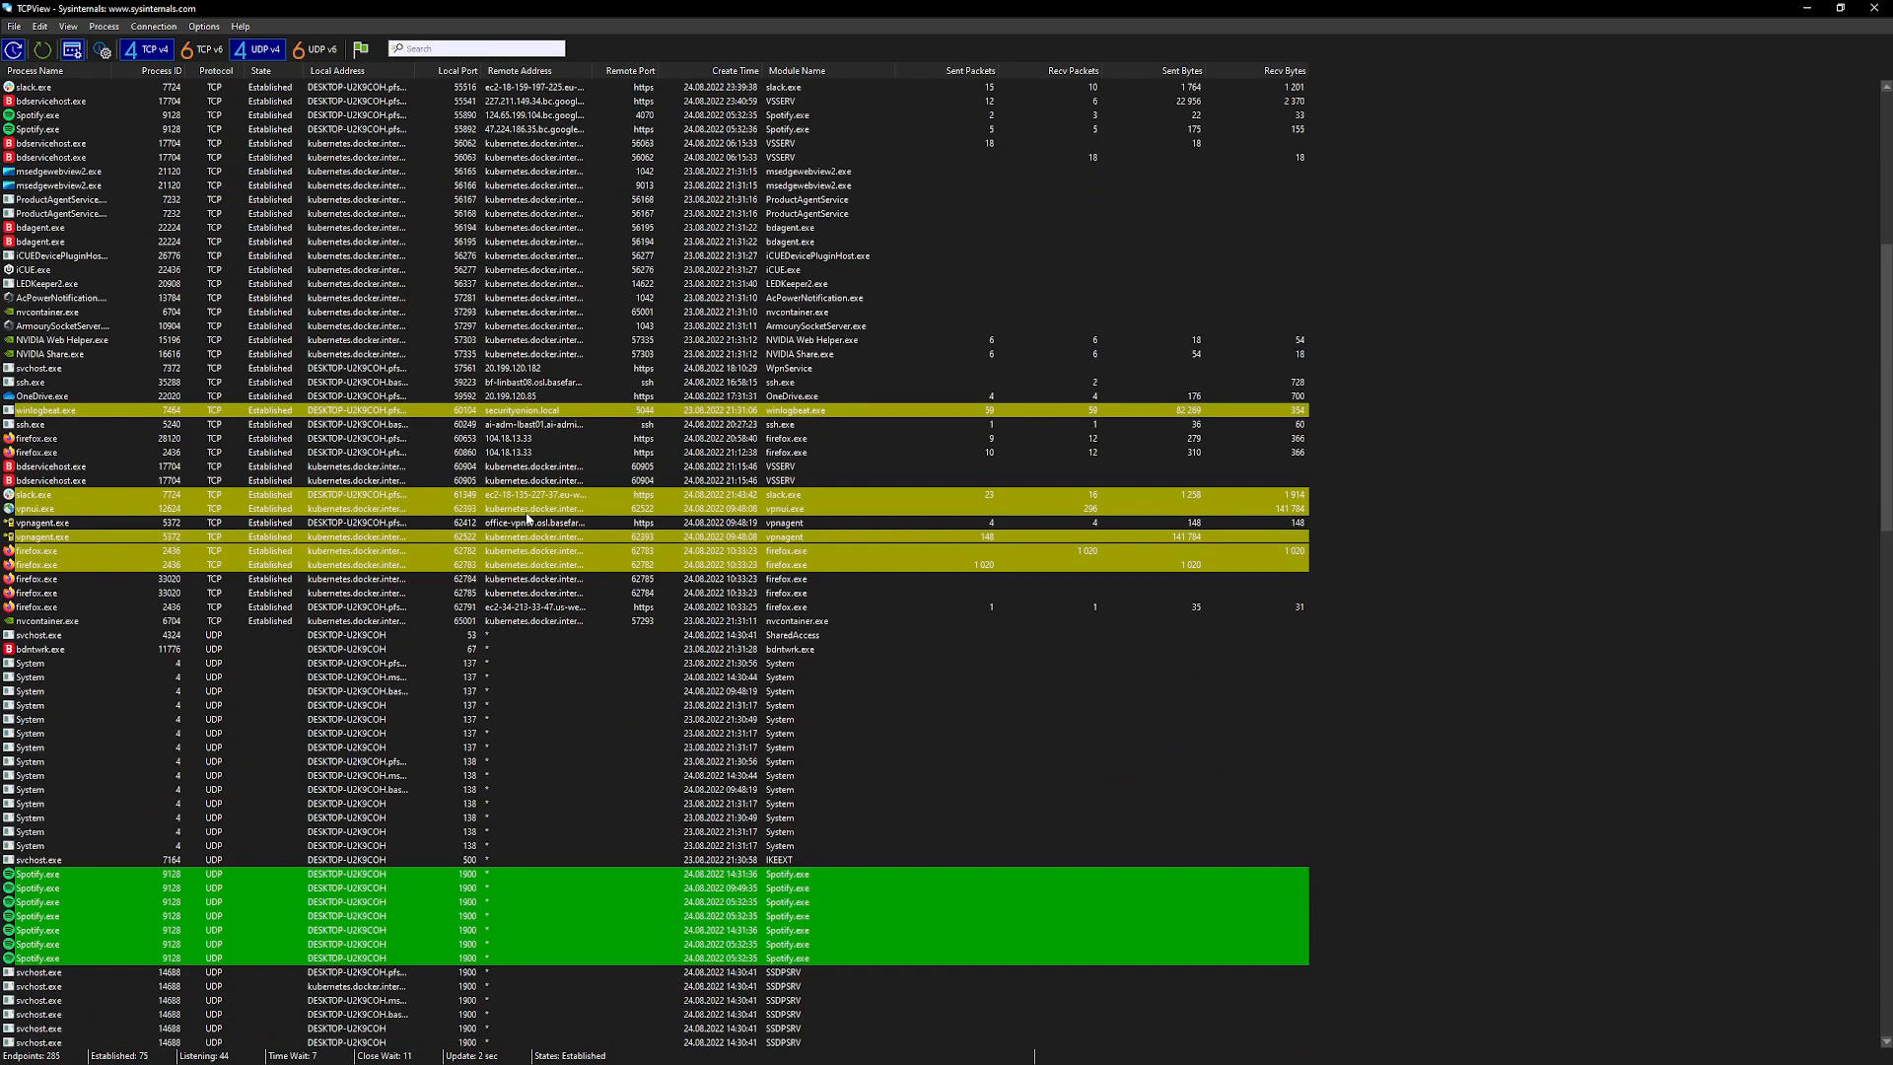
{"action": "scroll", "coordinate": [527, 517], "scroll_direction": "up", "scroll_amount": 2}
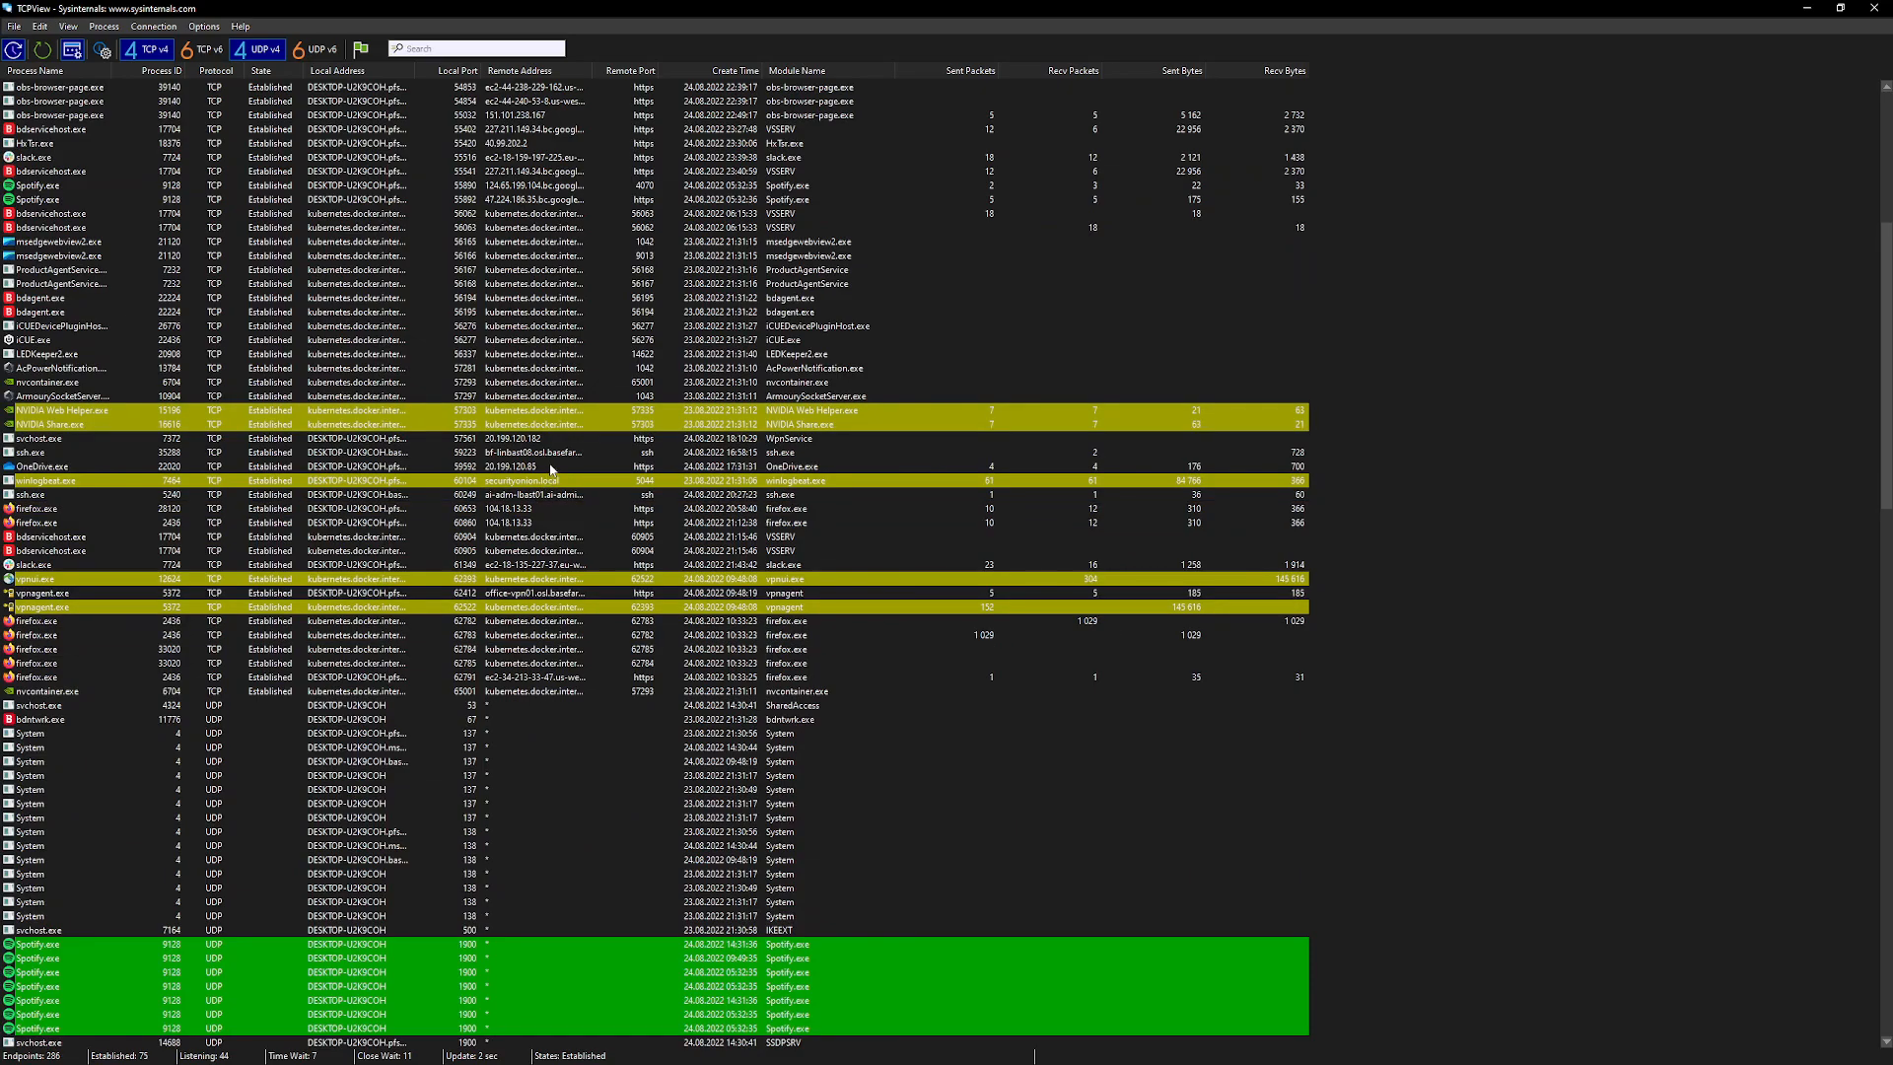
{"action": "scroll", "coordinate": [557, 463], "scroll_direction": "up", "scroll_amount": 10}
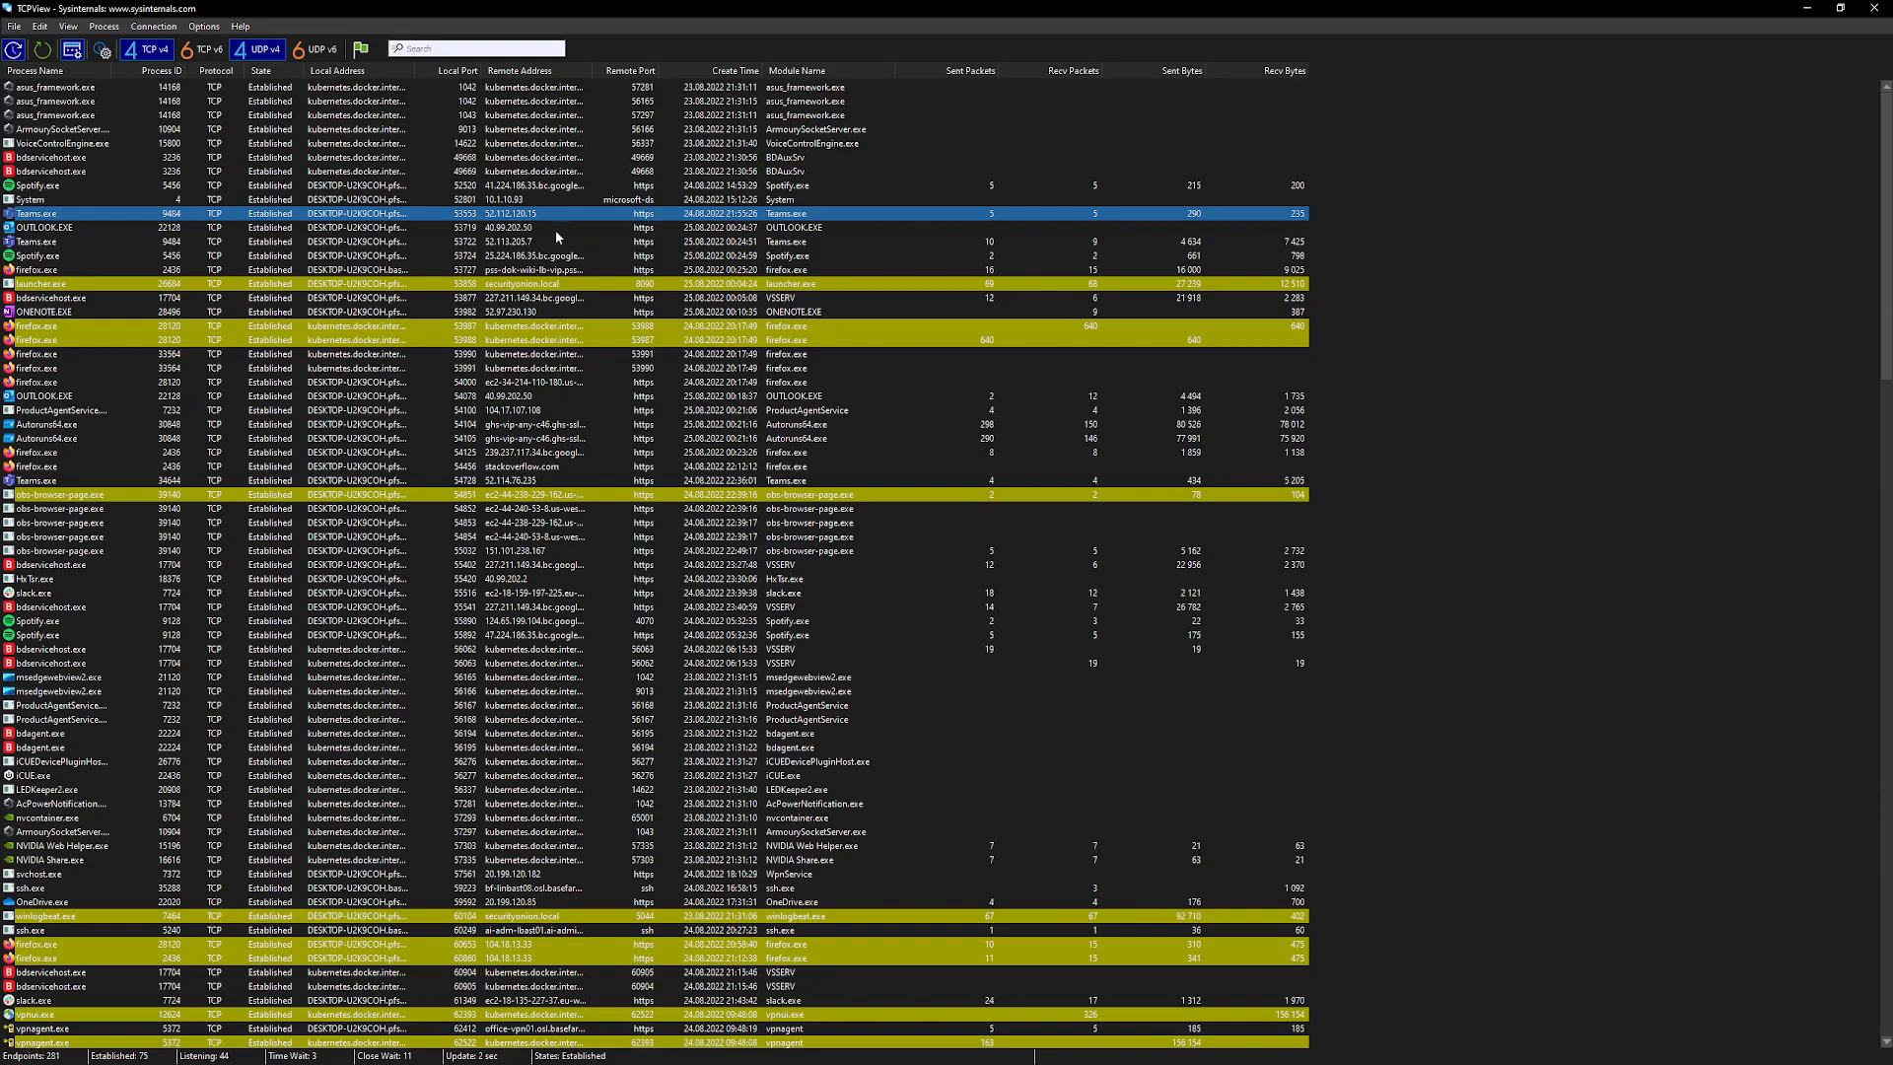
{"action": "right_click", "coordinate": [523, 373]}
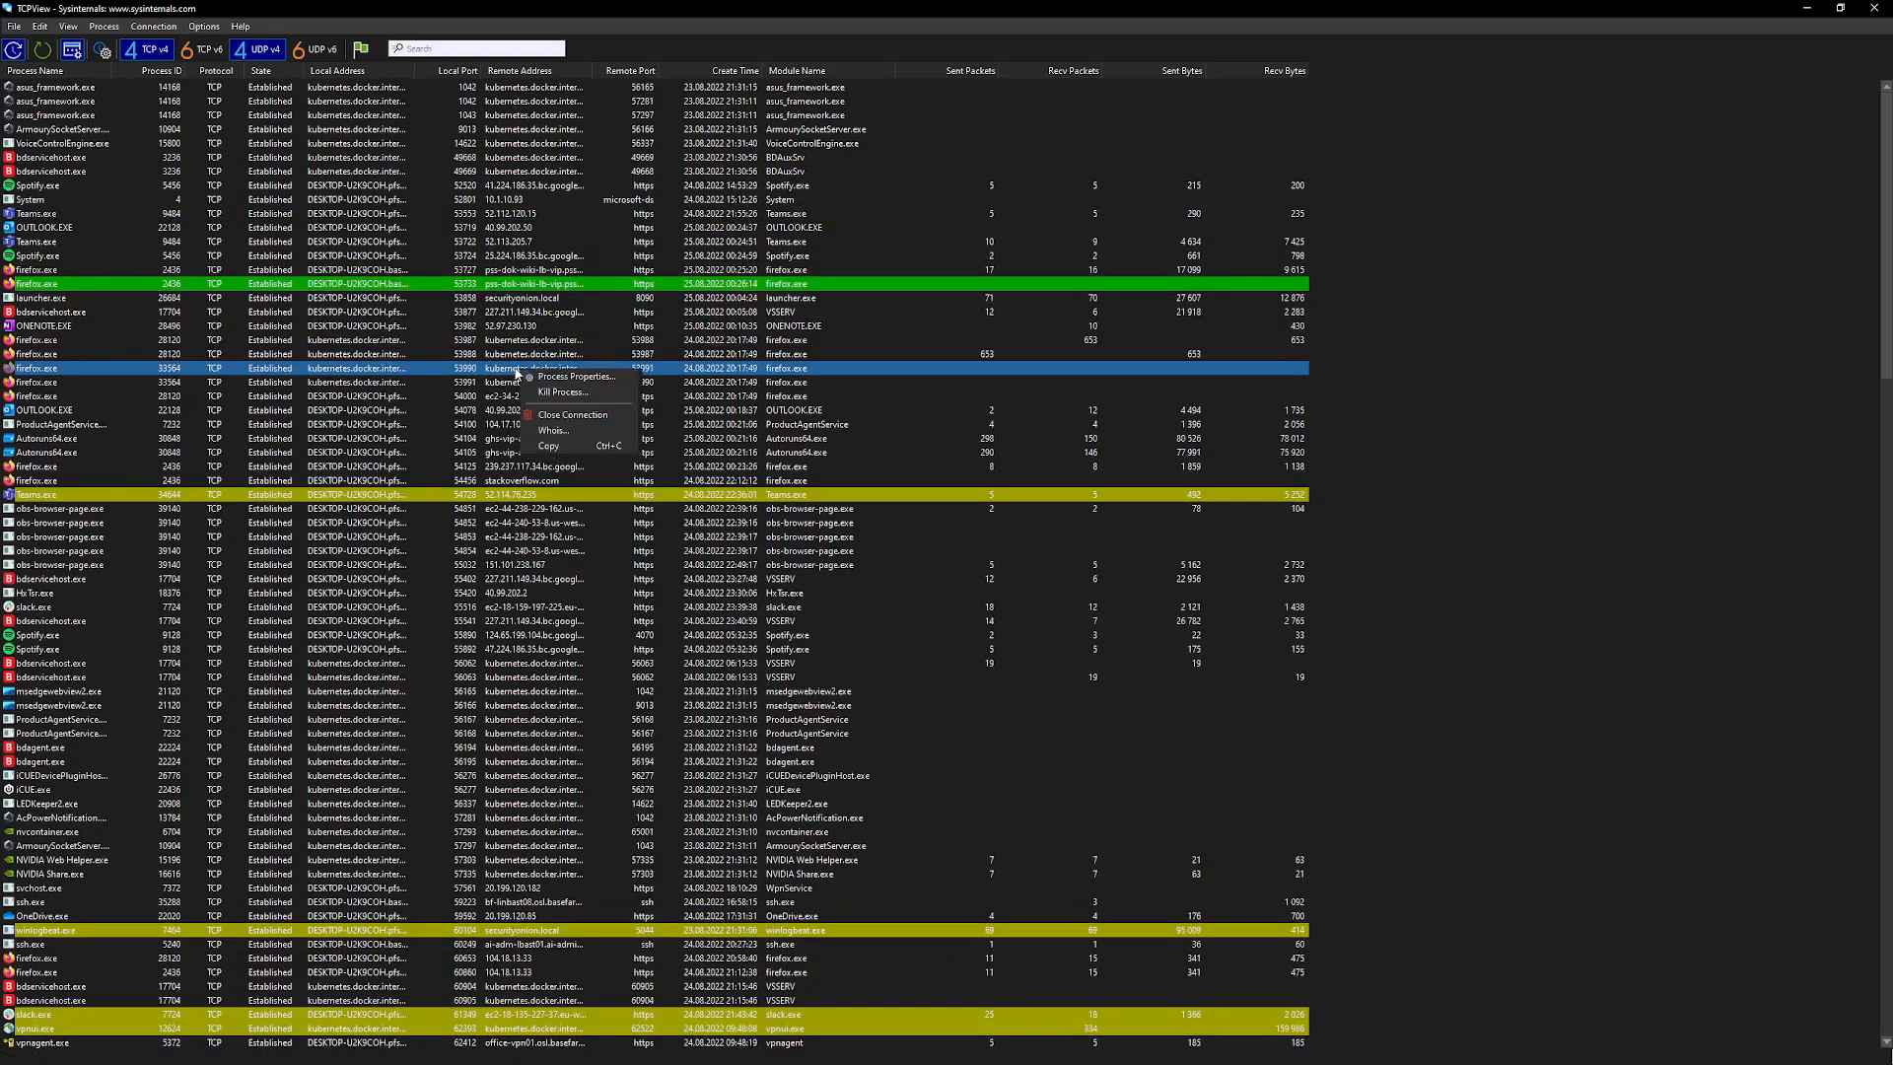
{"action": "left_click", "coordinate": [577, 446]}
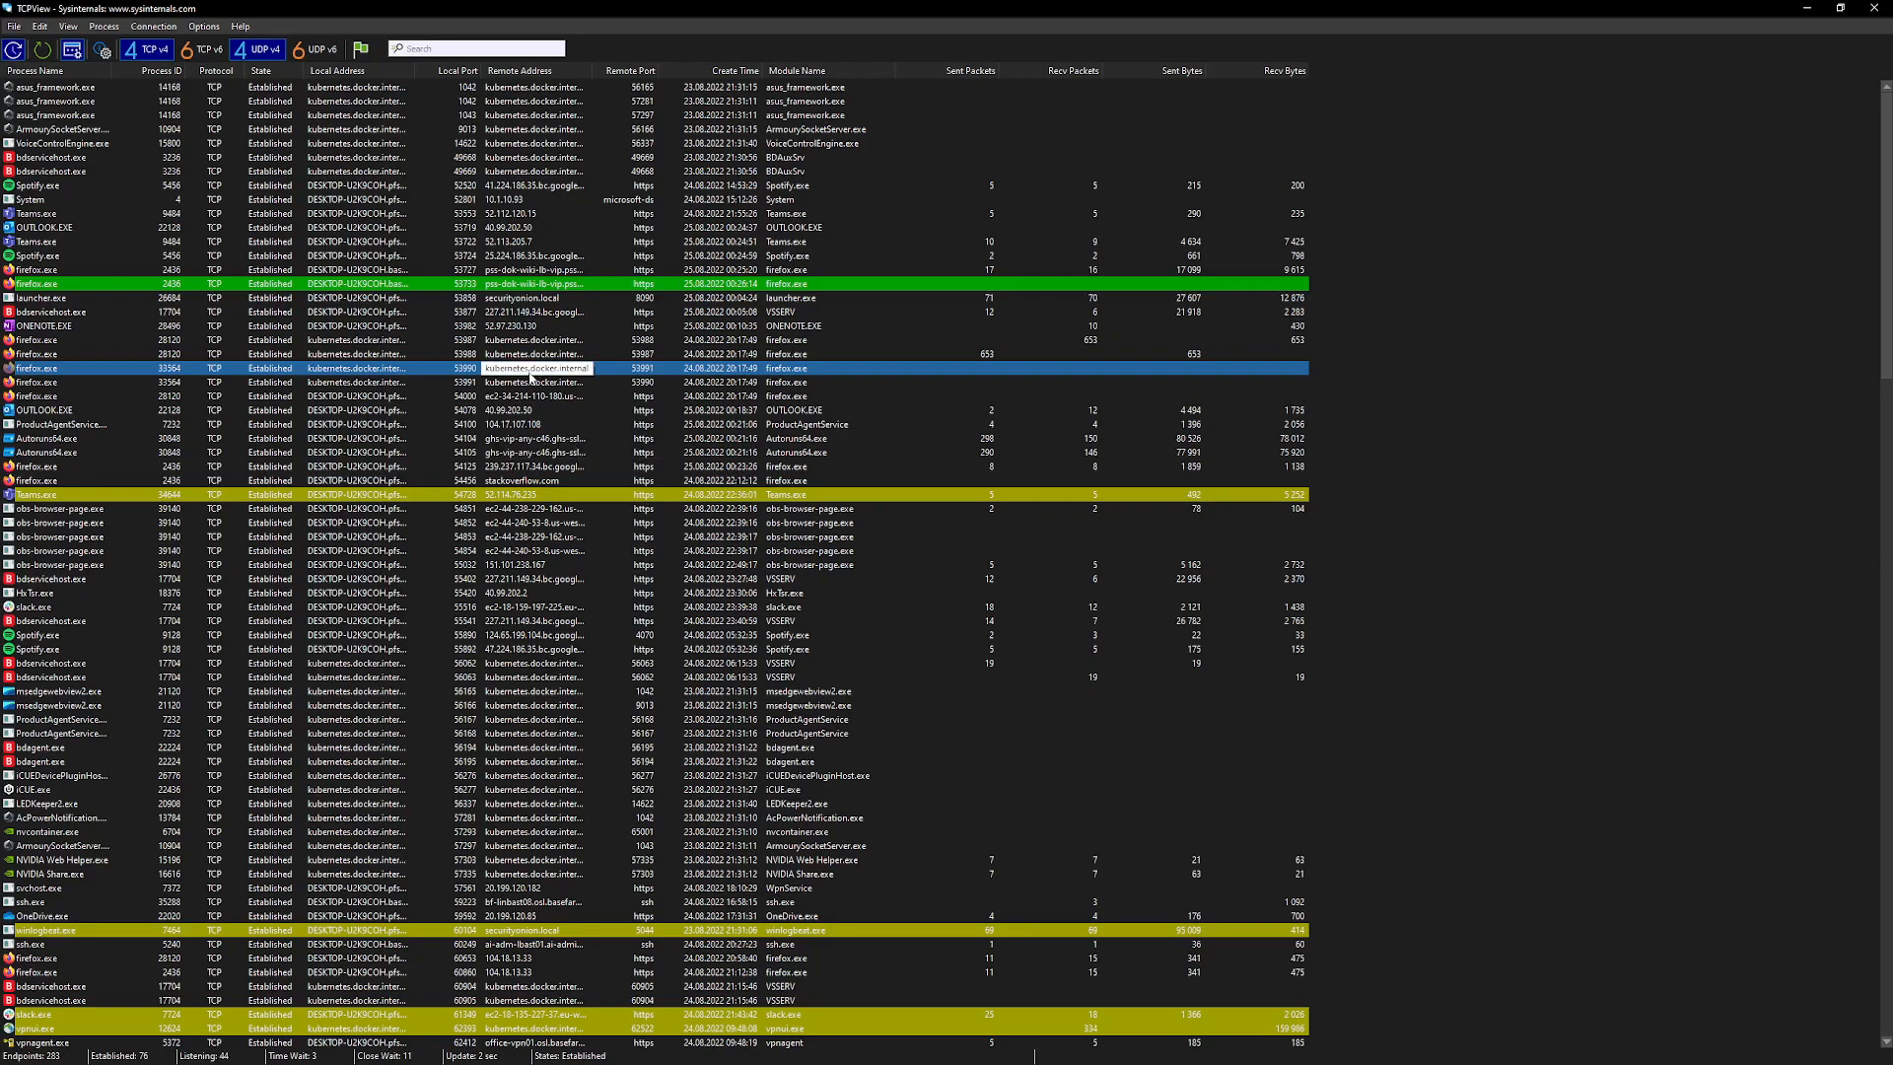
View the process properties of the firefox.exe connection with local port 53991, and close them.
{"action": "right_click", "coordinate": [373, 374]}
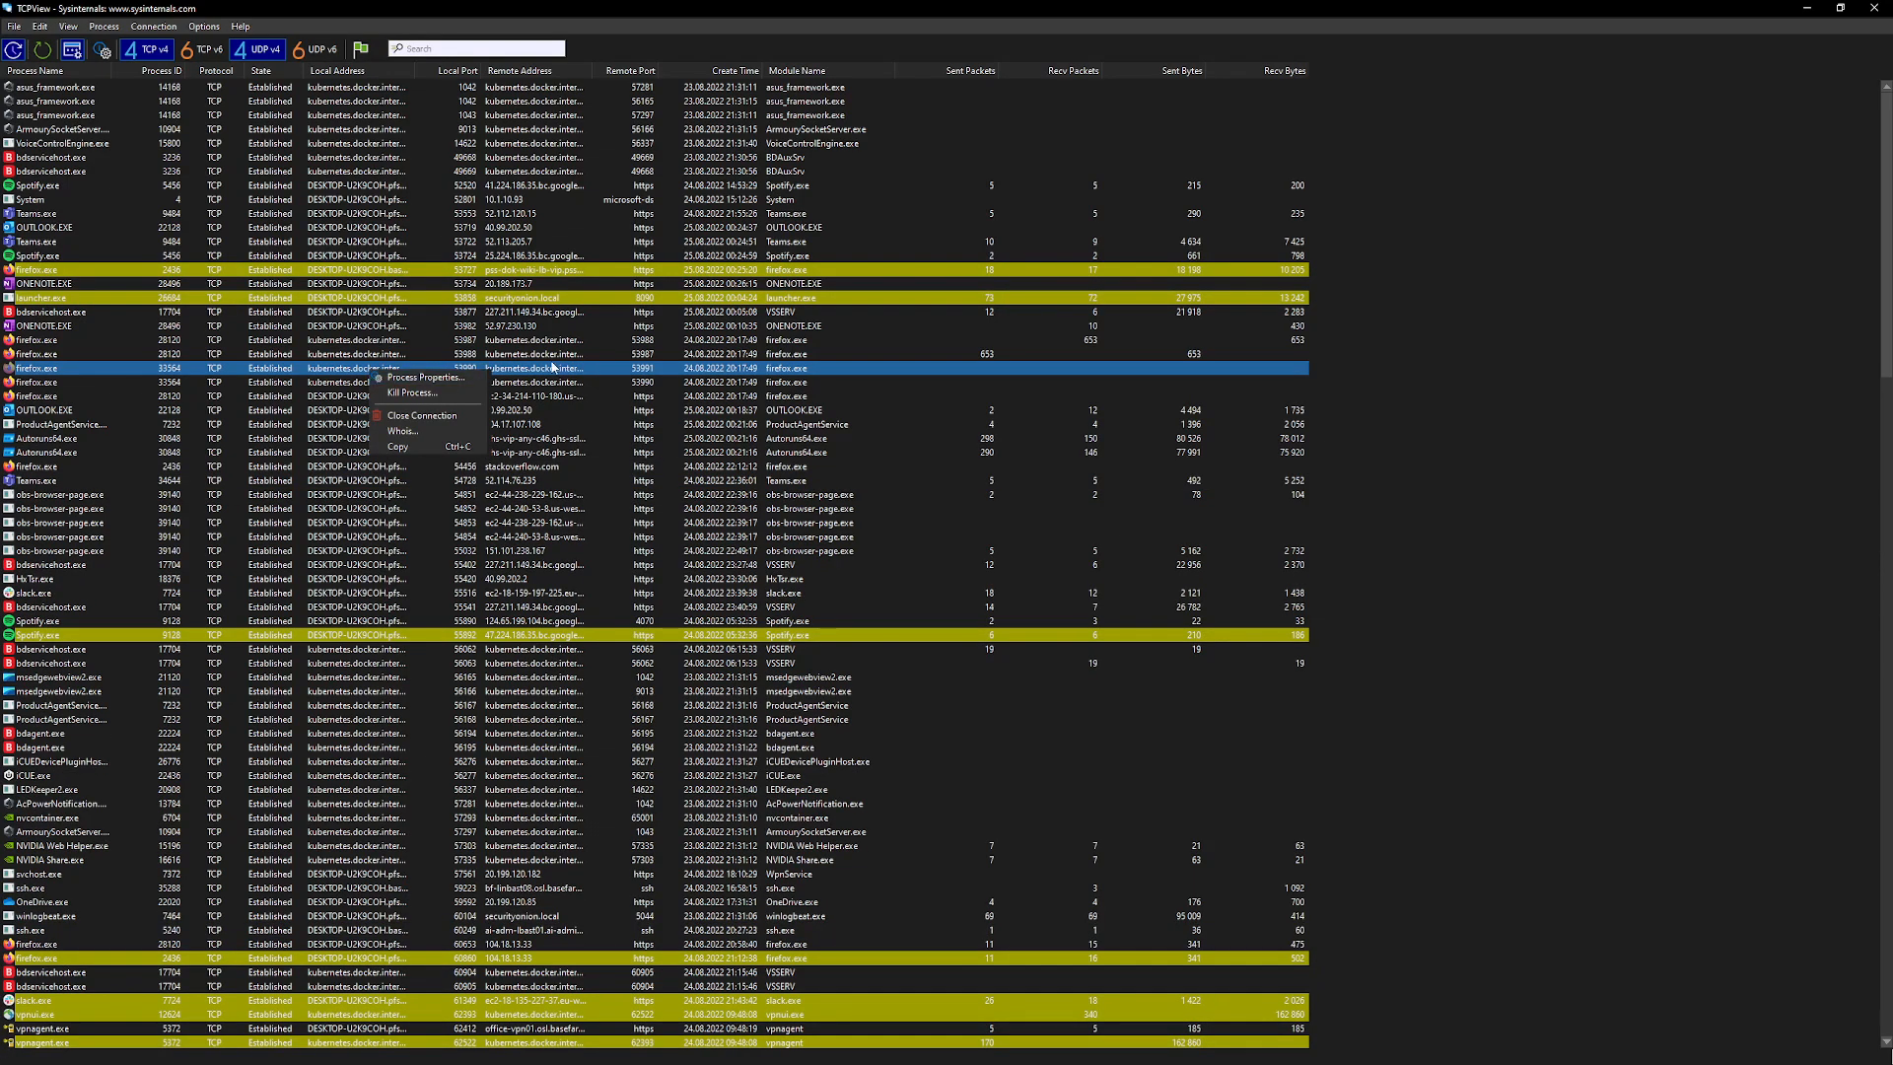
{"action": "left_click", "coordinate": [554, 371]}
{"action": "left_click", "coordinate": [520, 438]}
{"action": "right_click", "coordinate": [519, 387]}
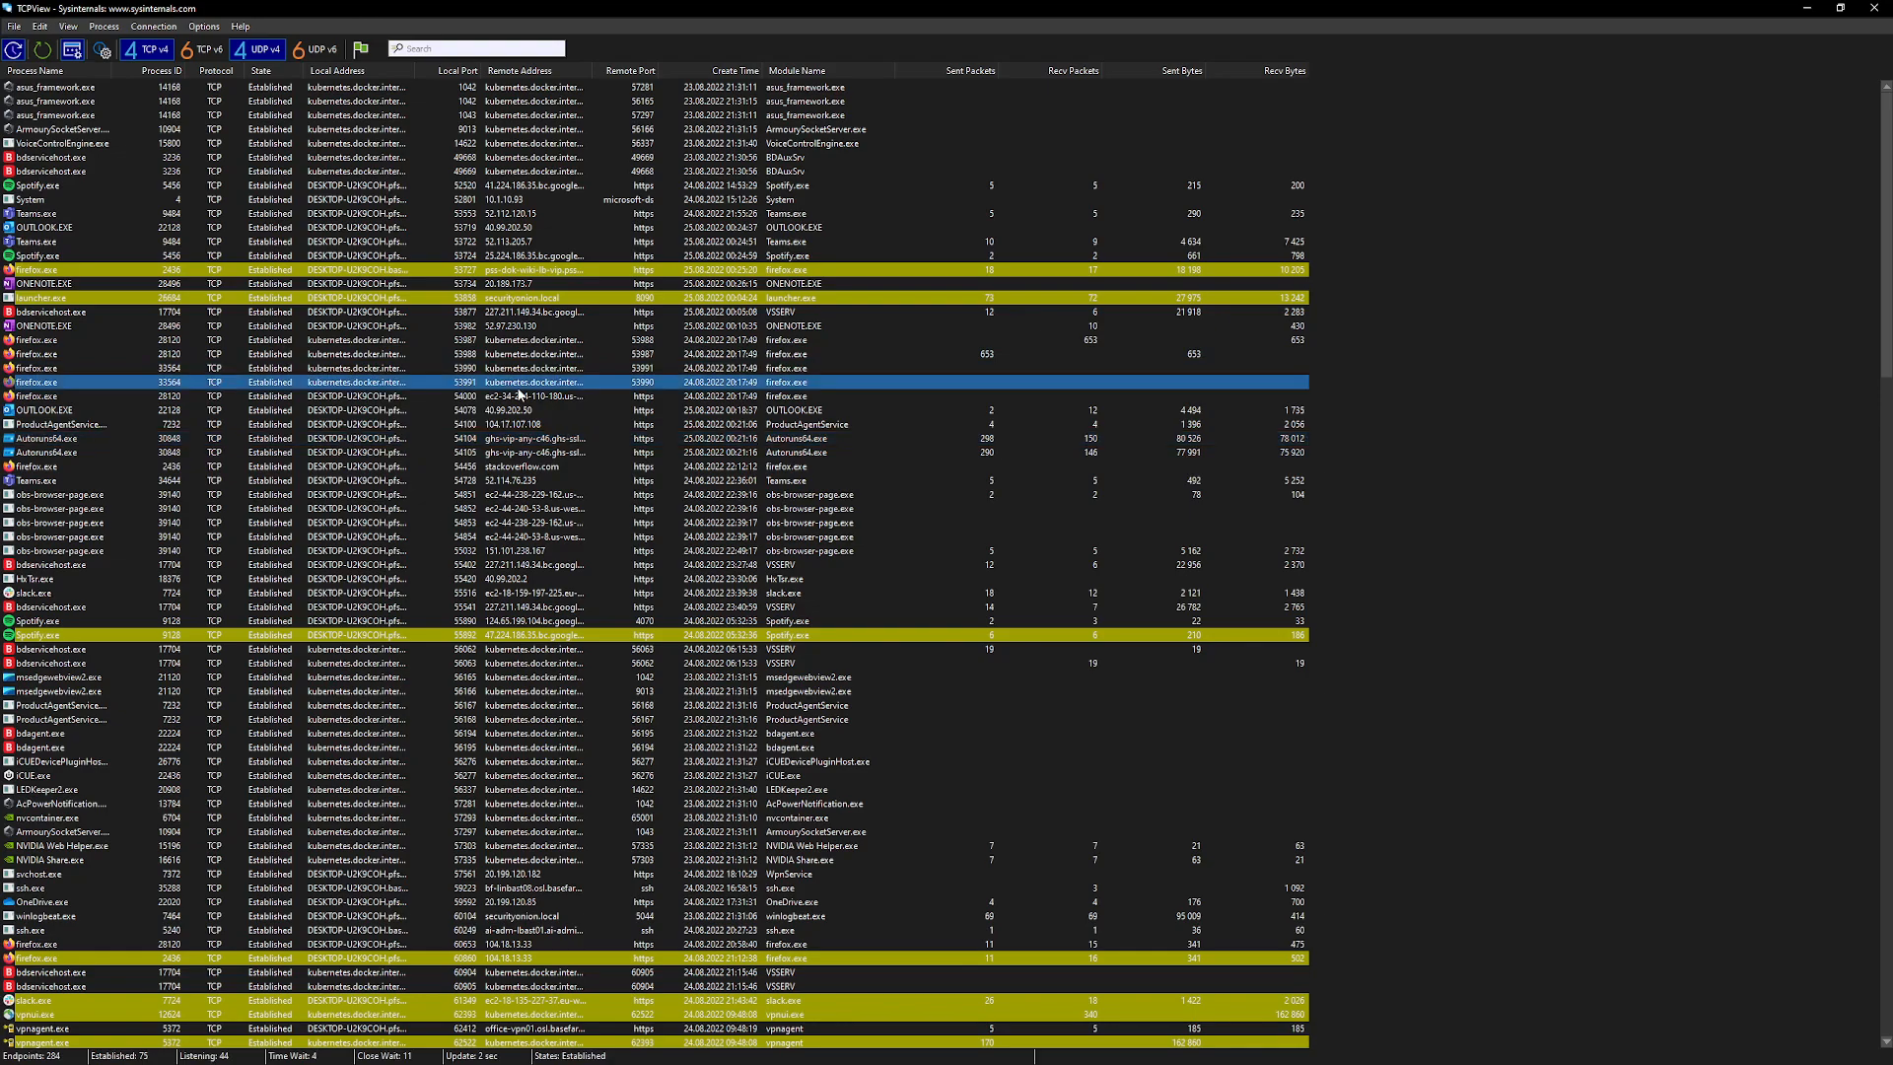
{"action": "left_click", "coordinate": [552, 395]}
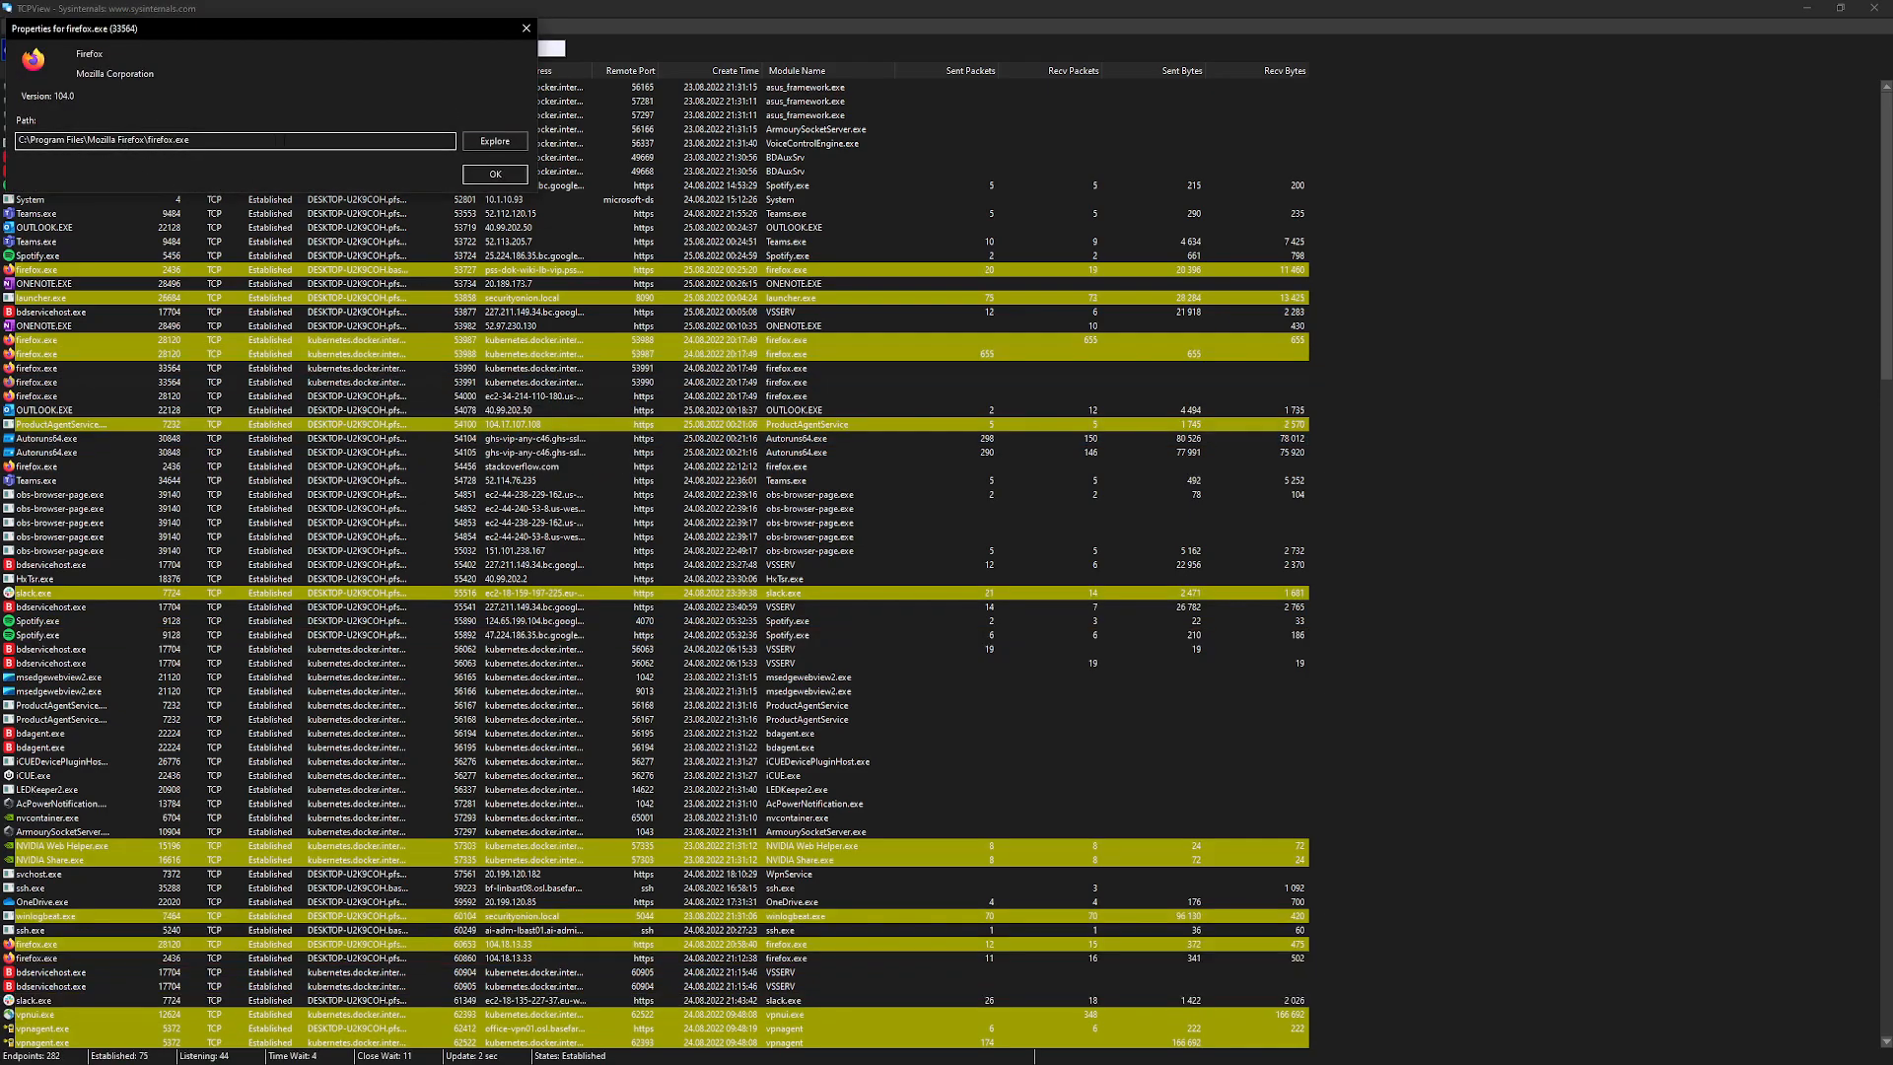
{"action": "left_click", "coordinate": [477, 175]}
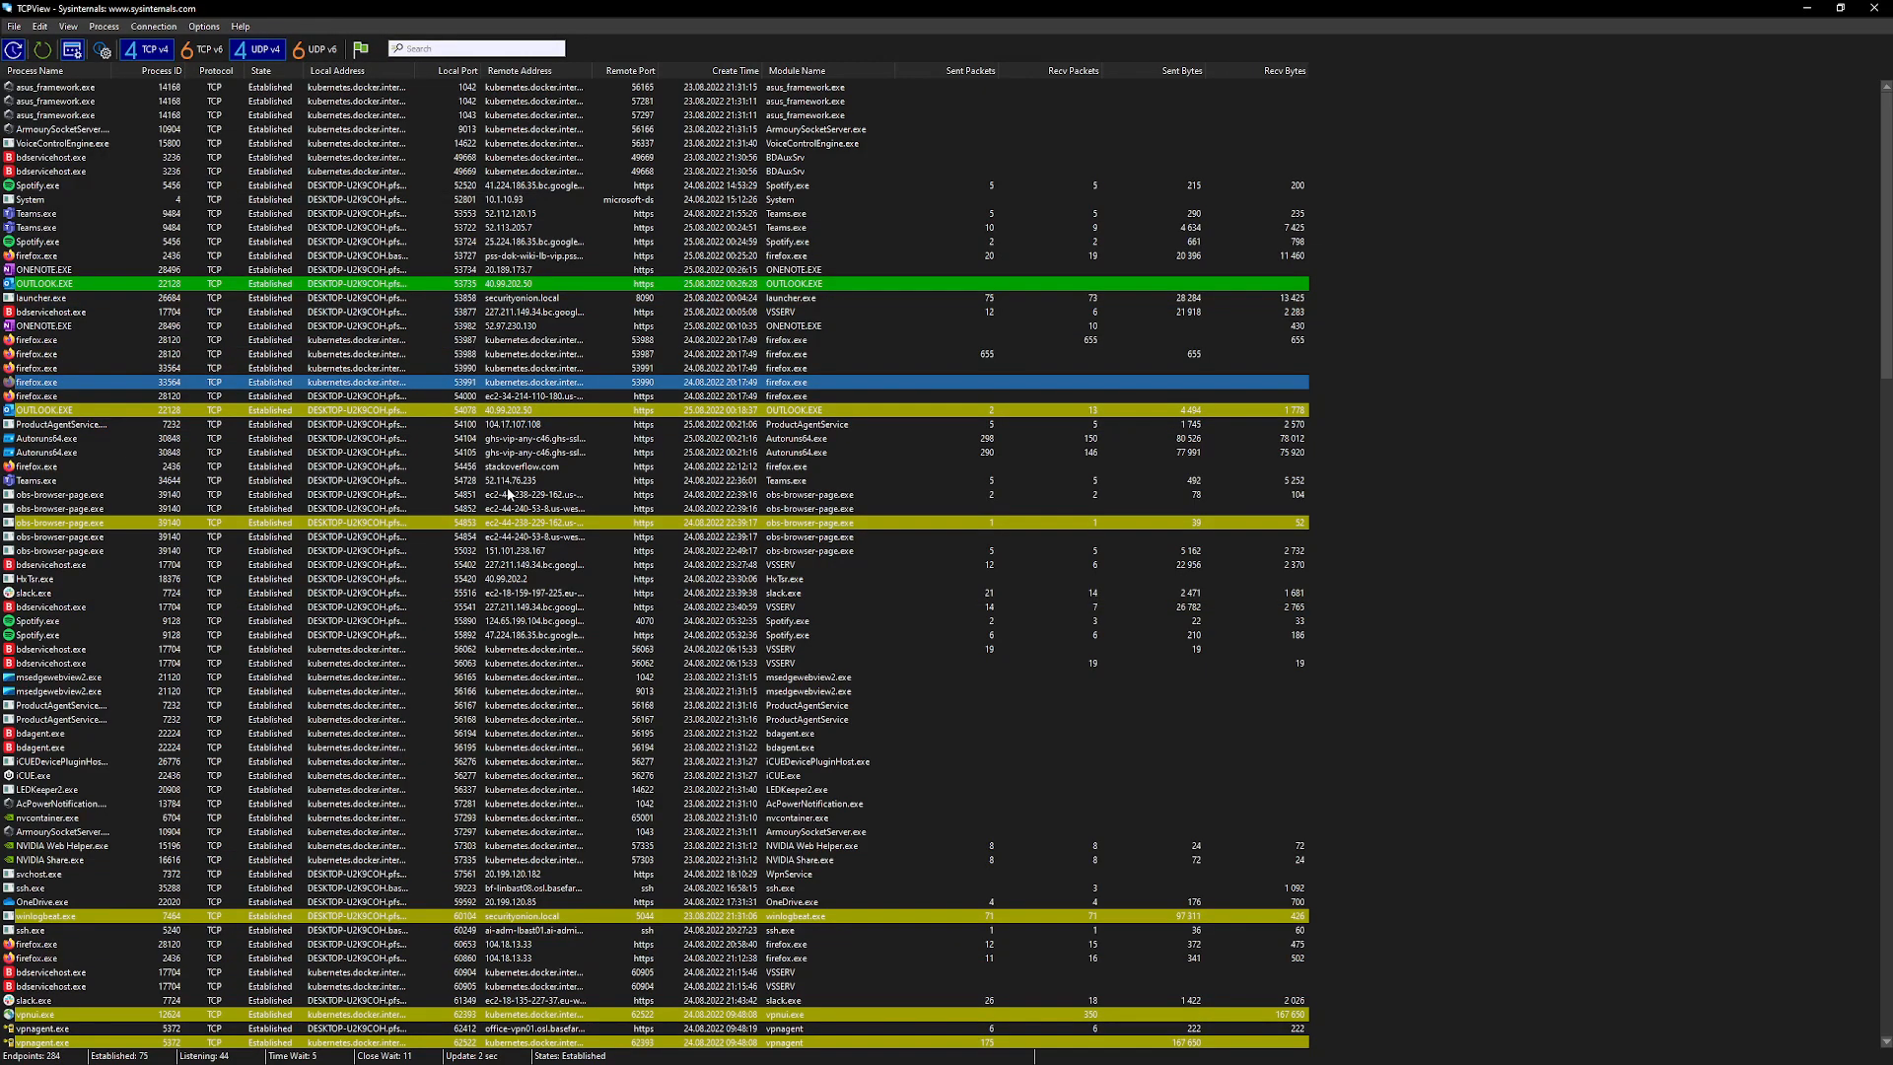
Look up the Whois record for the obs-browser-page.exe connection with local port 54851, read it through and close it.
{"action": "right_click", "coordinate": [513, 494]}
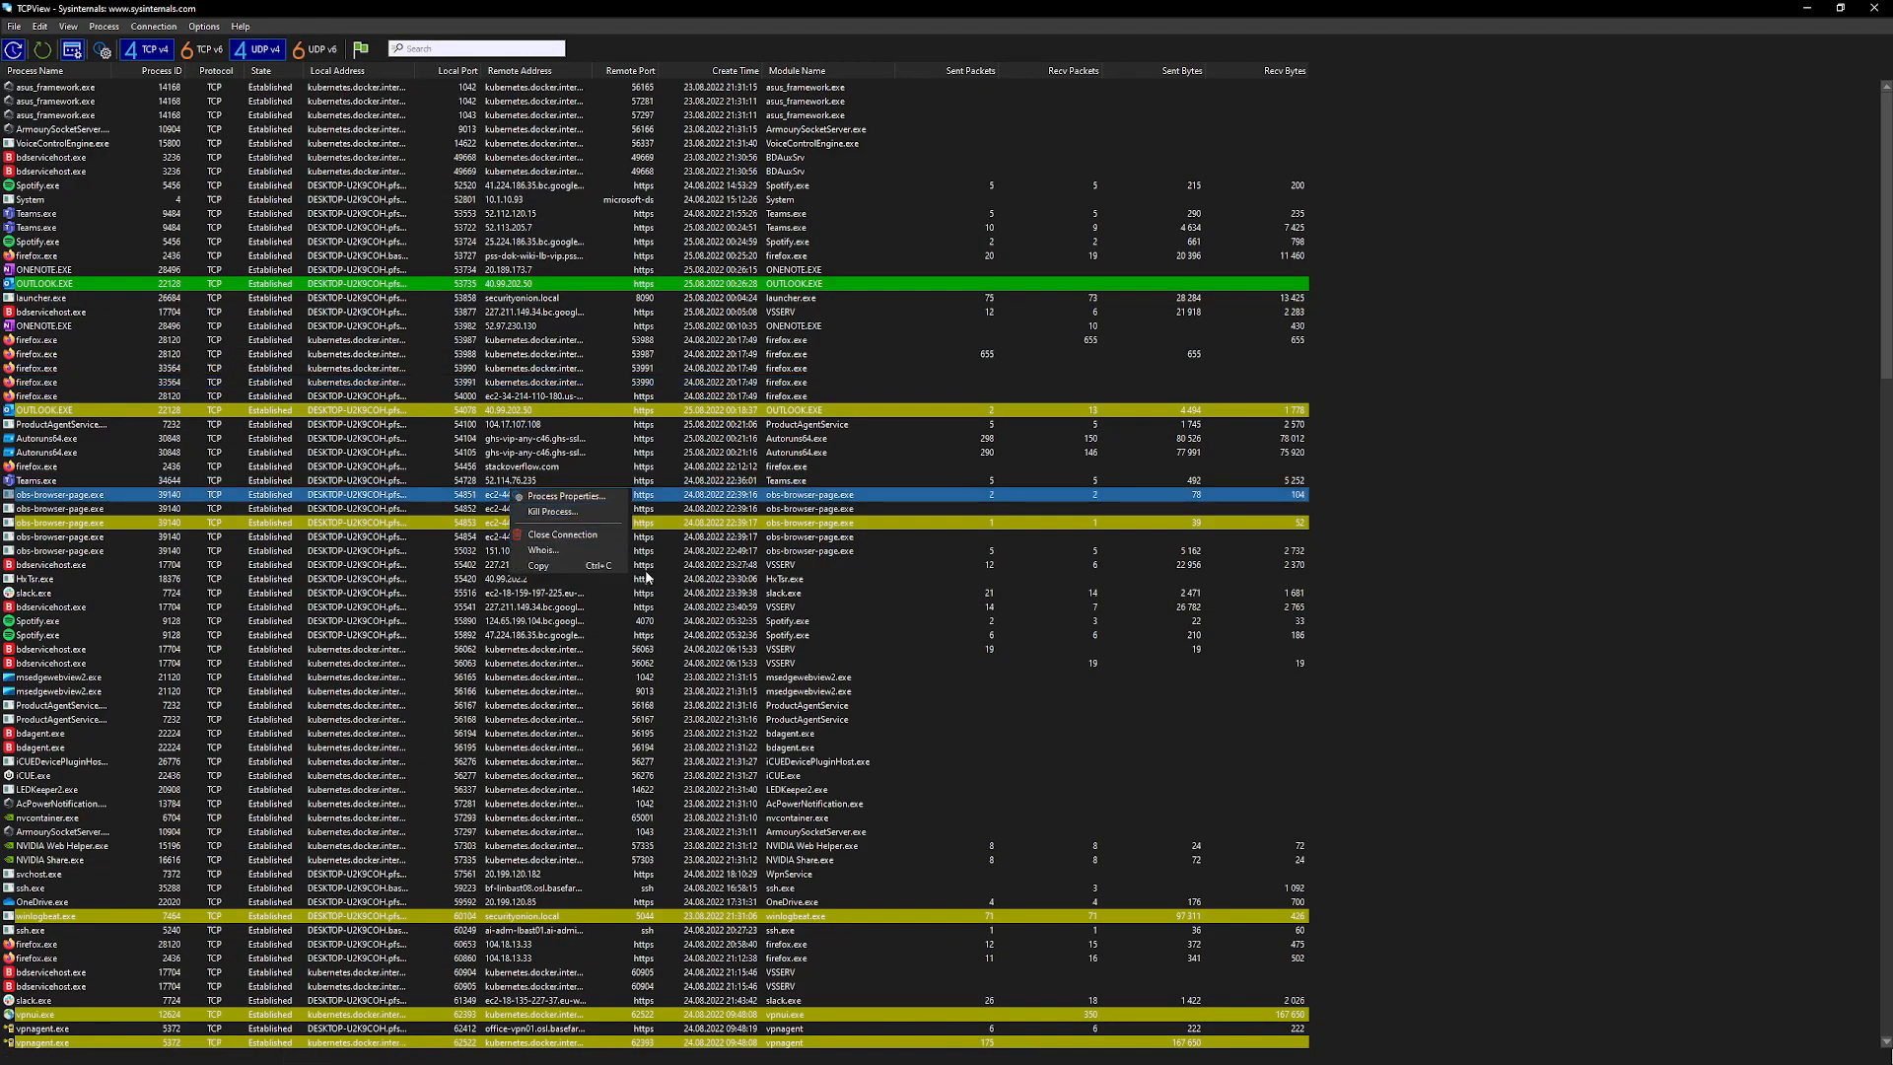
{"action": "left_click", "coordinate": [559, 554]}
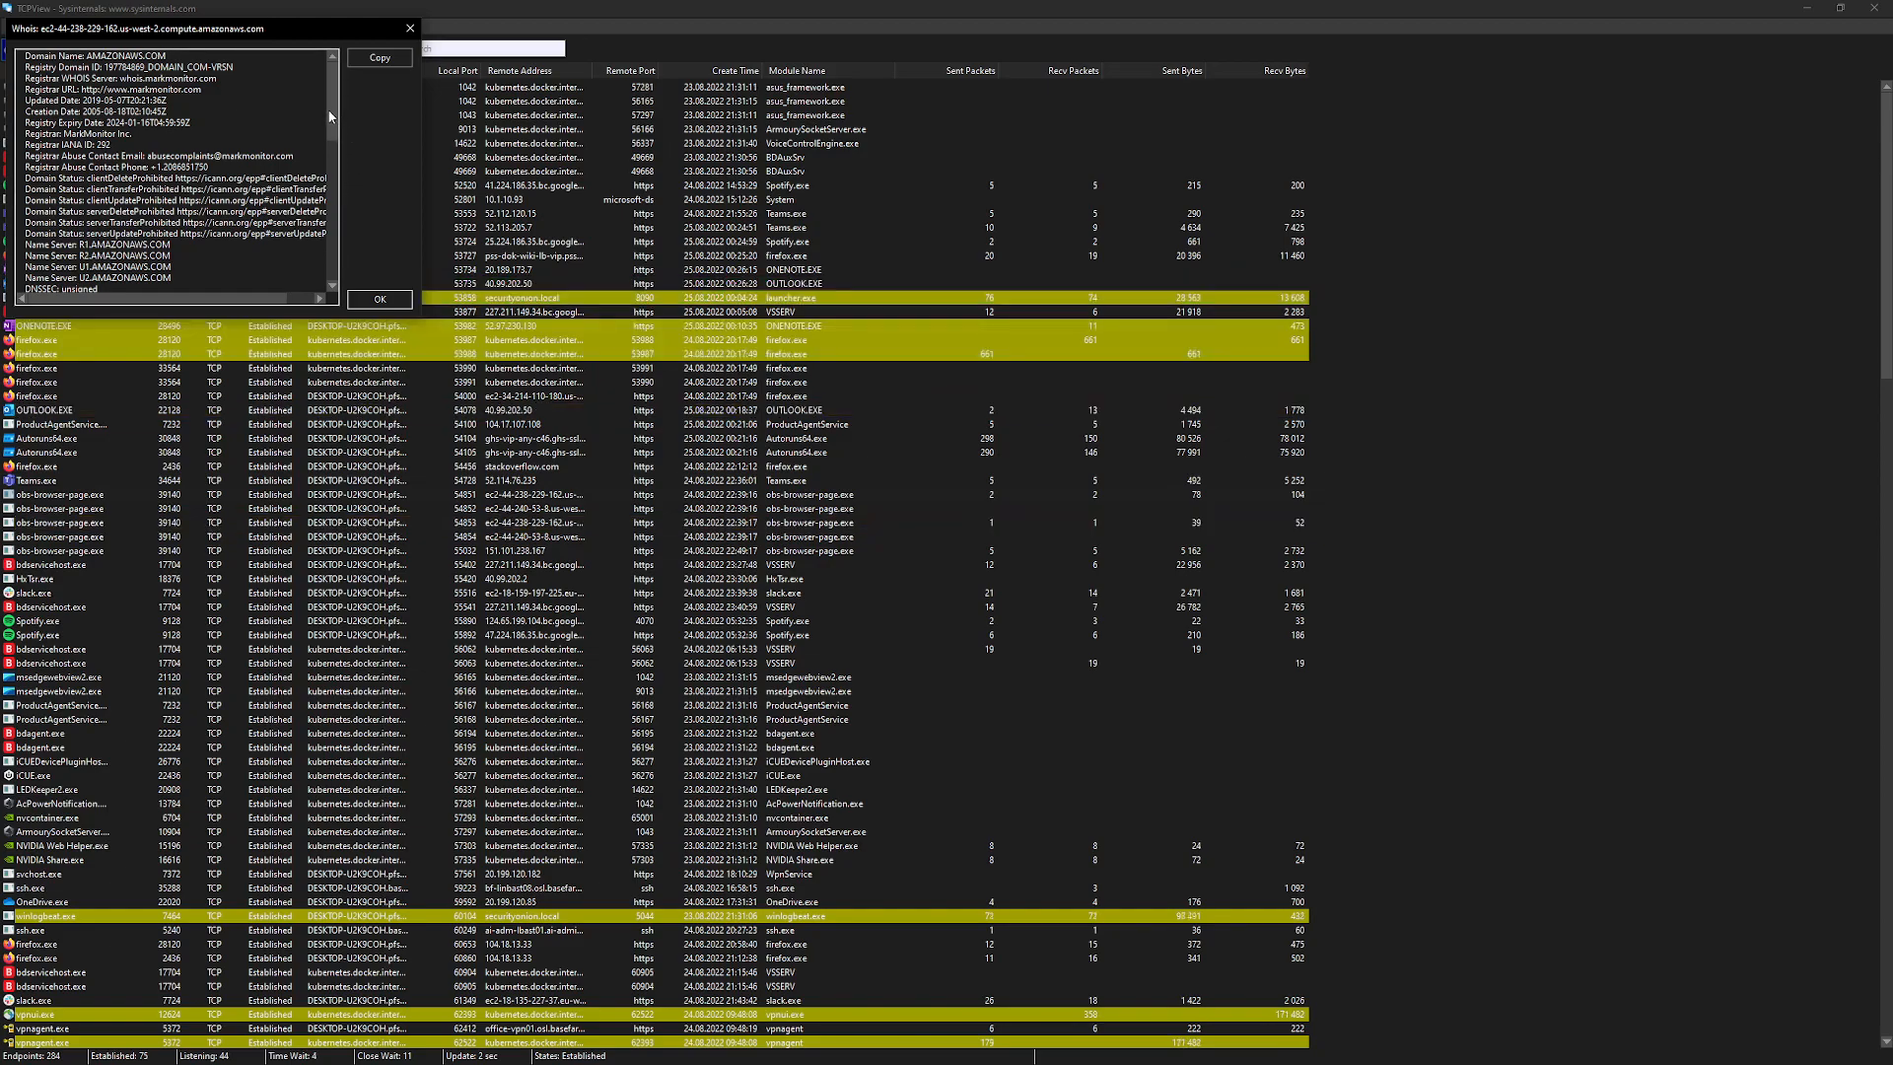
{"action": "scroll", "coordinate": [330, 115], "scroll_direction": "down", "scroll_amount": 7}
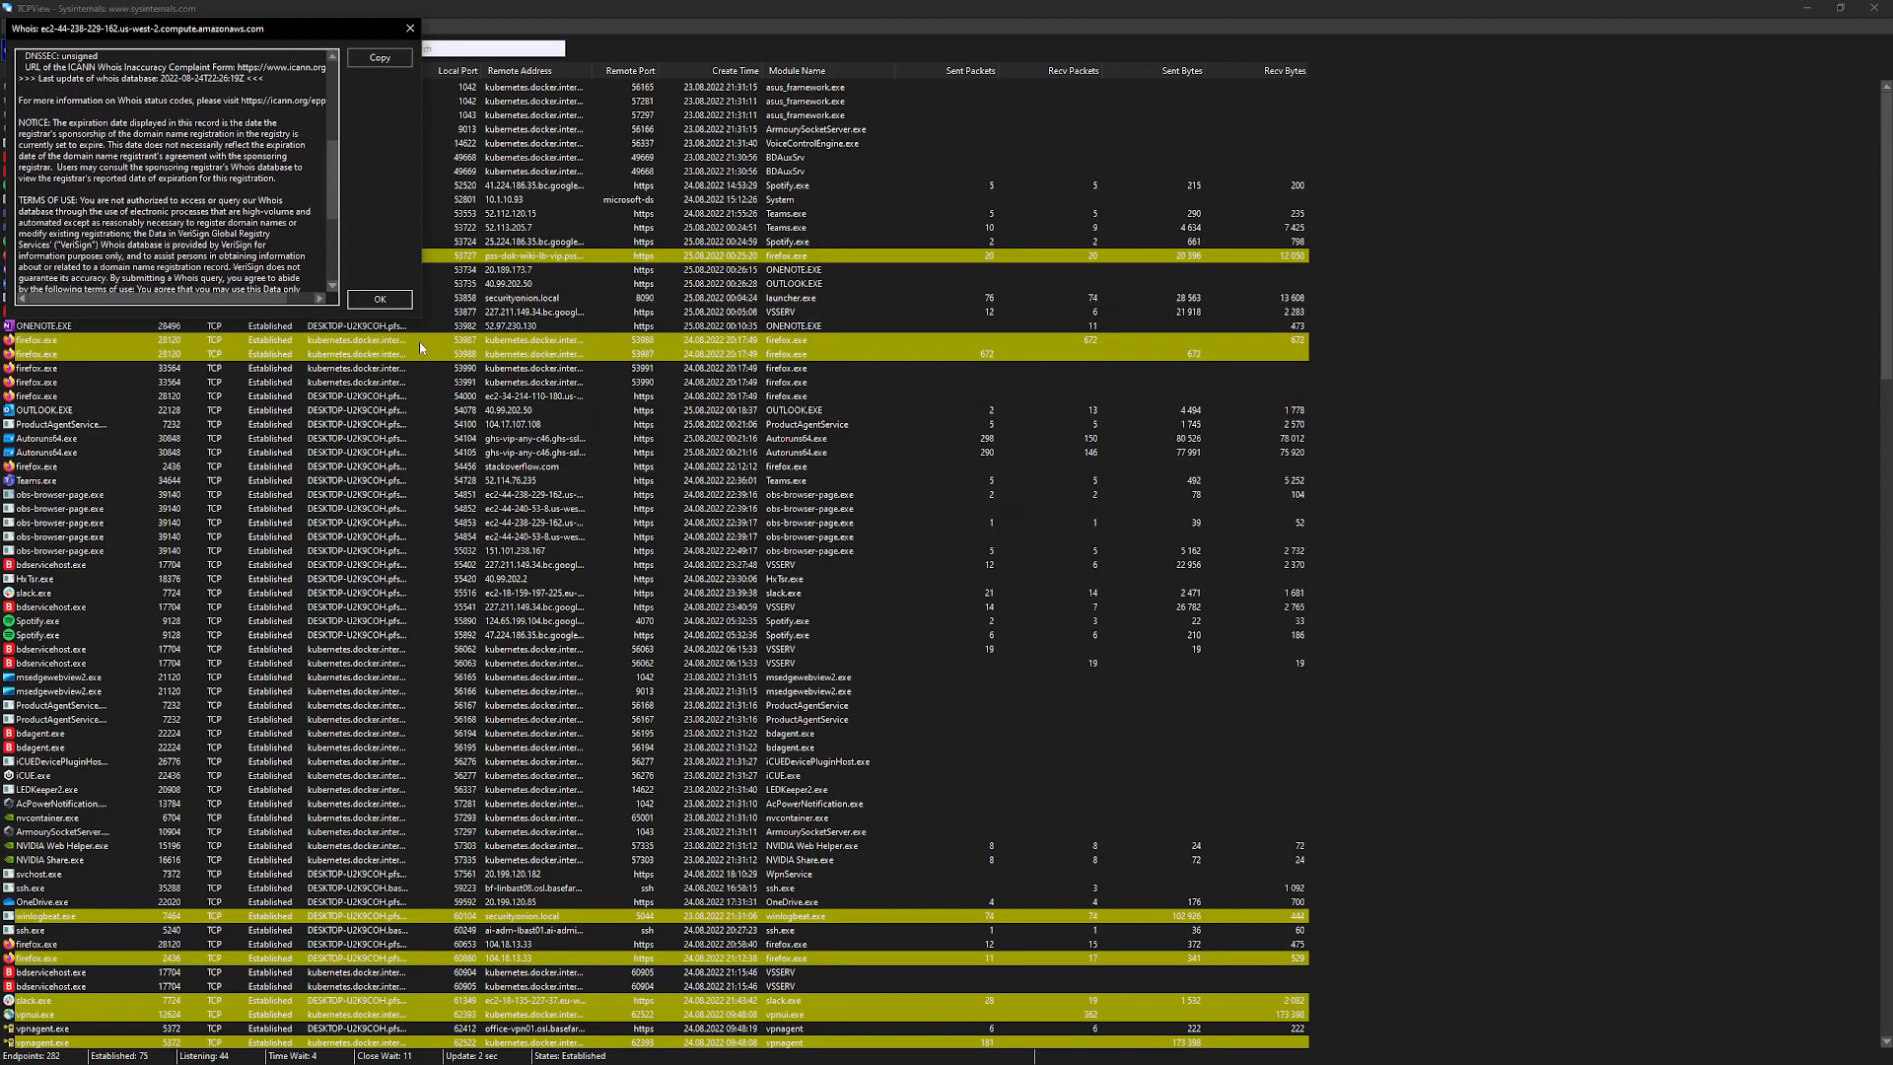
{"action": "scroll", "coordinate": [399, 287], "scroll_direction": "up", "scroll_amount": 7}
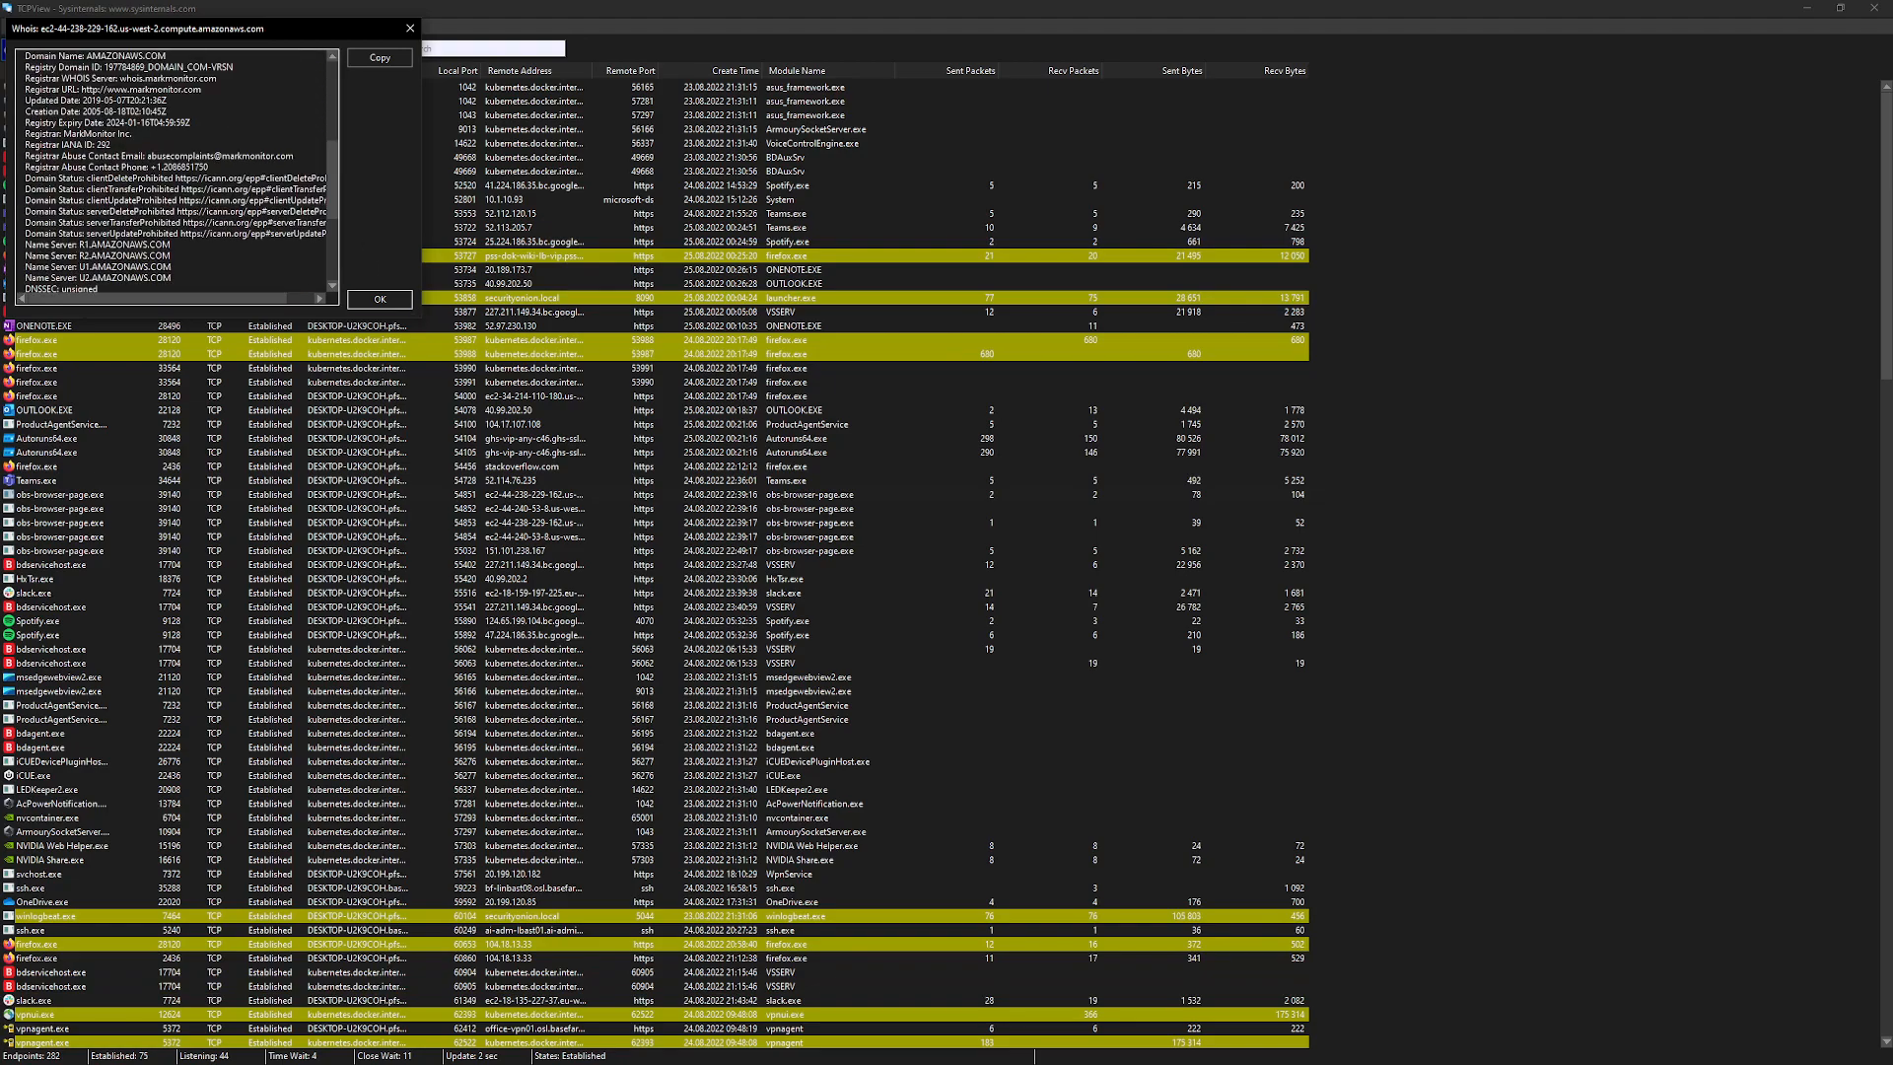
{"action": "scroll", "coordinate": [178, 168], "scroll_direction": "down", "scroll_amount": 10}
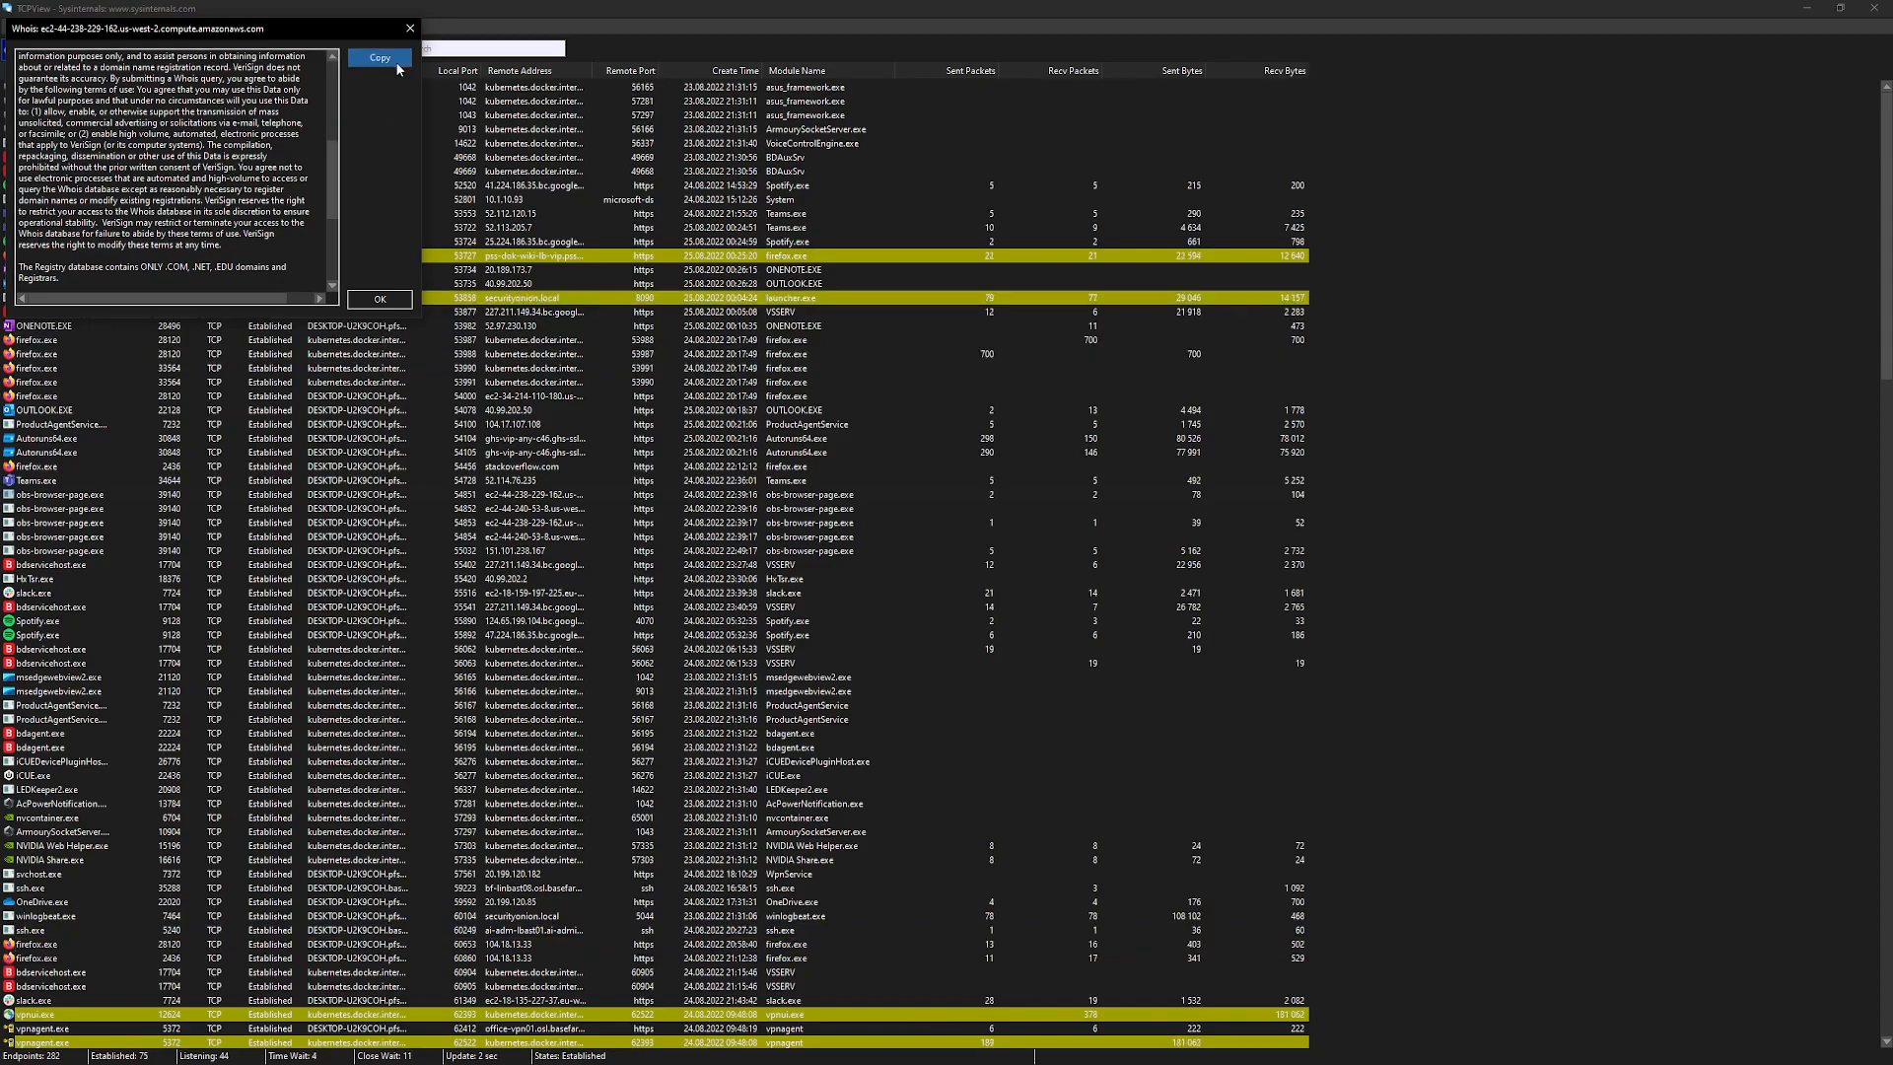
{"action": "left_click", "coordinate": [387, 299]}
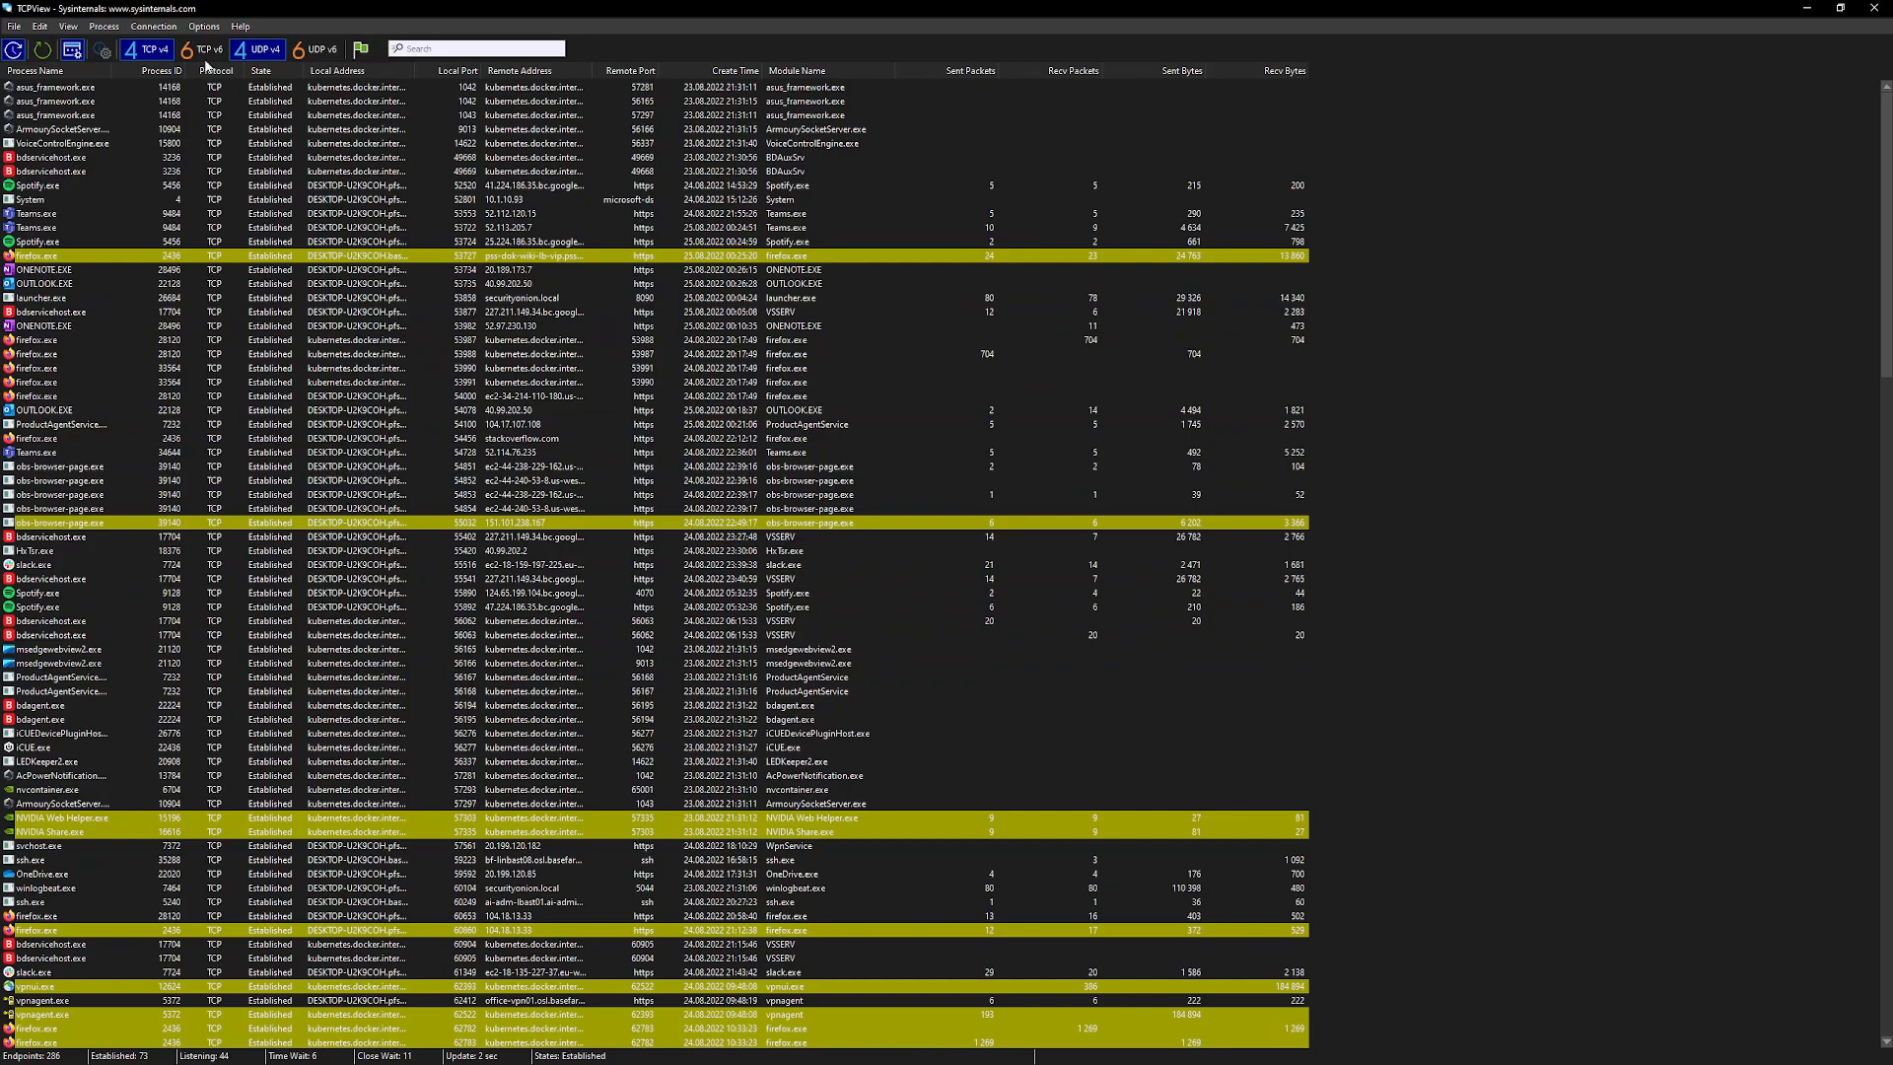
Check the available theme choices without changing them, and close TCPView.
{"action": "left_click", "coordinate": [50, 28]}
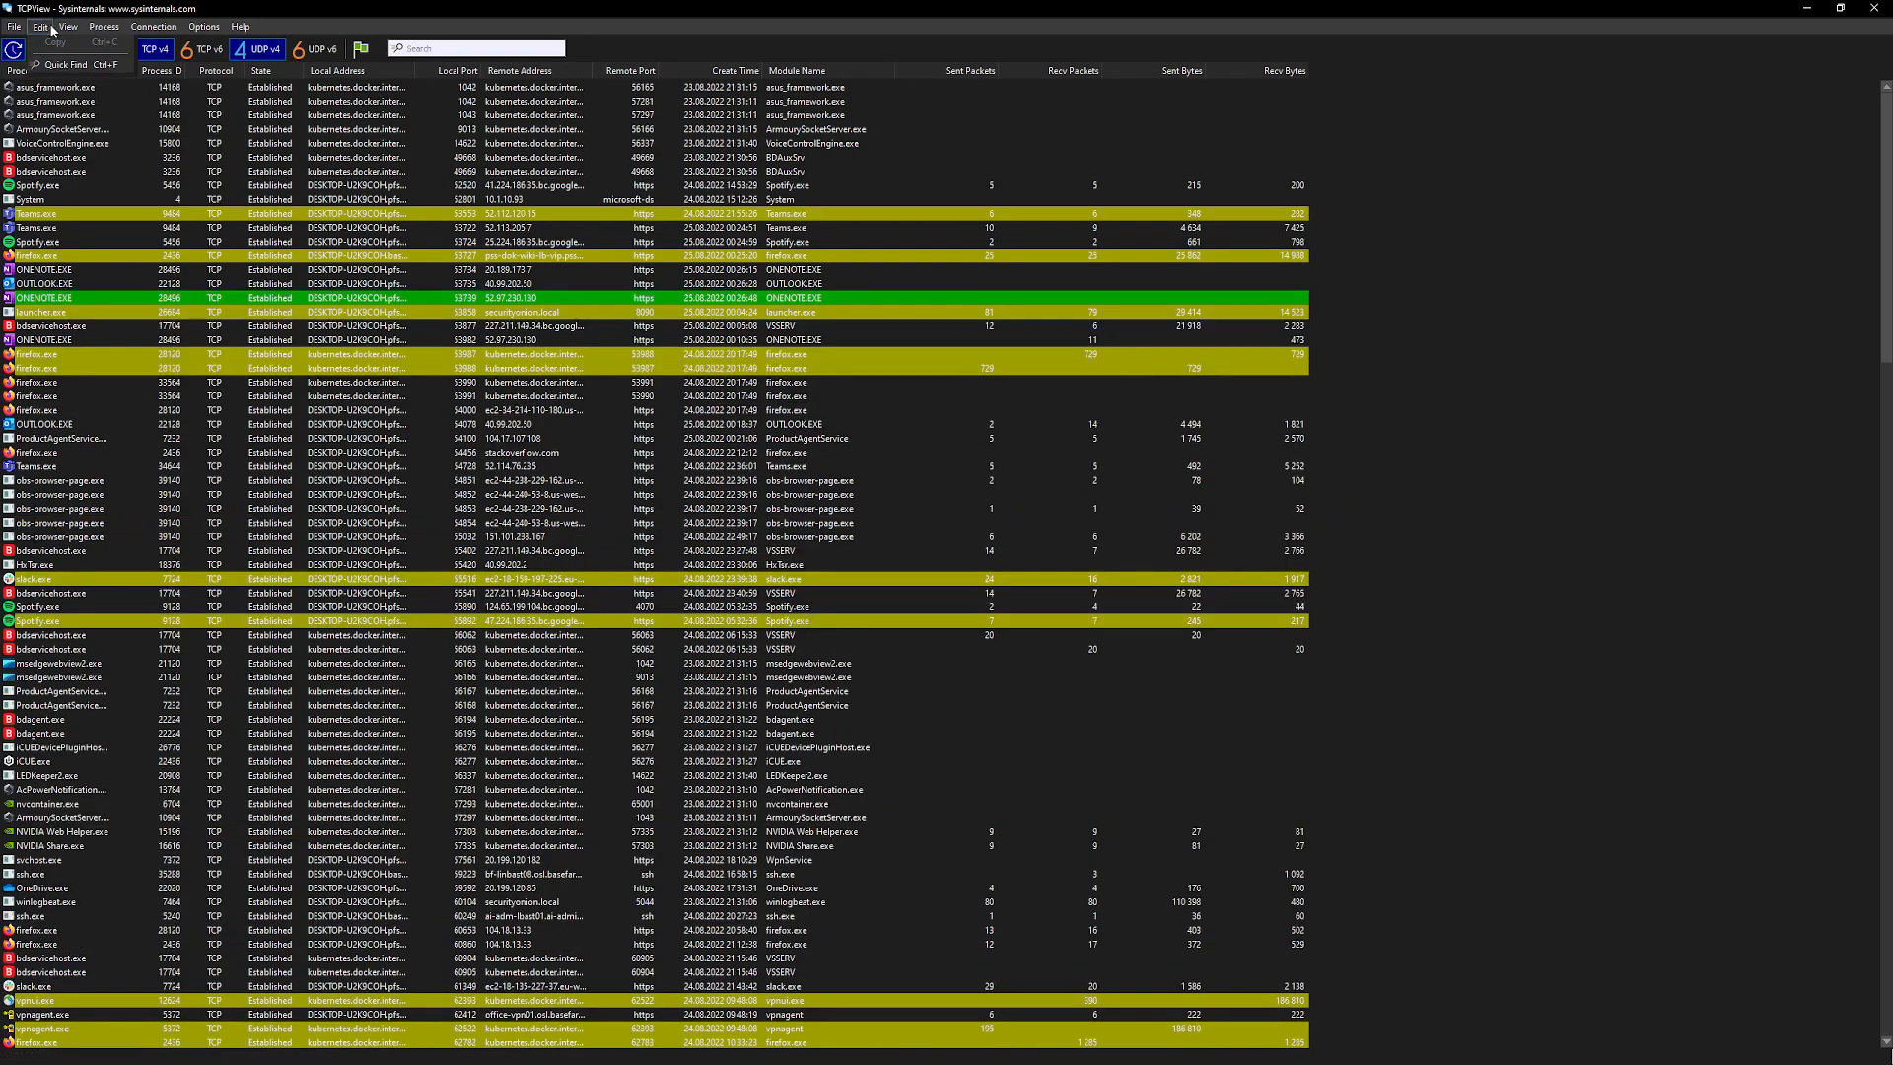
{"action": "mouse_move", "coordinate": [200, 30]}
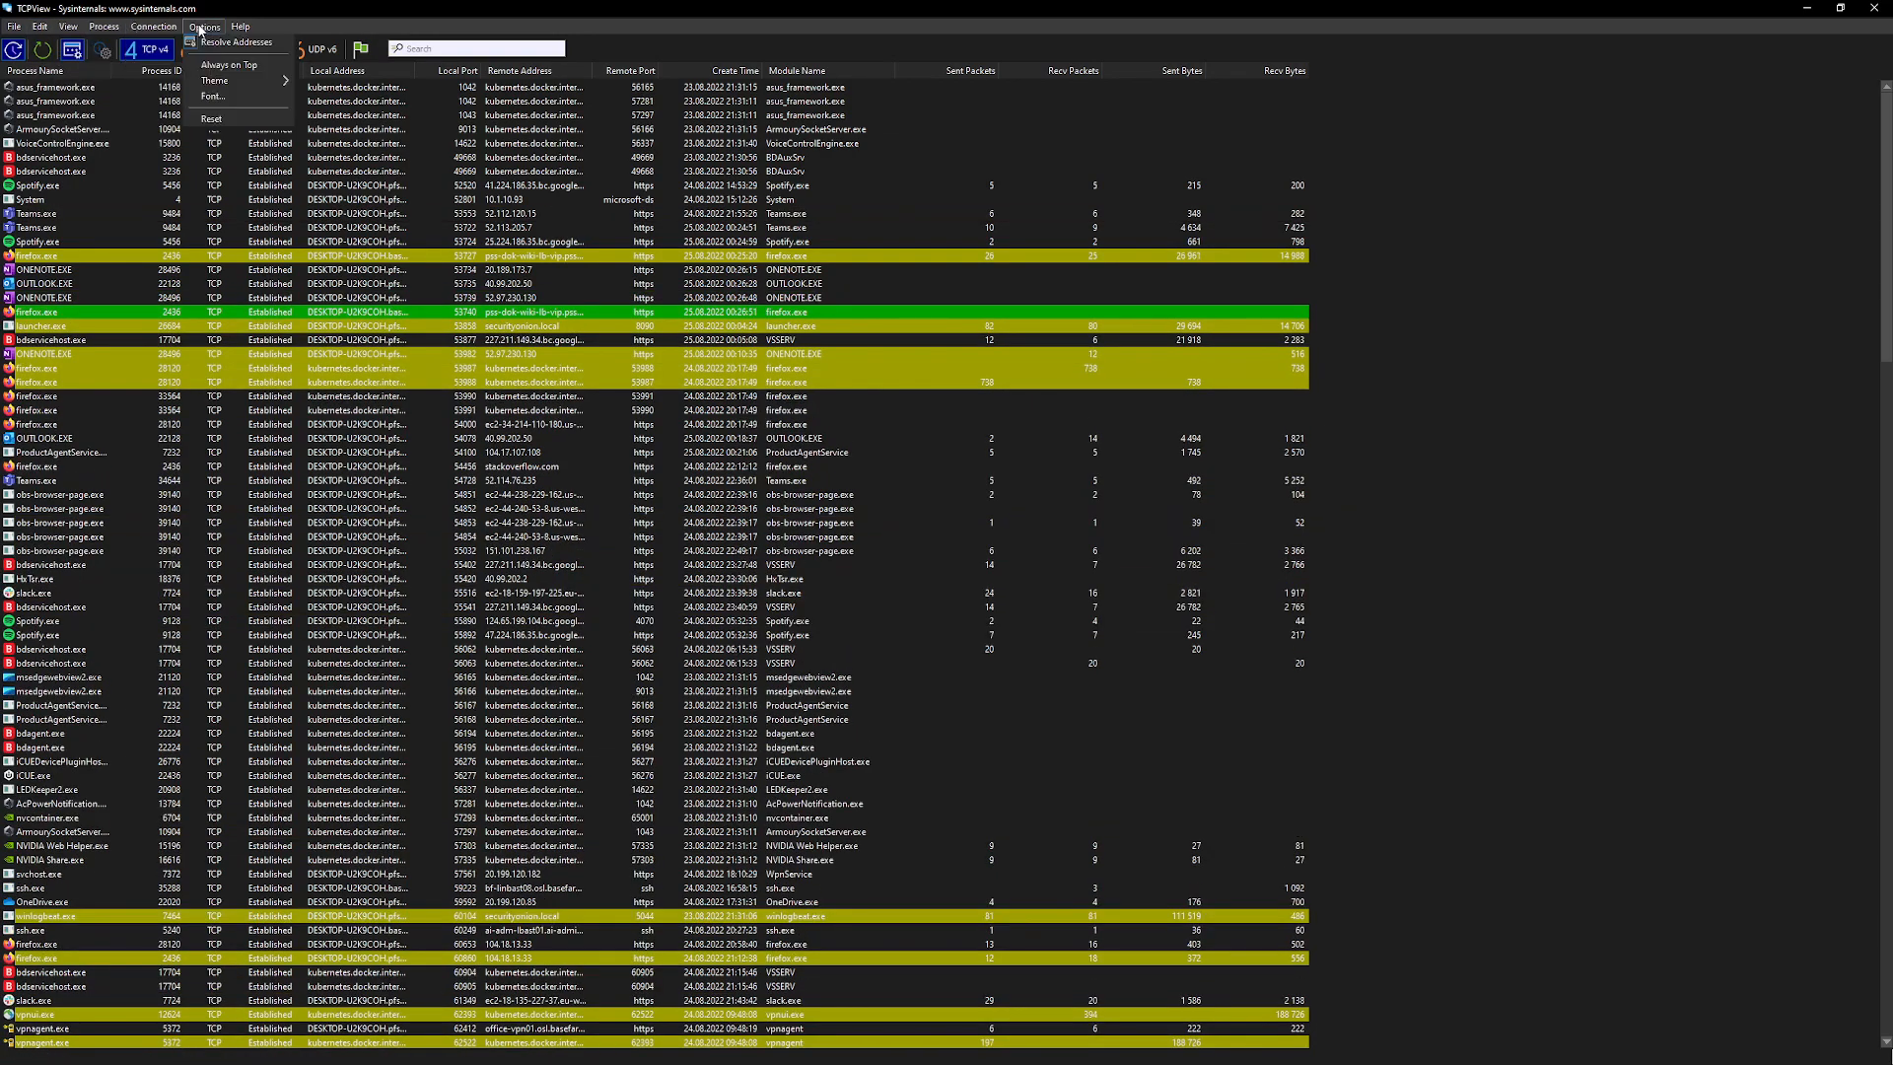
{"action": "mouse_move", "coordinate": [247, 81]}
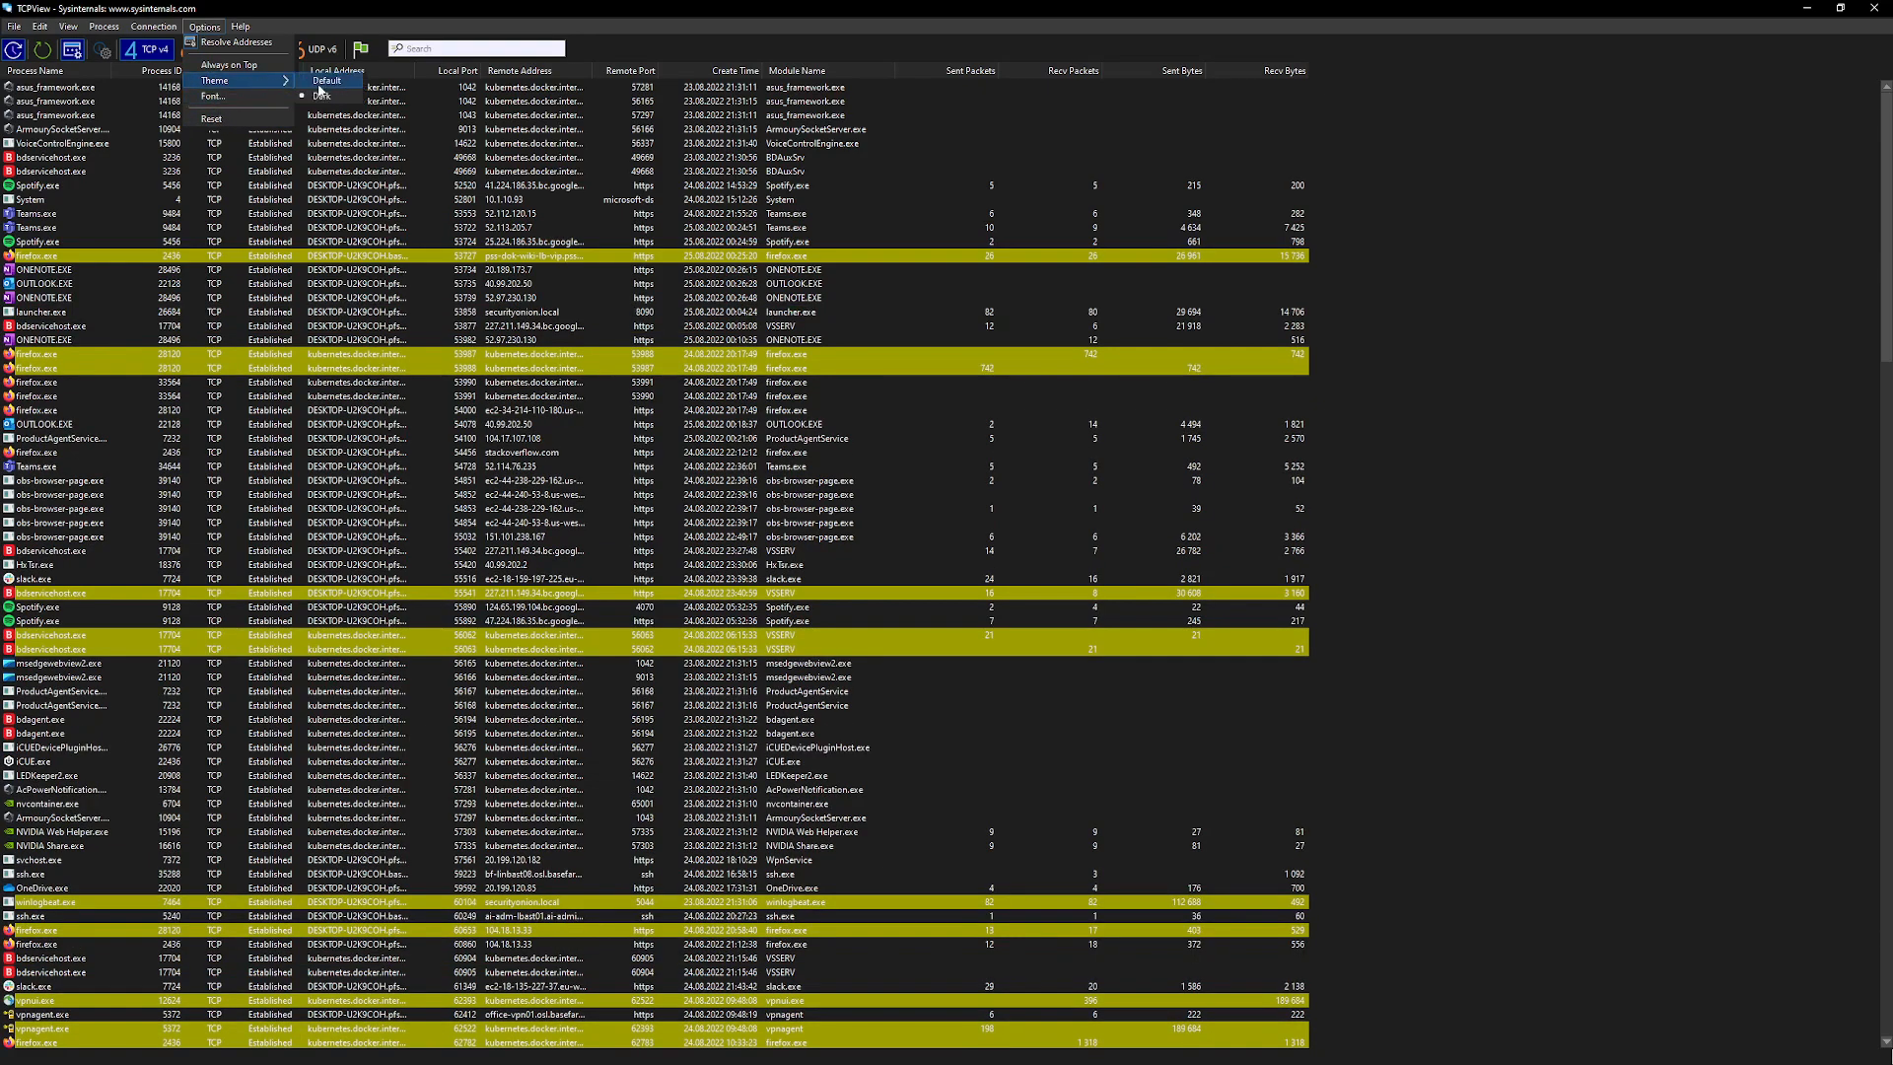
{"action": "left_click", "coordinate": [1594, 204]}
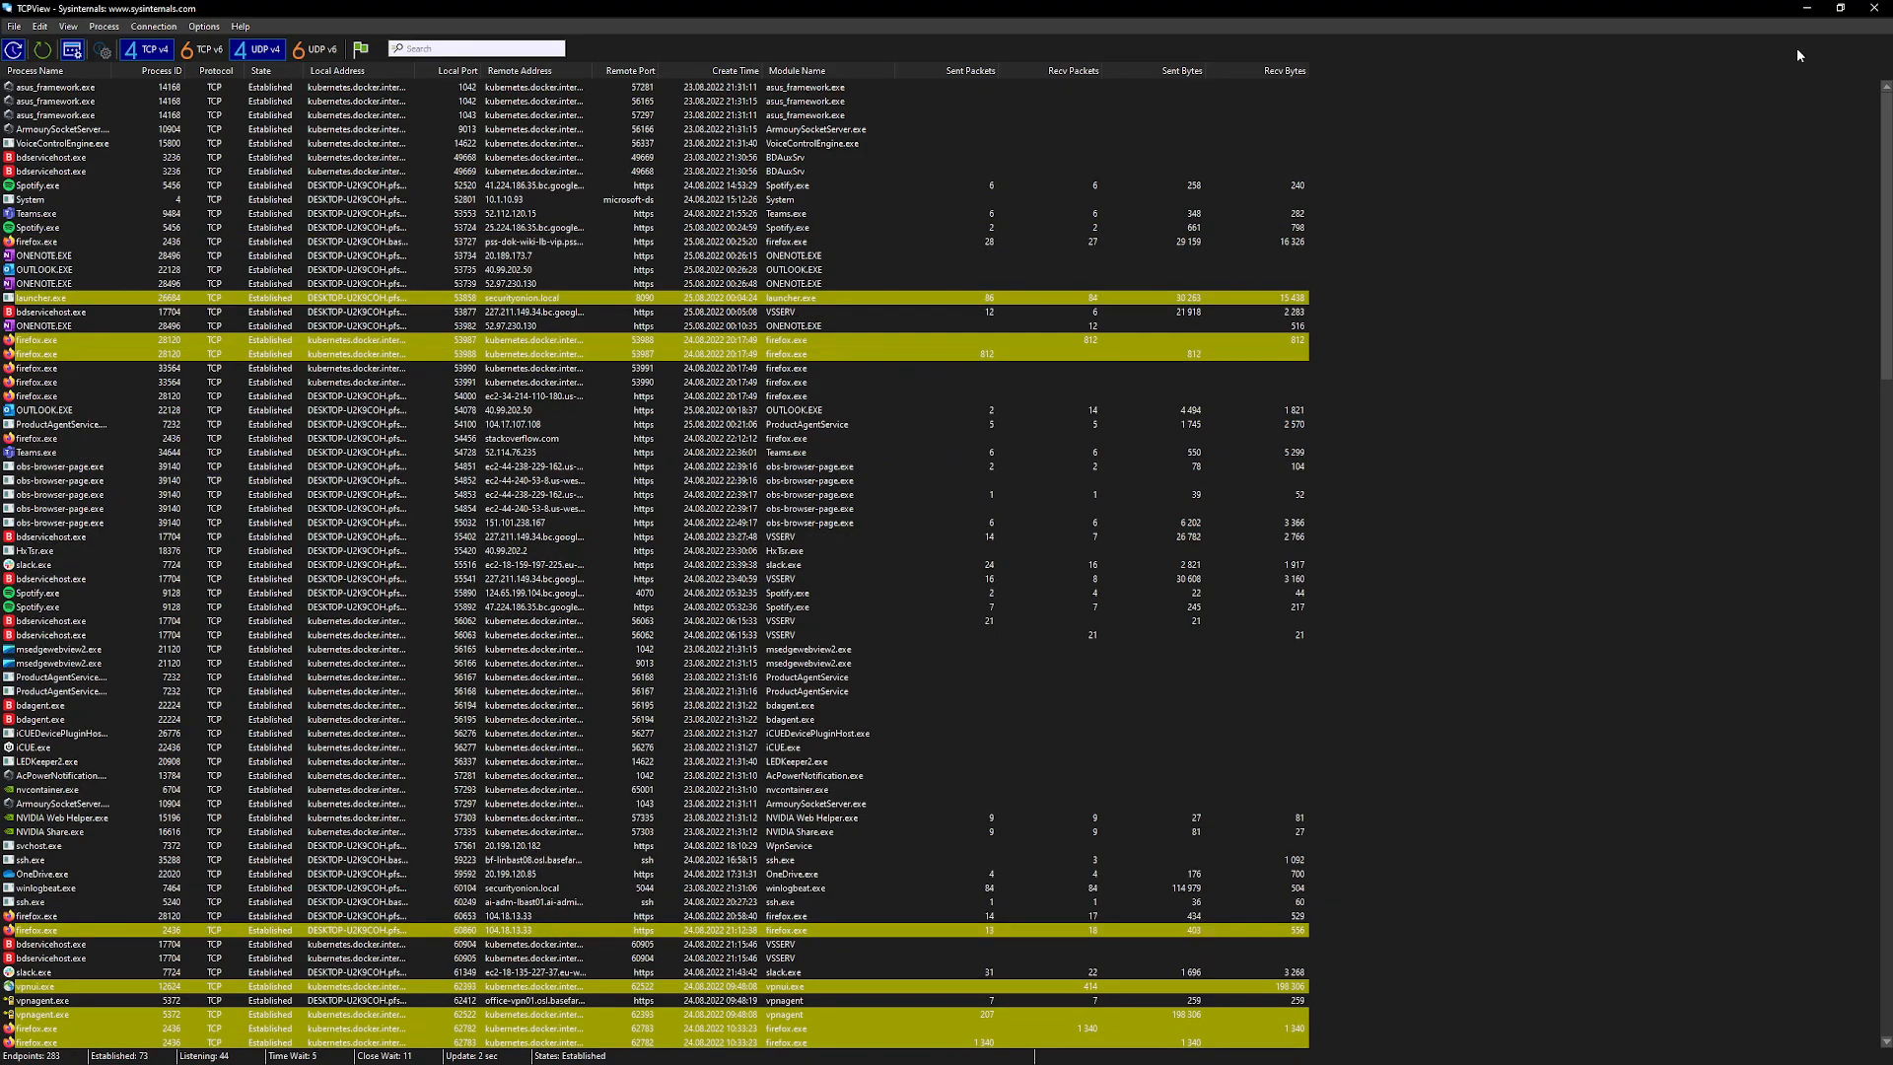
{"action": "left_click", "coordinate": [1873, 12]}
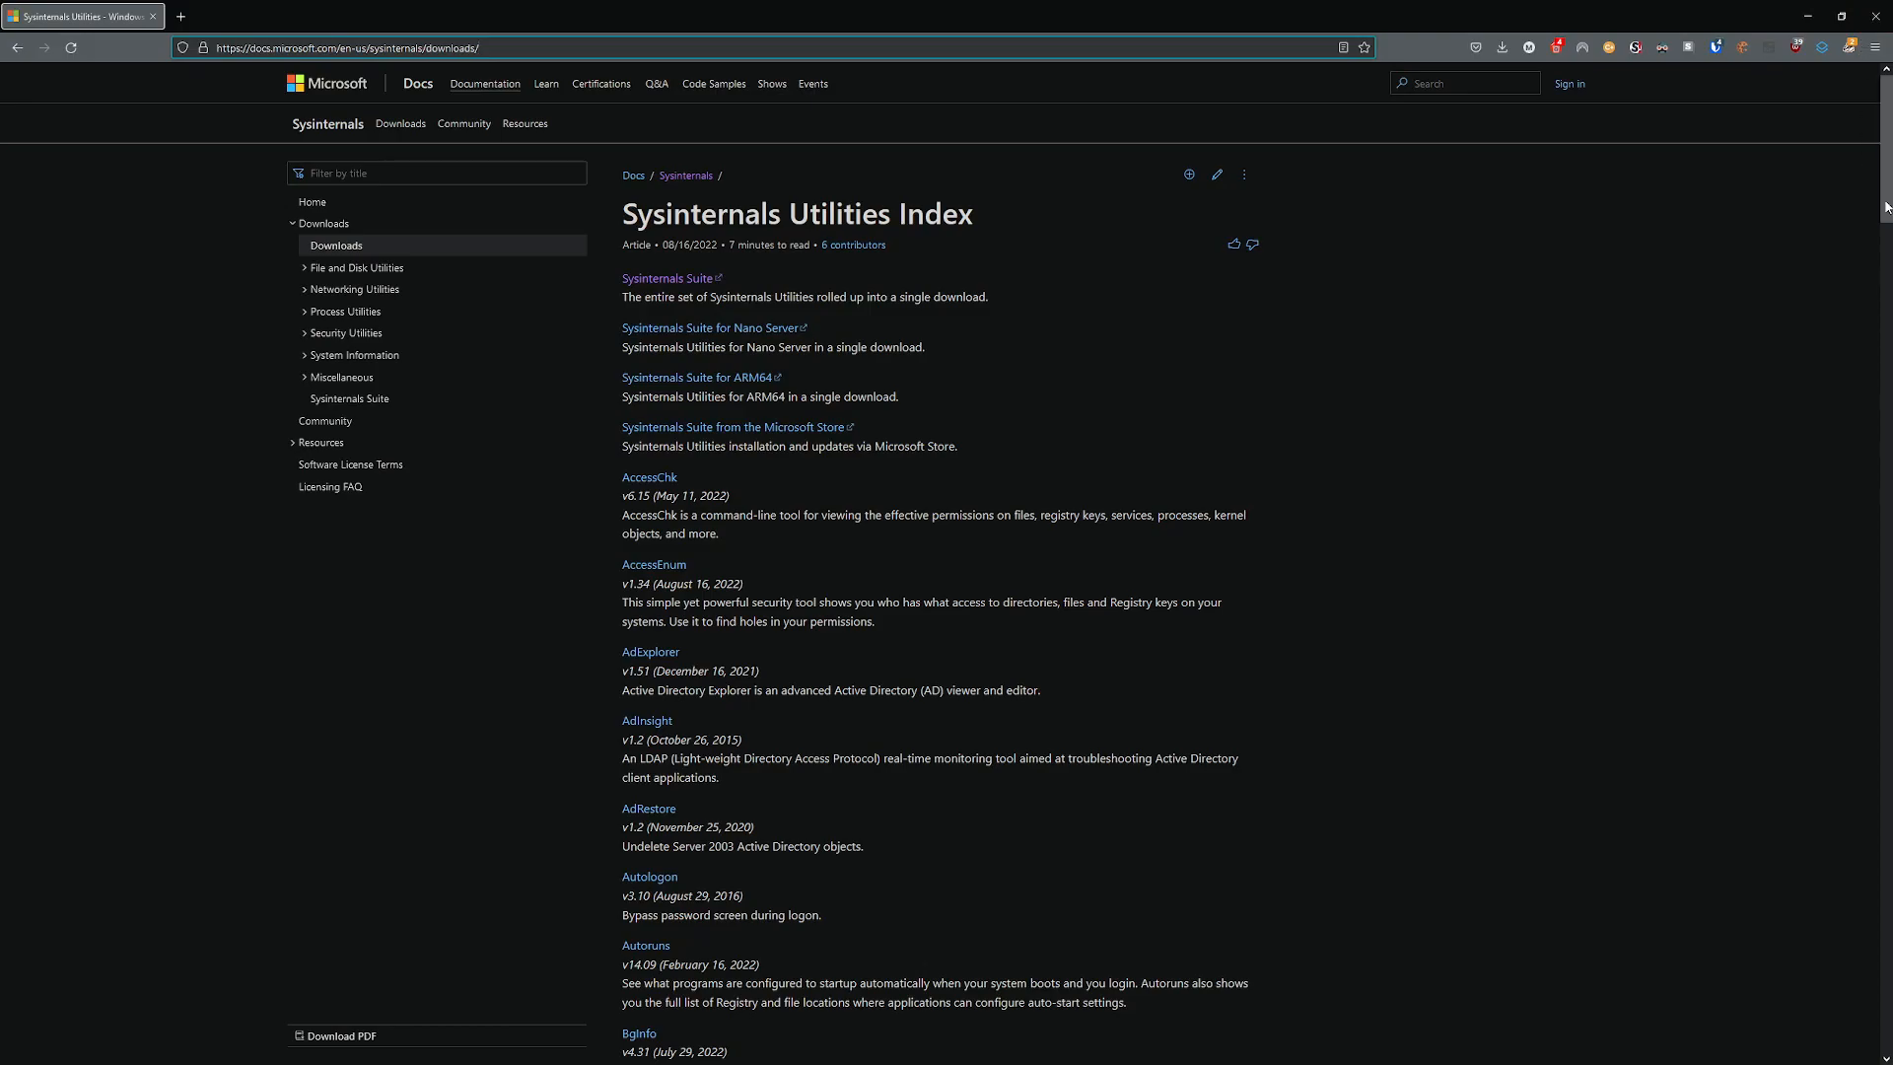